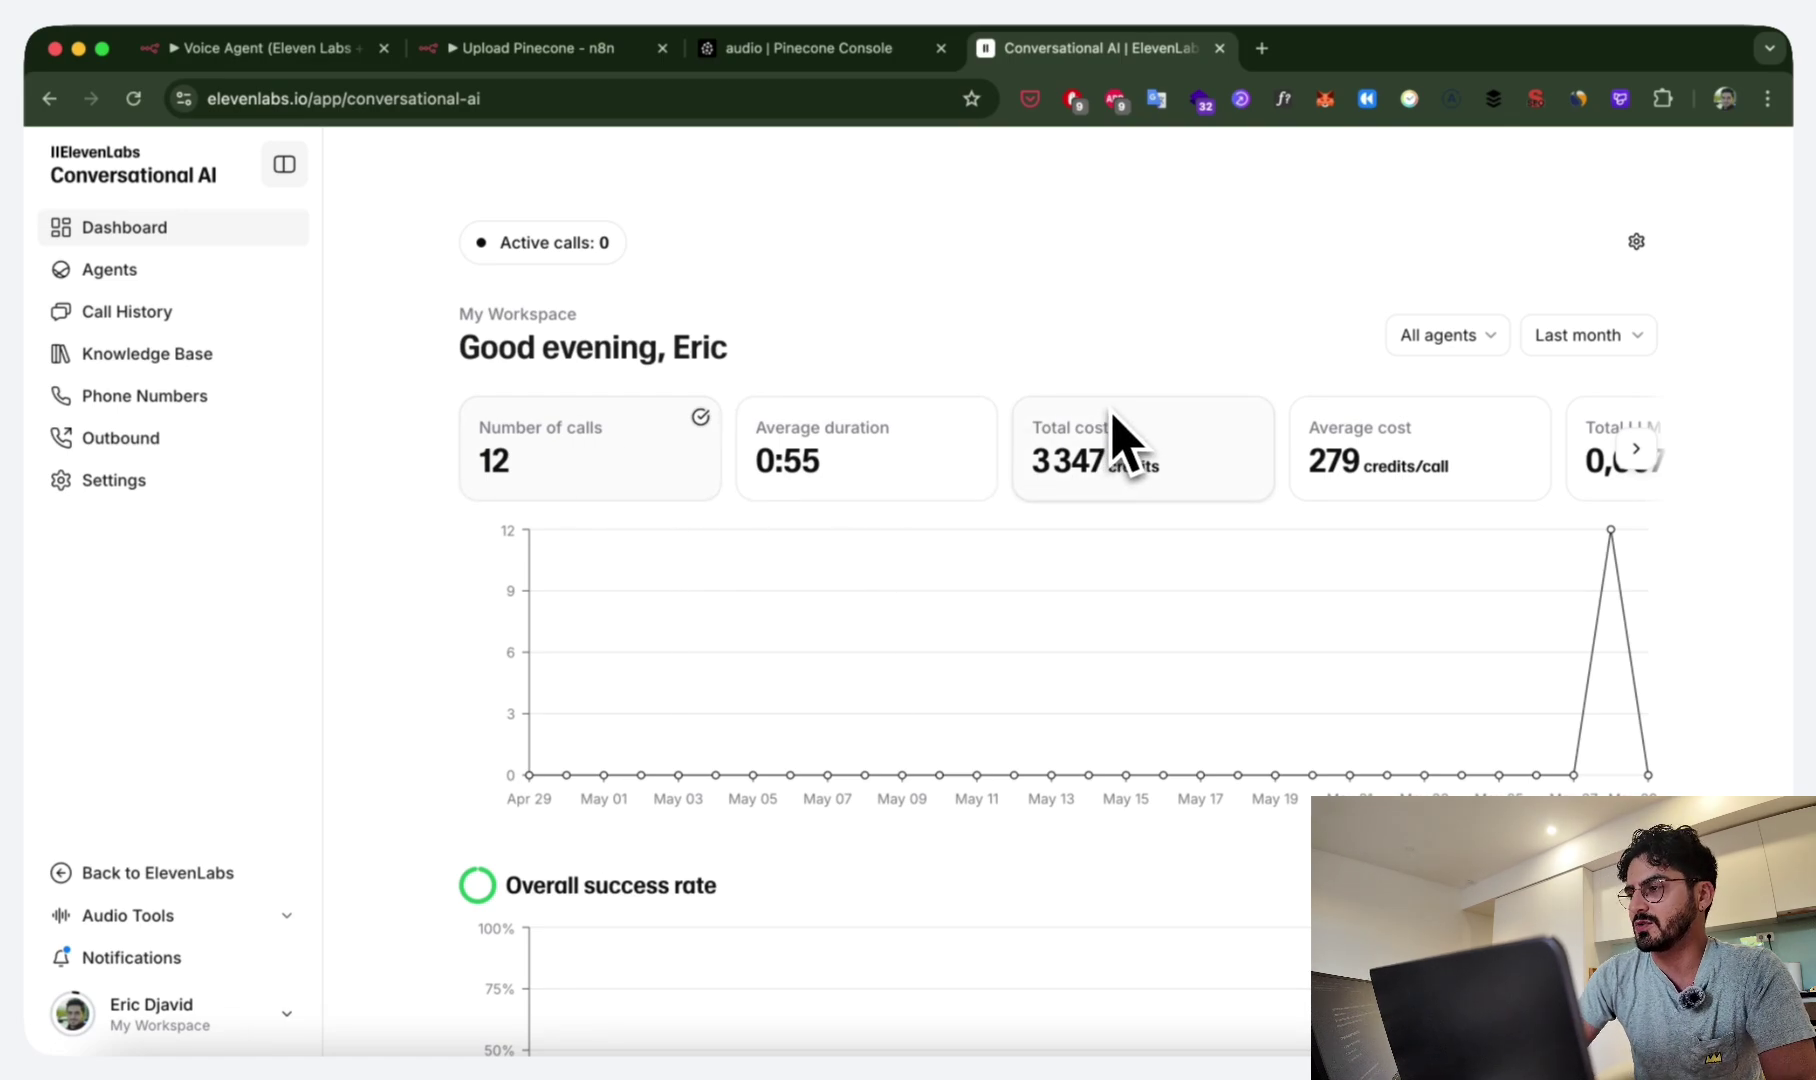
# Look over the Voice Agent and Upload Pinecone workflows, the ElevenLabs dashboard and the Pinecone audio index.
pyautogui.click(255, 48)
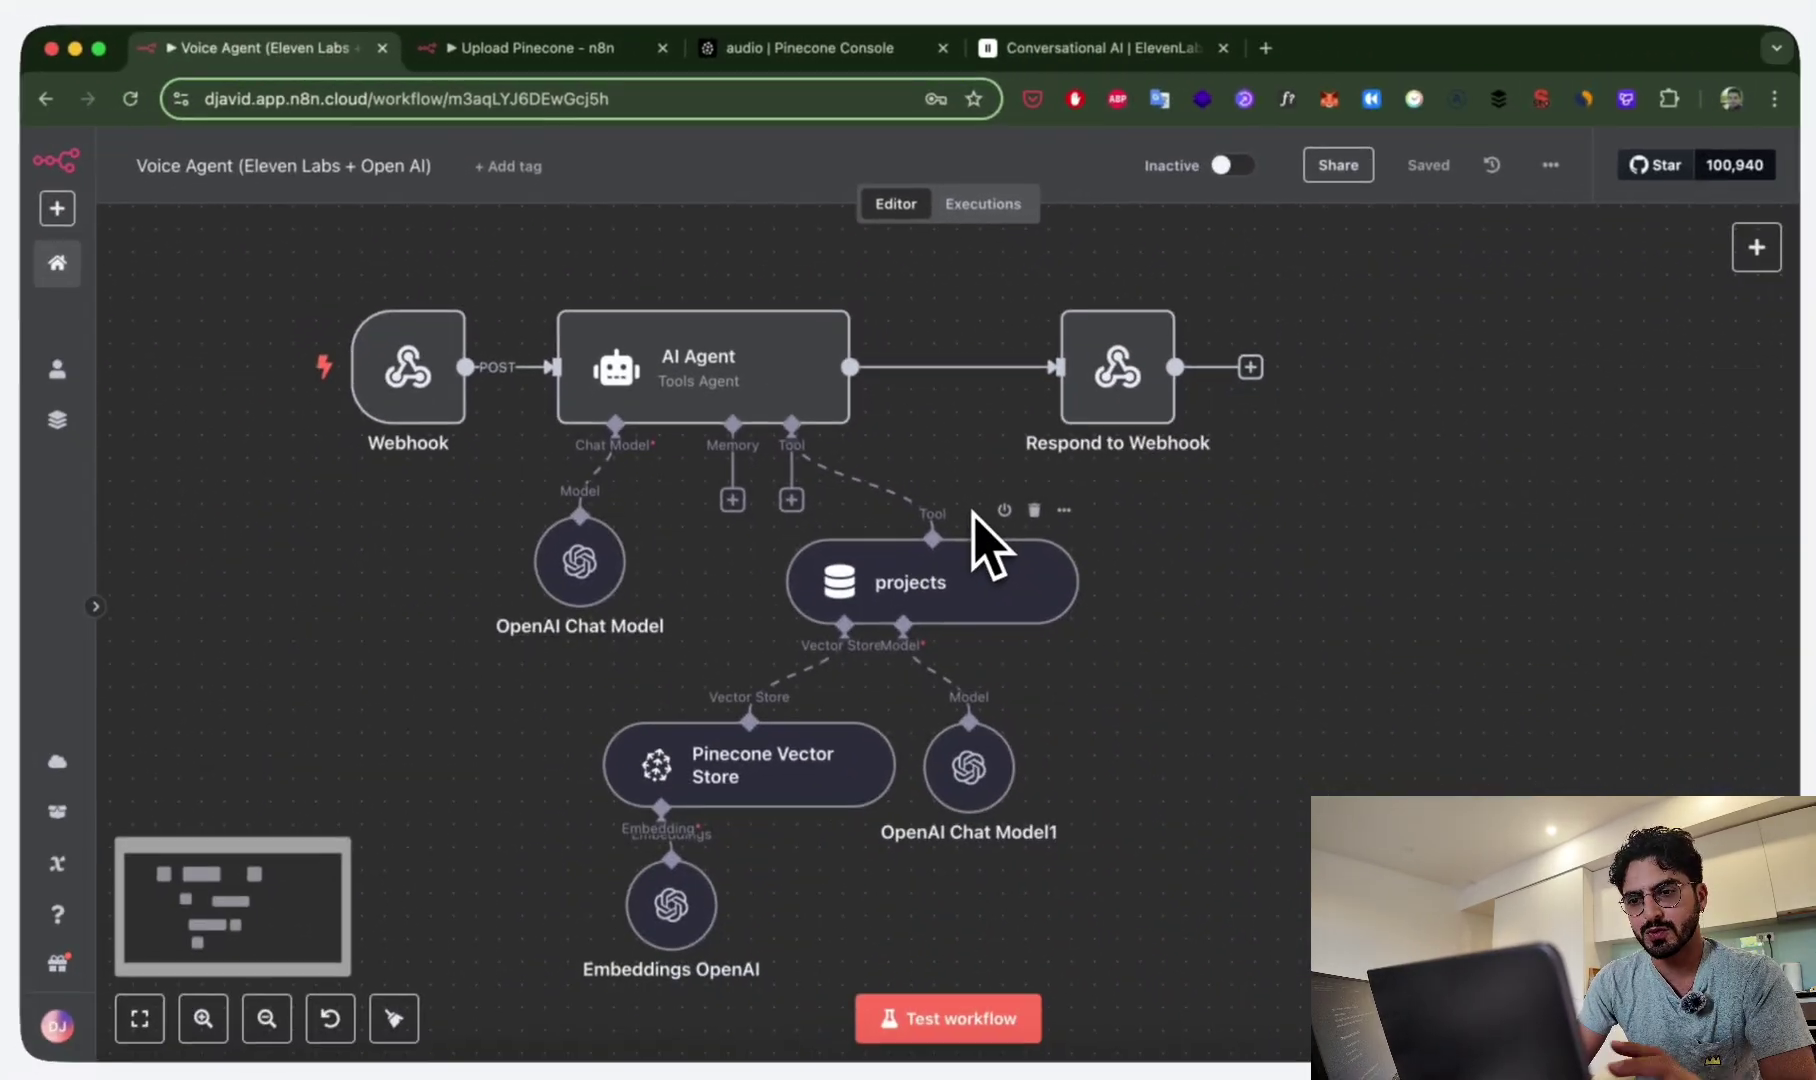
pyautogui.hotkey('ctrl', 'Tab')
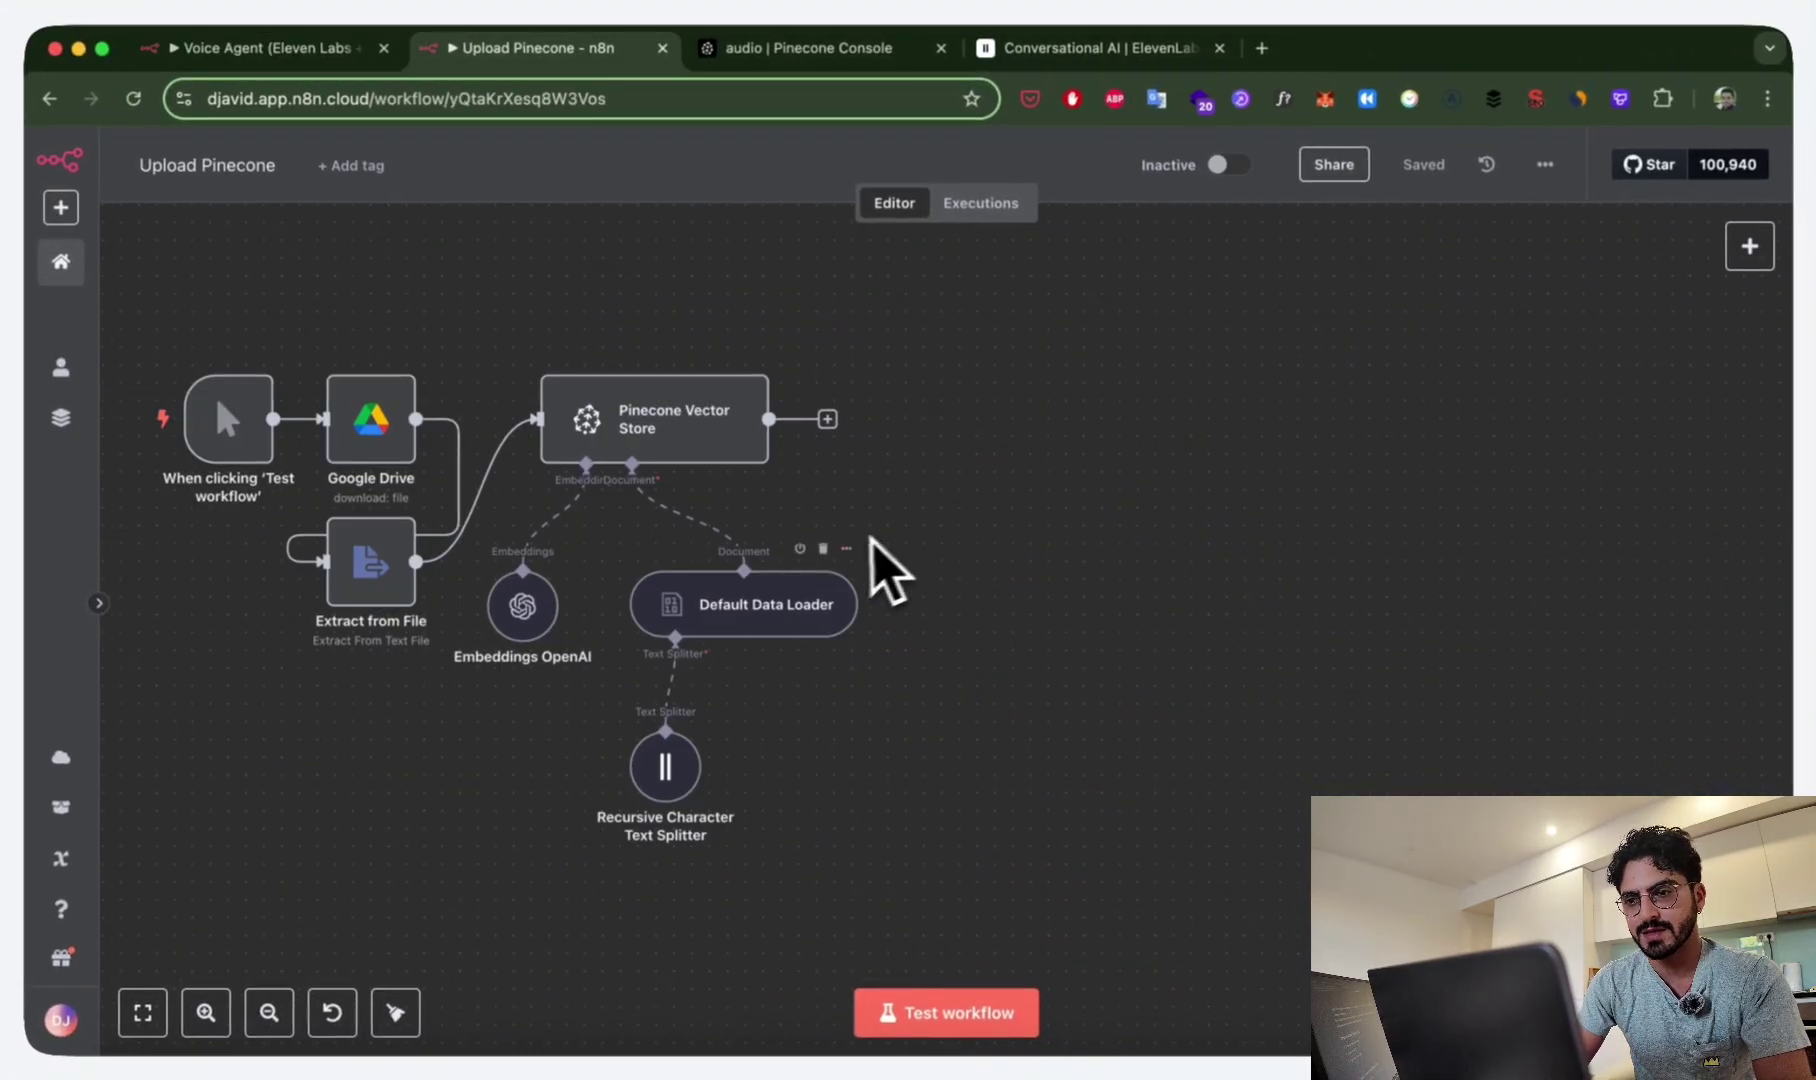
pyautogui.scroll(3, 840, 546)
pyautogui.hscroll(-1, 840, 546)
pyautogui.scroll(-3, 840, 546)
pyautogui.hscroll(-1, 840, 546)
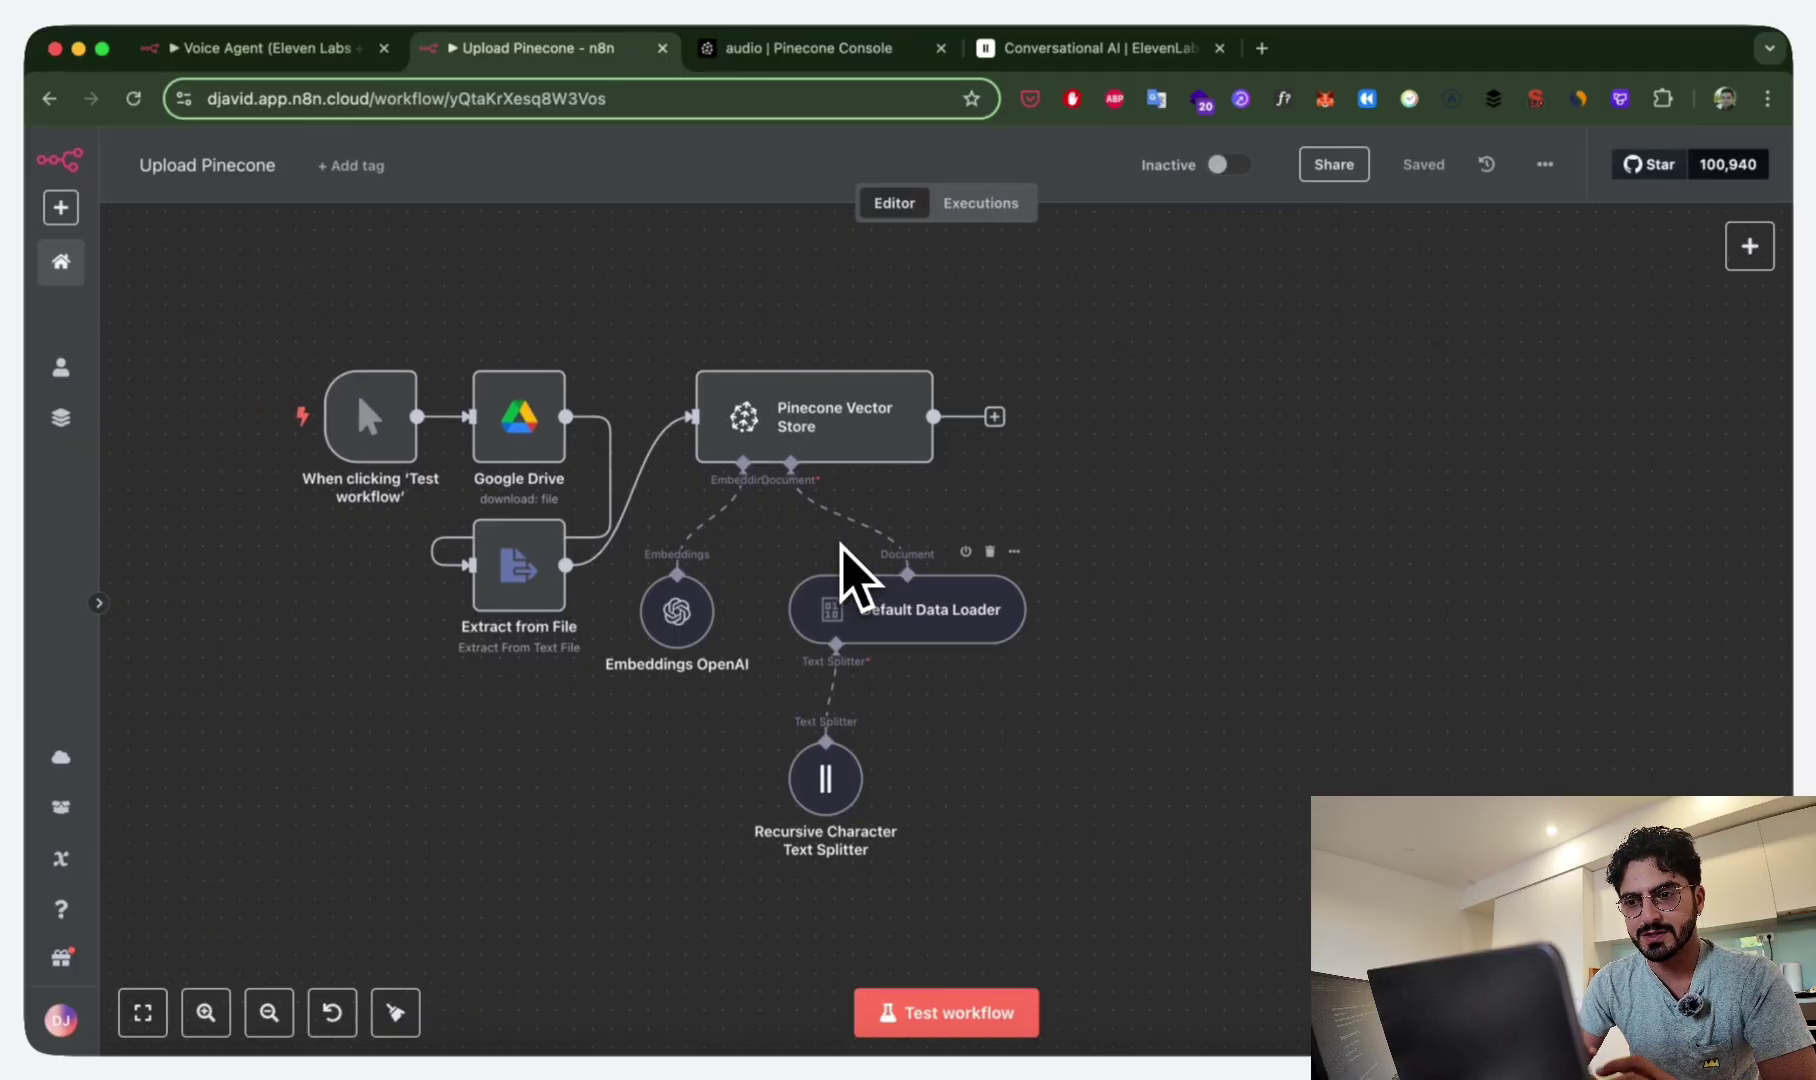
pyautogui.click(1085, 48)
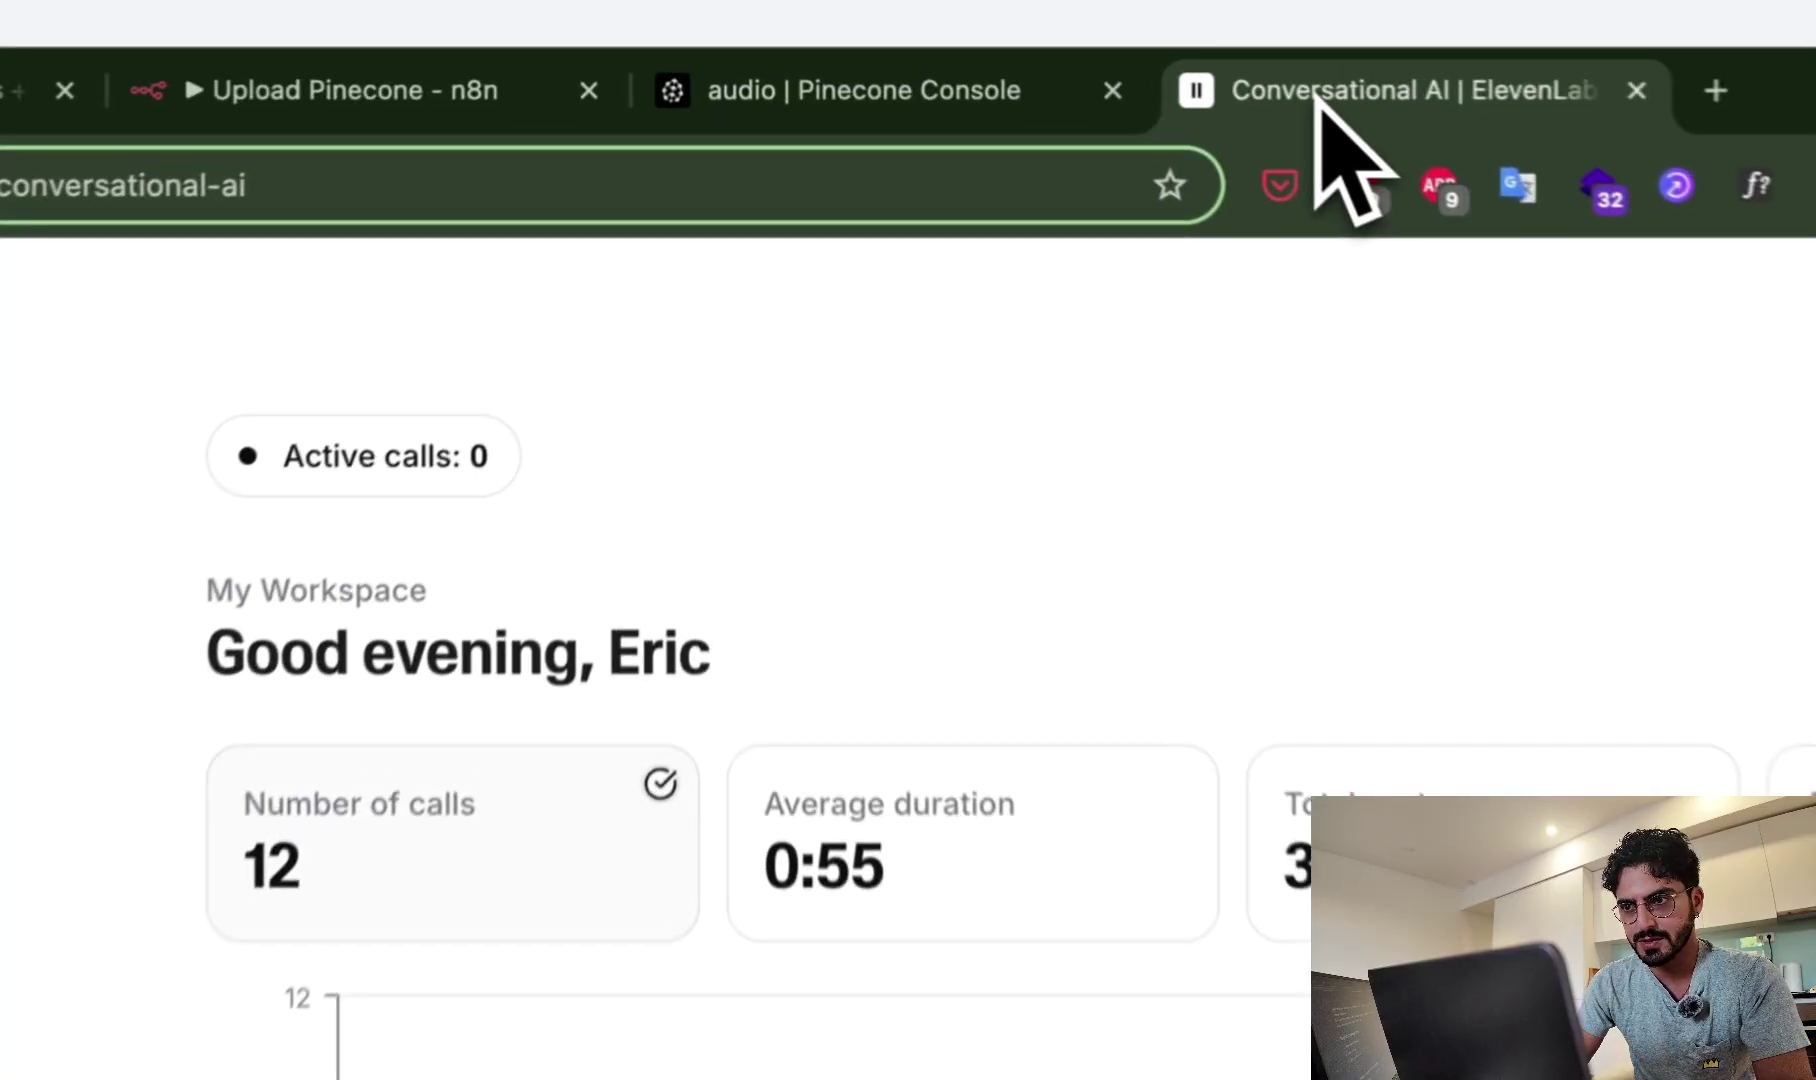
pyautogui.click(800, 61)
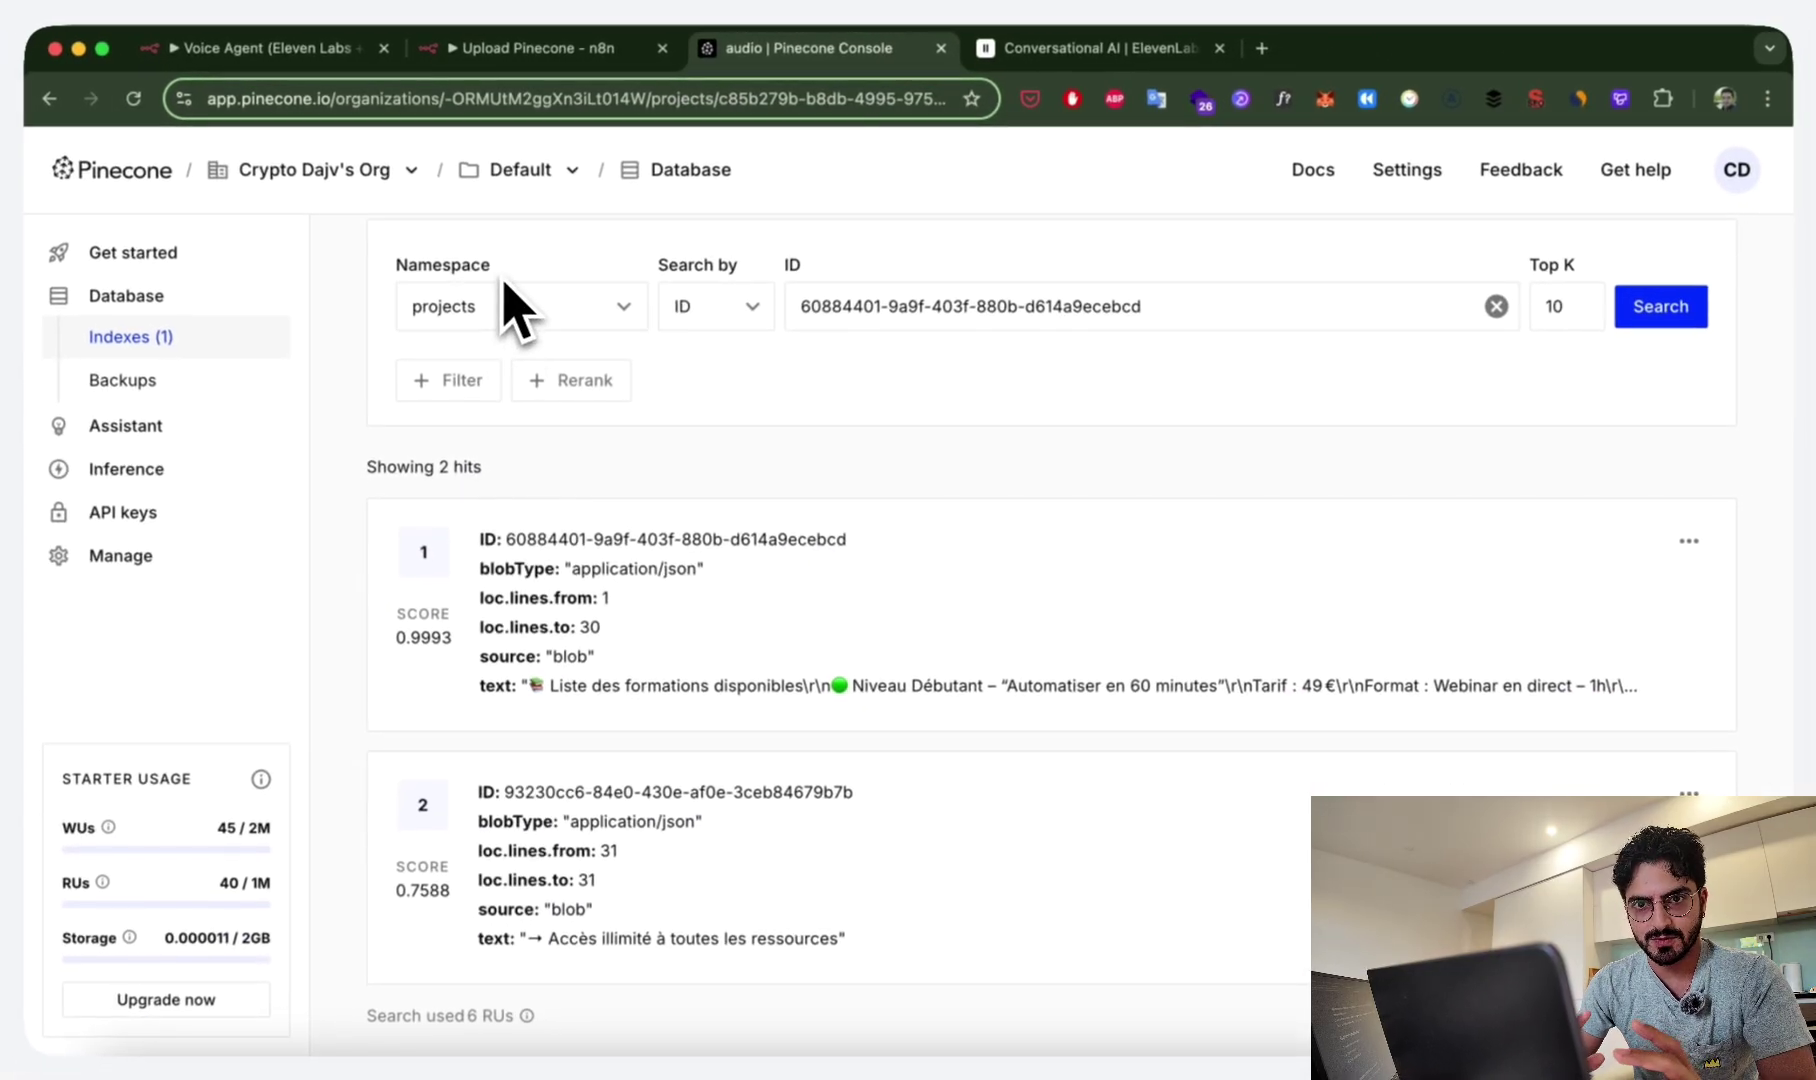
pyautogui.press('super+1')
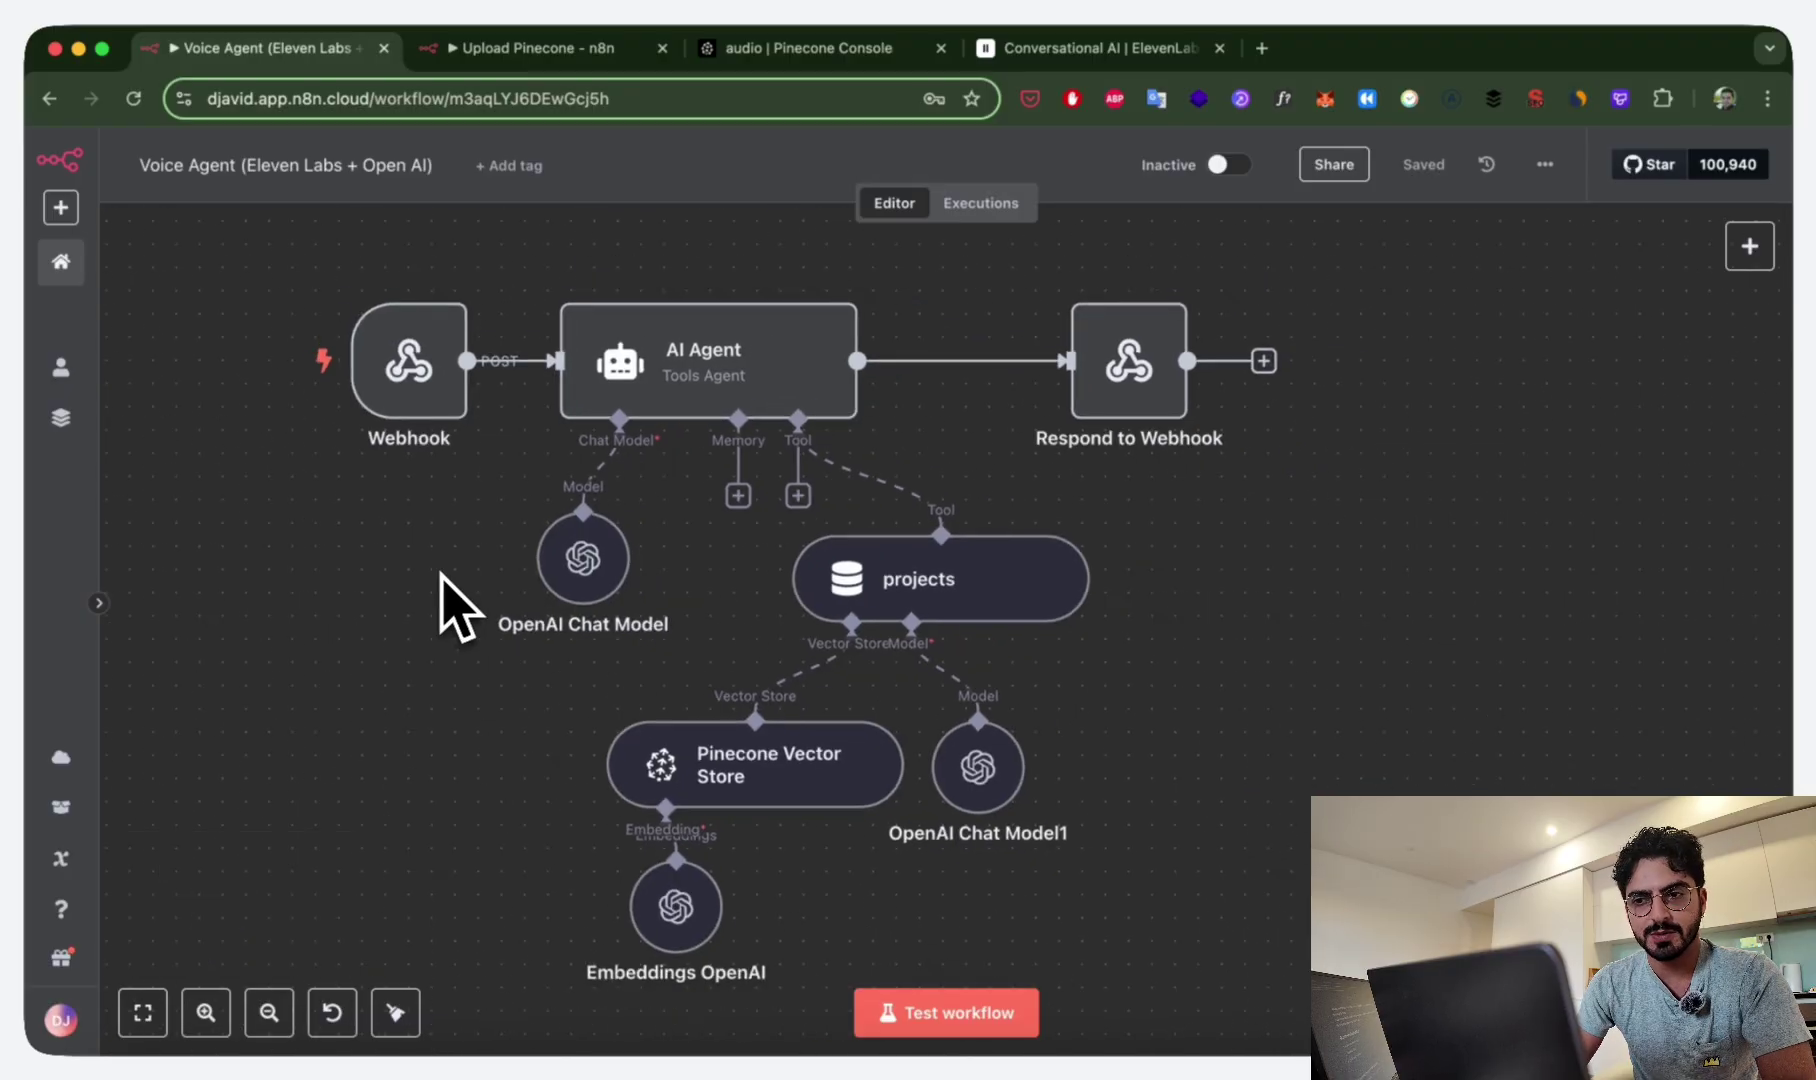
pyautogui.moveTo(453, 455)
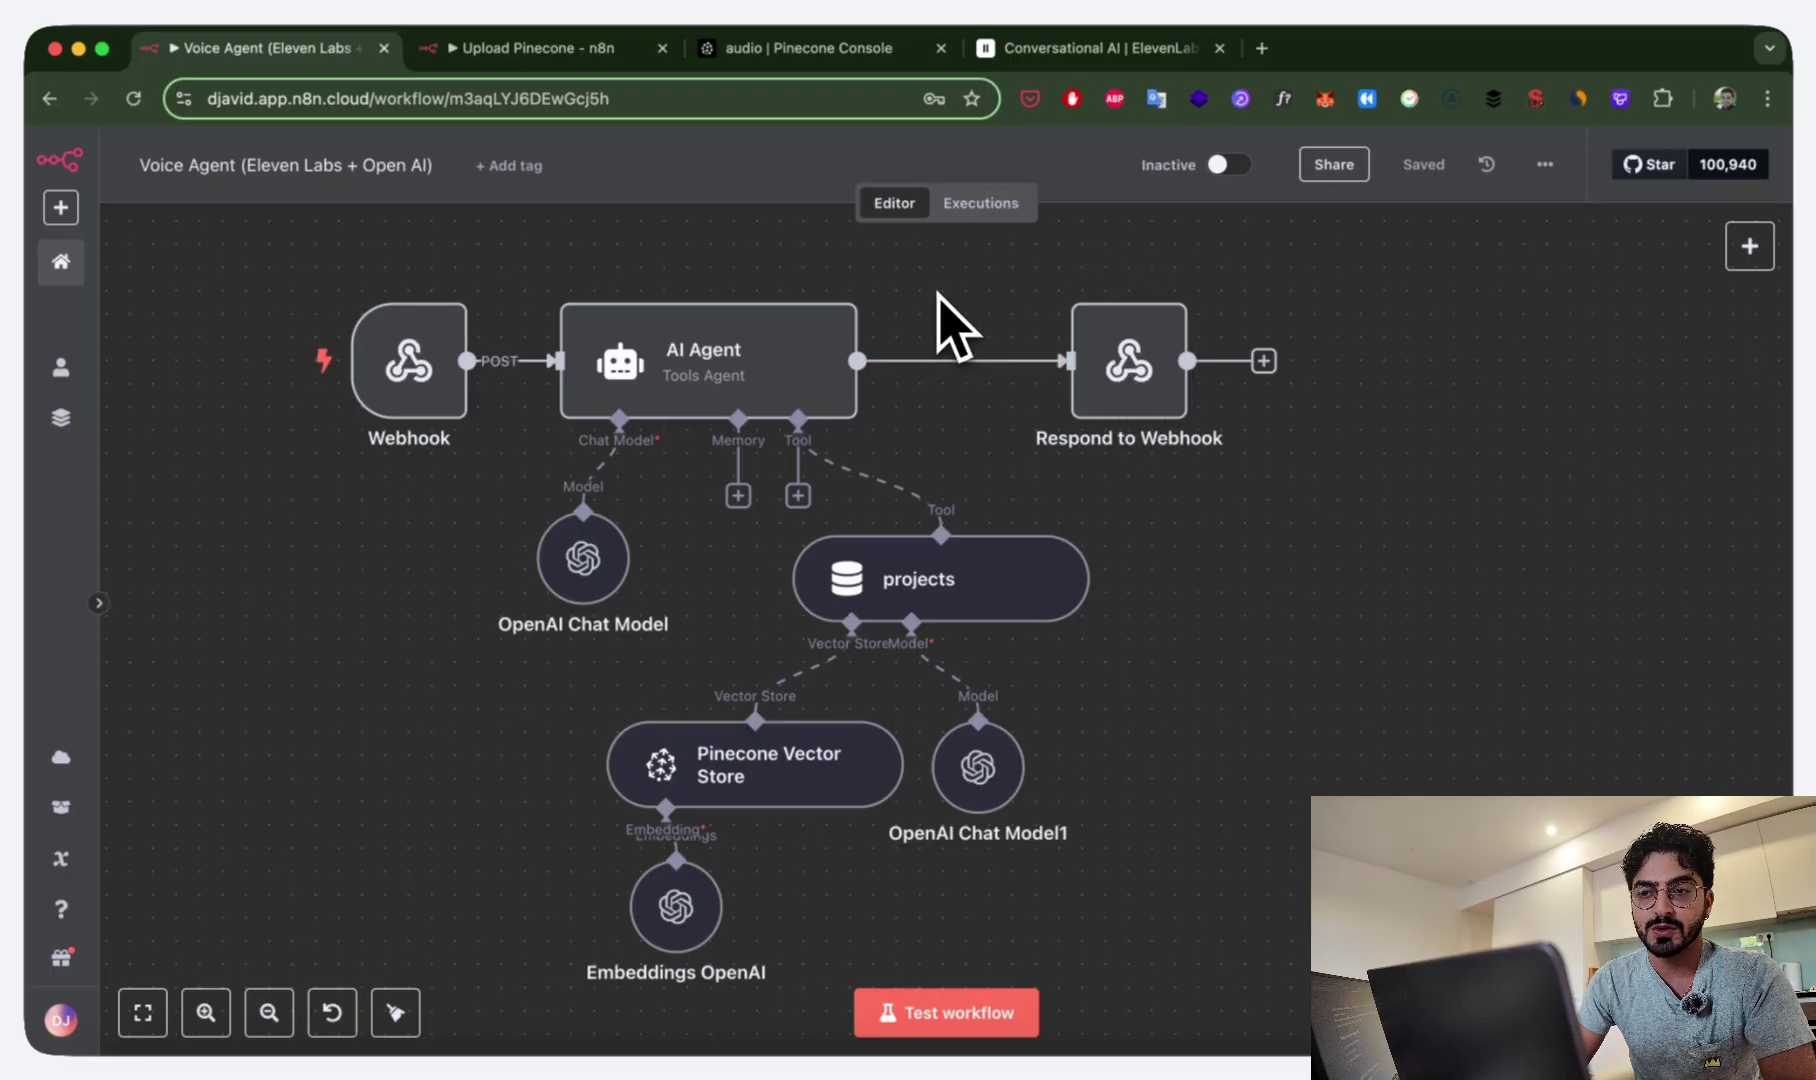
# Find the n8n folder in Google Drive and open voice agent doc 1 from its voice agent docs folder.
pyautogui.press('super+Tab')
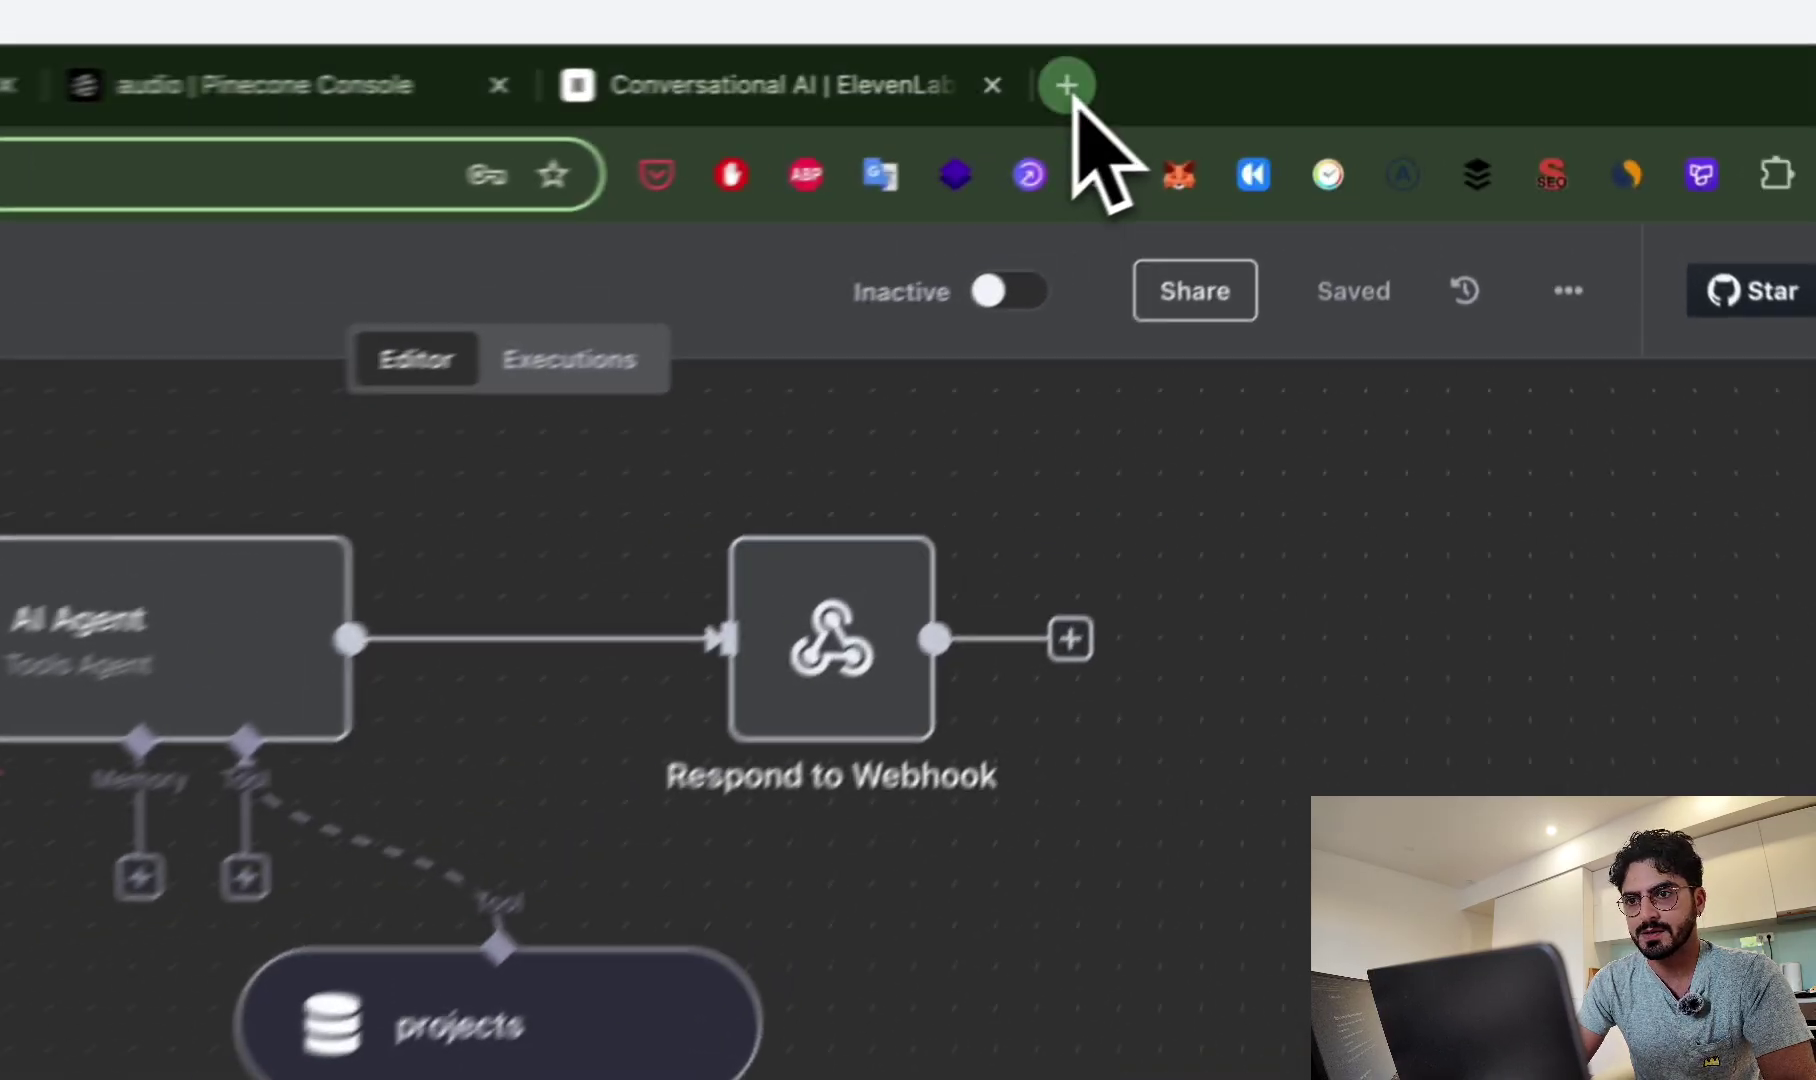
pyautogui.click(1261, 48)
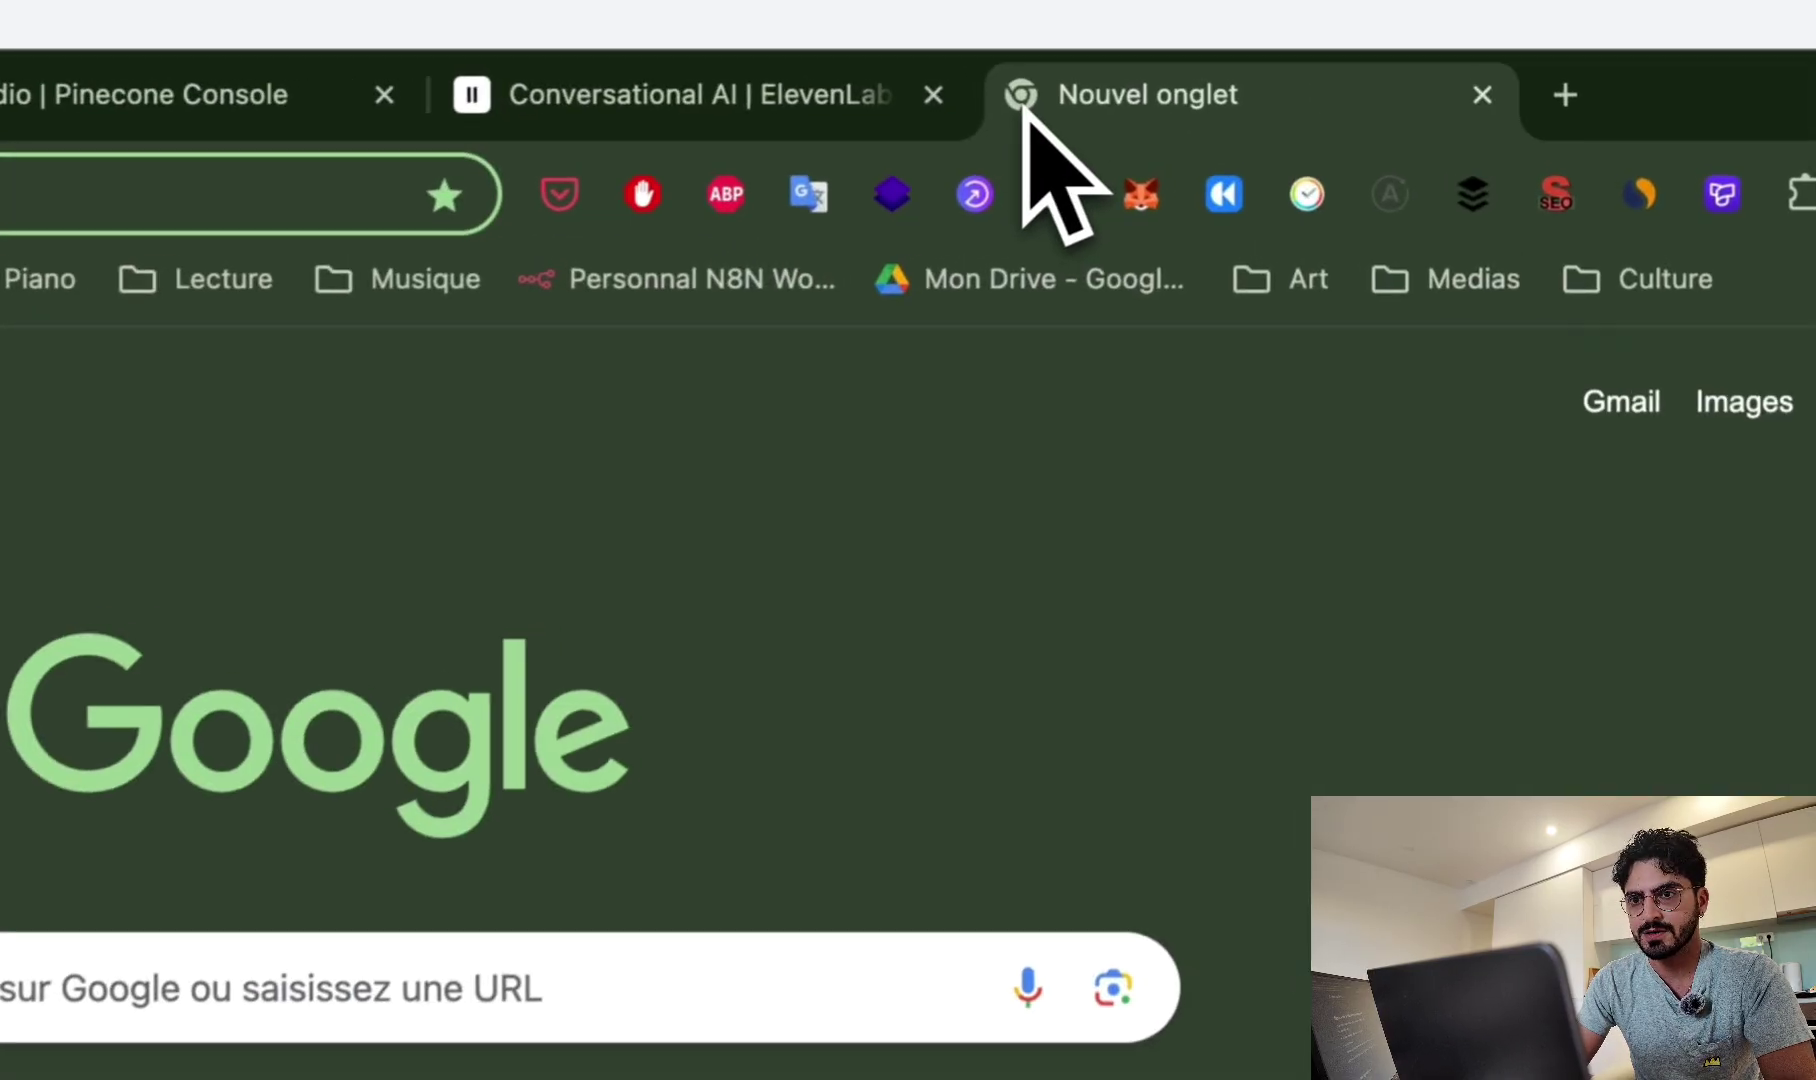
pyautogui.write('d')
pyautogui.press('Return')
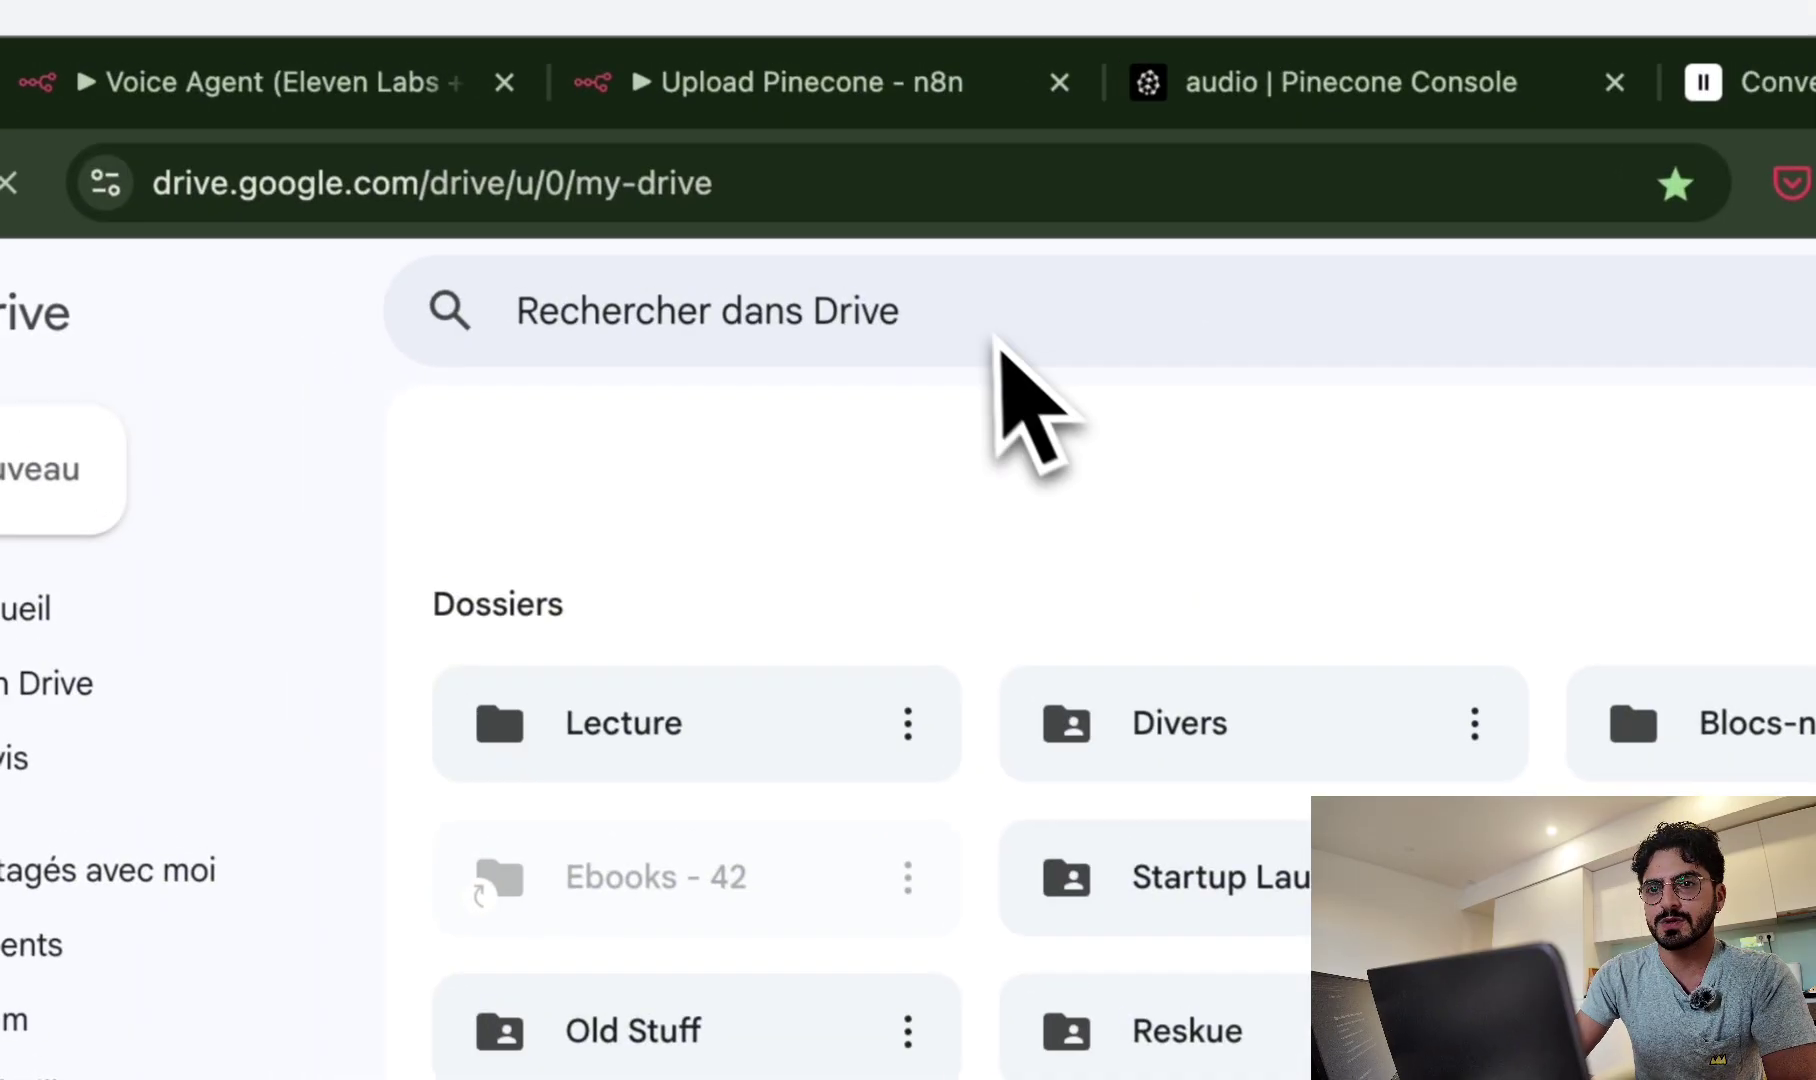
pyautogui.click(990, 320)
pyautogui.write('n8n')
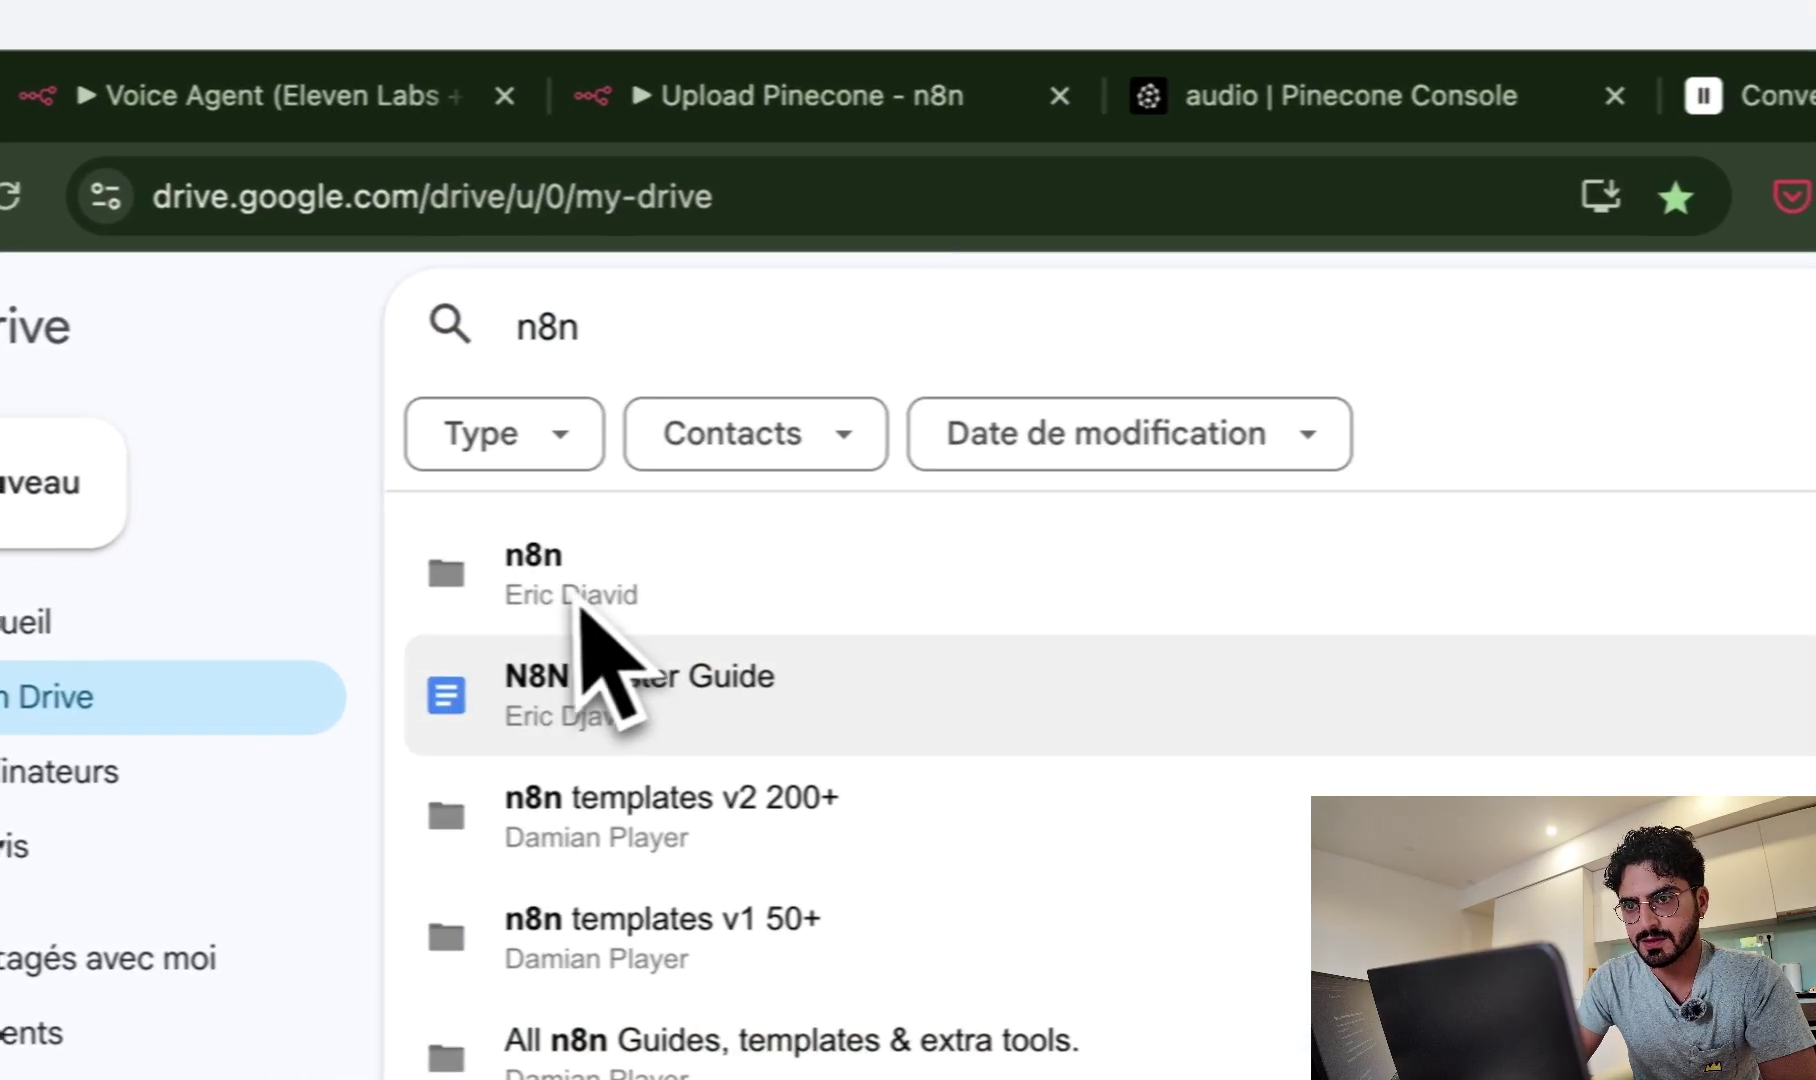
pyautogui.click(578, 600)
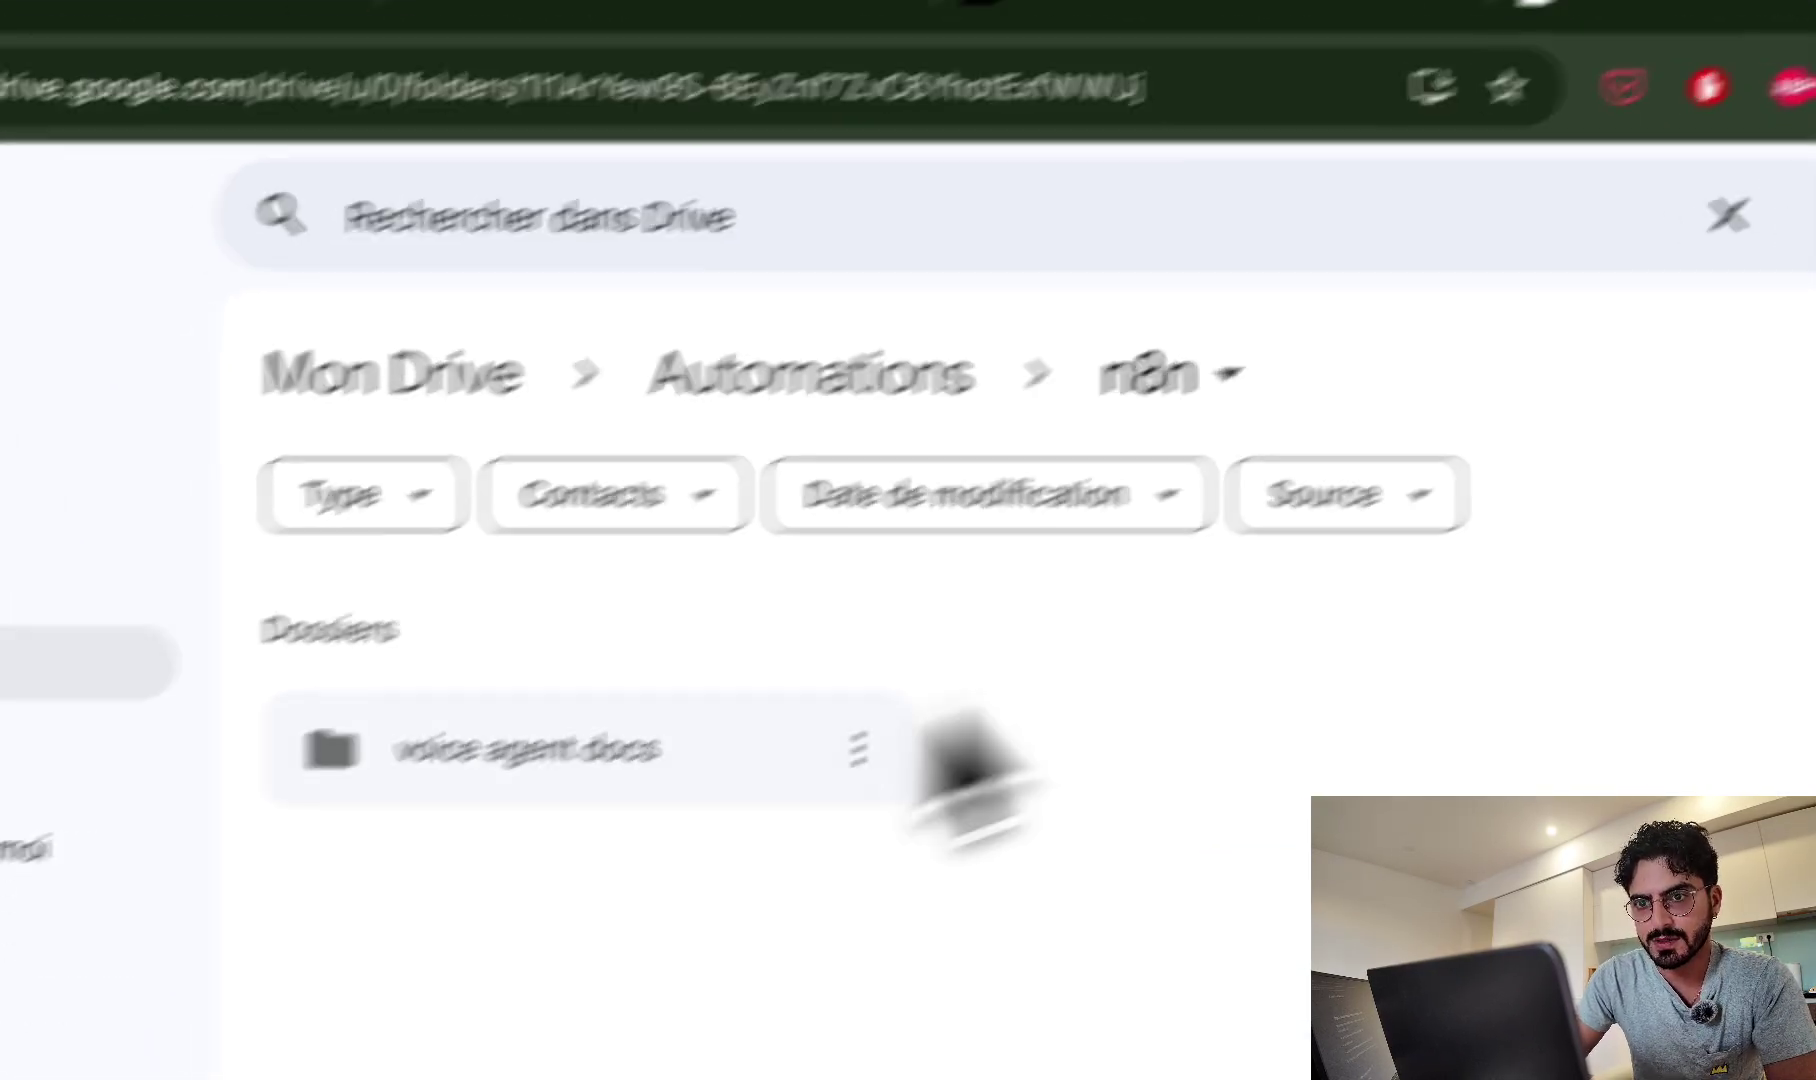
pyautogui.doubleClick(709, 741)
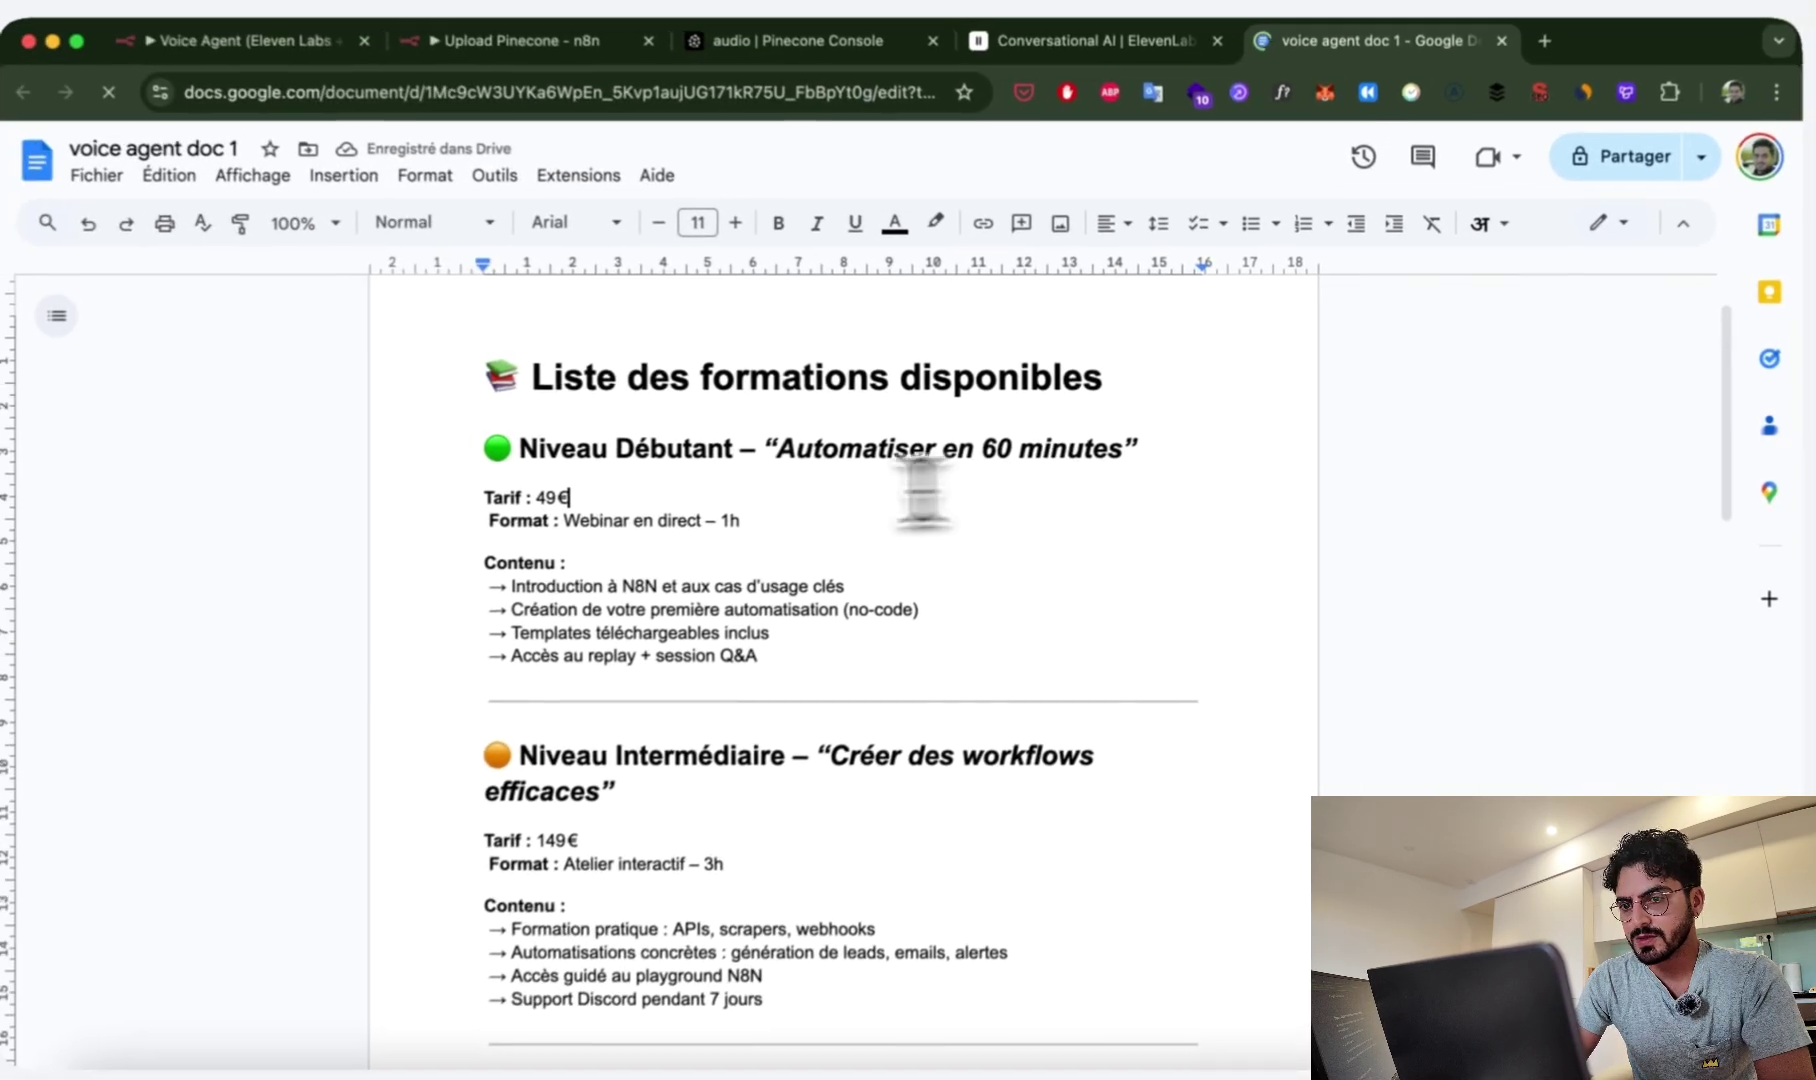
# Return to the Upload Pinecone workflow and examine its chain of nodes from the manual trigger to the Pinecone Vector Store.
pyautogui.hotkey('ctrl', 'shift', 'Tab')
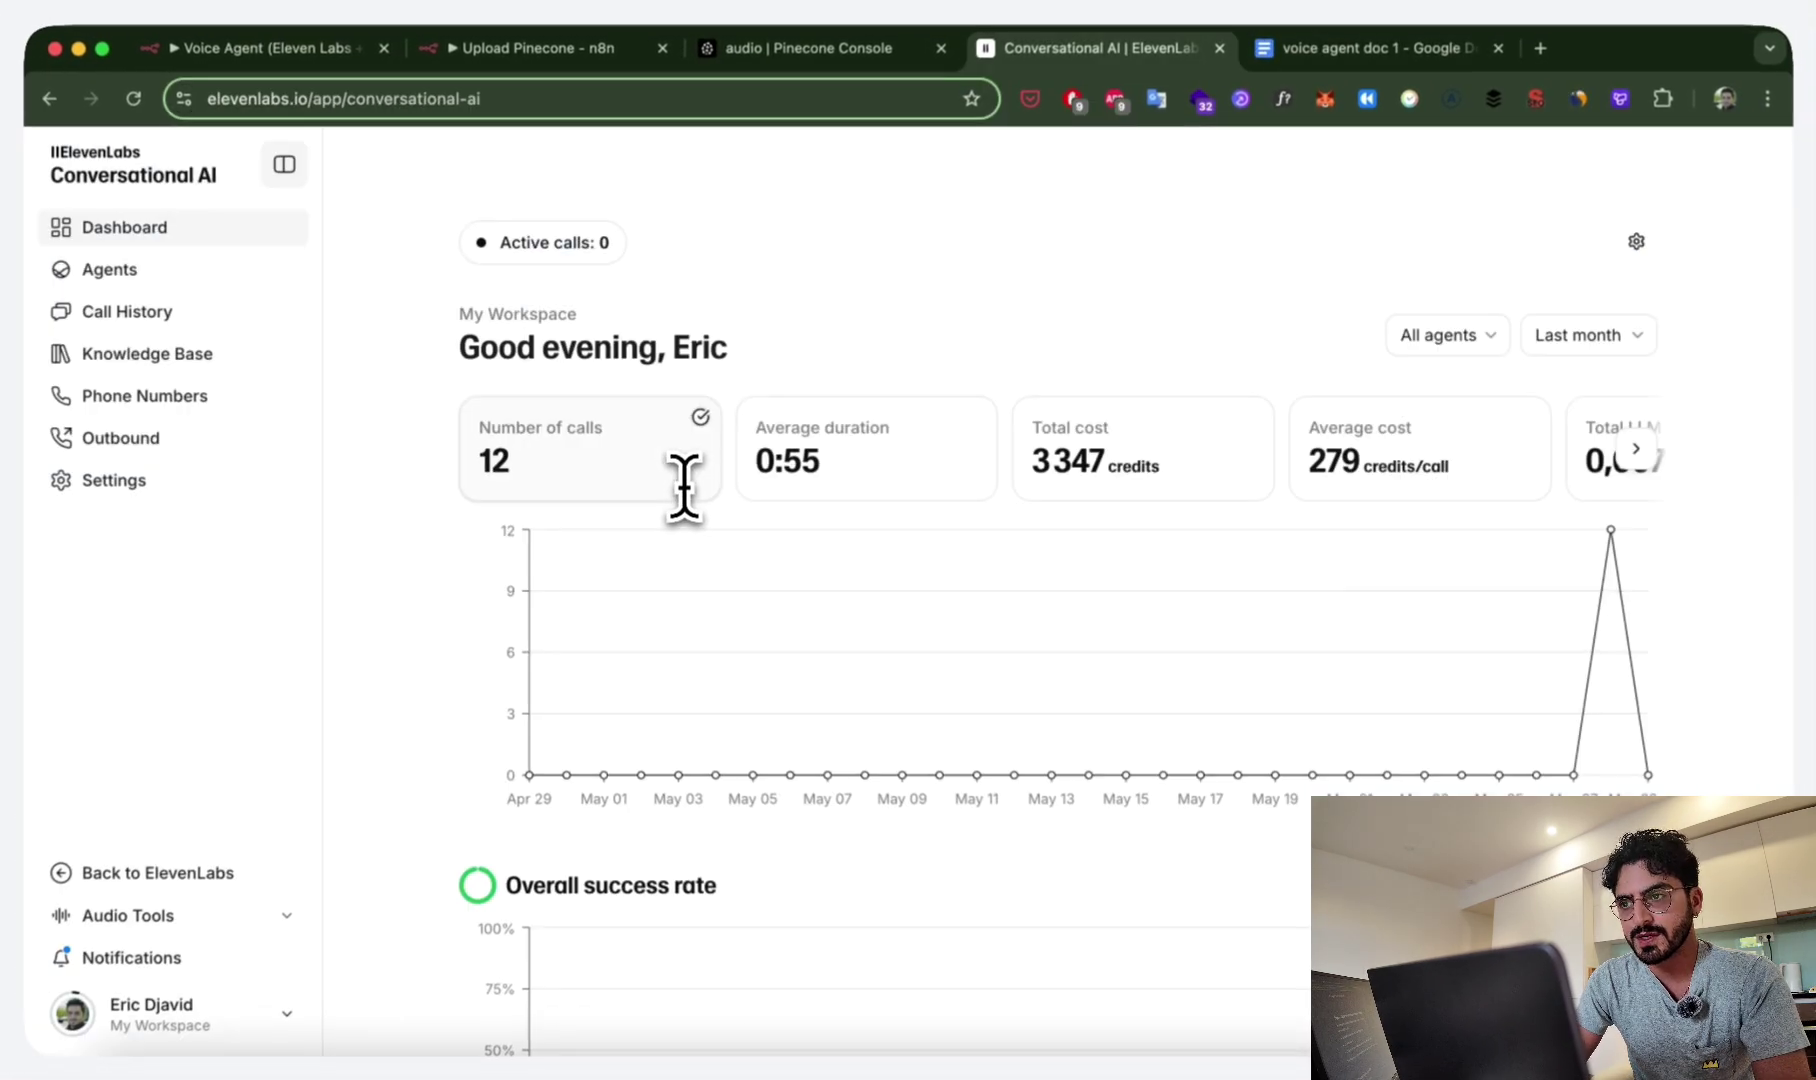
pyautogui.hotkey('ctrl', 'shift', 'Tab')
pyautogui.hotkey('ctrl', 'shift', 'Tab')
pyautogui.scroll(1, 360, 474)
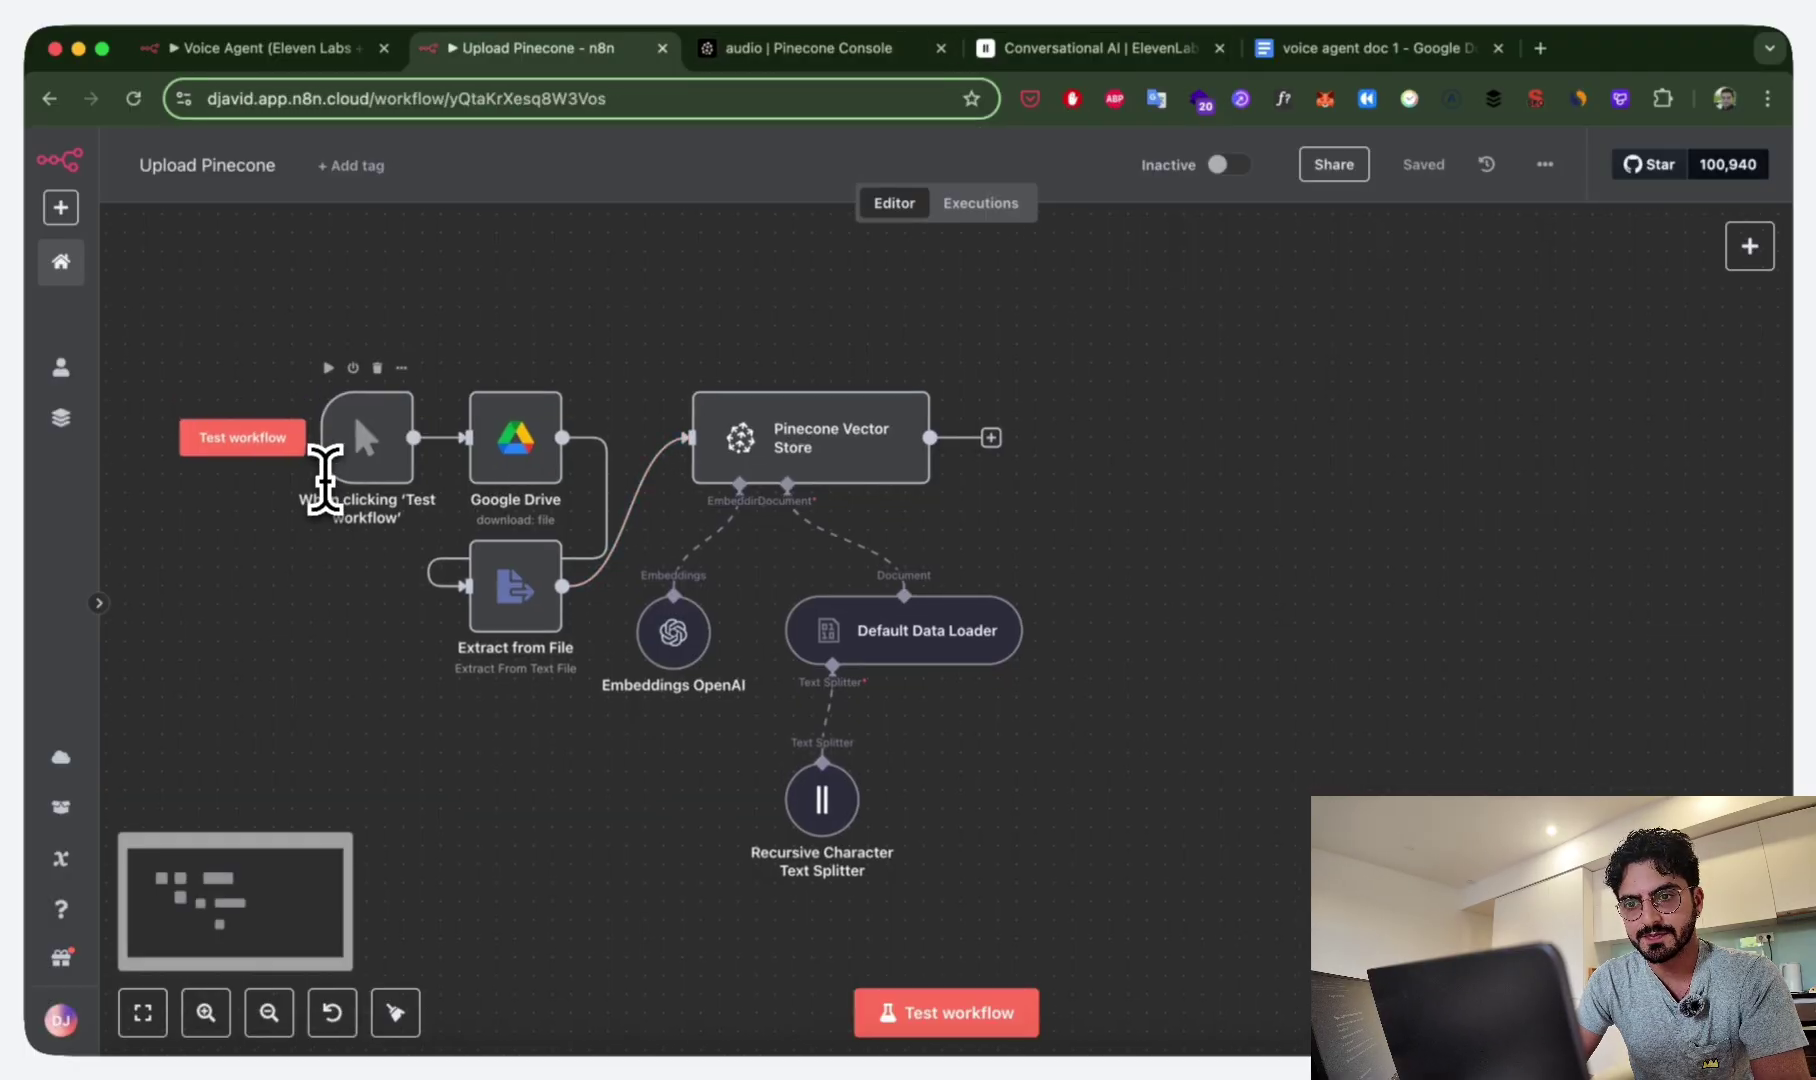
pyautogui.hotkey('ctrl', 'shift', 'Tab')
pyautogui.hotkey('ctrl', 'Tab')
pyautogui.scroll(1, 400, 560)
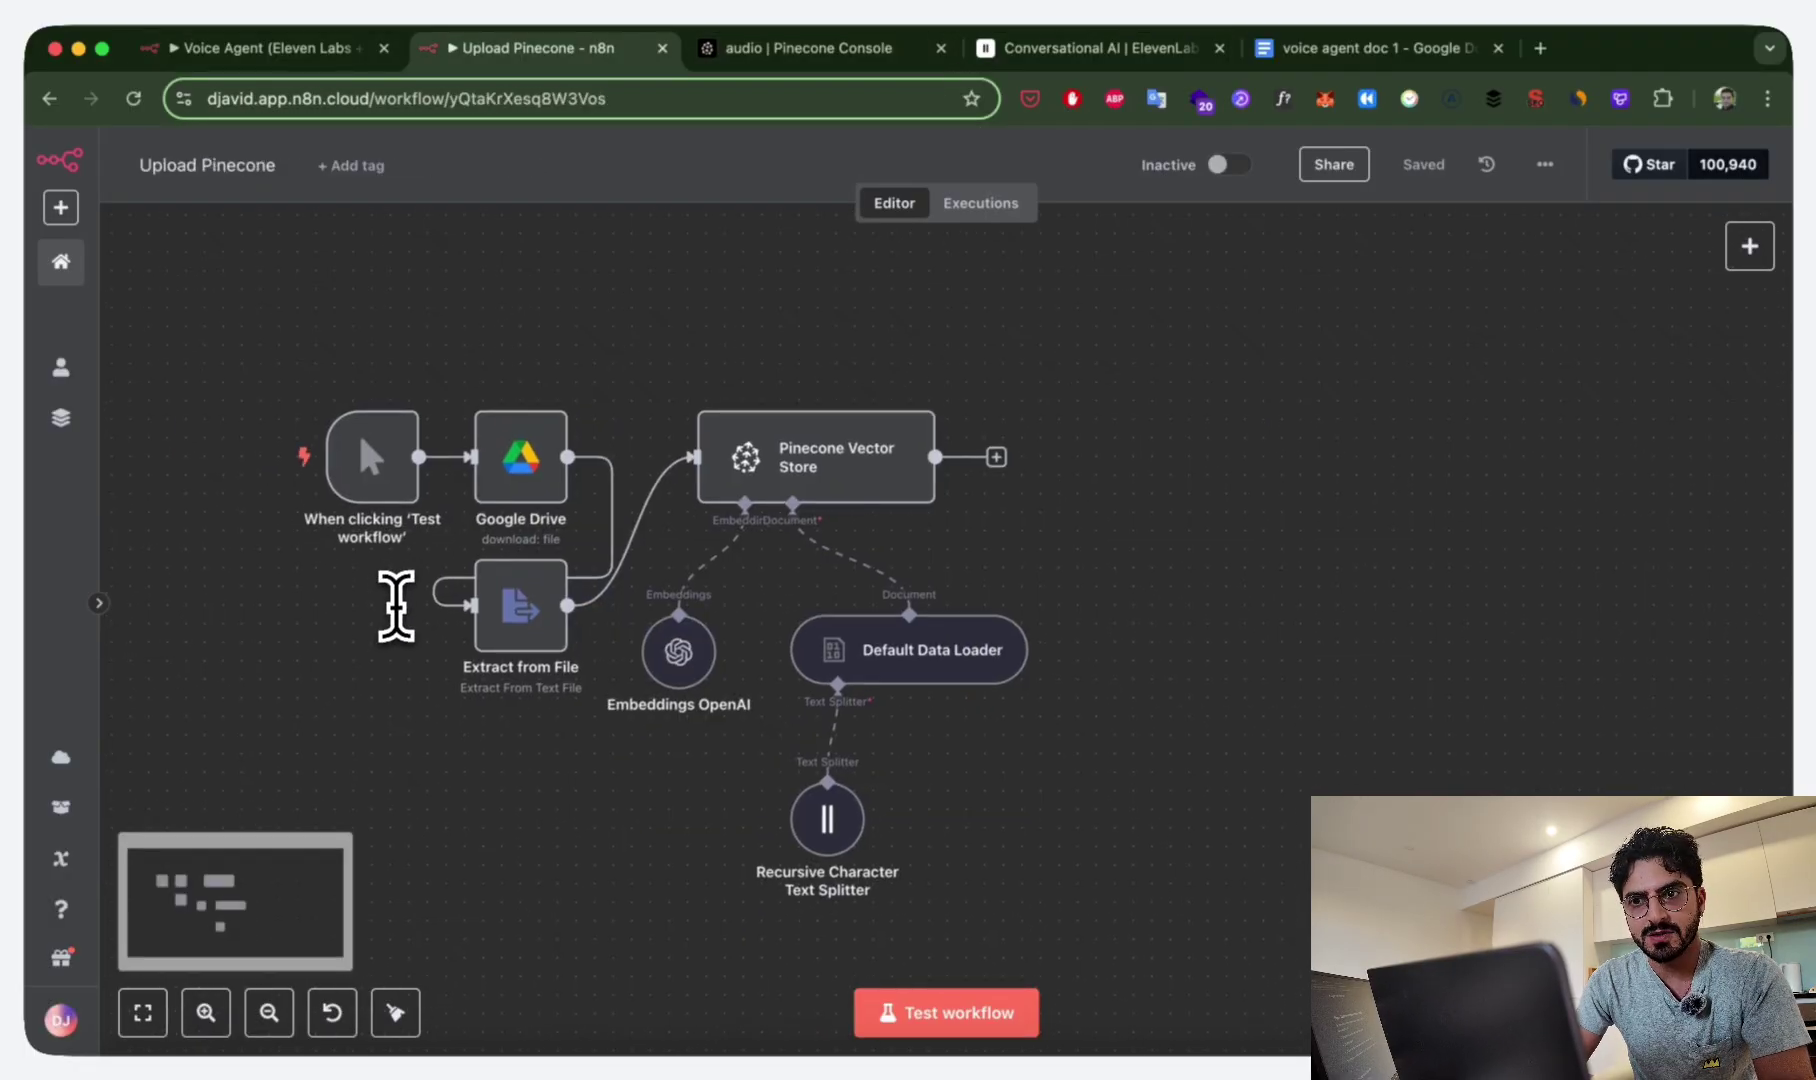
pyautogui.scroll(-3, 393, 600)
pyautogui.scroll(2, 396, 605)
pyautogui.scroll(-2, 409, 588)
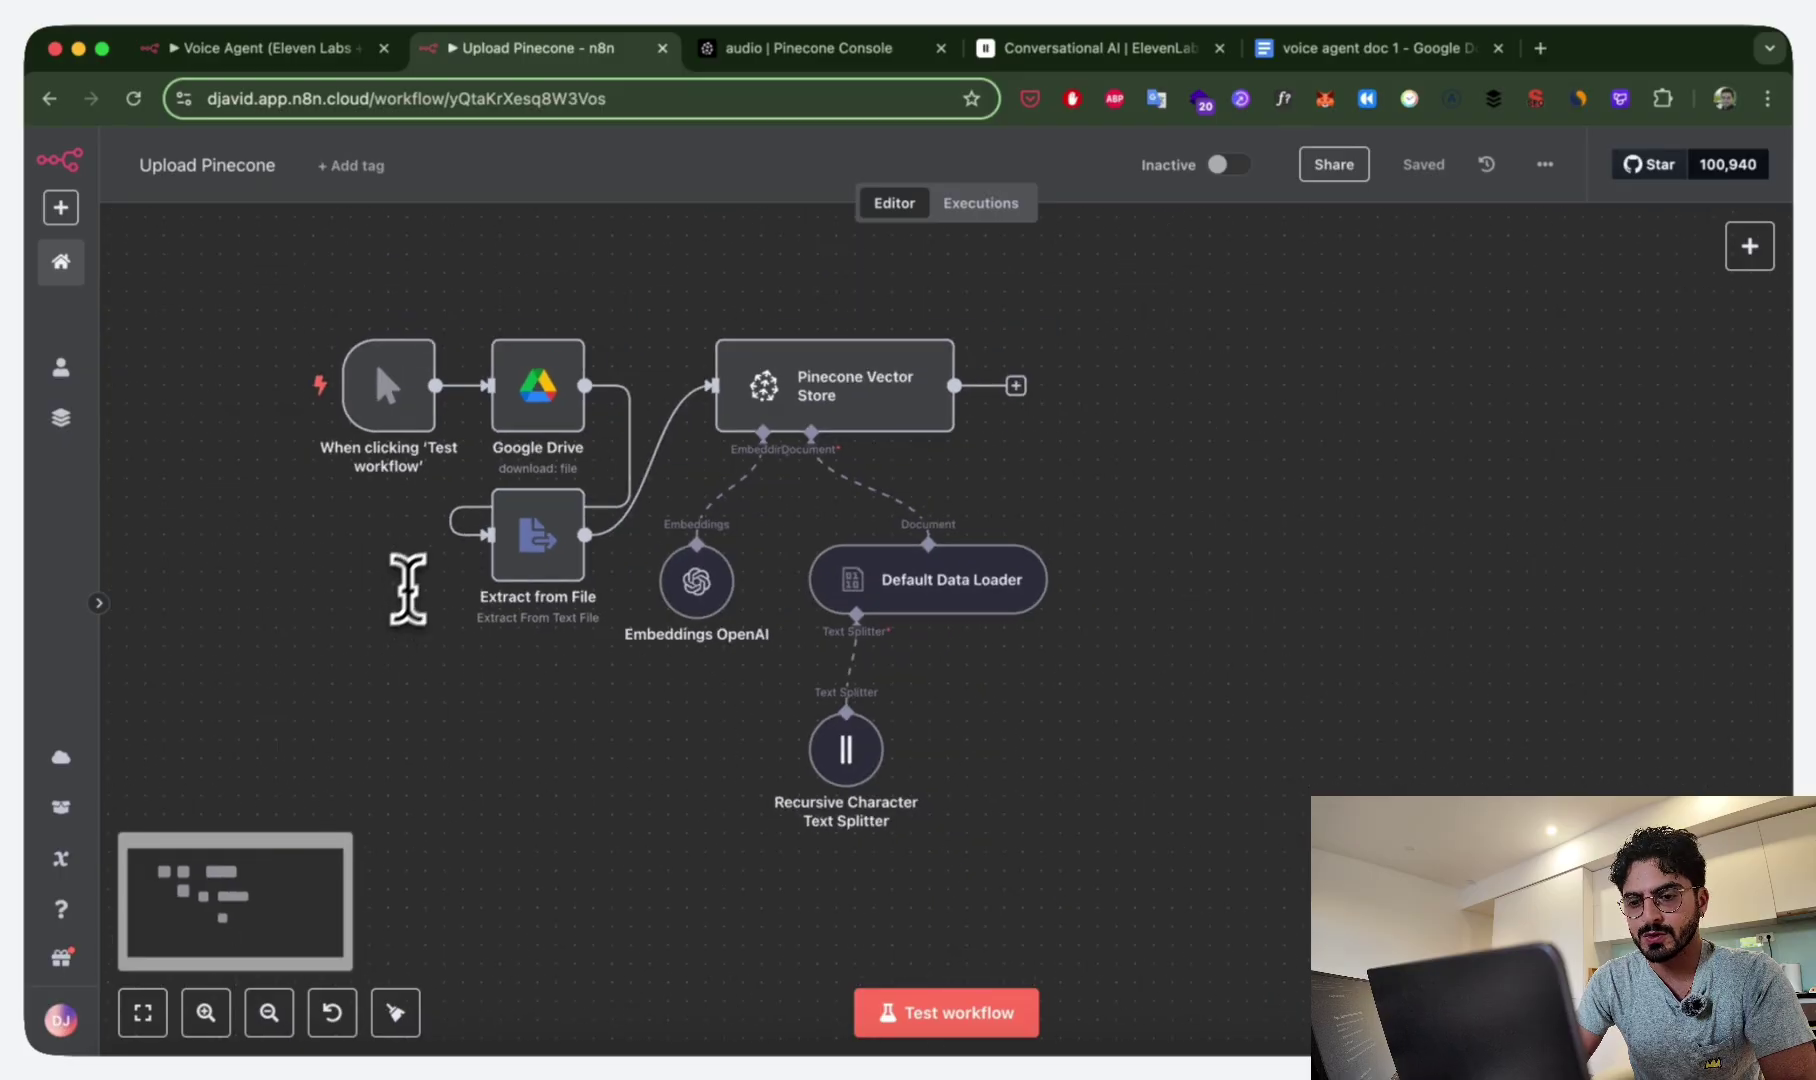
pyautogui.scroll(1, 420, 575)
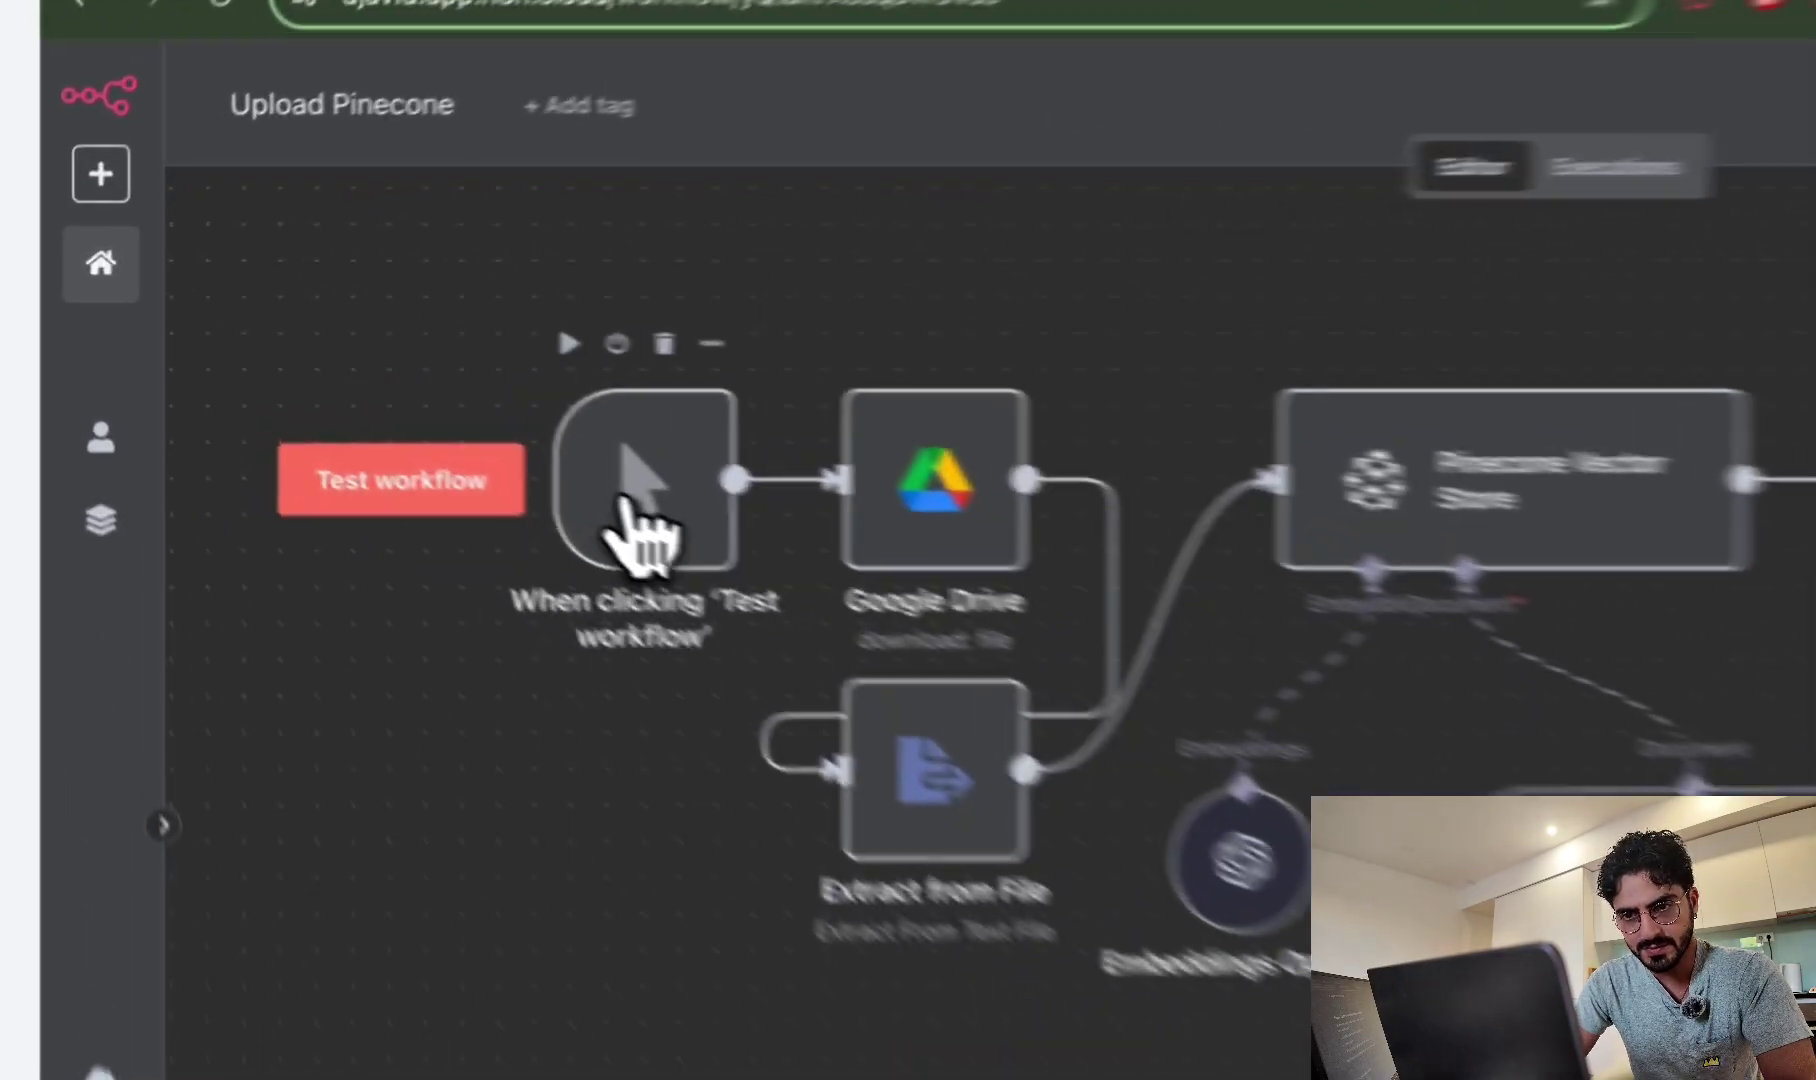
# Inspect the manual trigger node at the start of the Upload Pinecone workflow.
pyautogui.doubleClick(386, 420)
pyautogui.click(1065, 110)
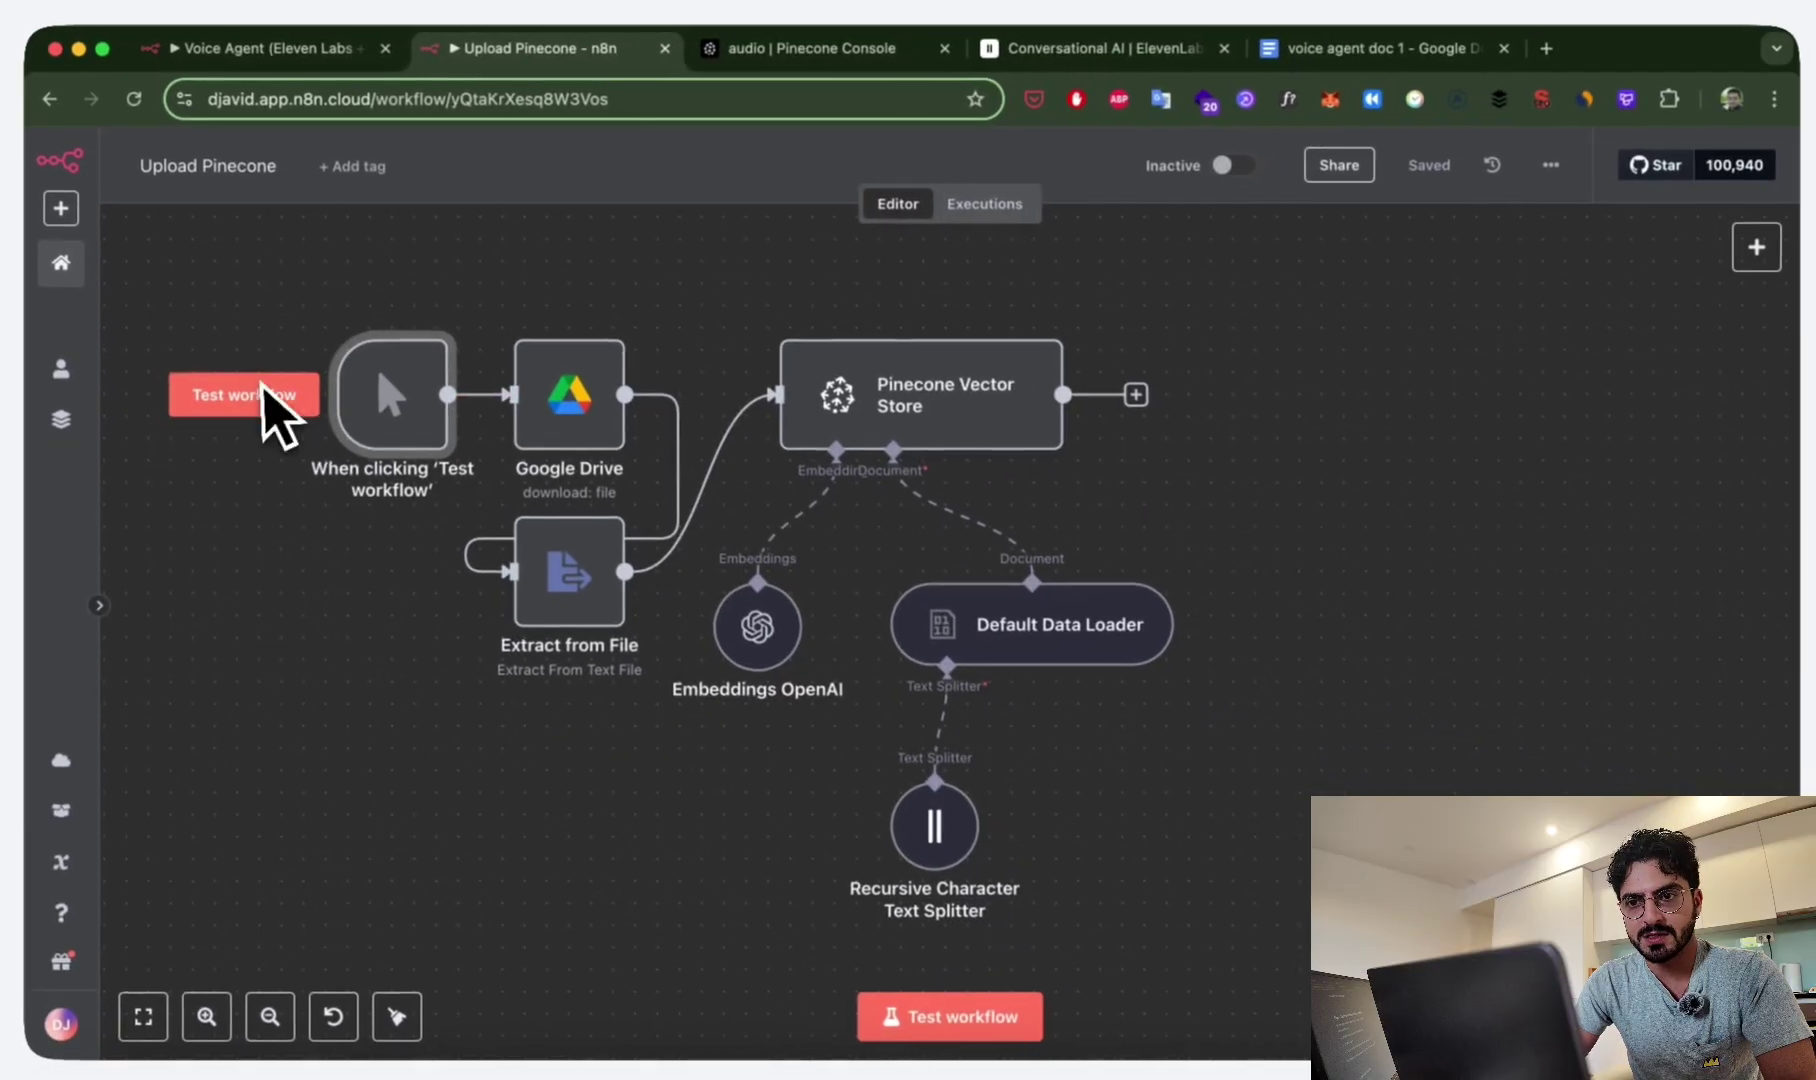
pyautogui.click(275, 400)
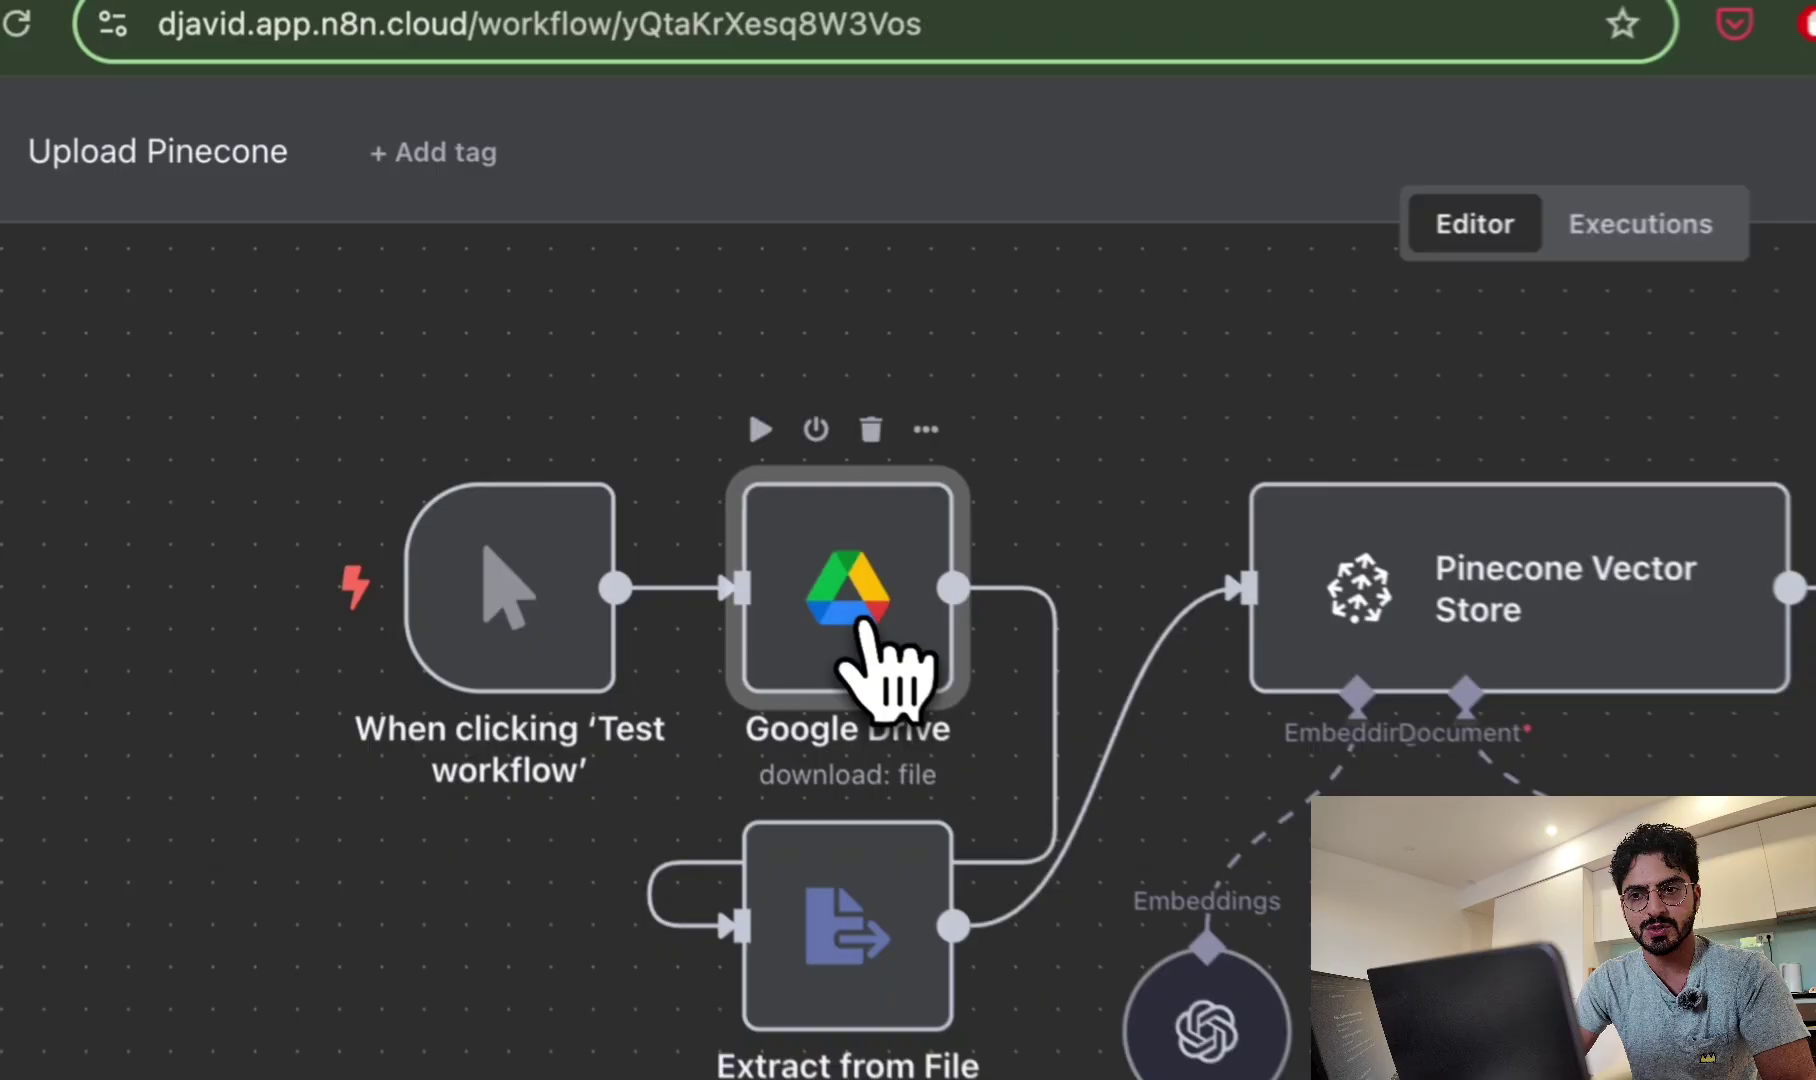
# Review the Google Drive node's download settings and file list, and check them against voice agent doc 1 in Google Docs.
pyautogui.doubleClick(672, 488)
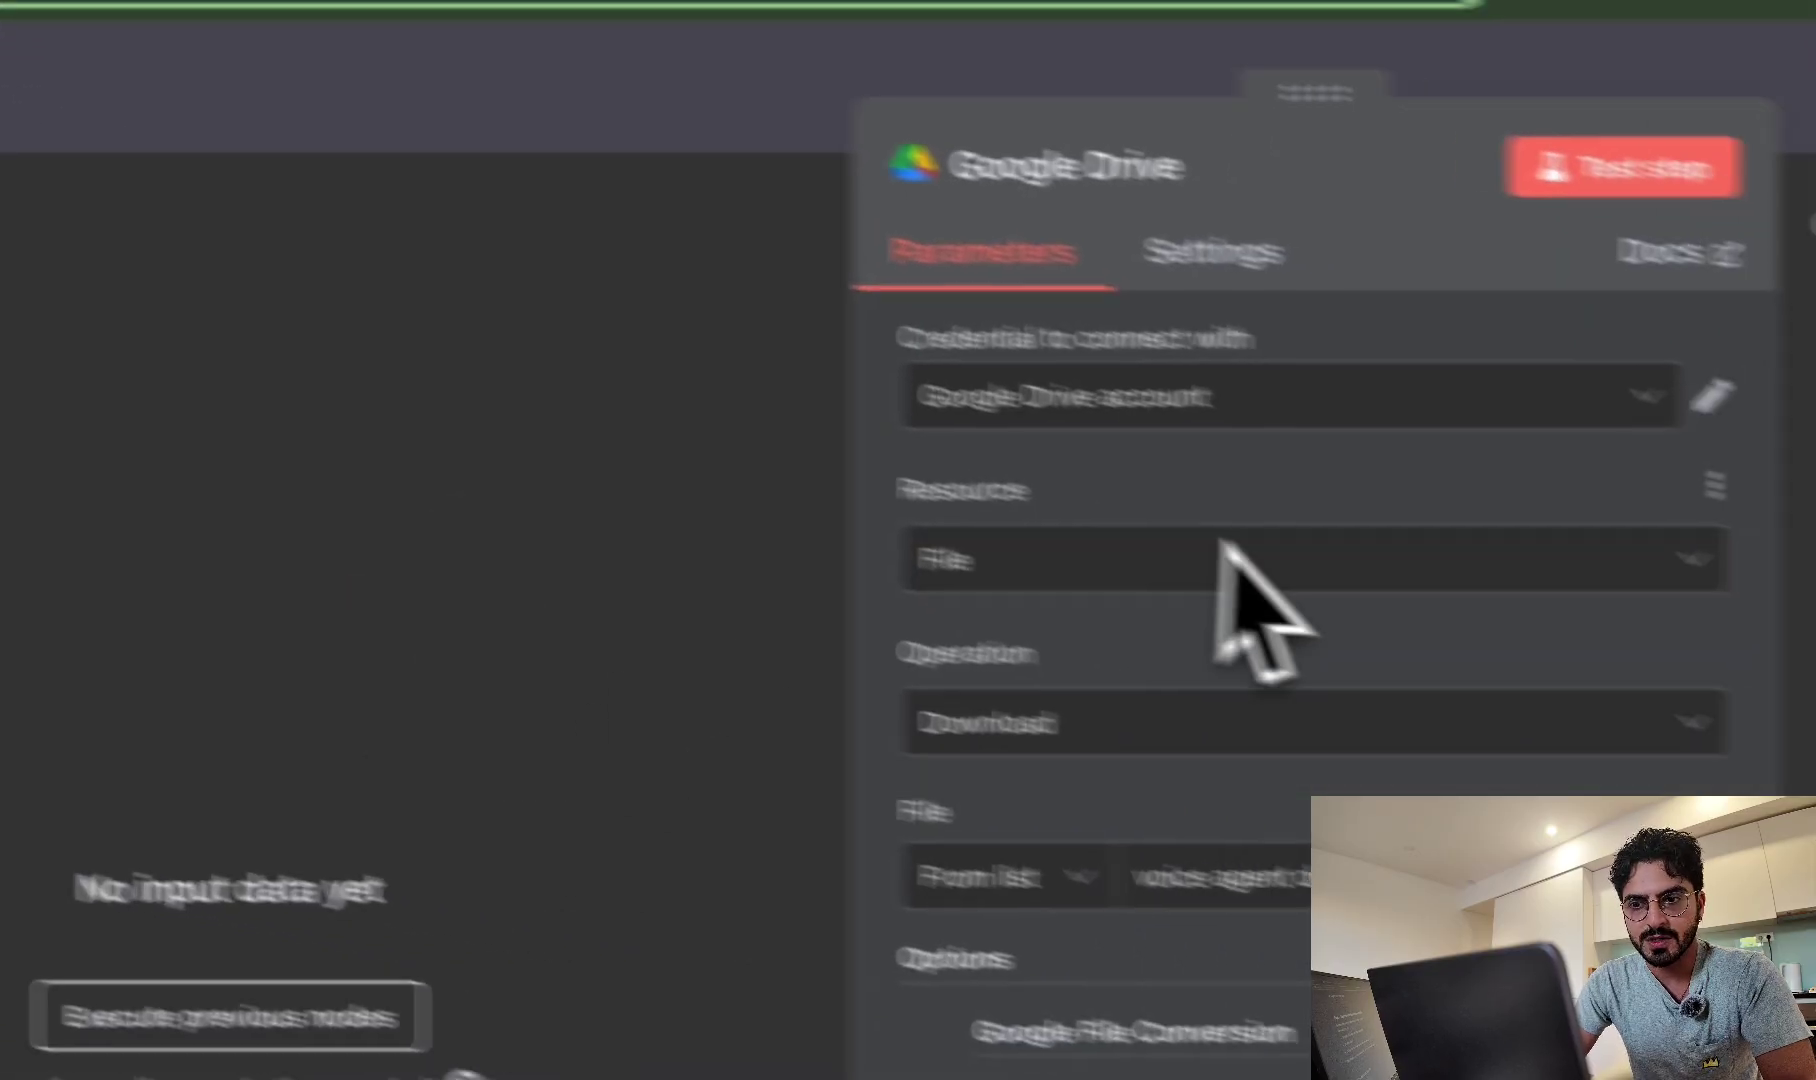
pyautogui.scroll(-1, 1515, 715)
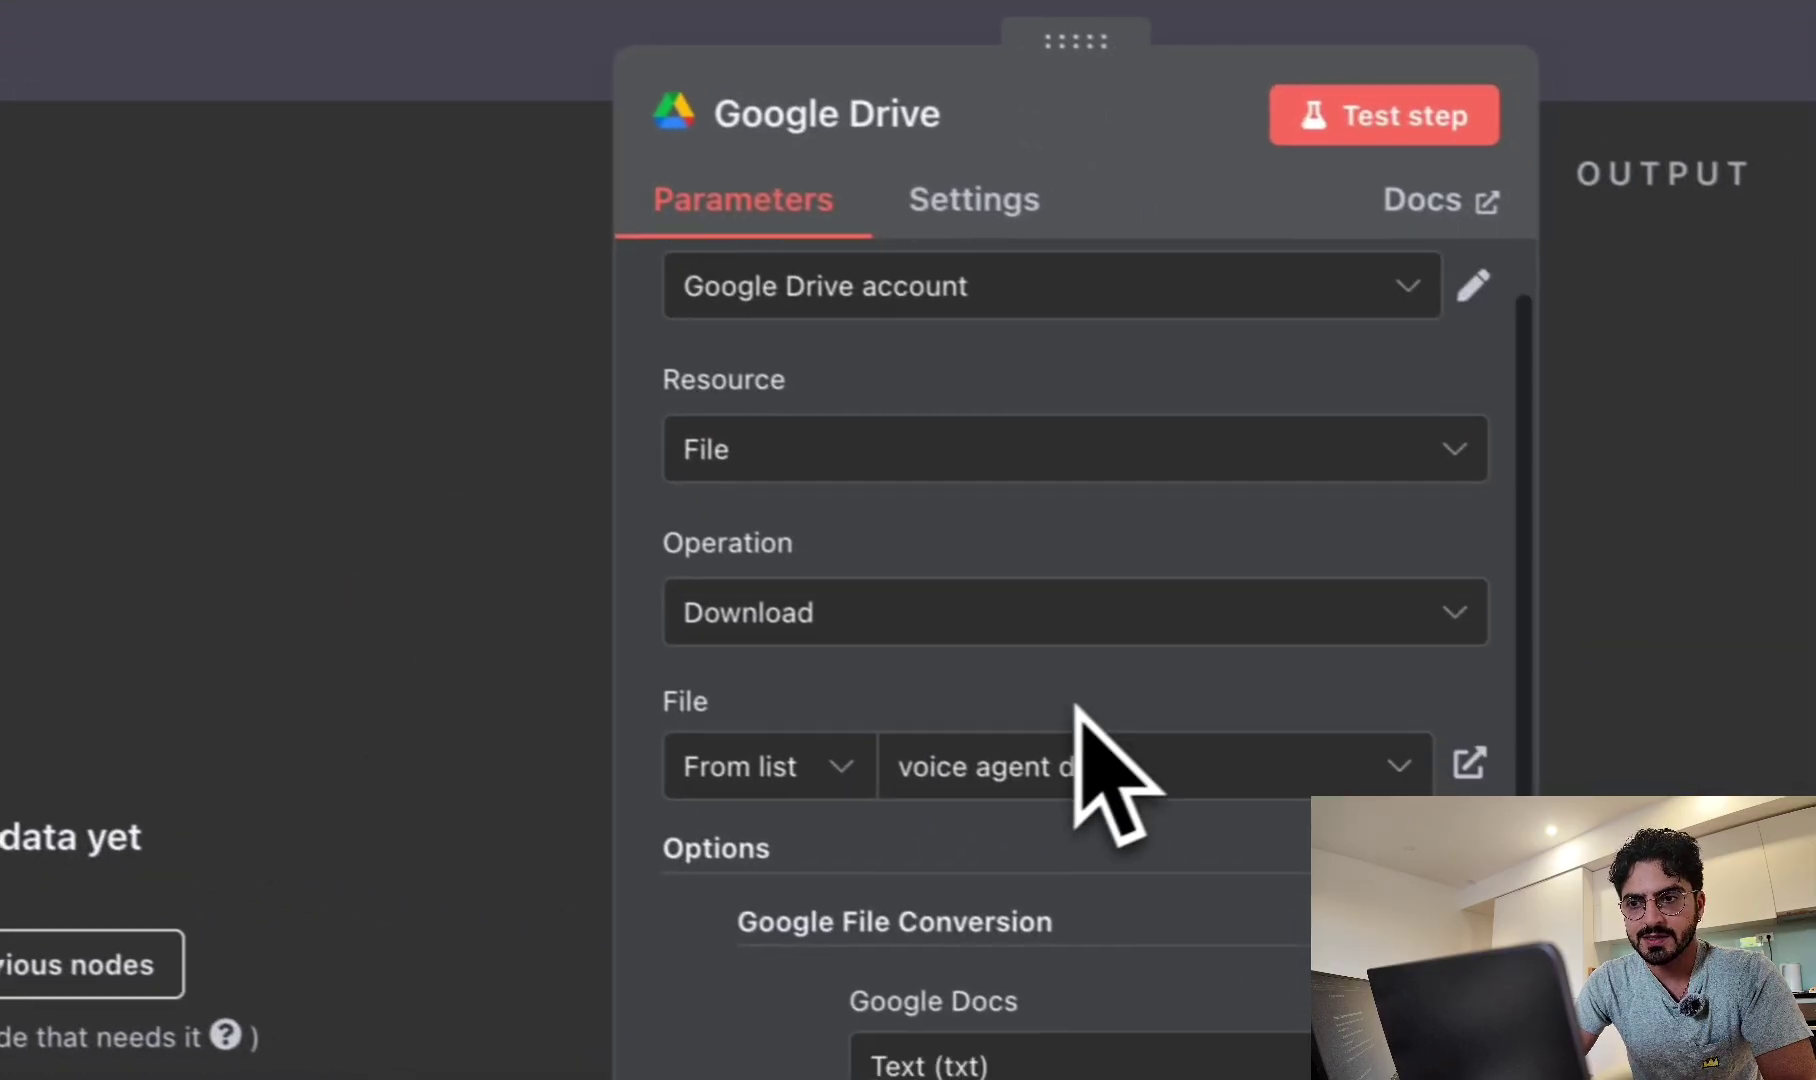
pyautogui.click(922, 742)
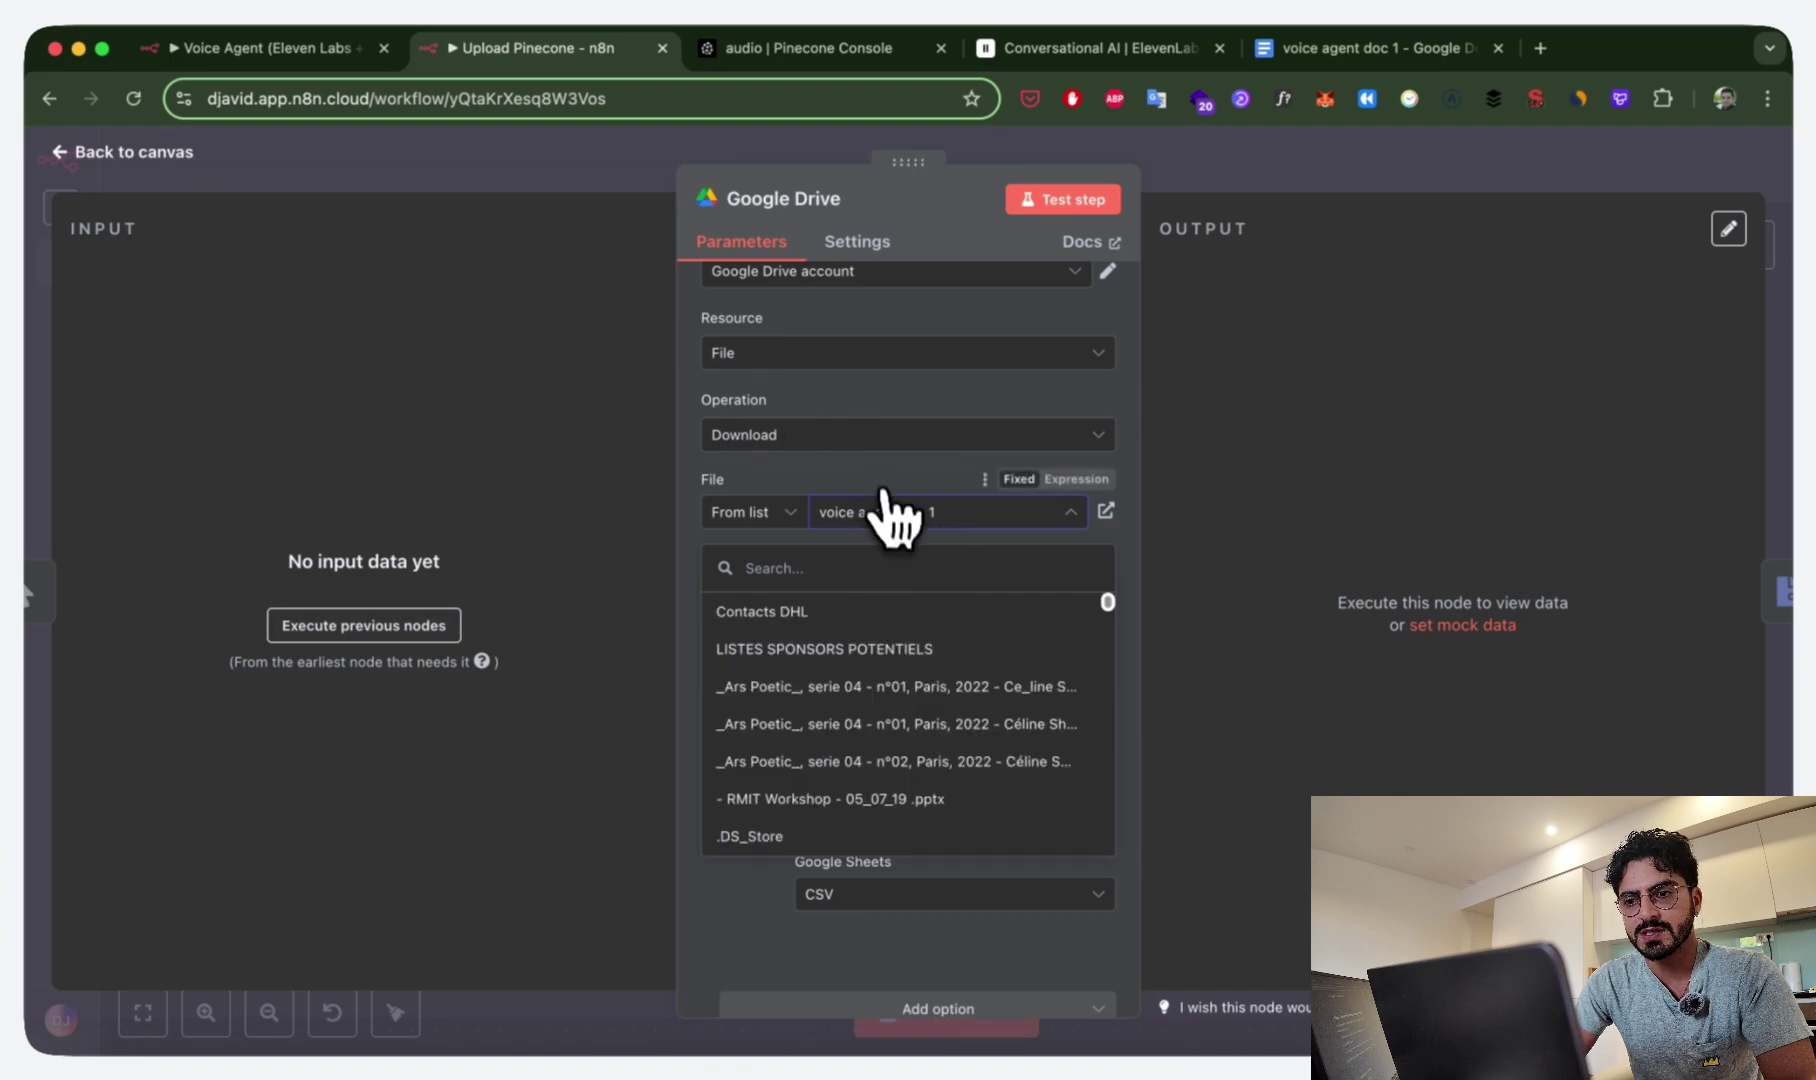
pyautogui.click(1335, 50)
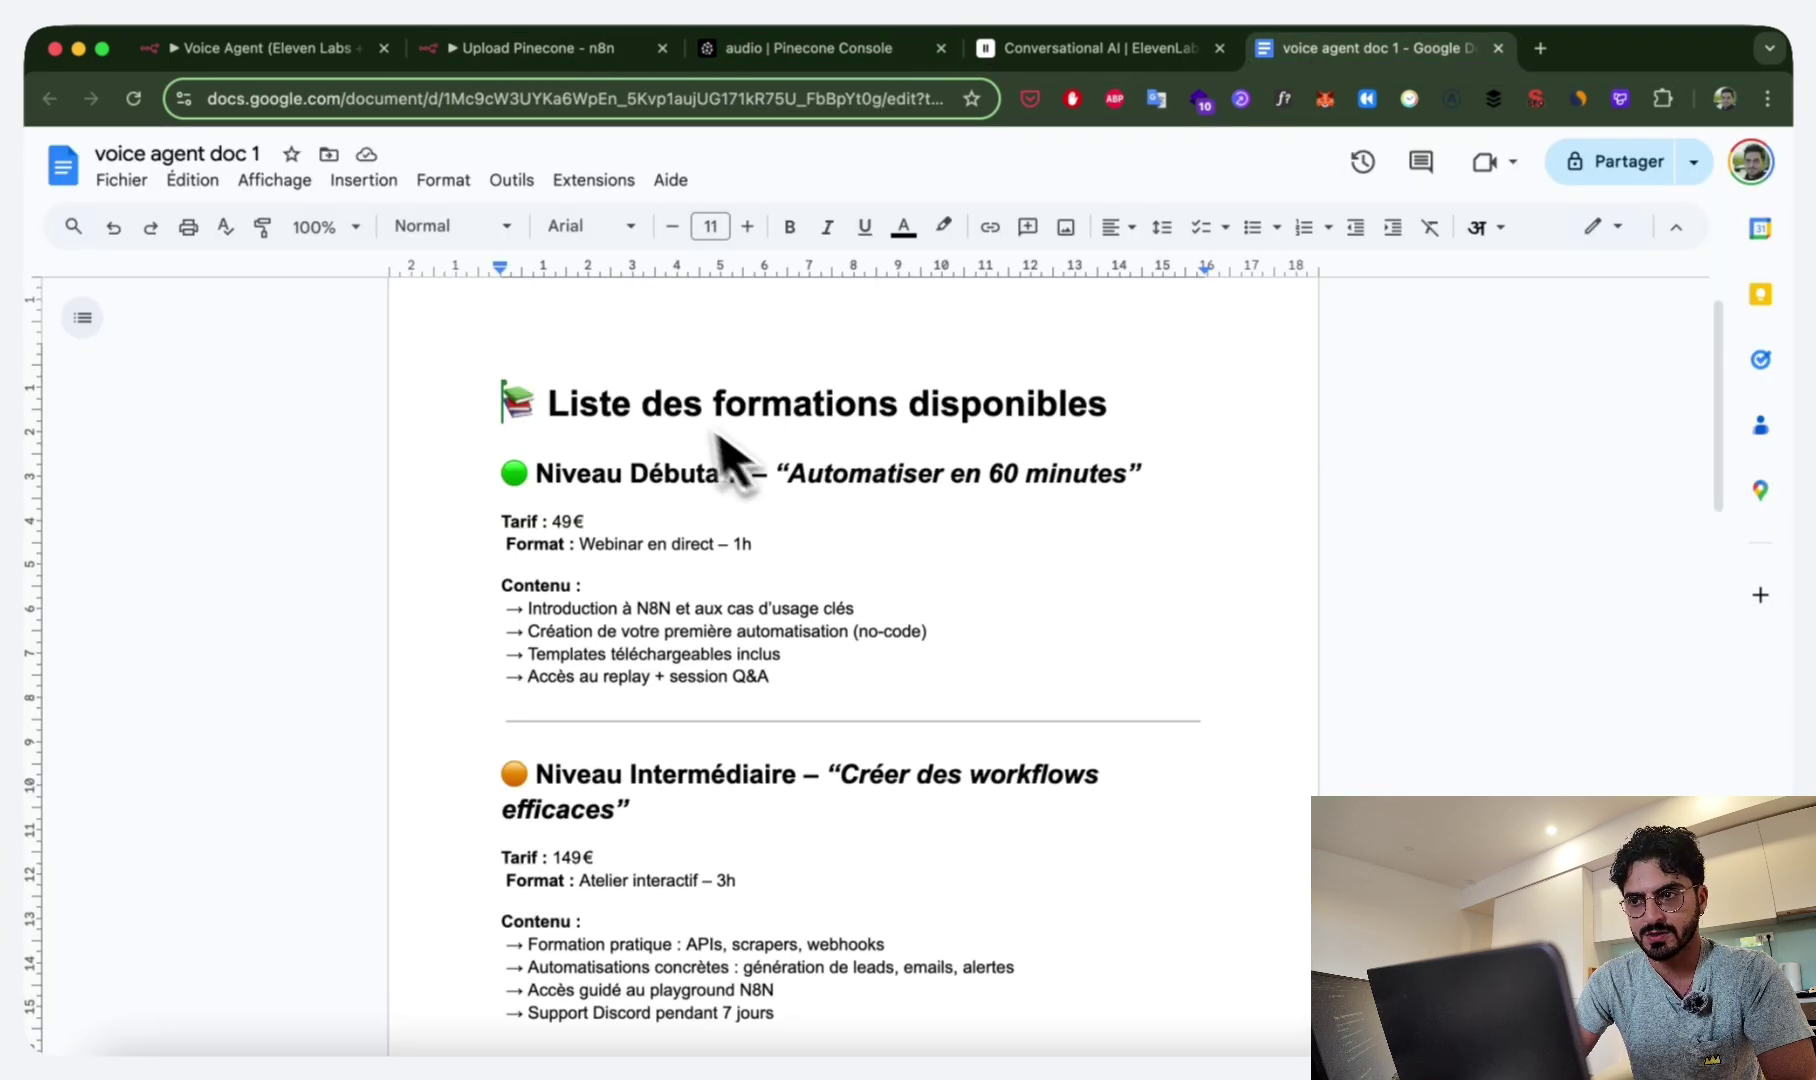
pyautogui.click(540, 50)
pyautogui.click(600, 190)
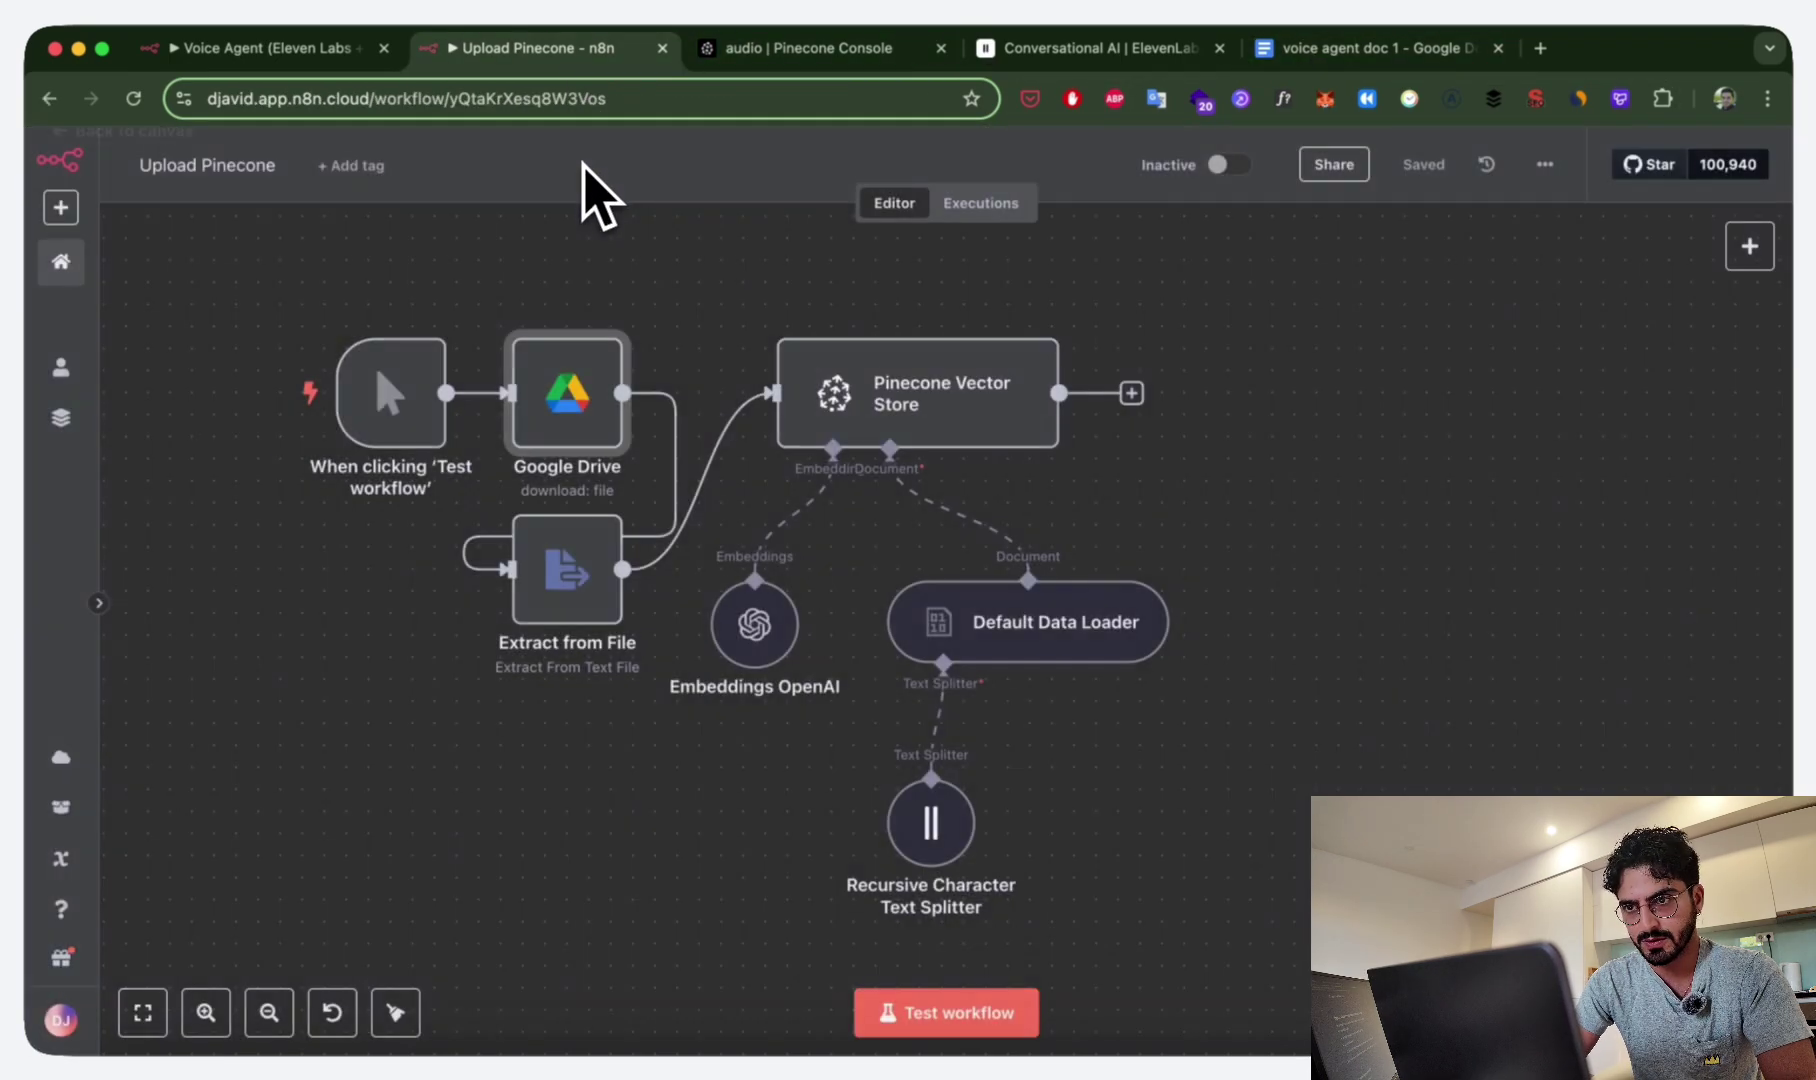
# Move the Extract from File node further below the Google Drive node and select the Pinecone Vector Store node.
pyautogui.click(567, 658)
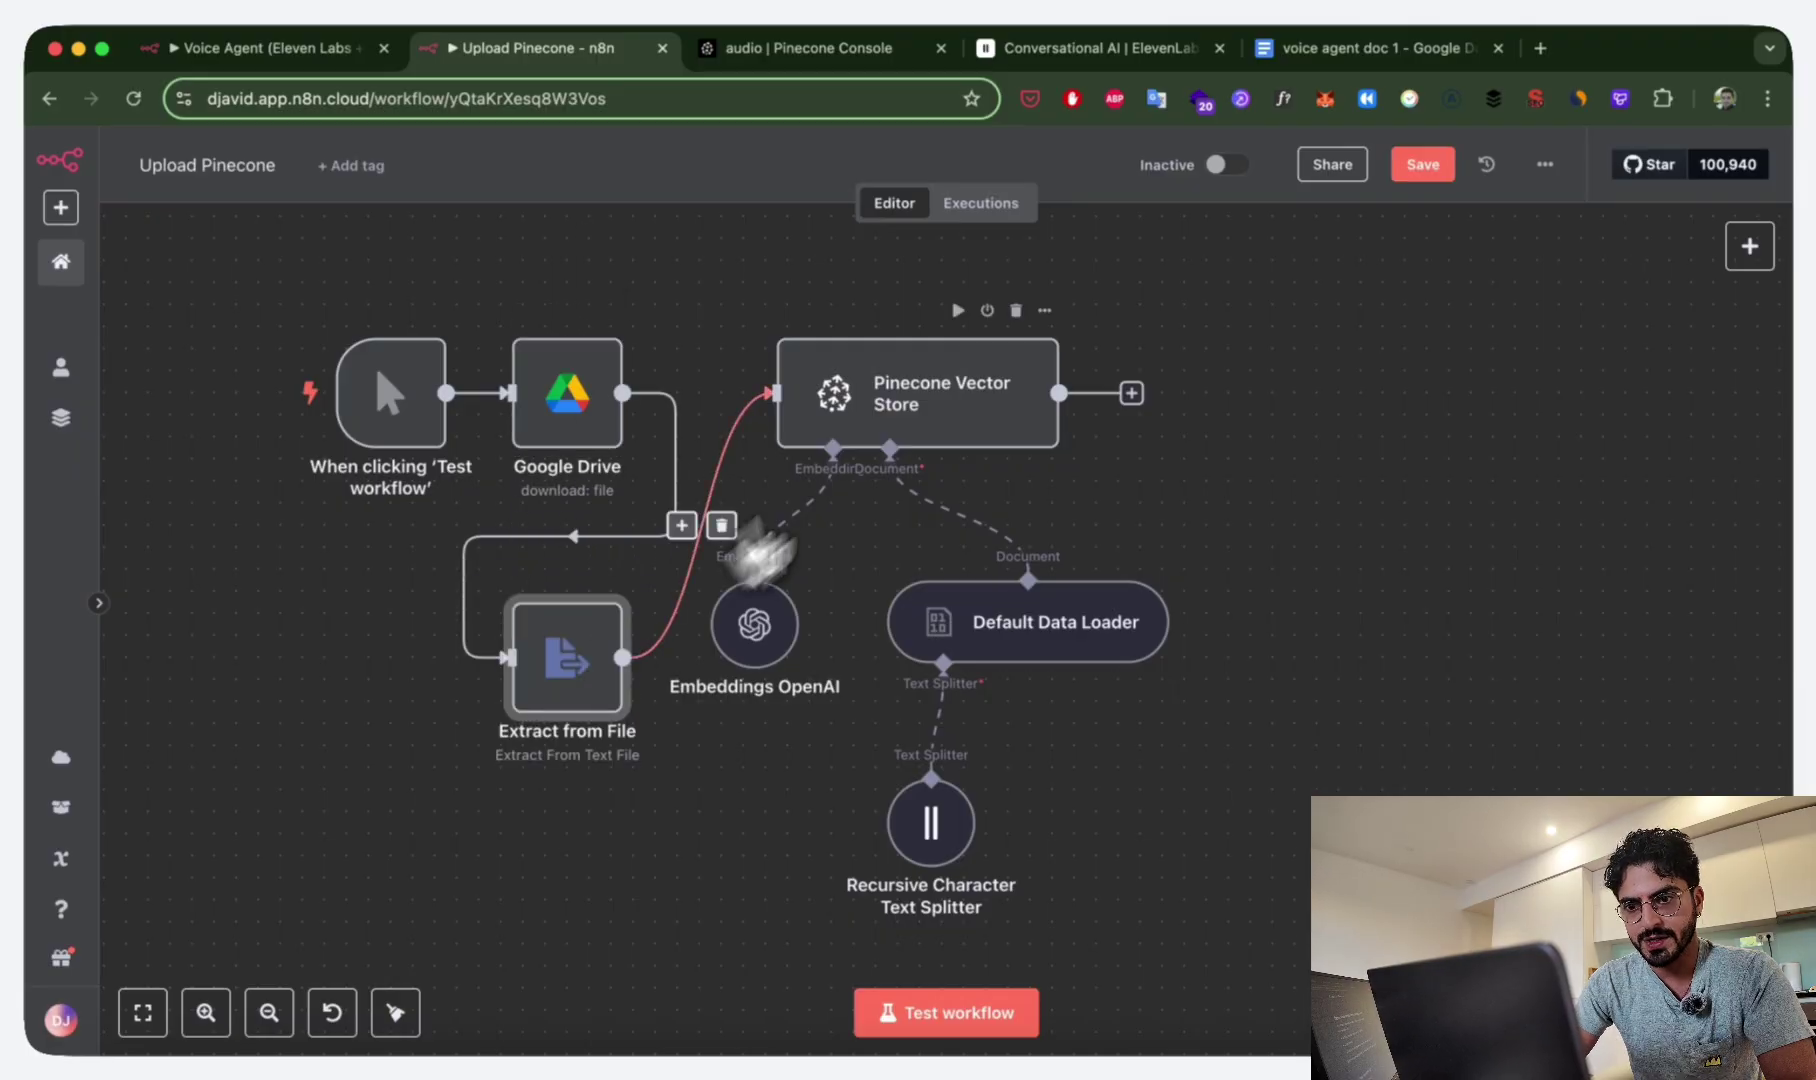
pyautogui.click(960, 410)
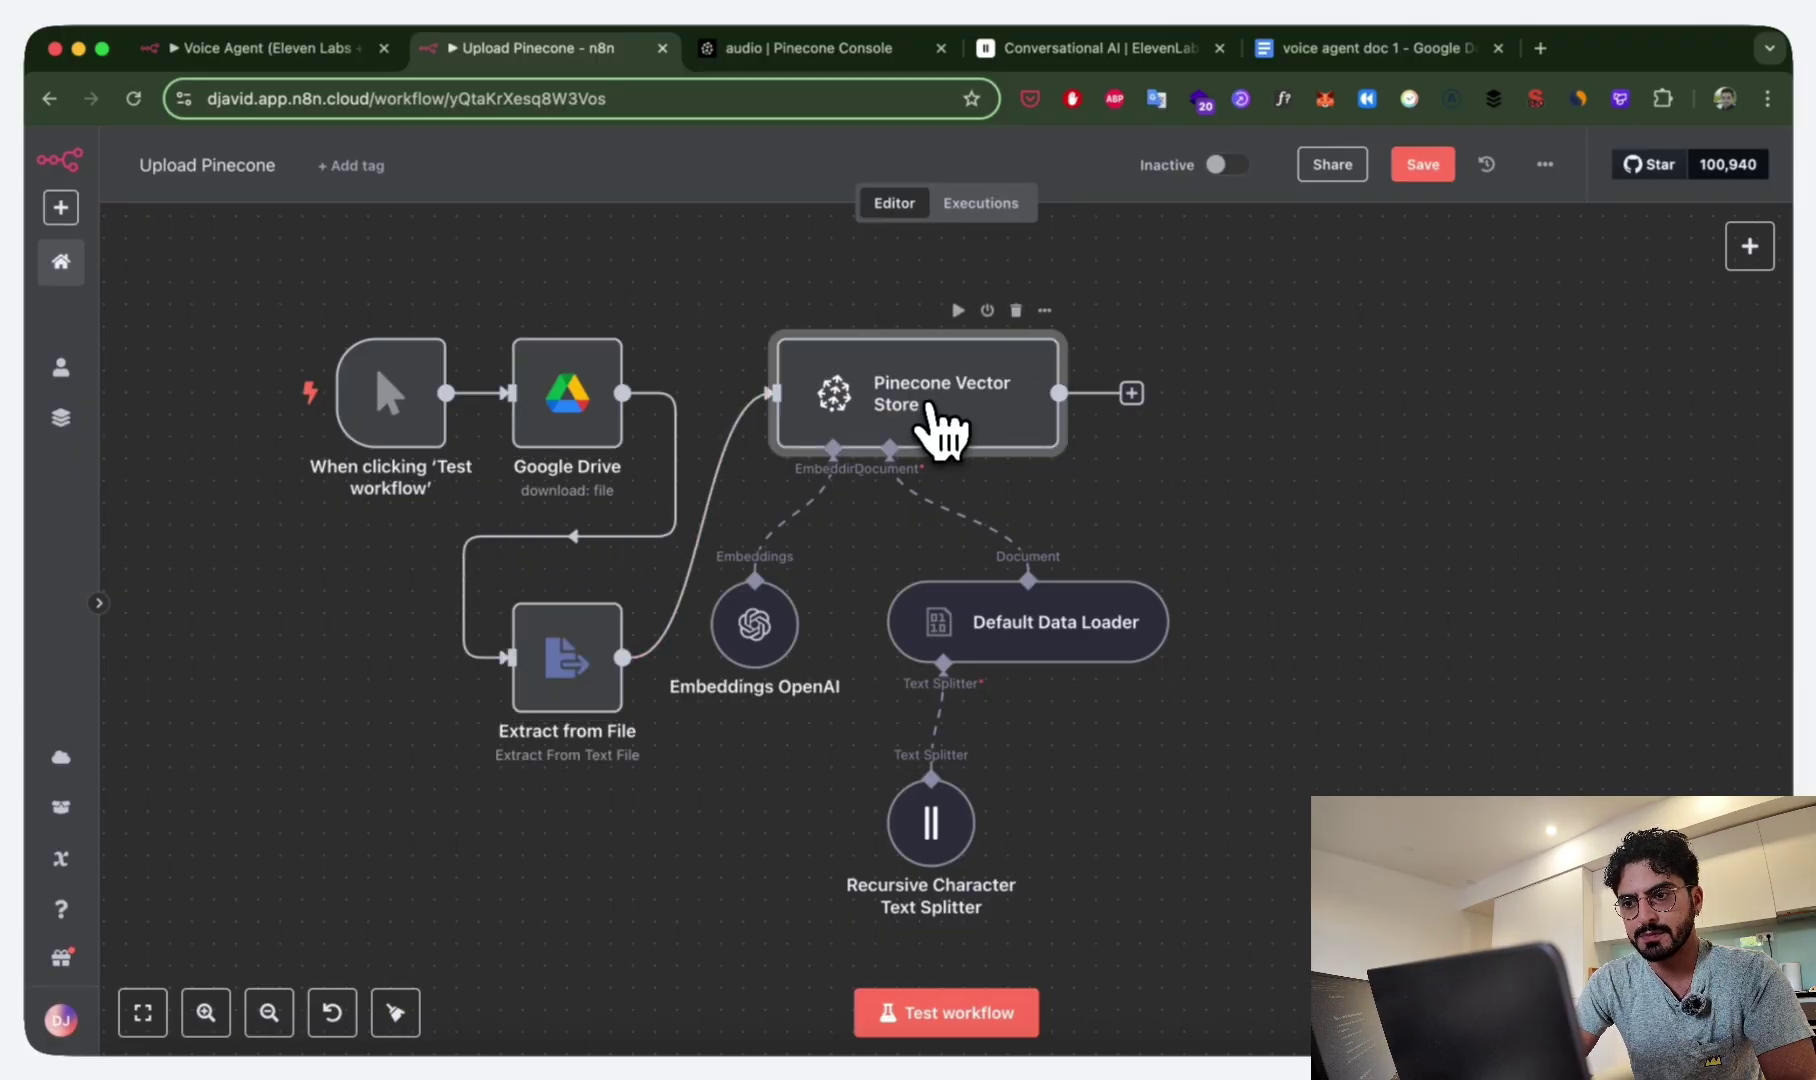
pyautogui.scroll(-1, 1270, 602)
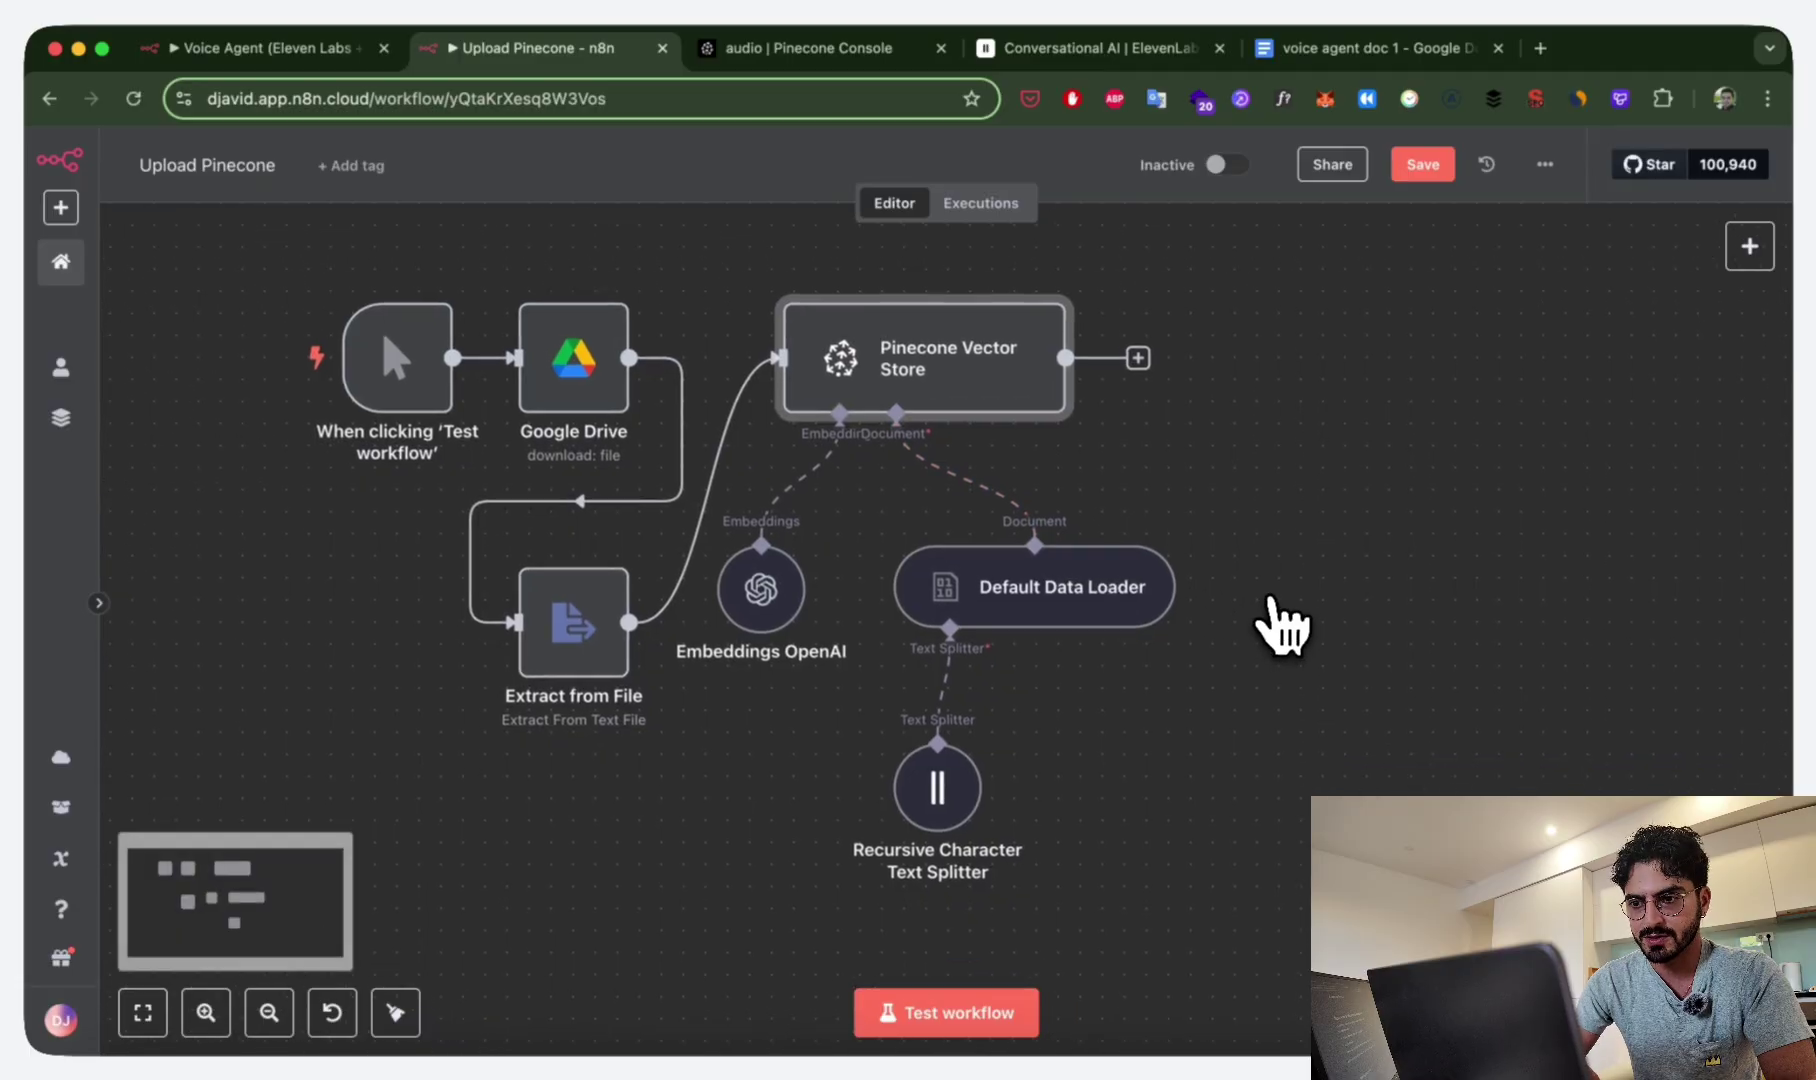
pyautogui.scroll(1, 1270, 600)
# Open the audio index in Pinecone and examine the record text in the projects namespace alongside the Upload Pinecone workflow.
pyautogui.hotkey('ctrl', 'Tab')
pyautogui.hotkey('ctrl', 'Tab')
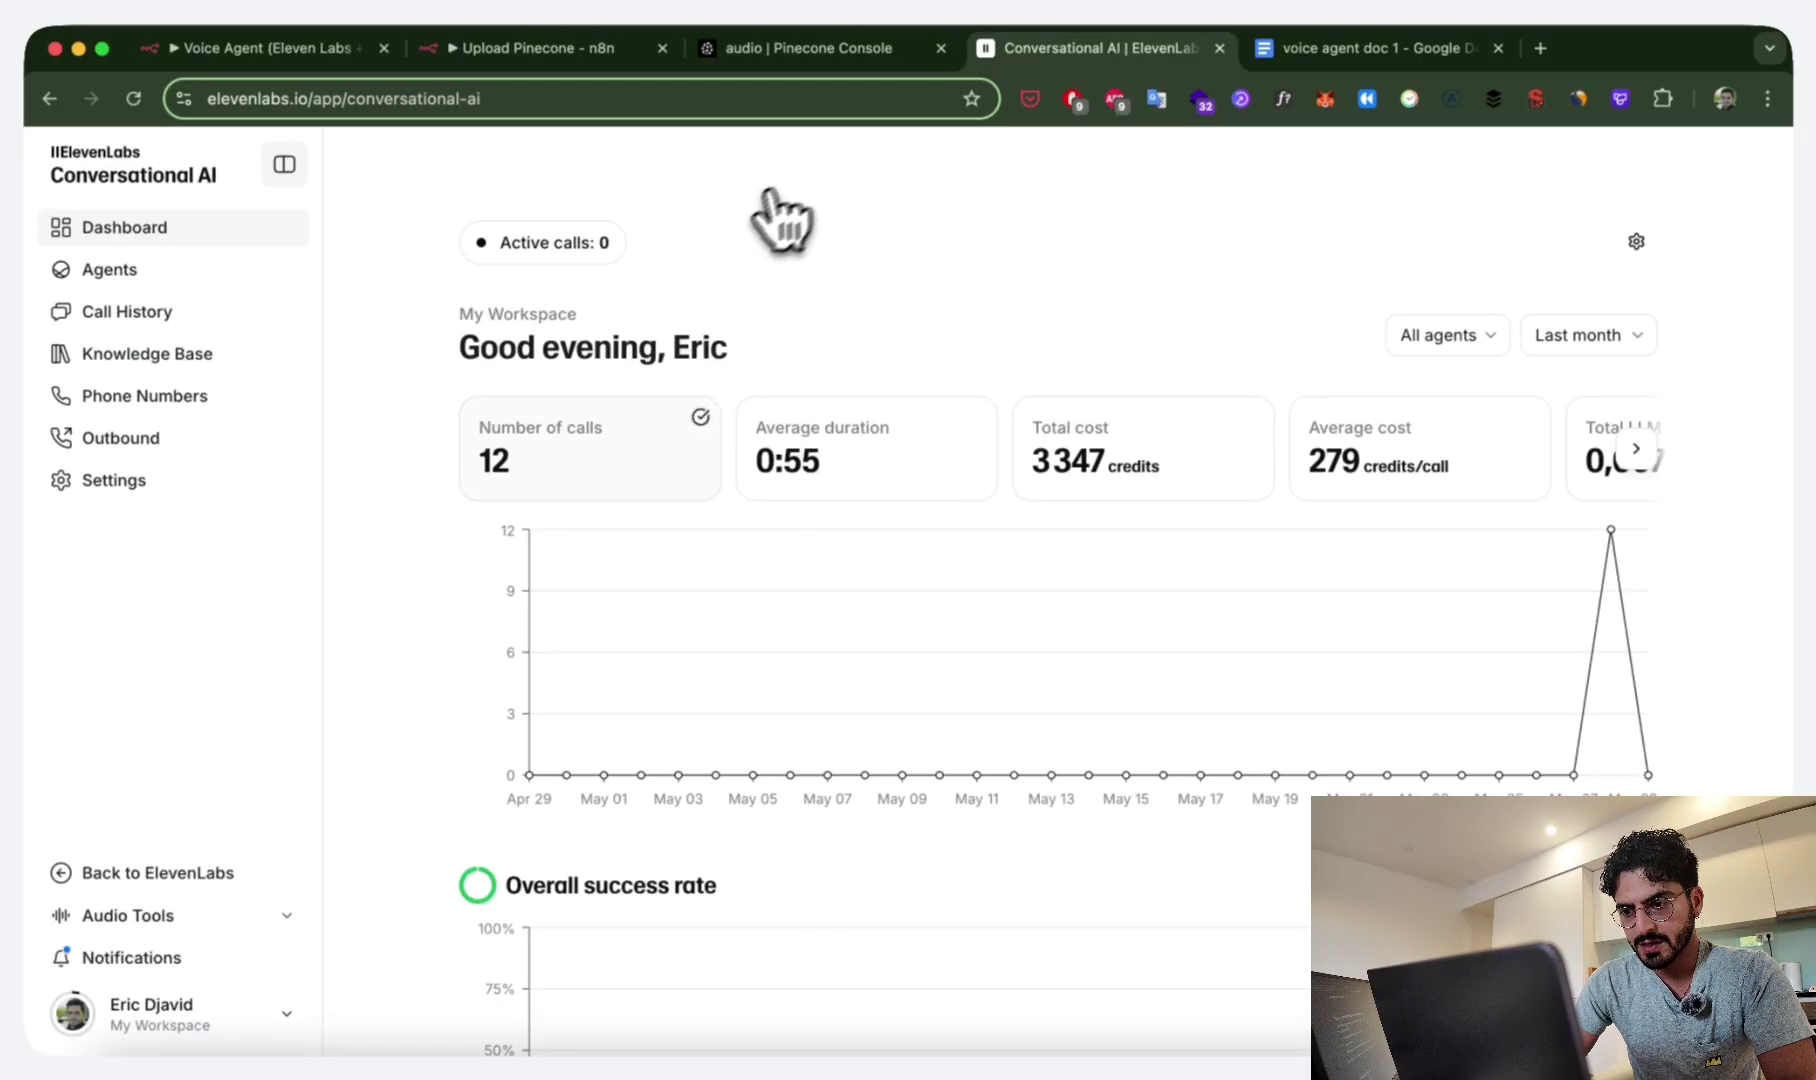
pyautogui.hotkey('ctrl', 'shift', 'Tab')
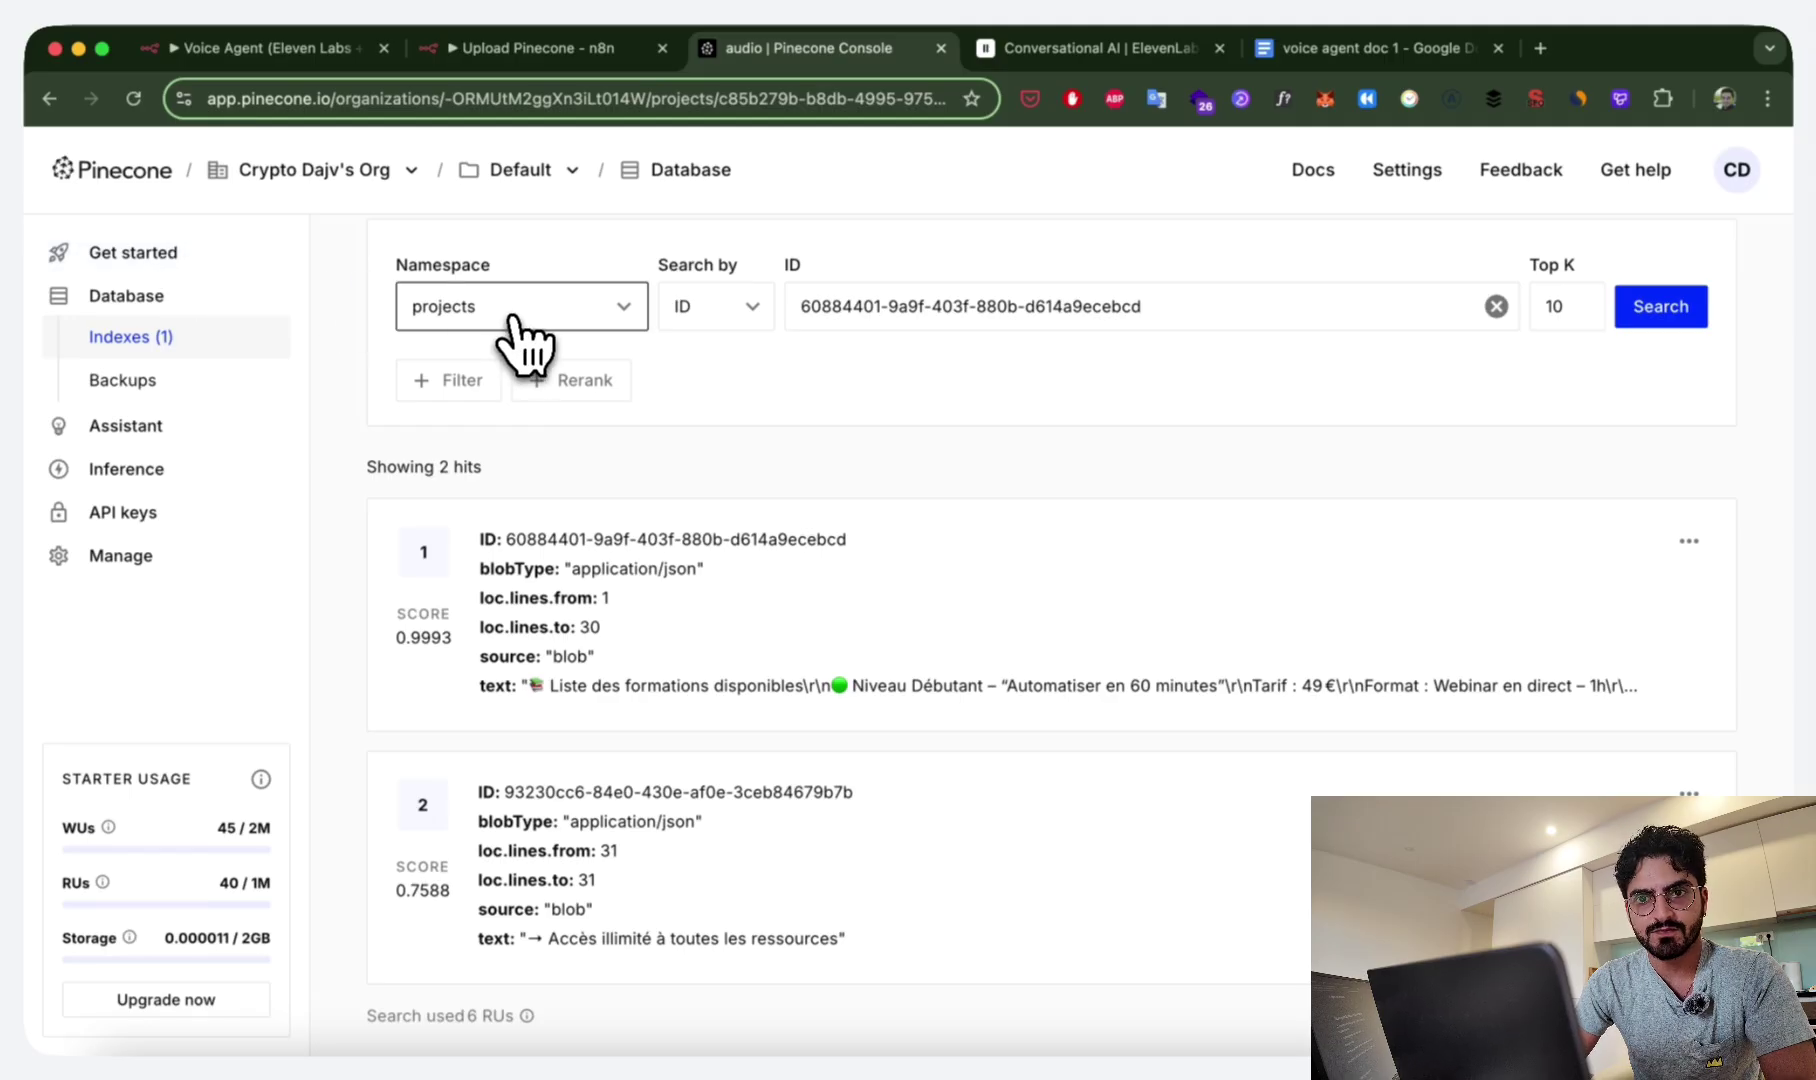
pyautogui.click(130, 334)
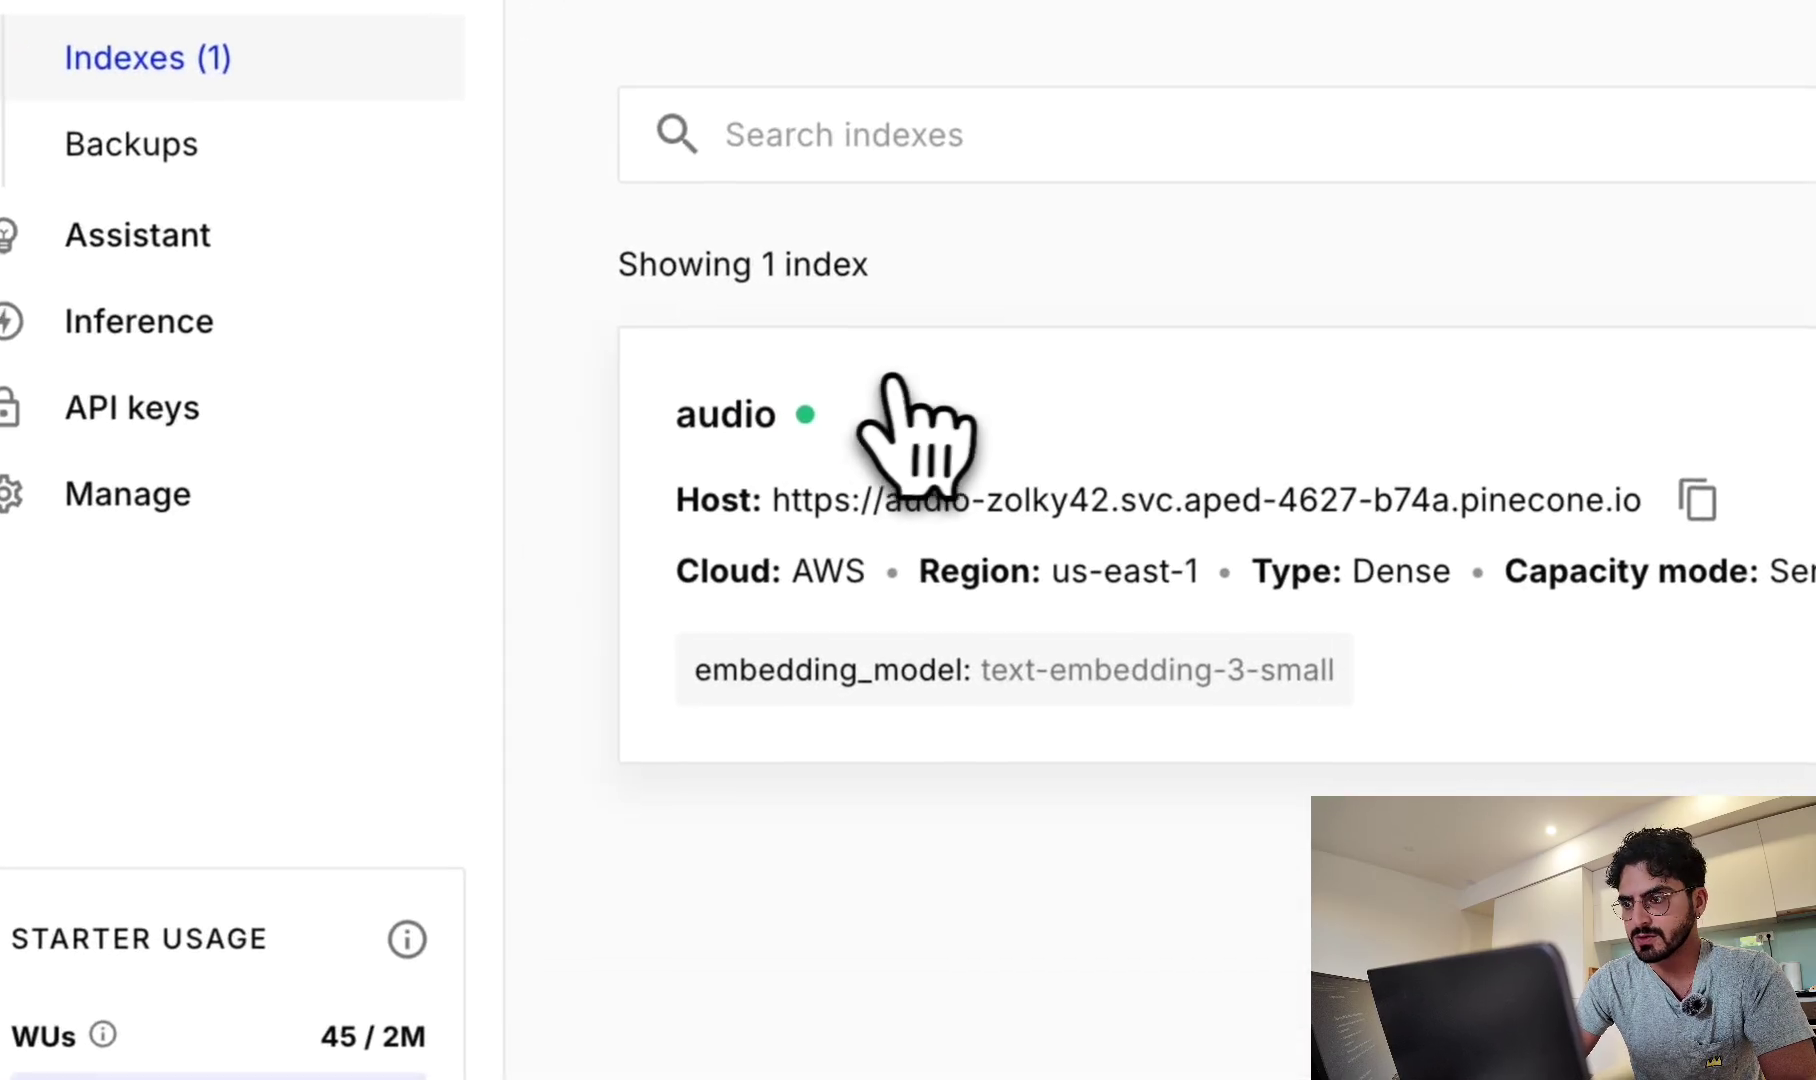
pyautogui.click(890, 385)
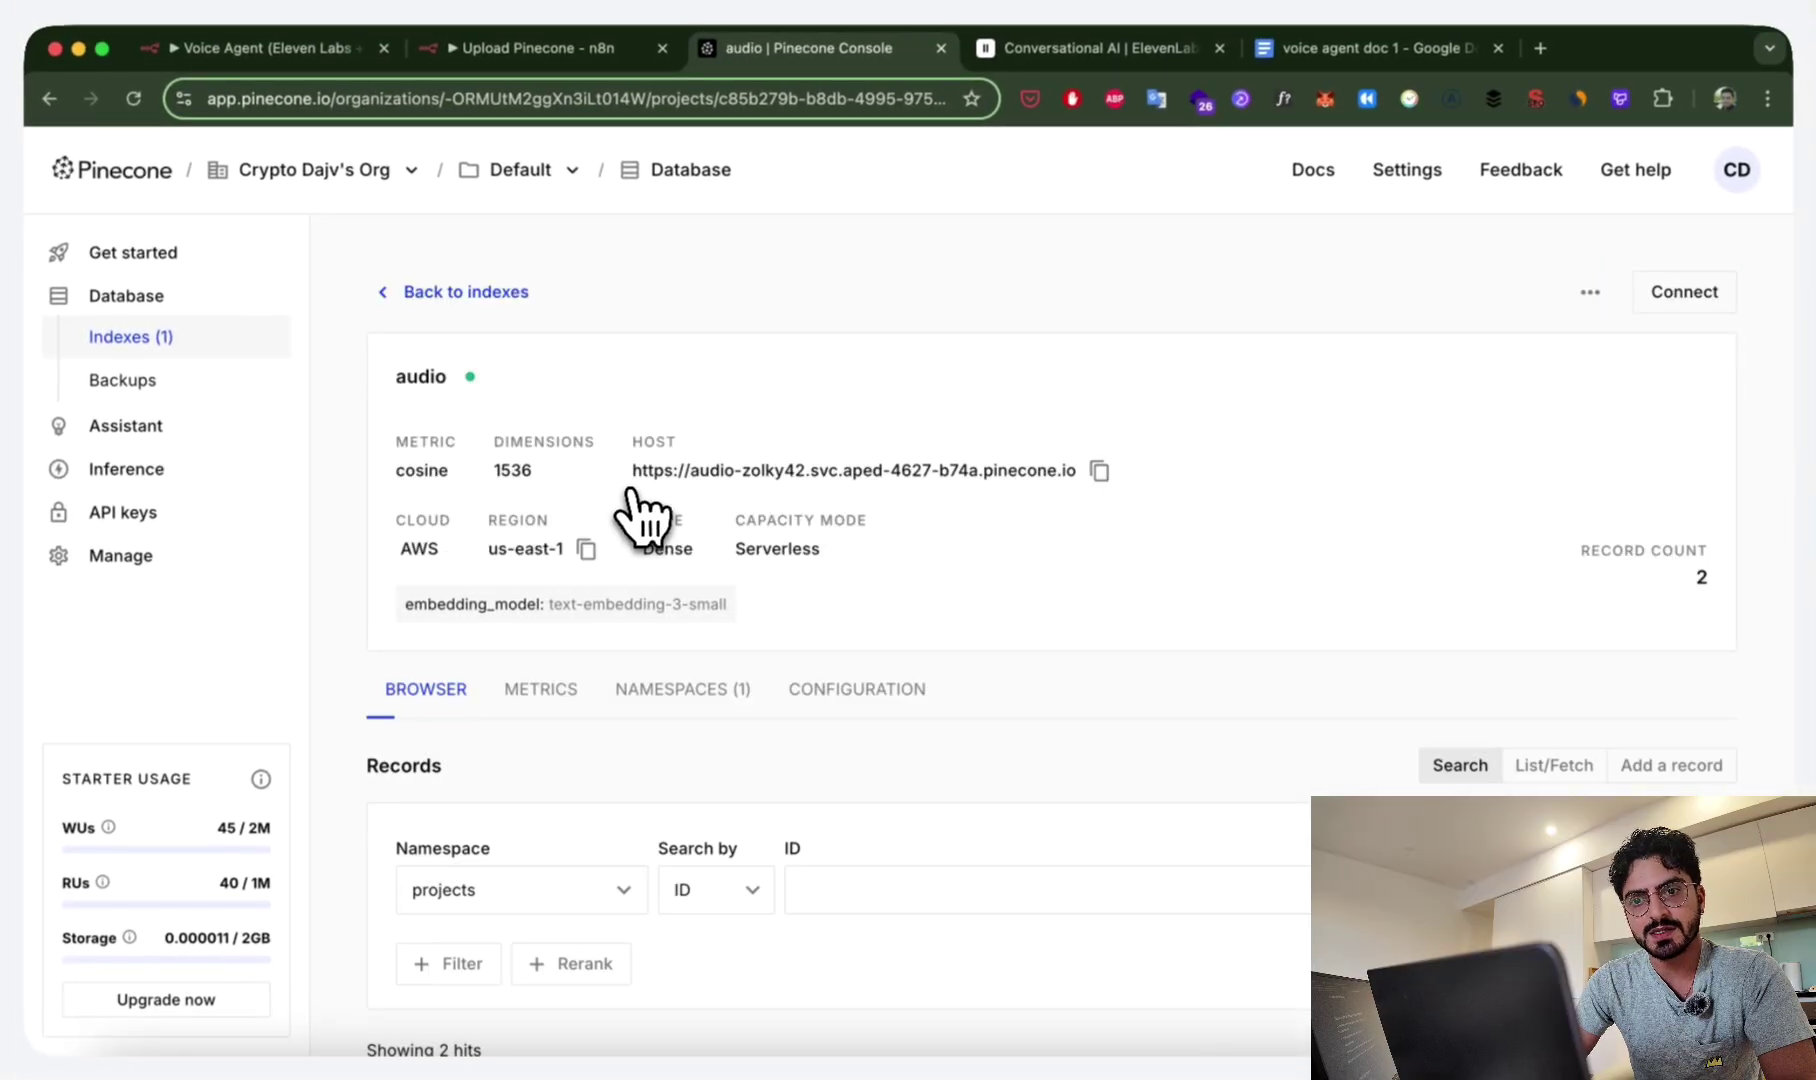
pyautogui.scroll(-5, 530, 500)
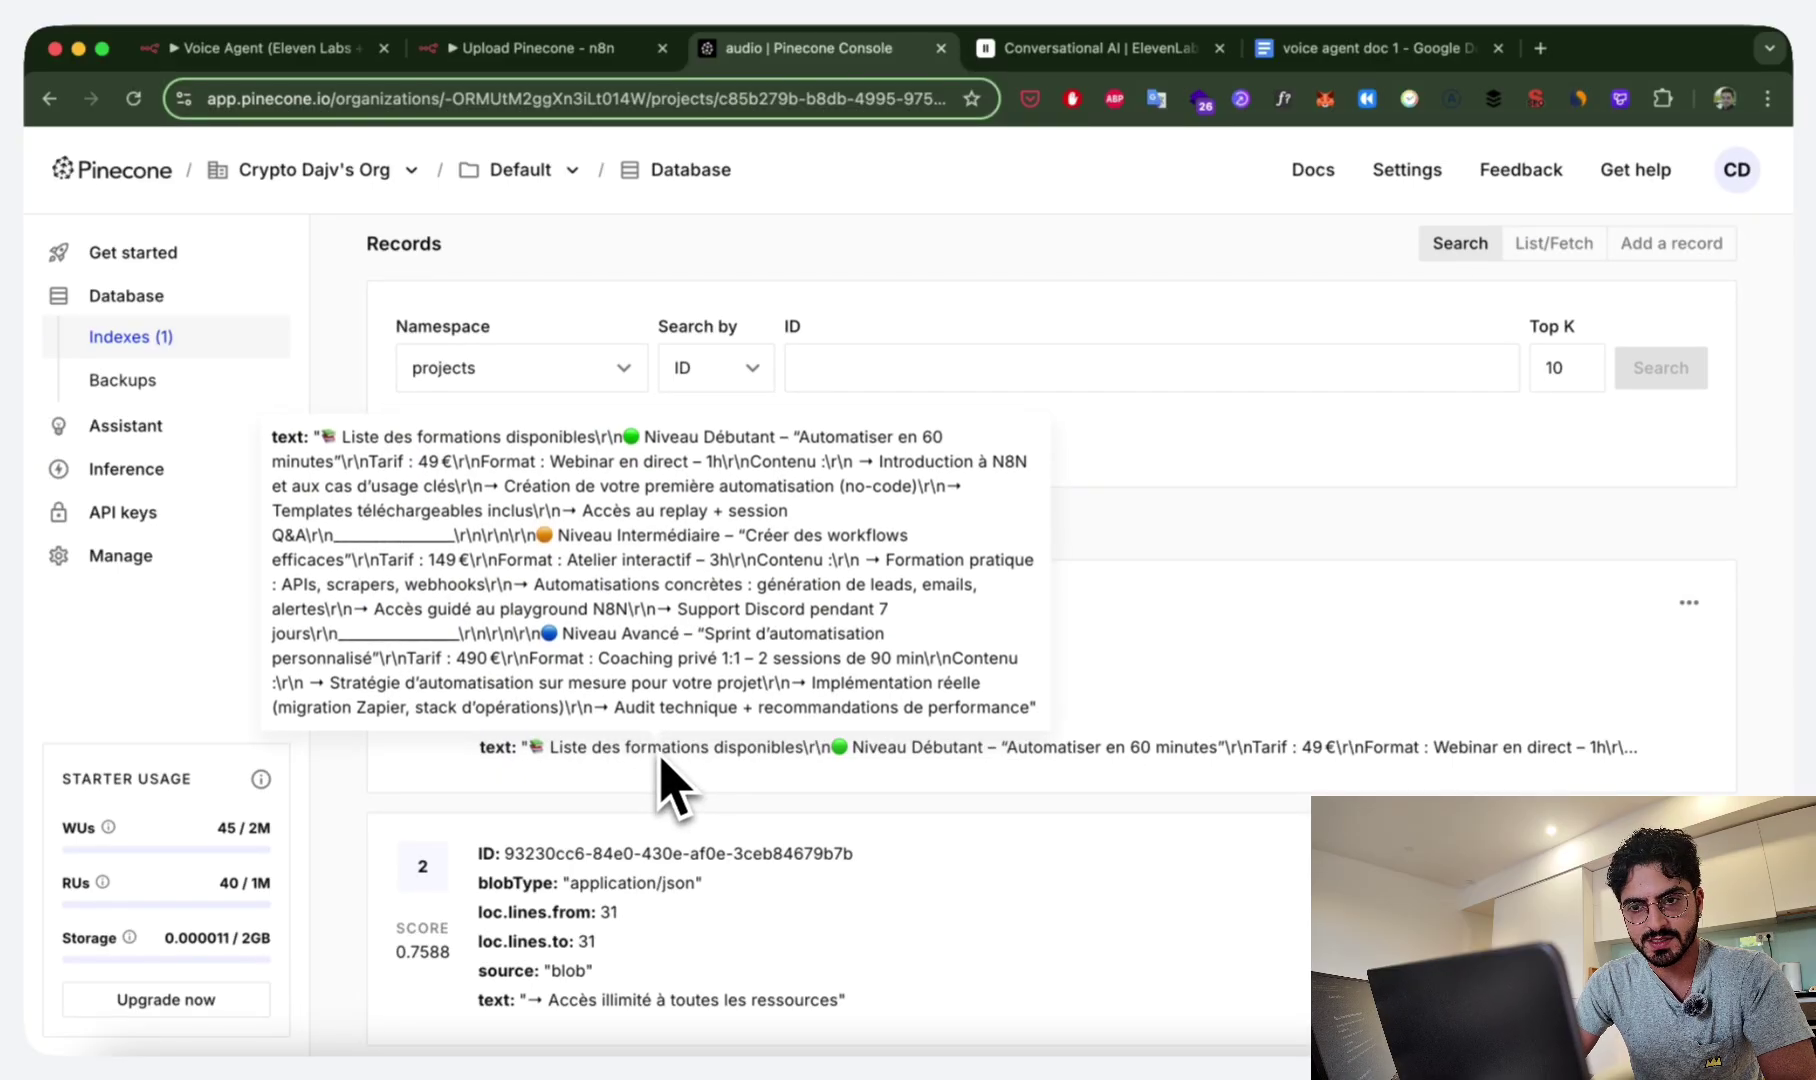
pyautogui.hotkey('ctrl', 'Tab')
pyautogui.hotkey('ctrl', 'shift', 'Tab')
pyautogui.hotkey('ctrl', 'shift', 'Tab')
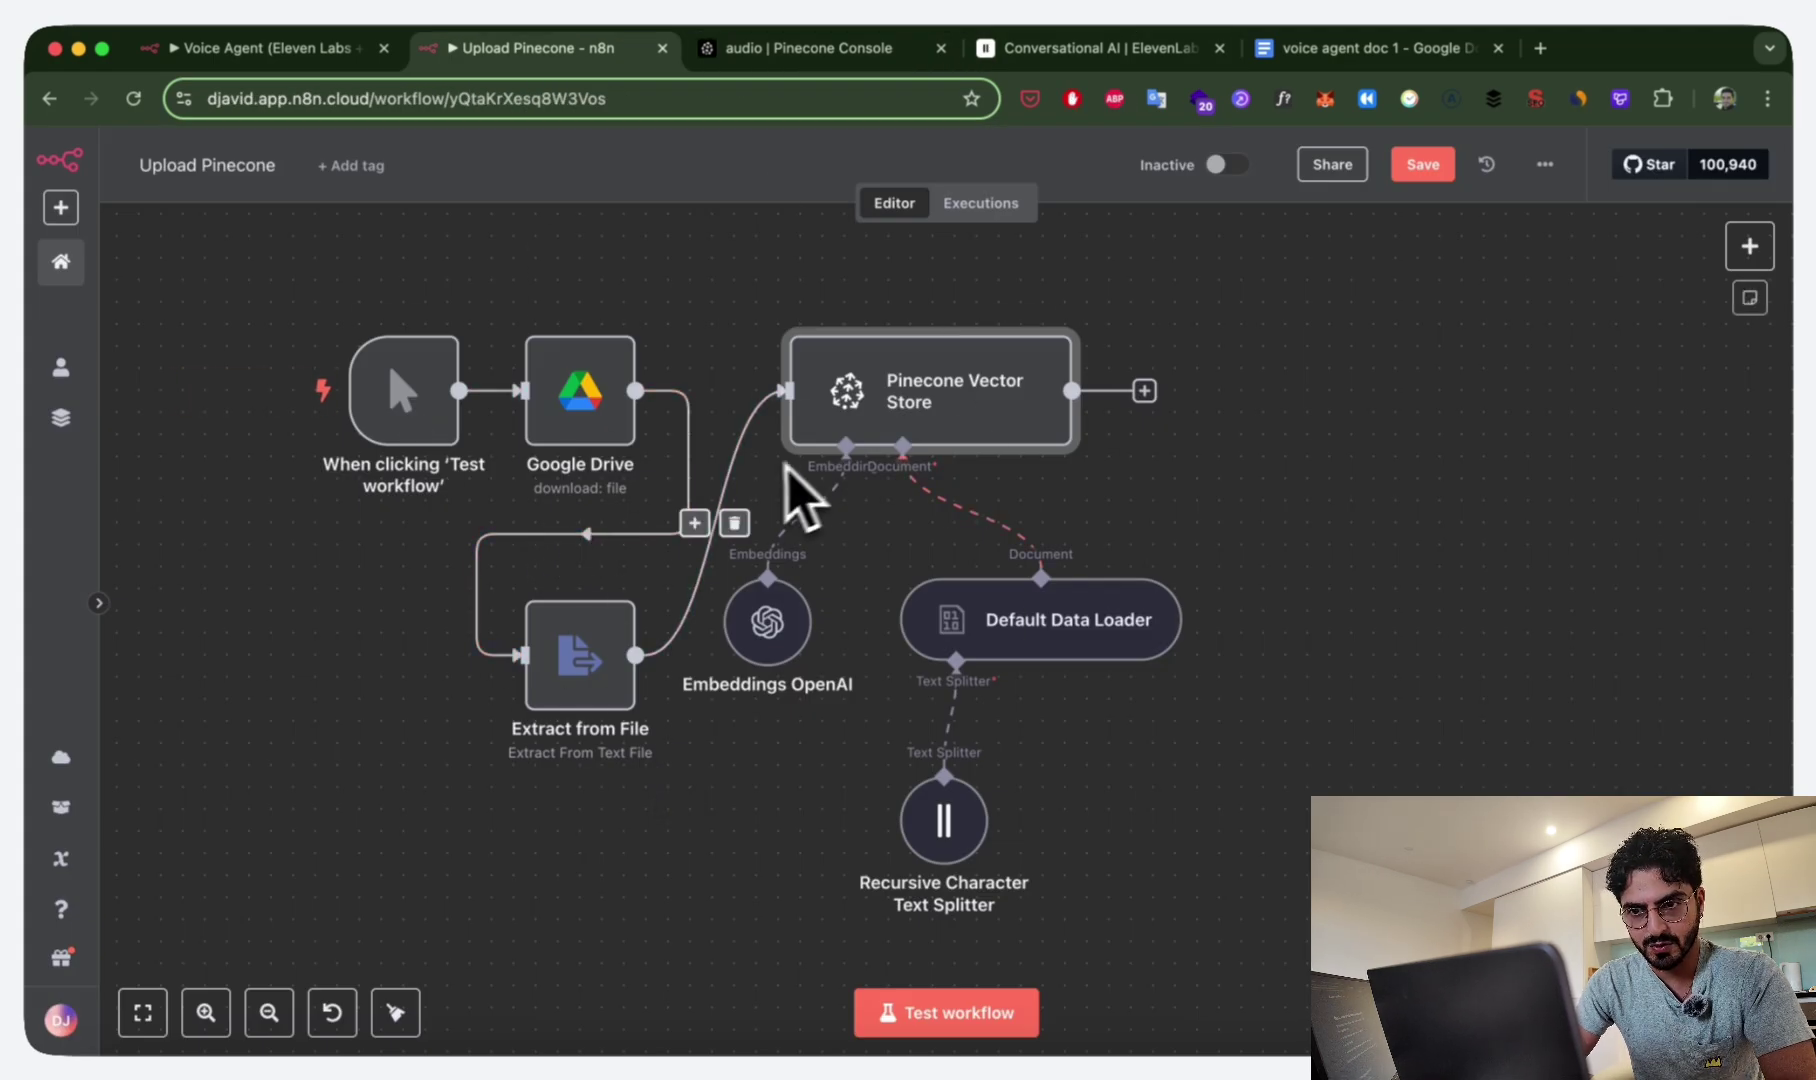
pyautogui.hotkey('ctrl', 'Tab')
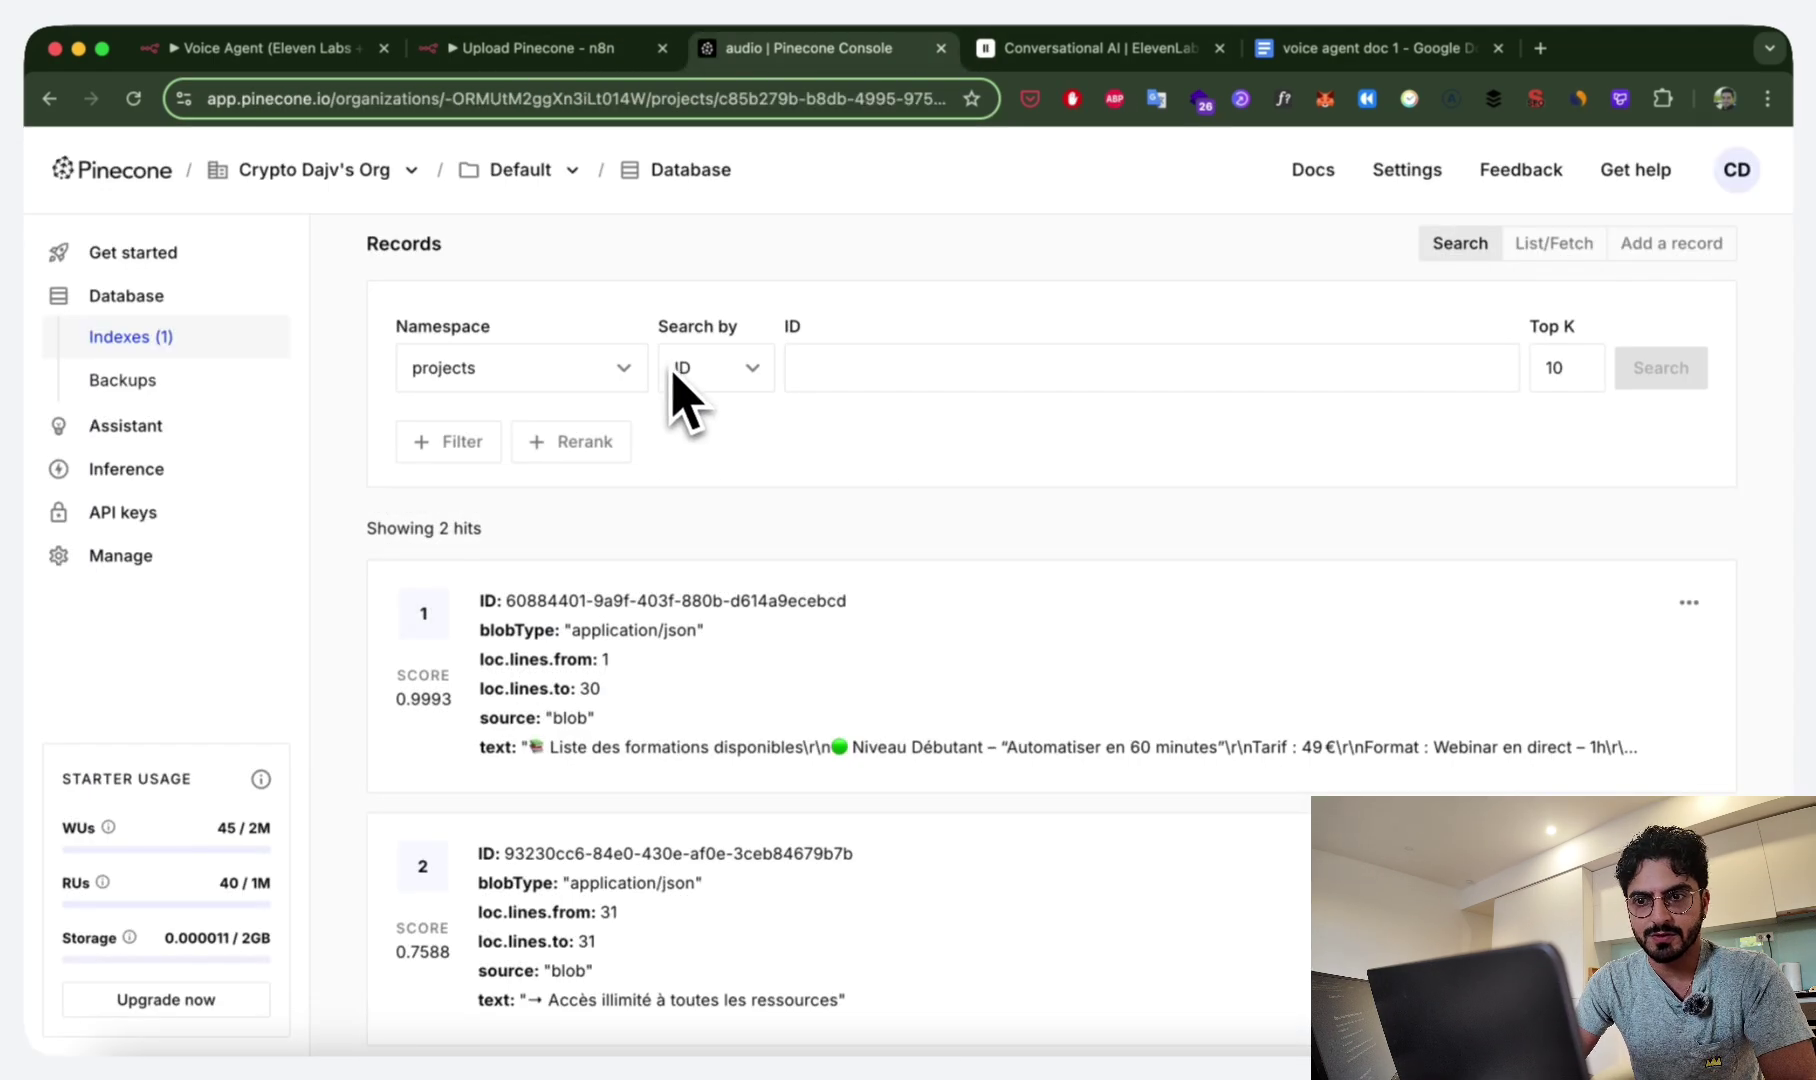
# Switch to the Voice Agent (Eleven Labs + Open AI) workflow and inspect the model settings of the AI Agent's OpenAI Chat Model node.
pyautogui.hotkey('ctrl', 'shift', 'Tab')
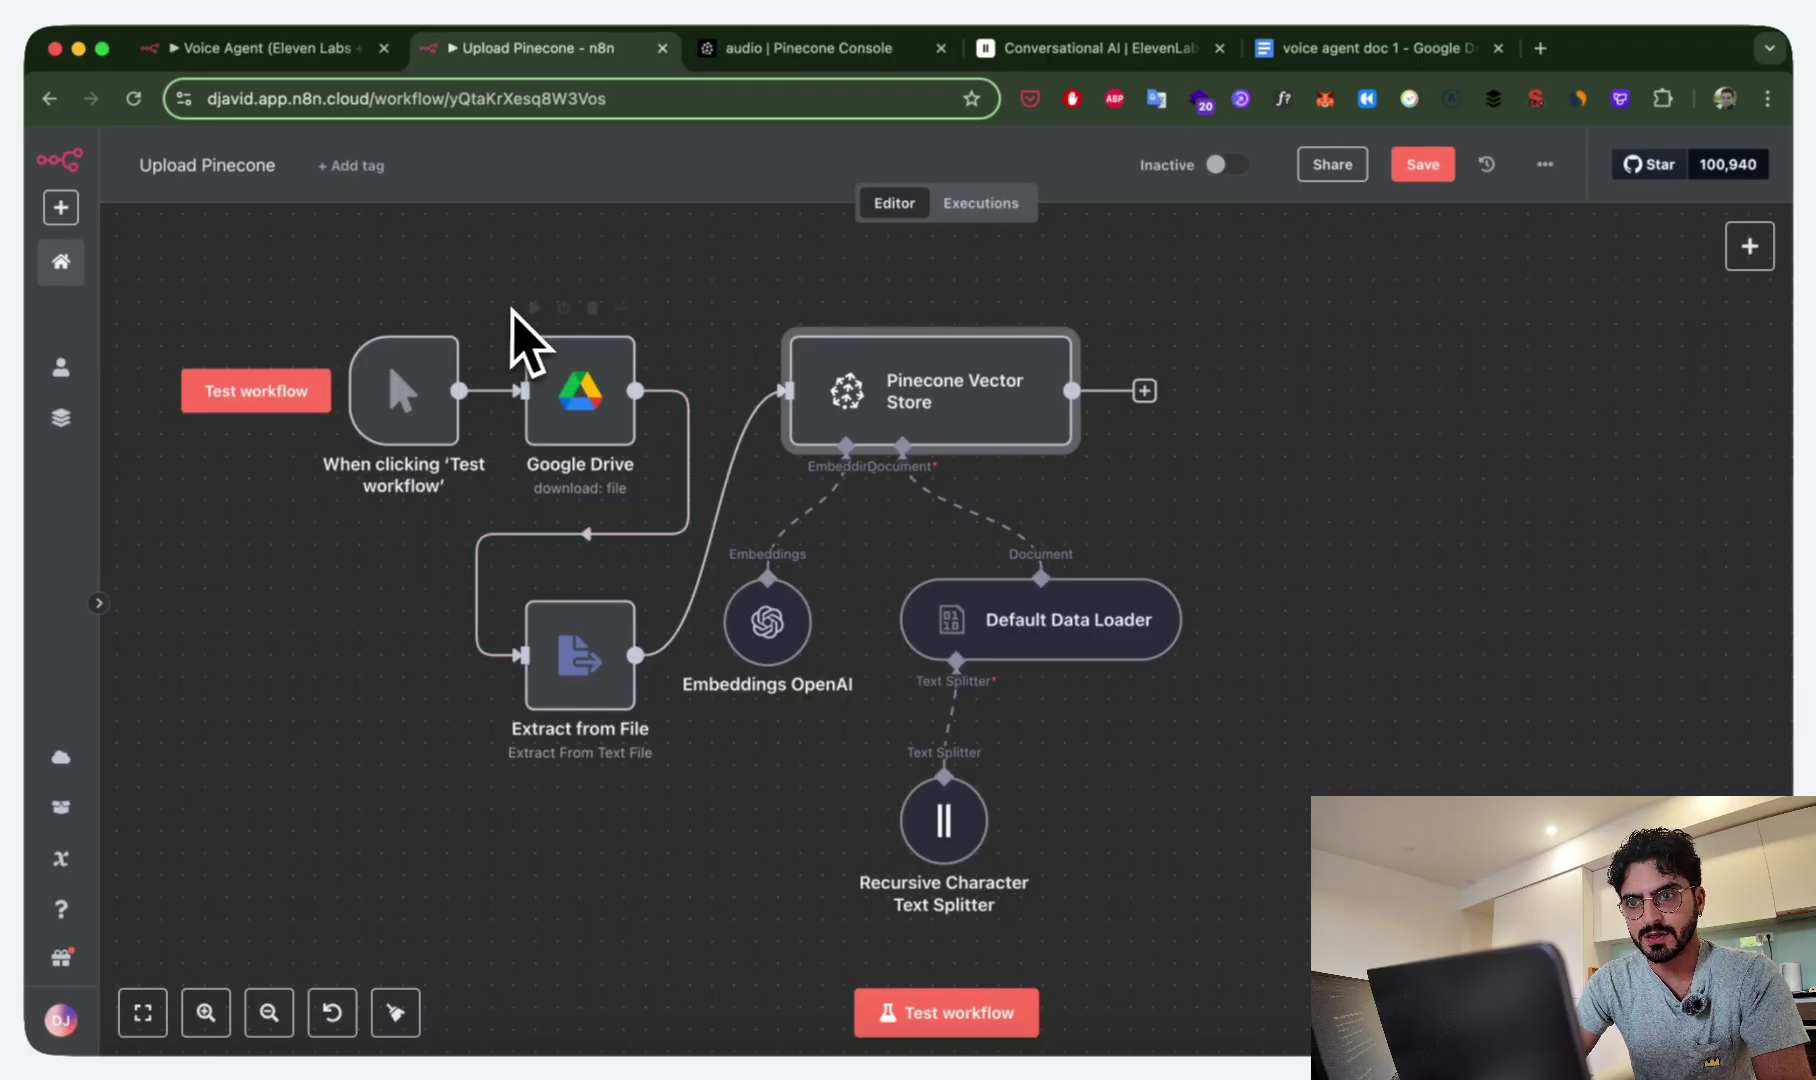
pyautogui.hotkey('ctrl', 'shift', 'Tab')
pyautogui.hotkey('ctrl', 'Tab')
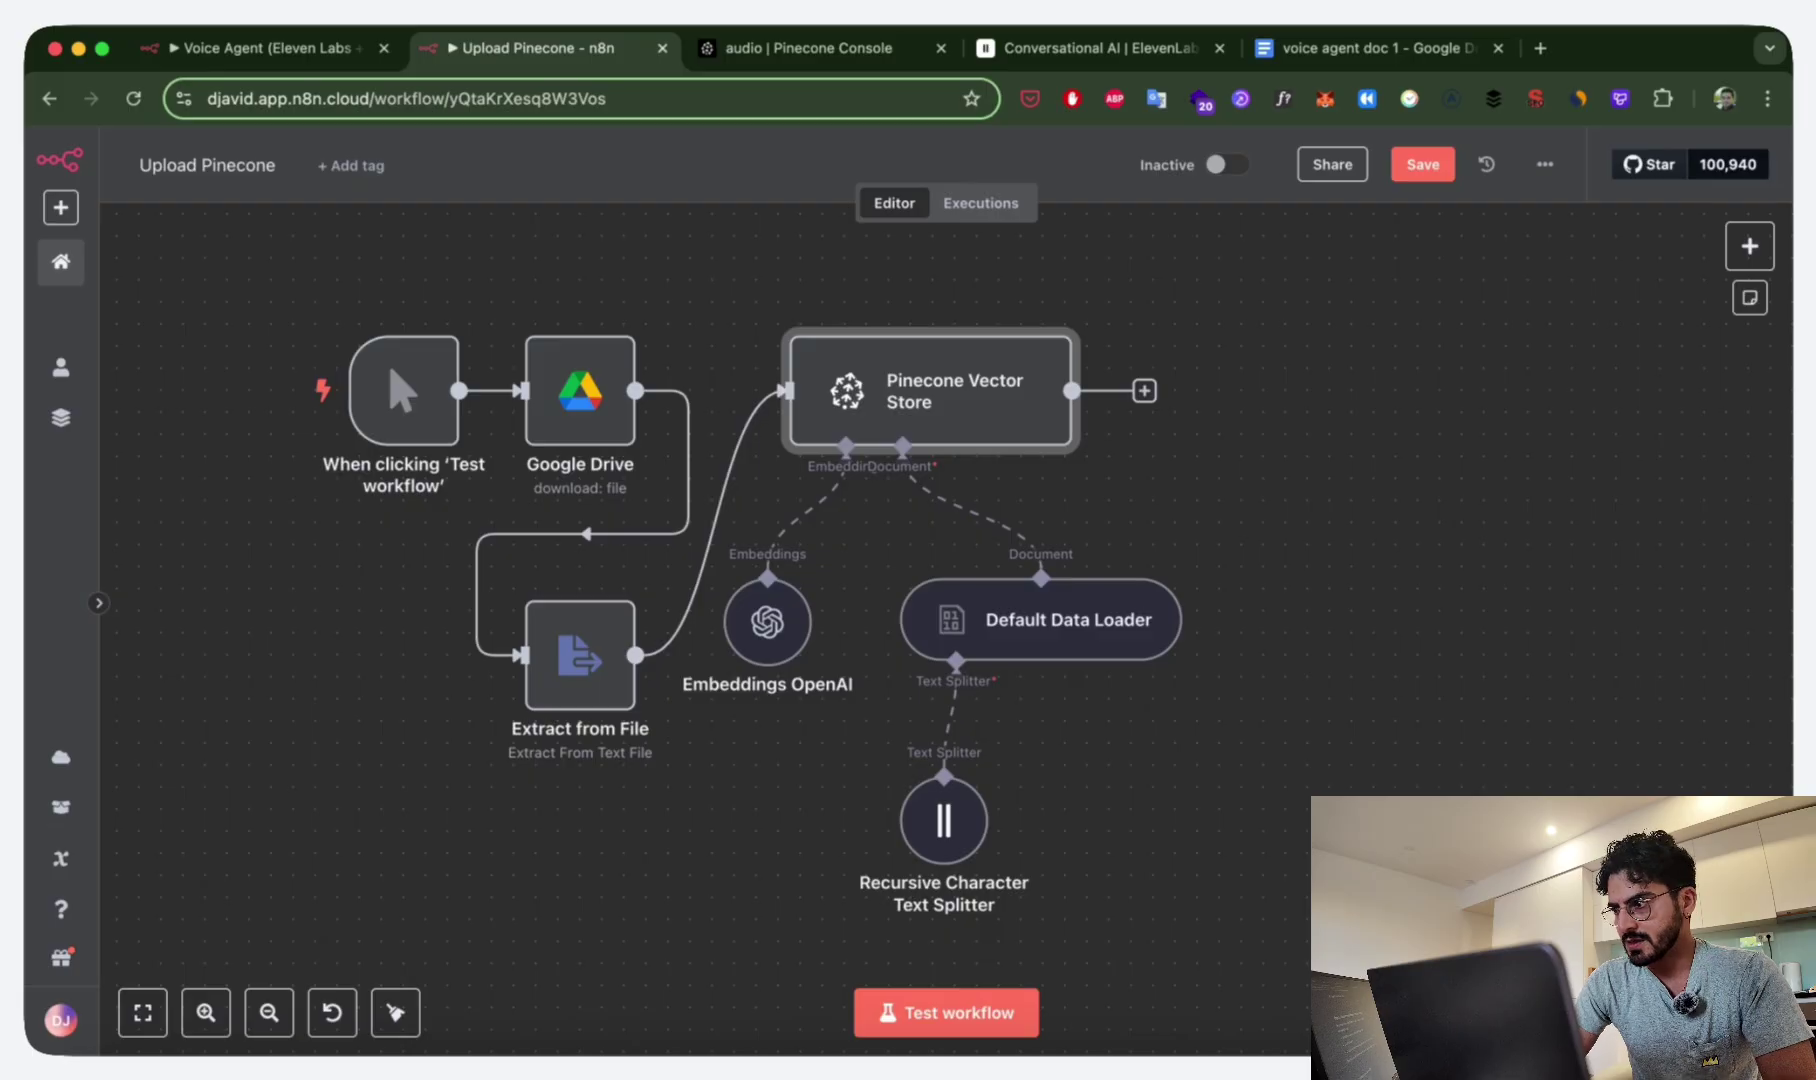
pyautogui.hotkey('ctrl', 'shift', 'Tab')
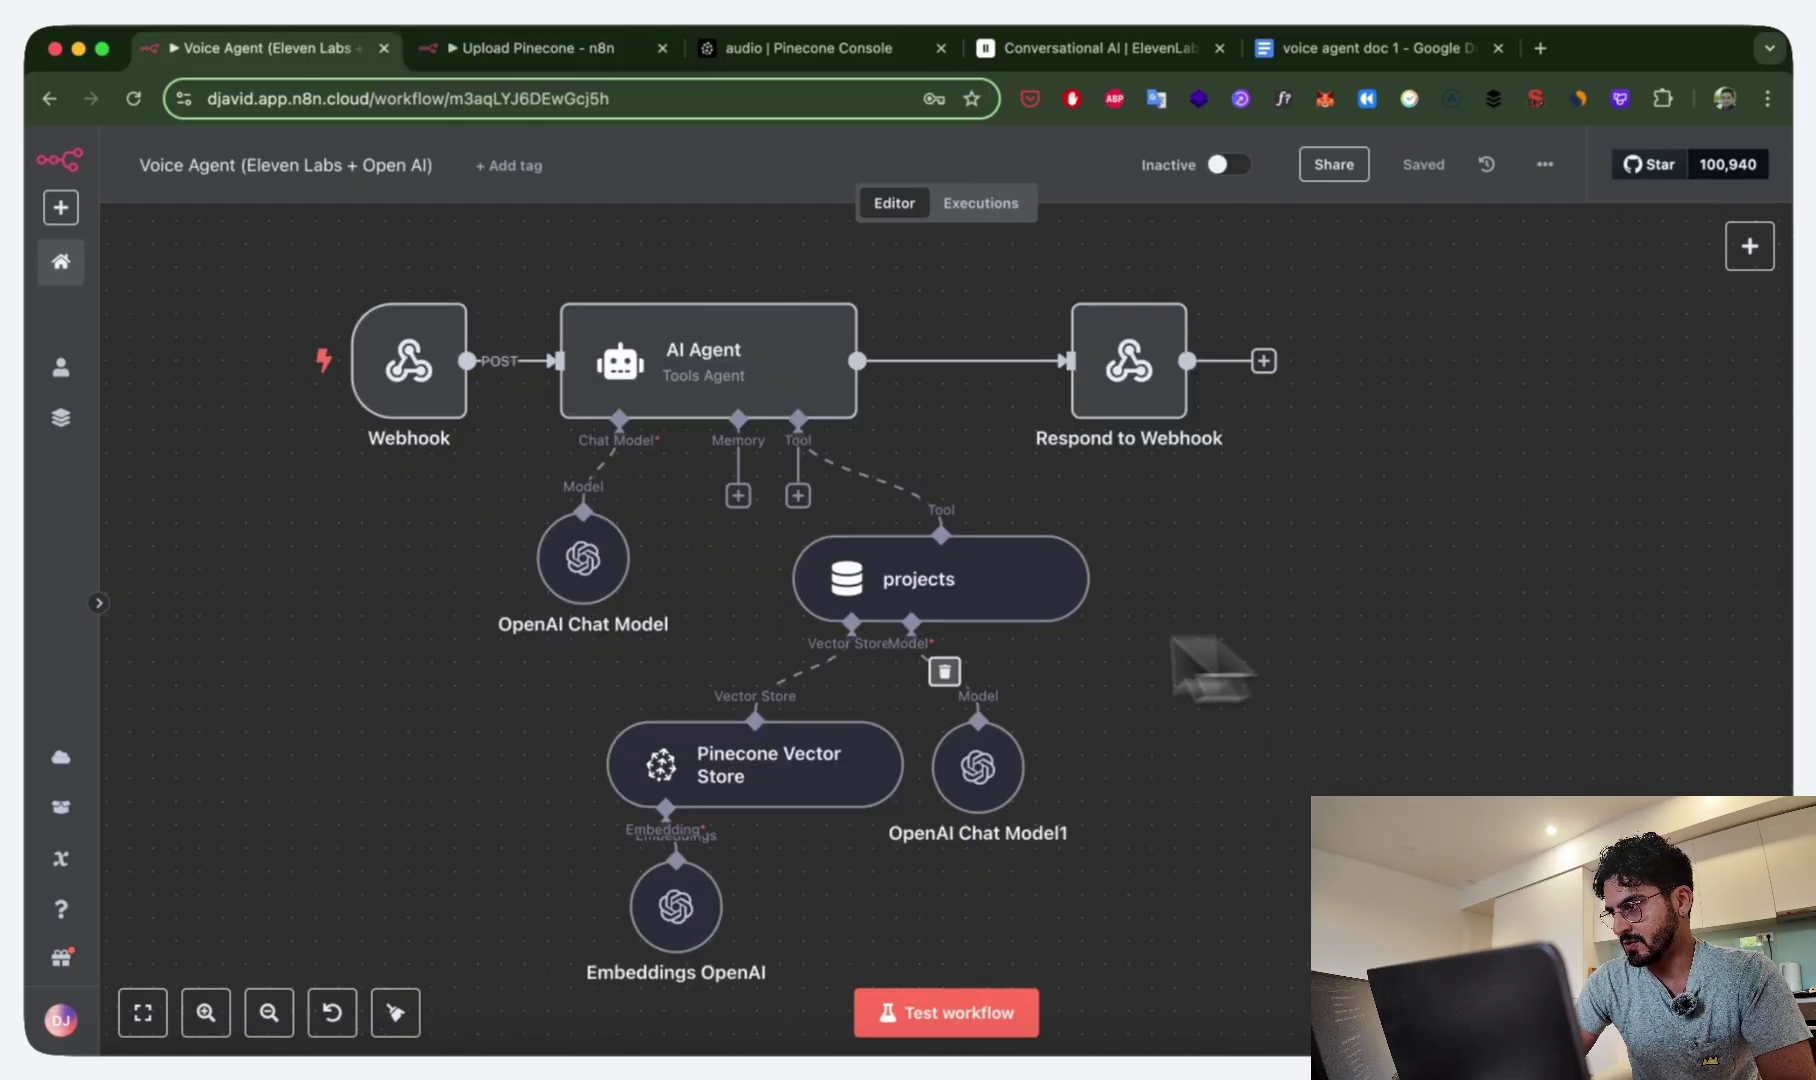
pyautogui.scroll(-2, 293, 712)
pyautogui.scroll(3, 293, 712)
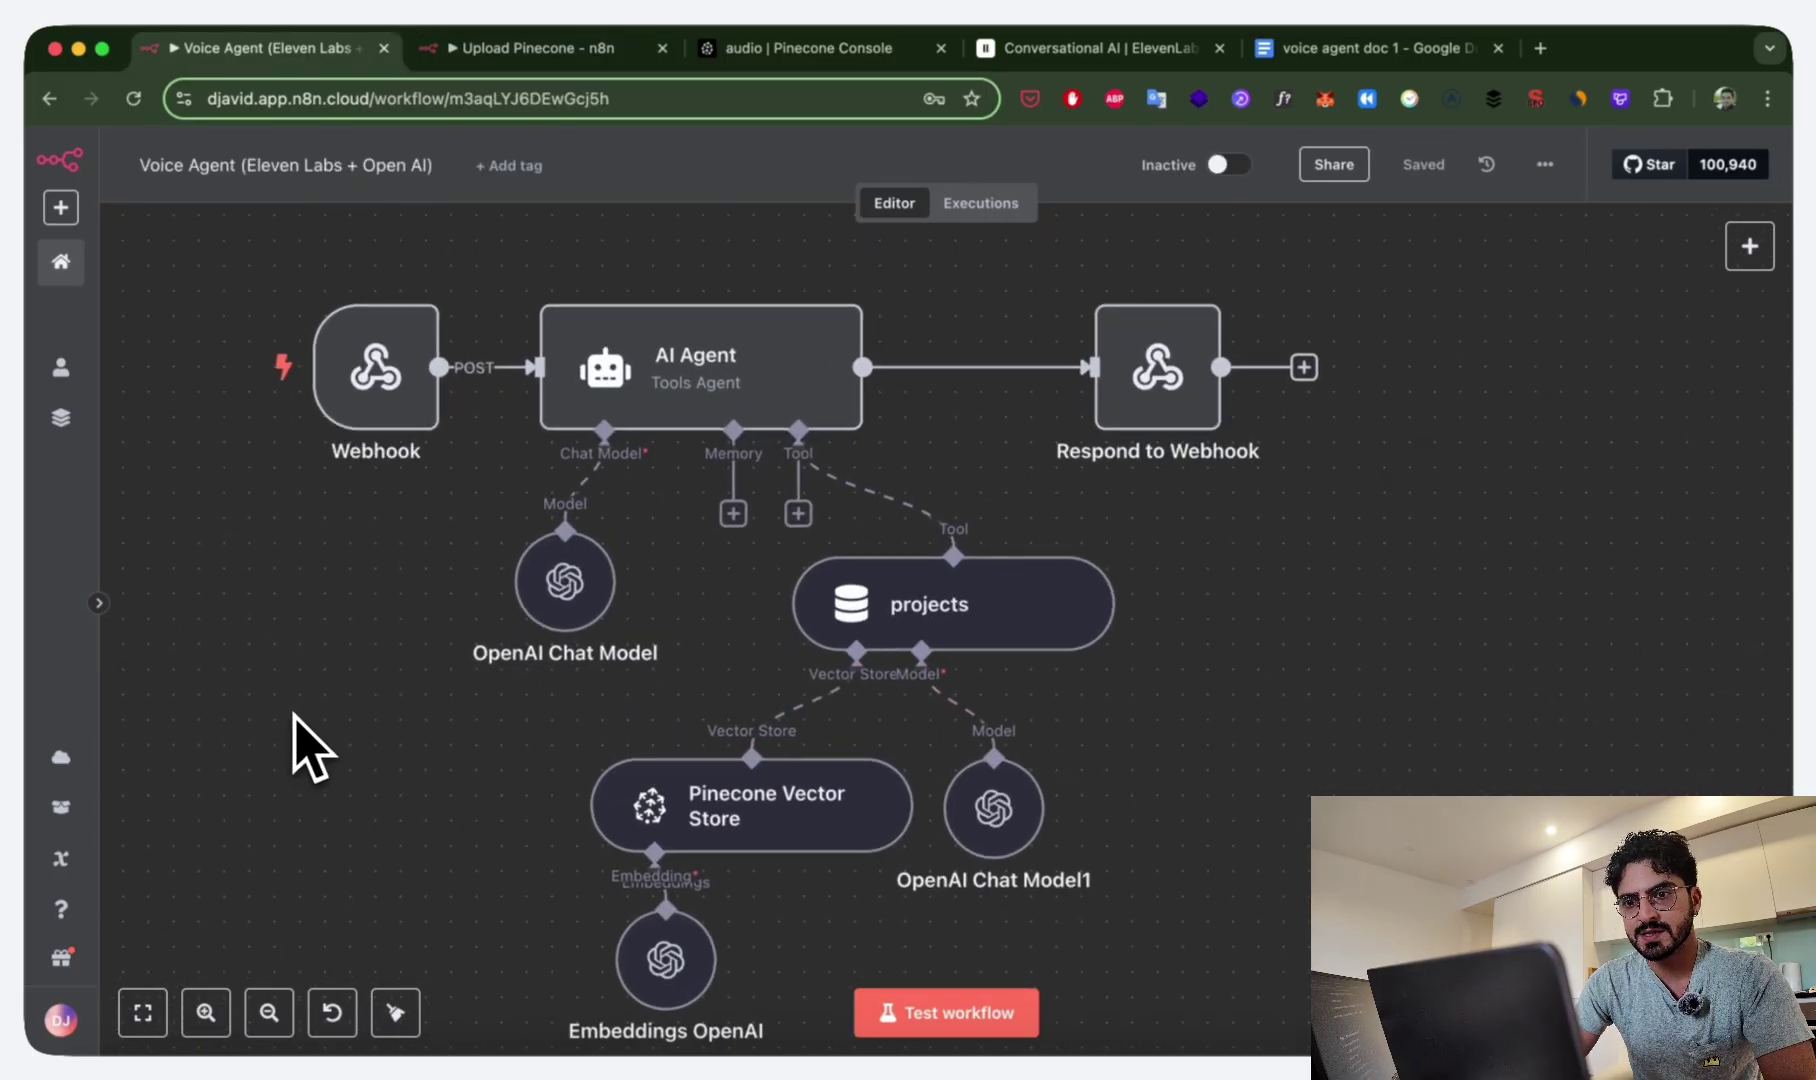
pyautogui.scroll(-3, 293, 712)
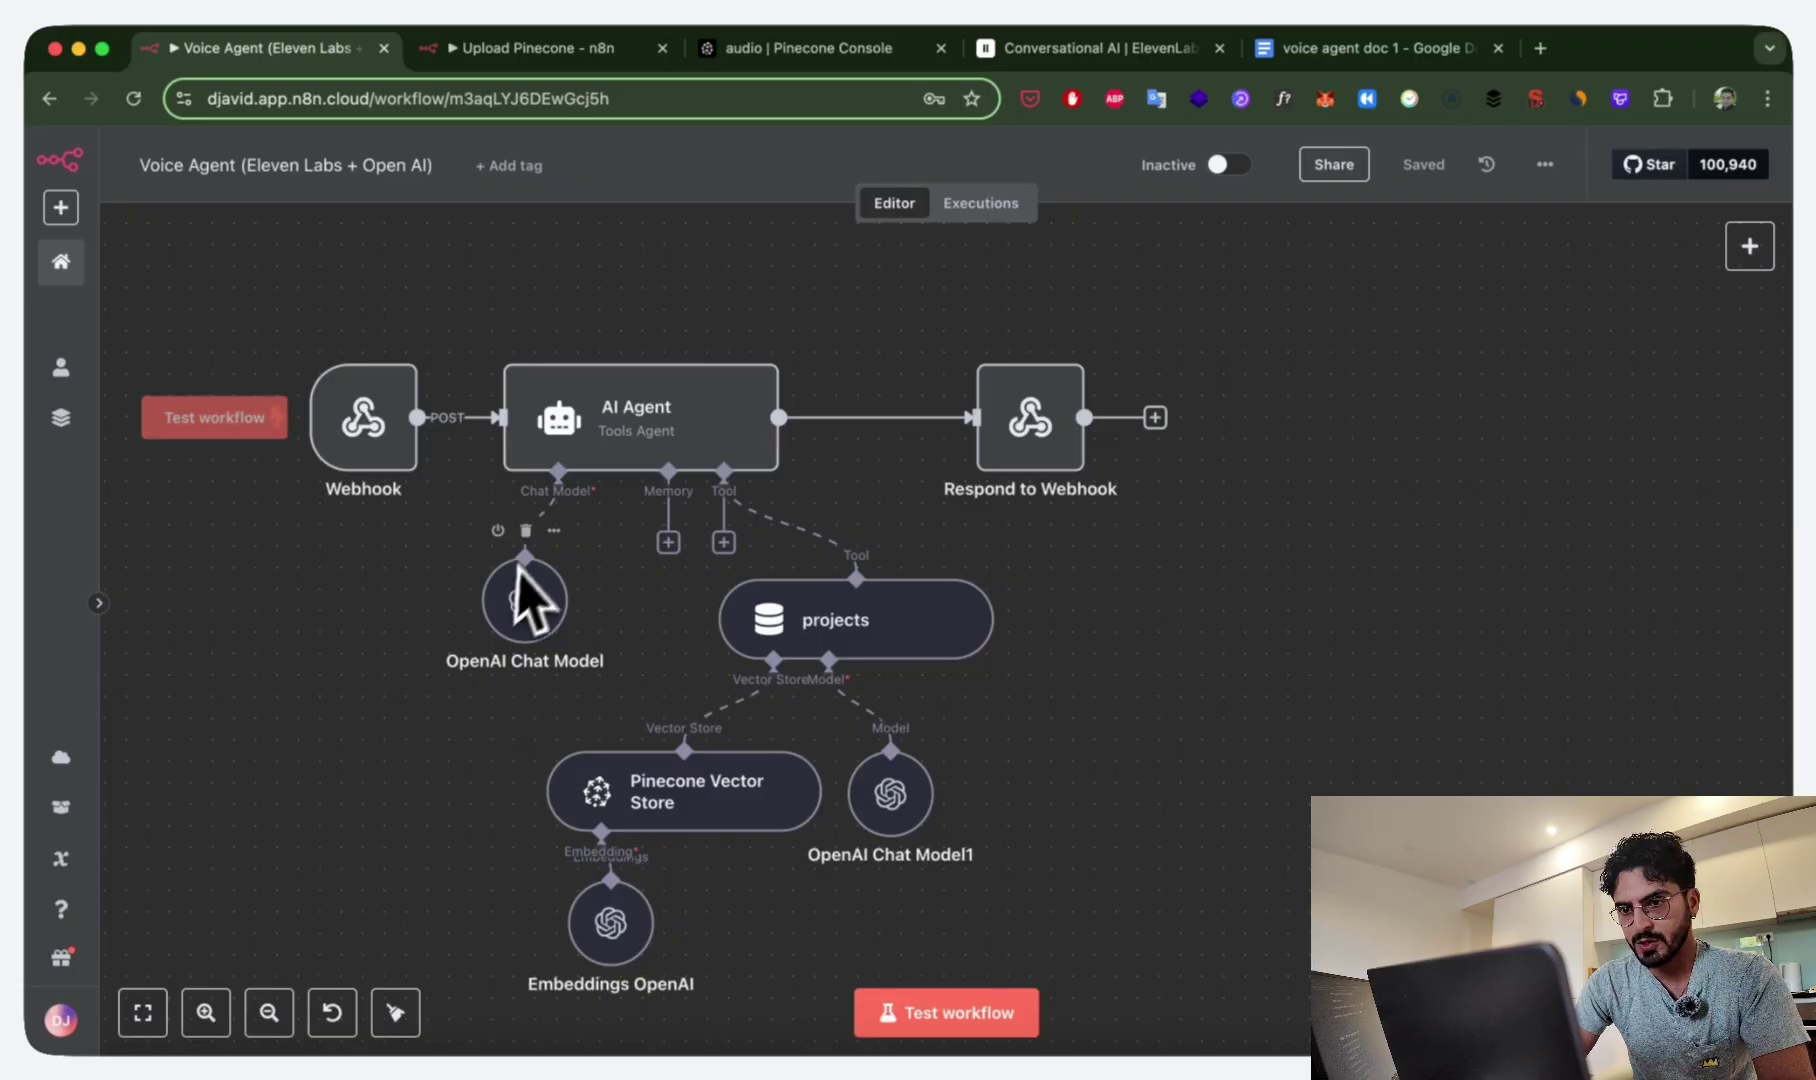
pyautogui.scroll(2, 497, 586)
pyautogui.scroll(-1, 495, 588)
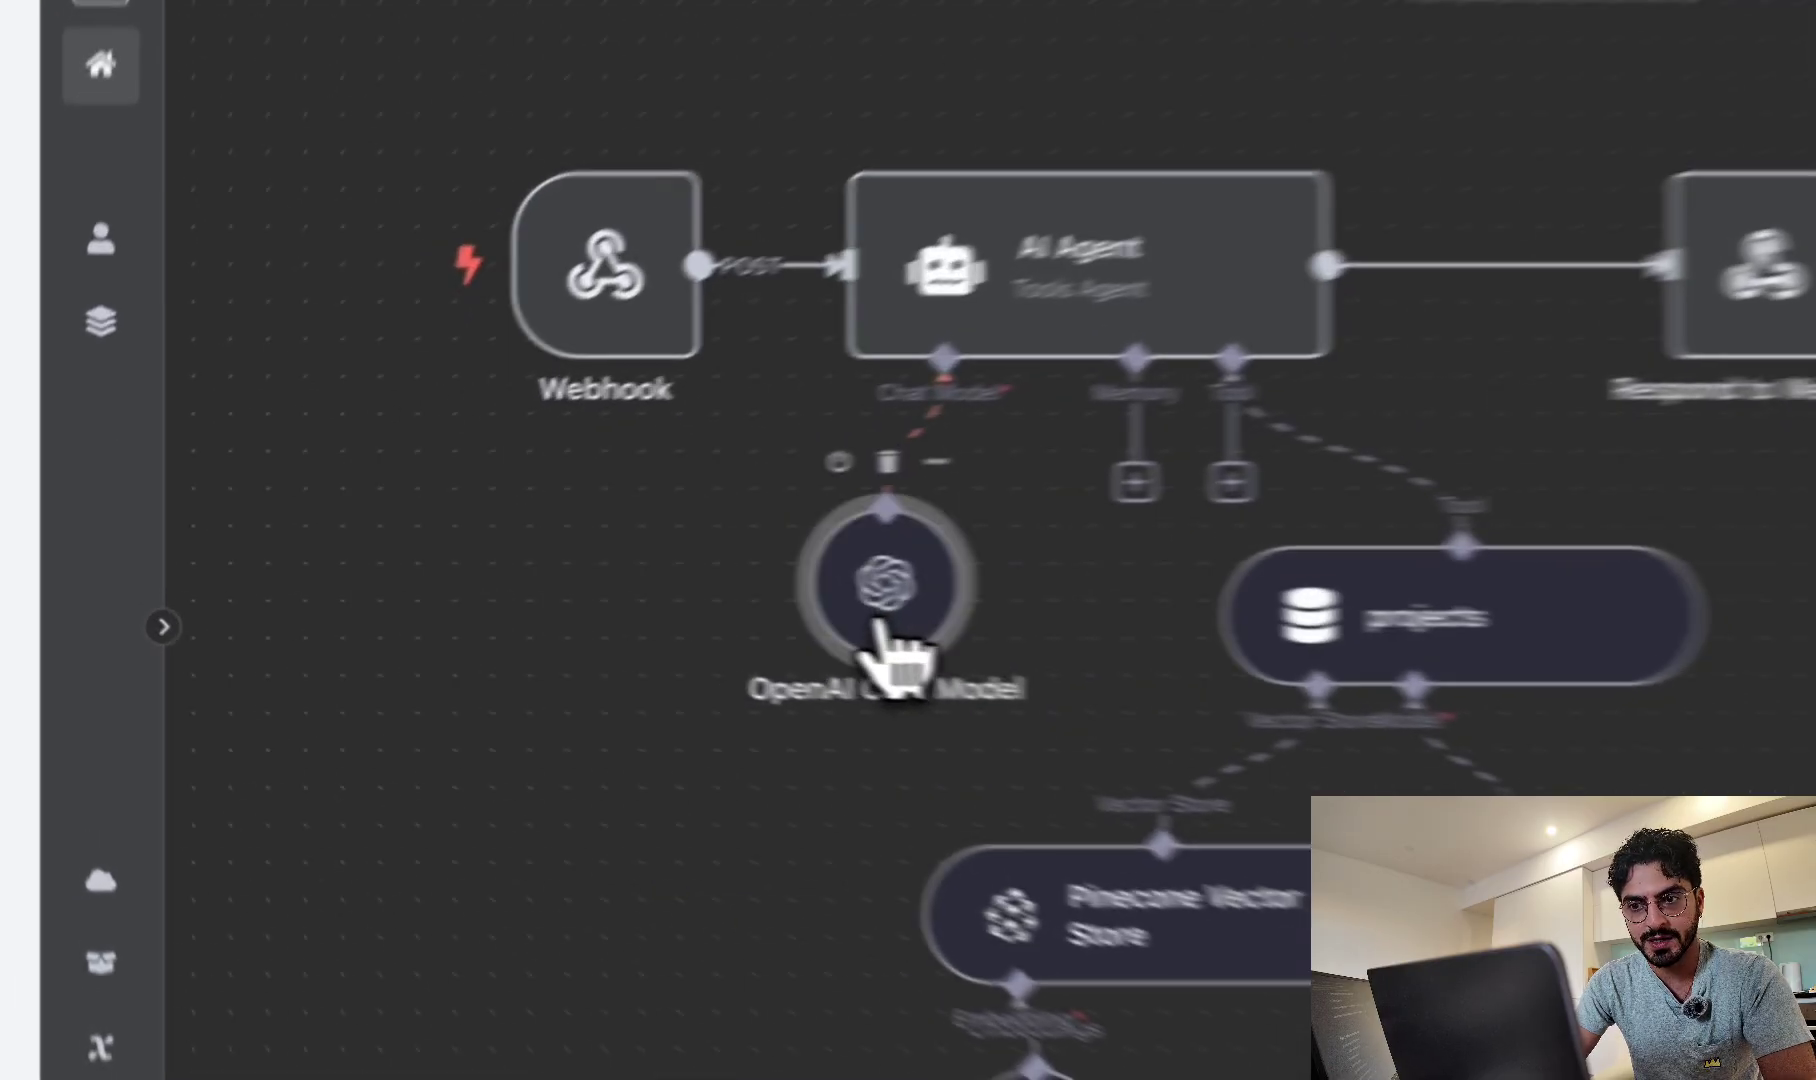
pyautogui.doubleClick(540, 585)
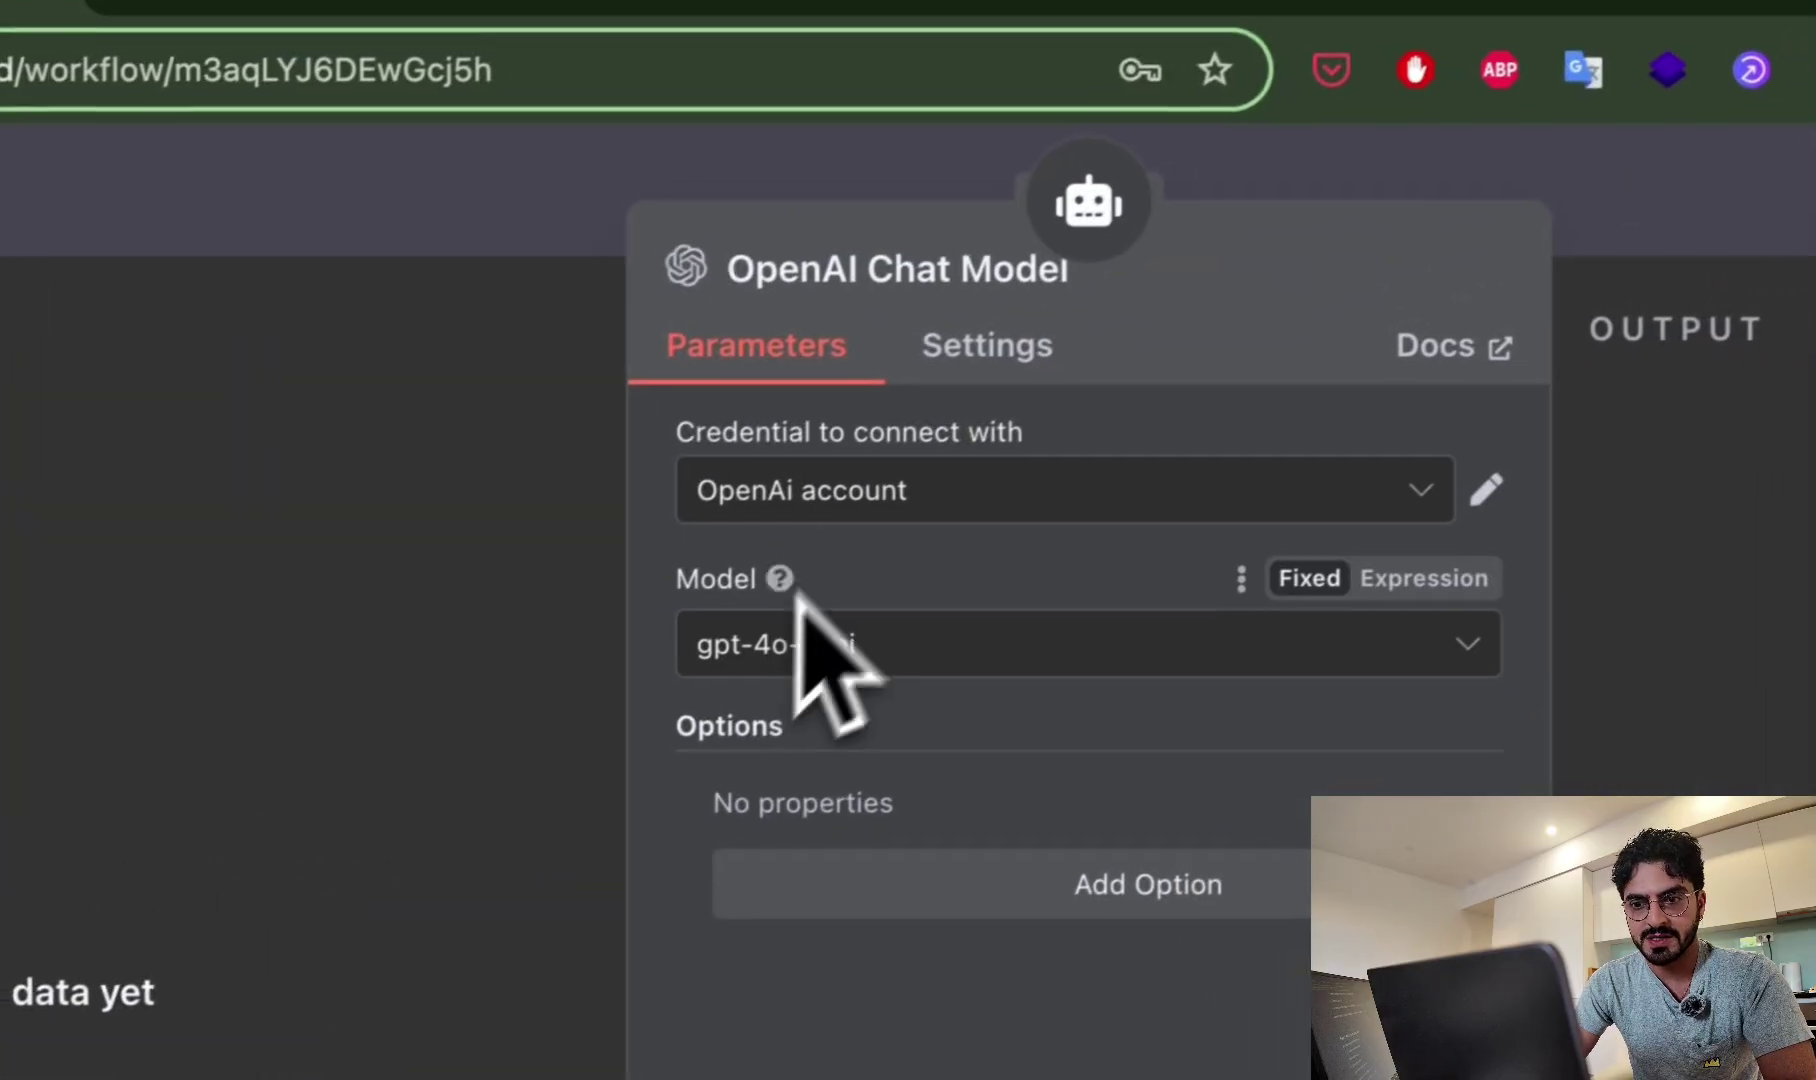
pyautogui.click(425, 344)
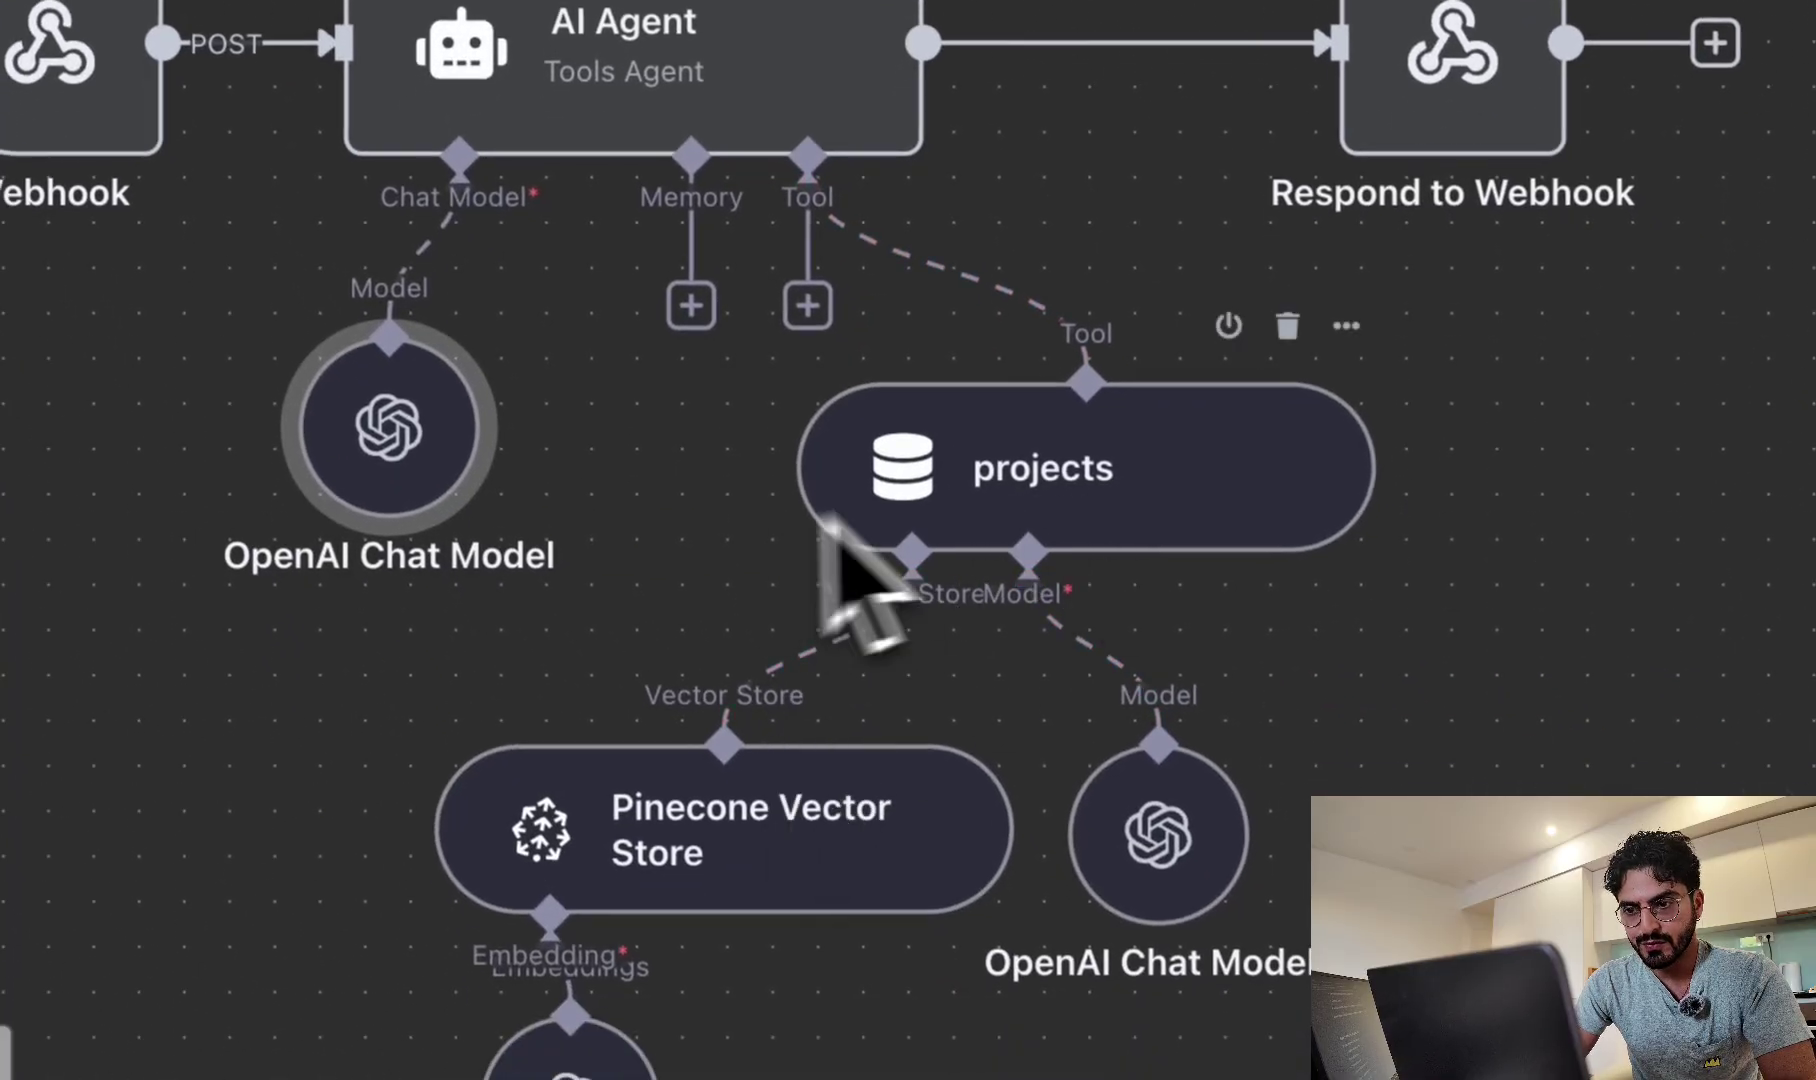
# Inspect the projects tool's data description and the connected Pinecone Vector Store node's index and namespace settings.
pyautogui.doubleClick(1055, 525)
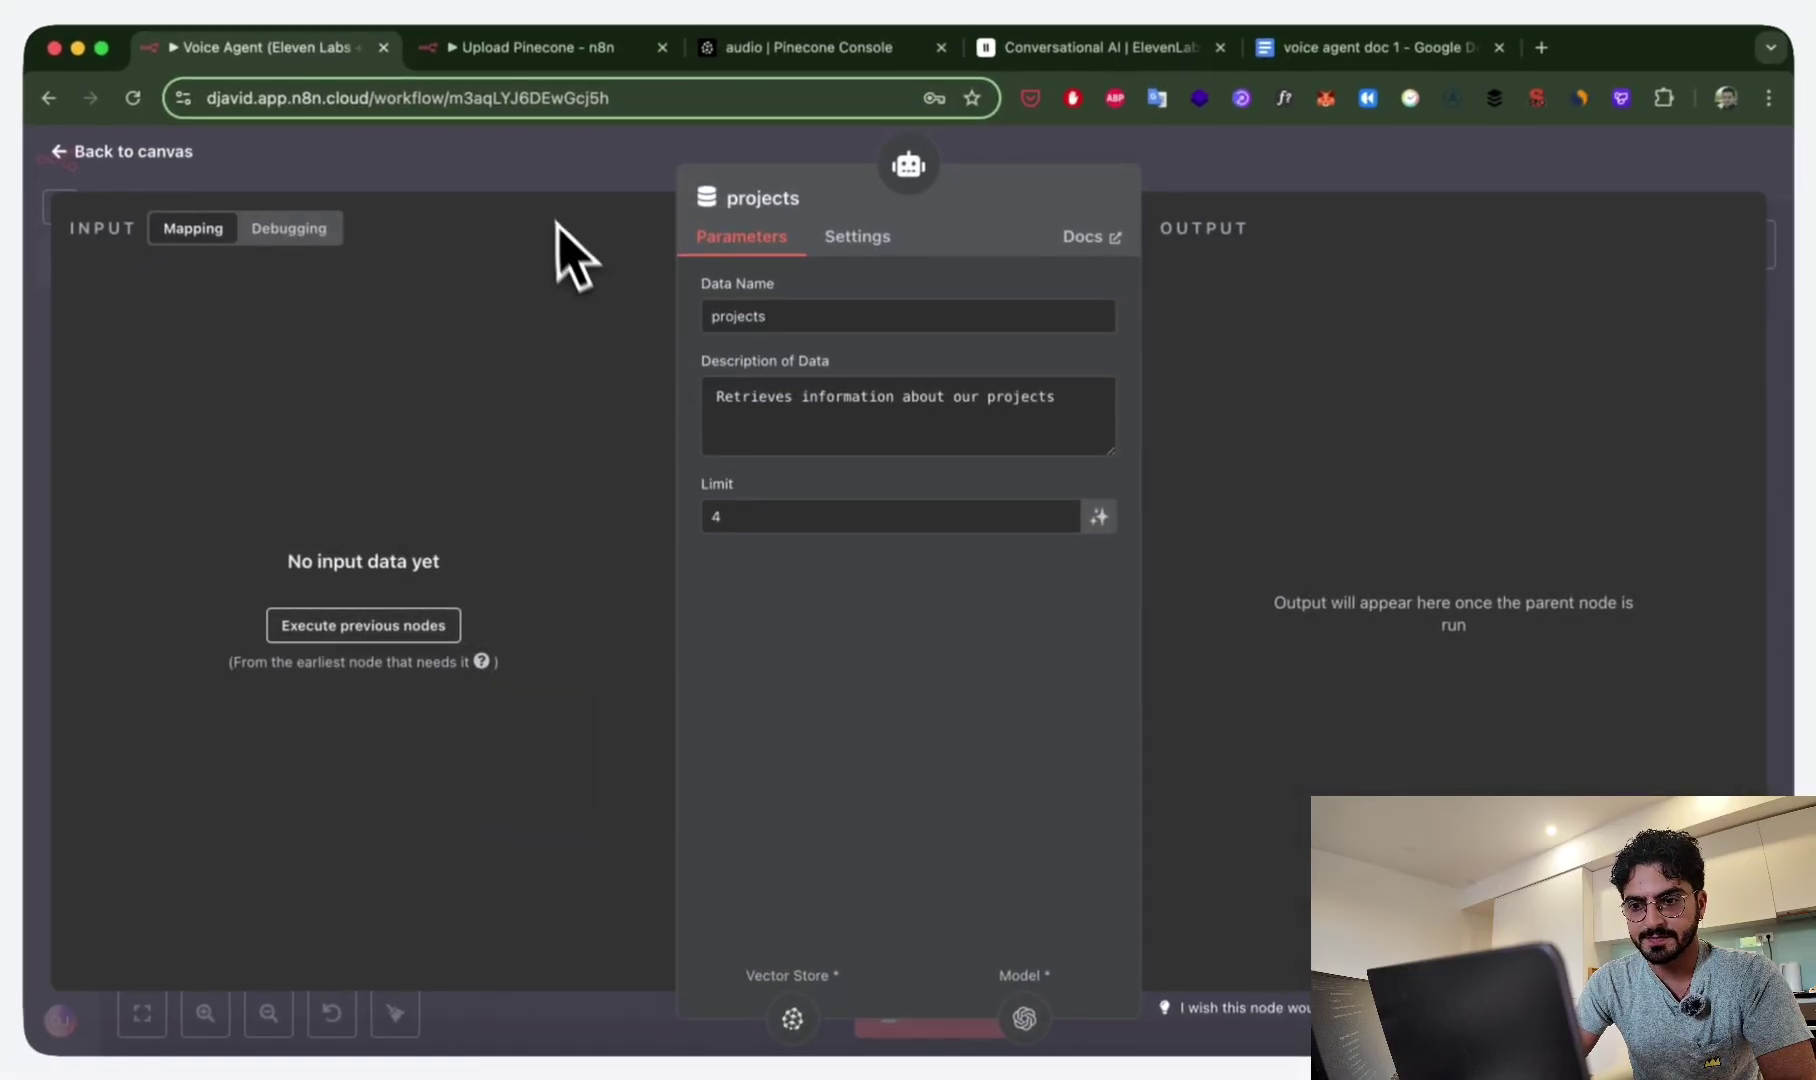
pyautogui.click(548, 182)
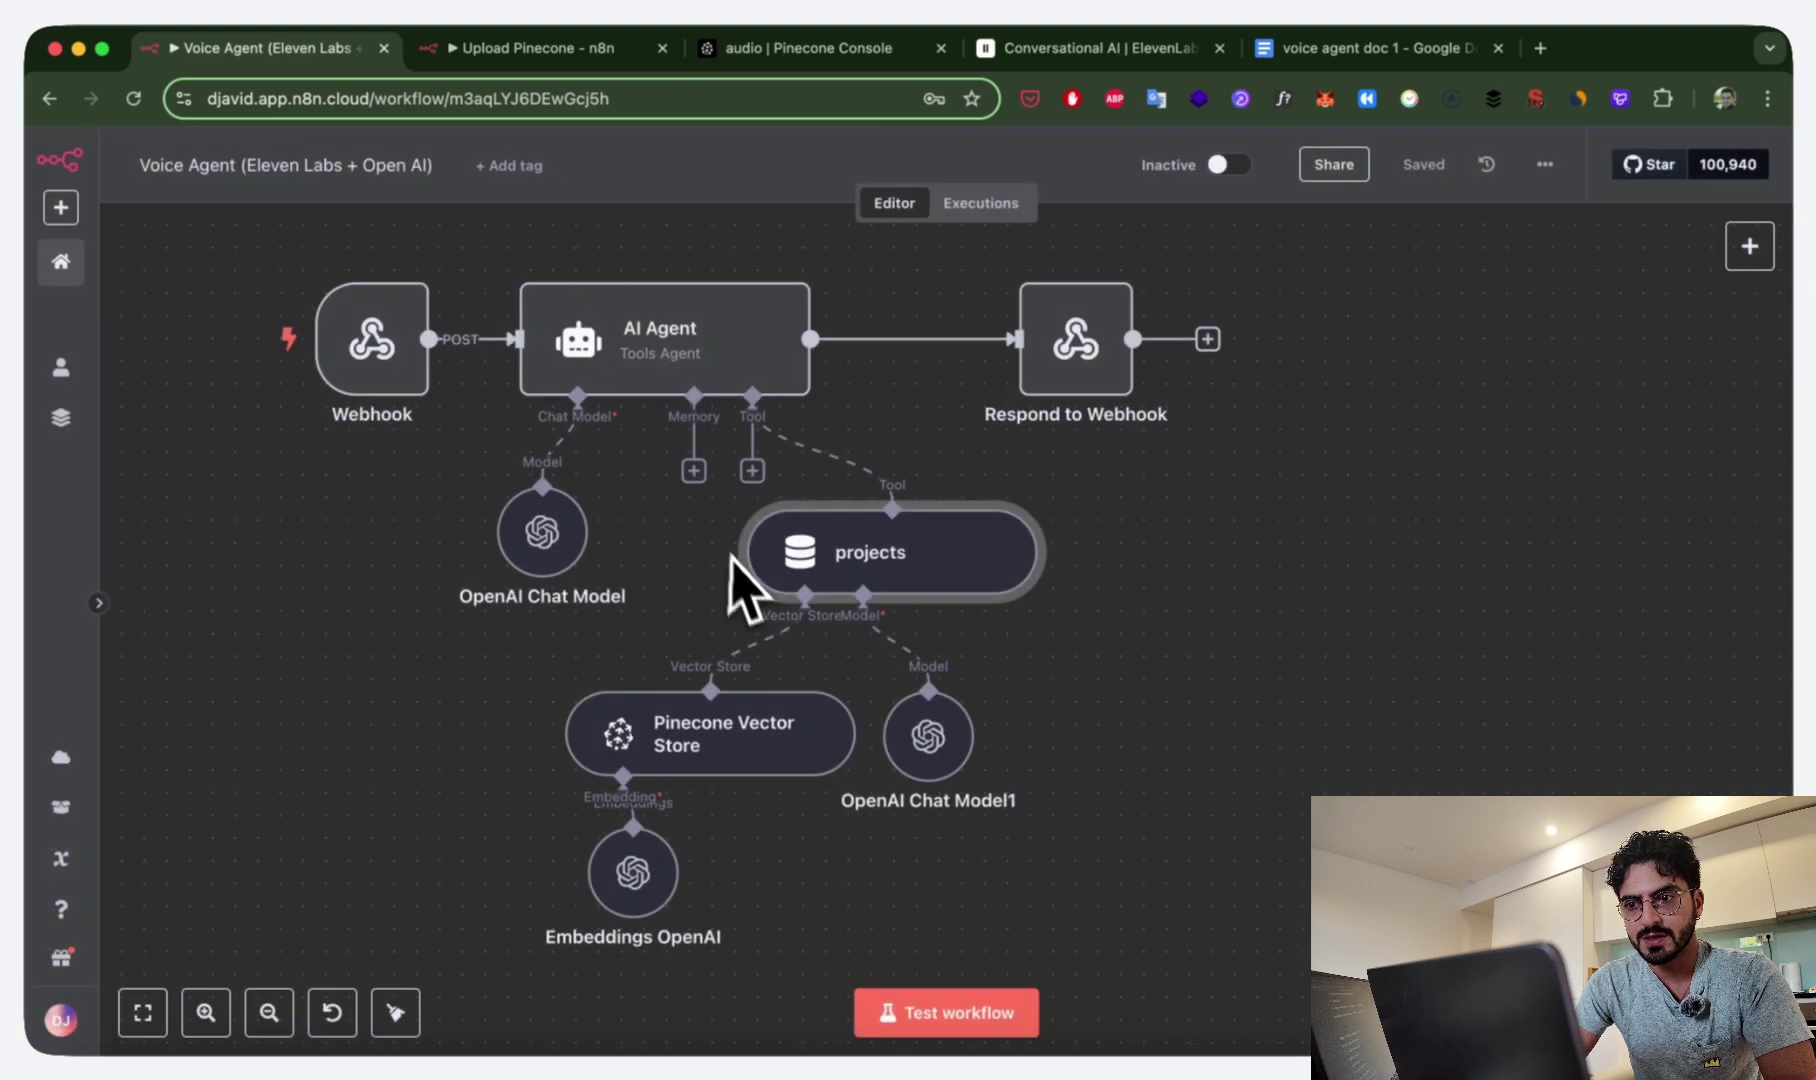
pyautogui.doubleClick(712, 730)
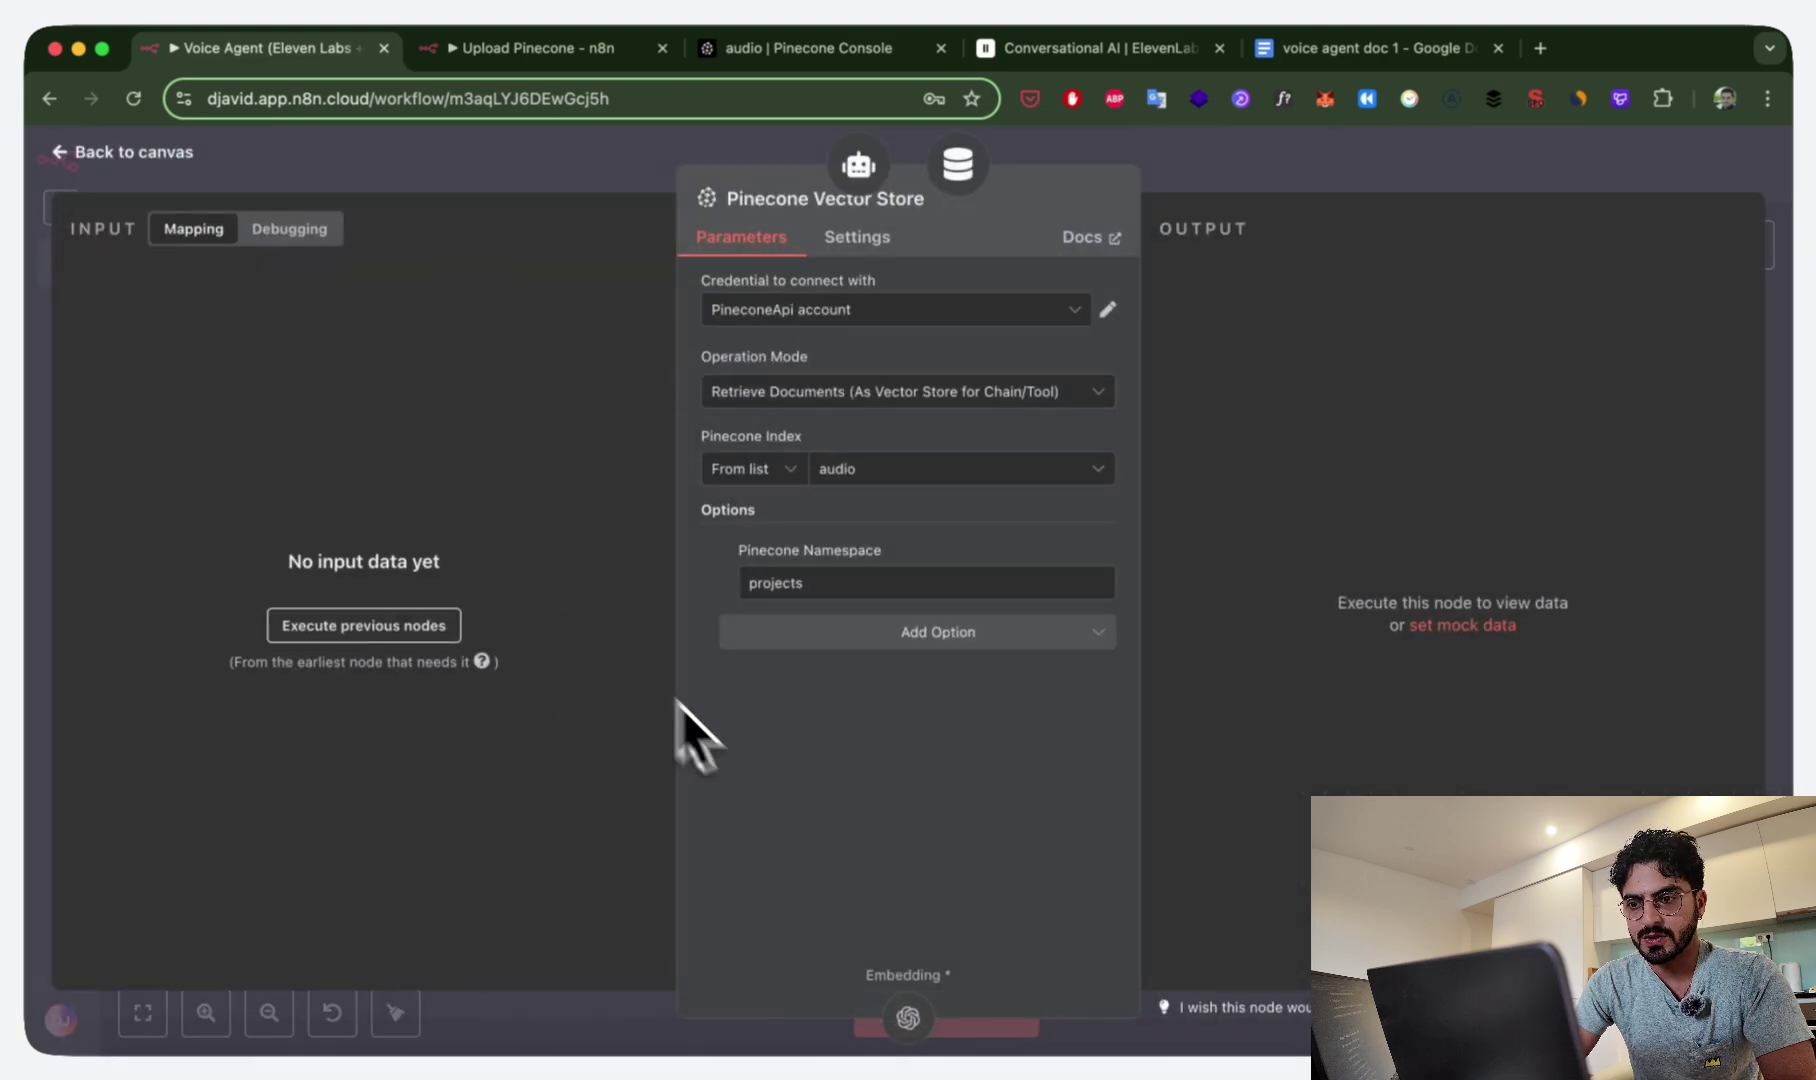
pyautogui.click(617, 180)
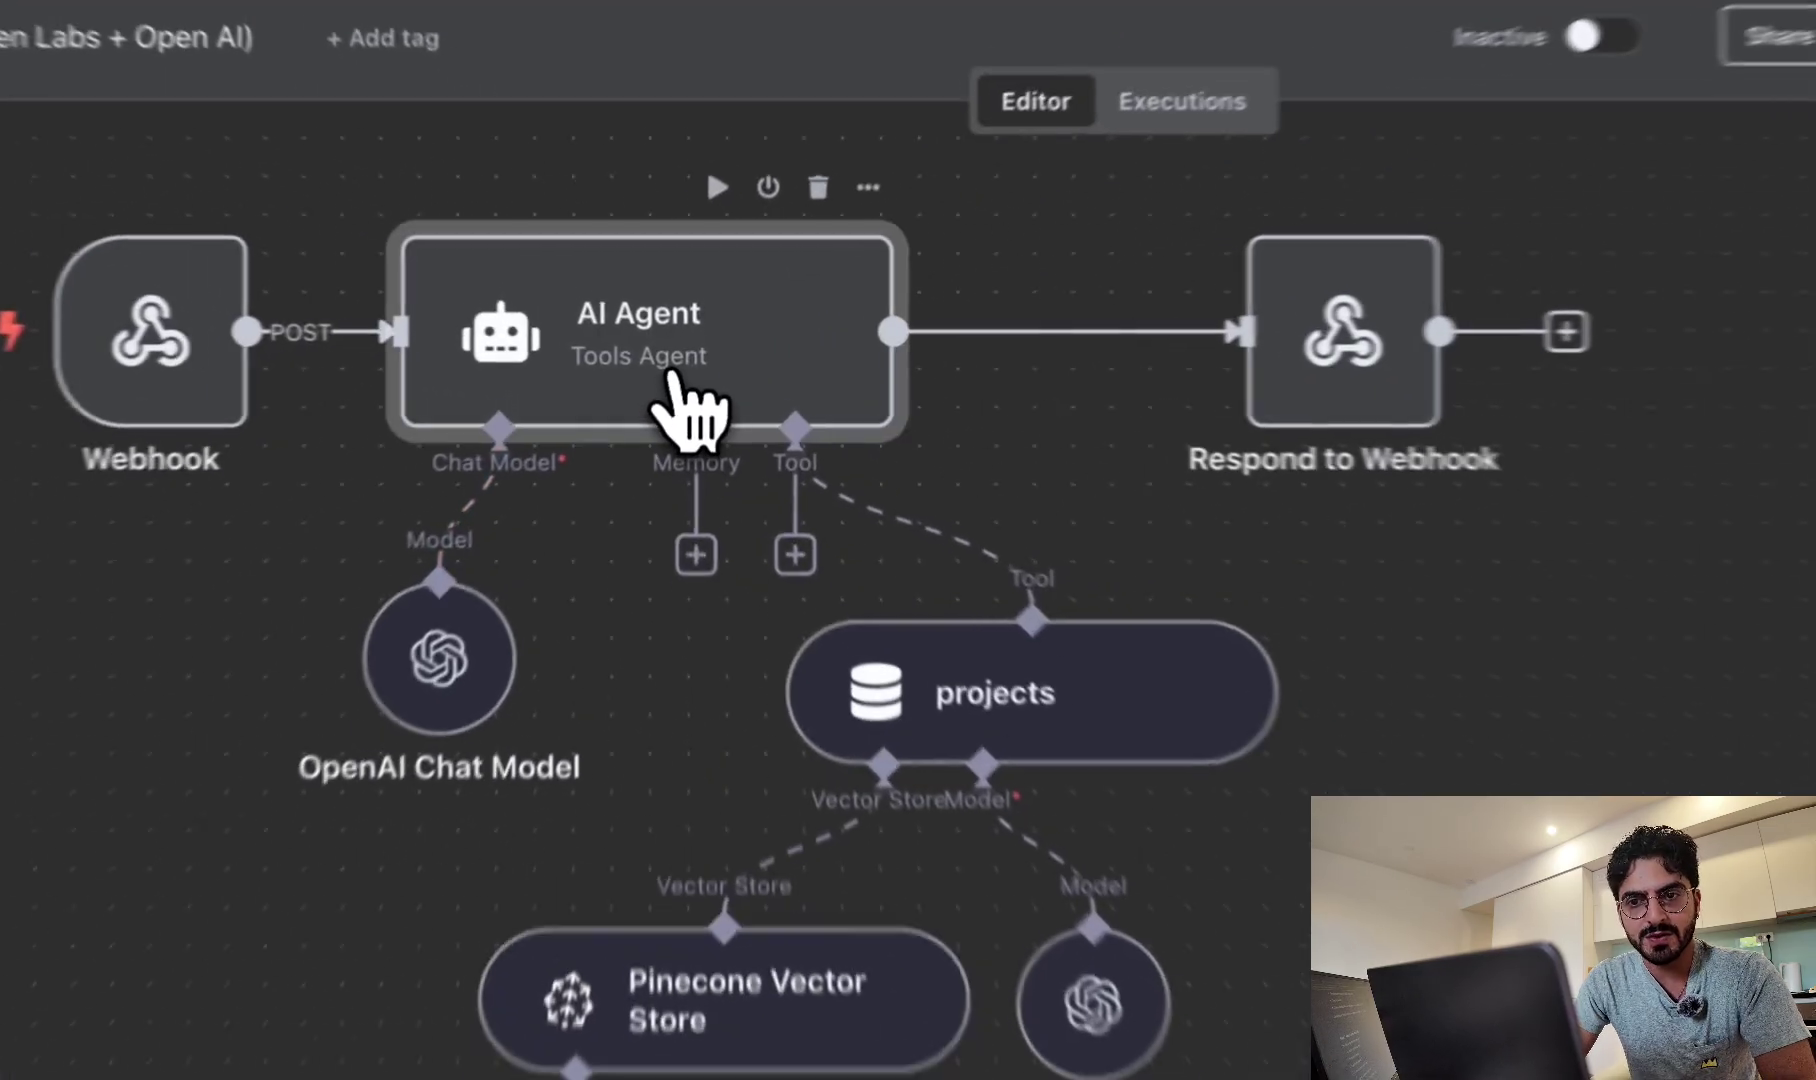
# Inspect the AI Agent node's prompt settings and the Webhook node's URL and HTTP method.
pyautogui.doubleClick(690, 372)
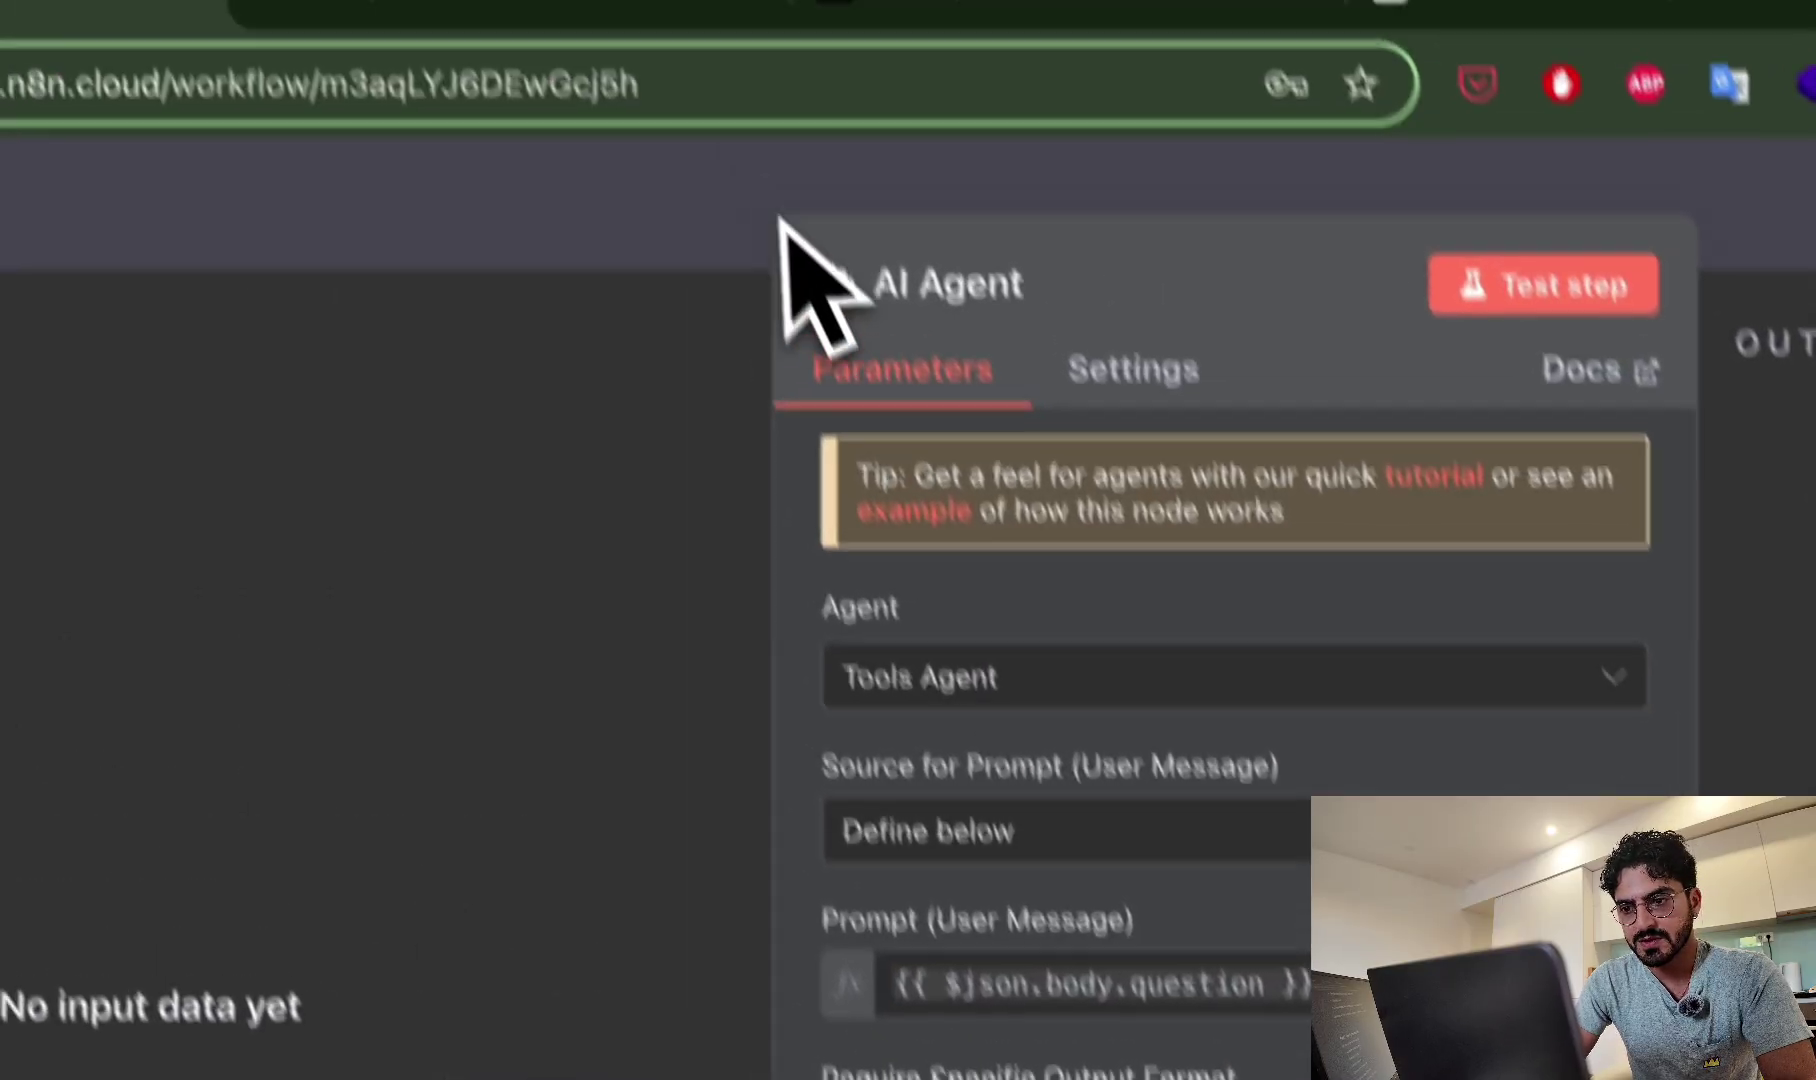
pyautogui.click(784, 210)
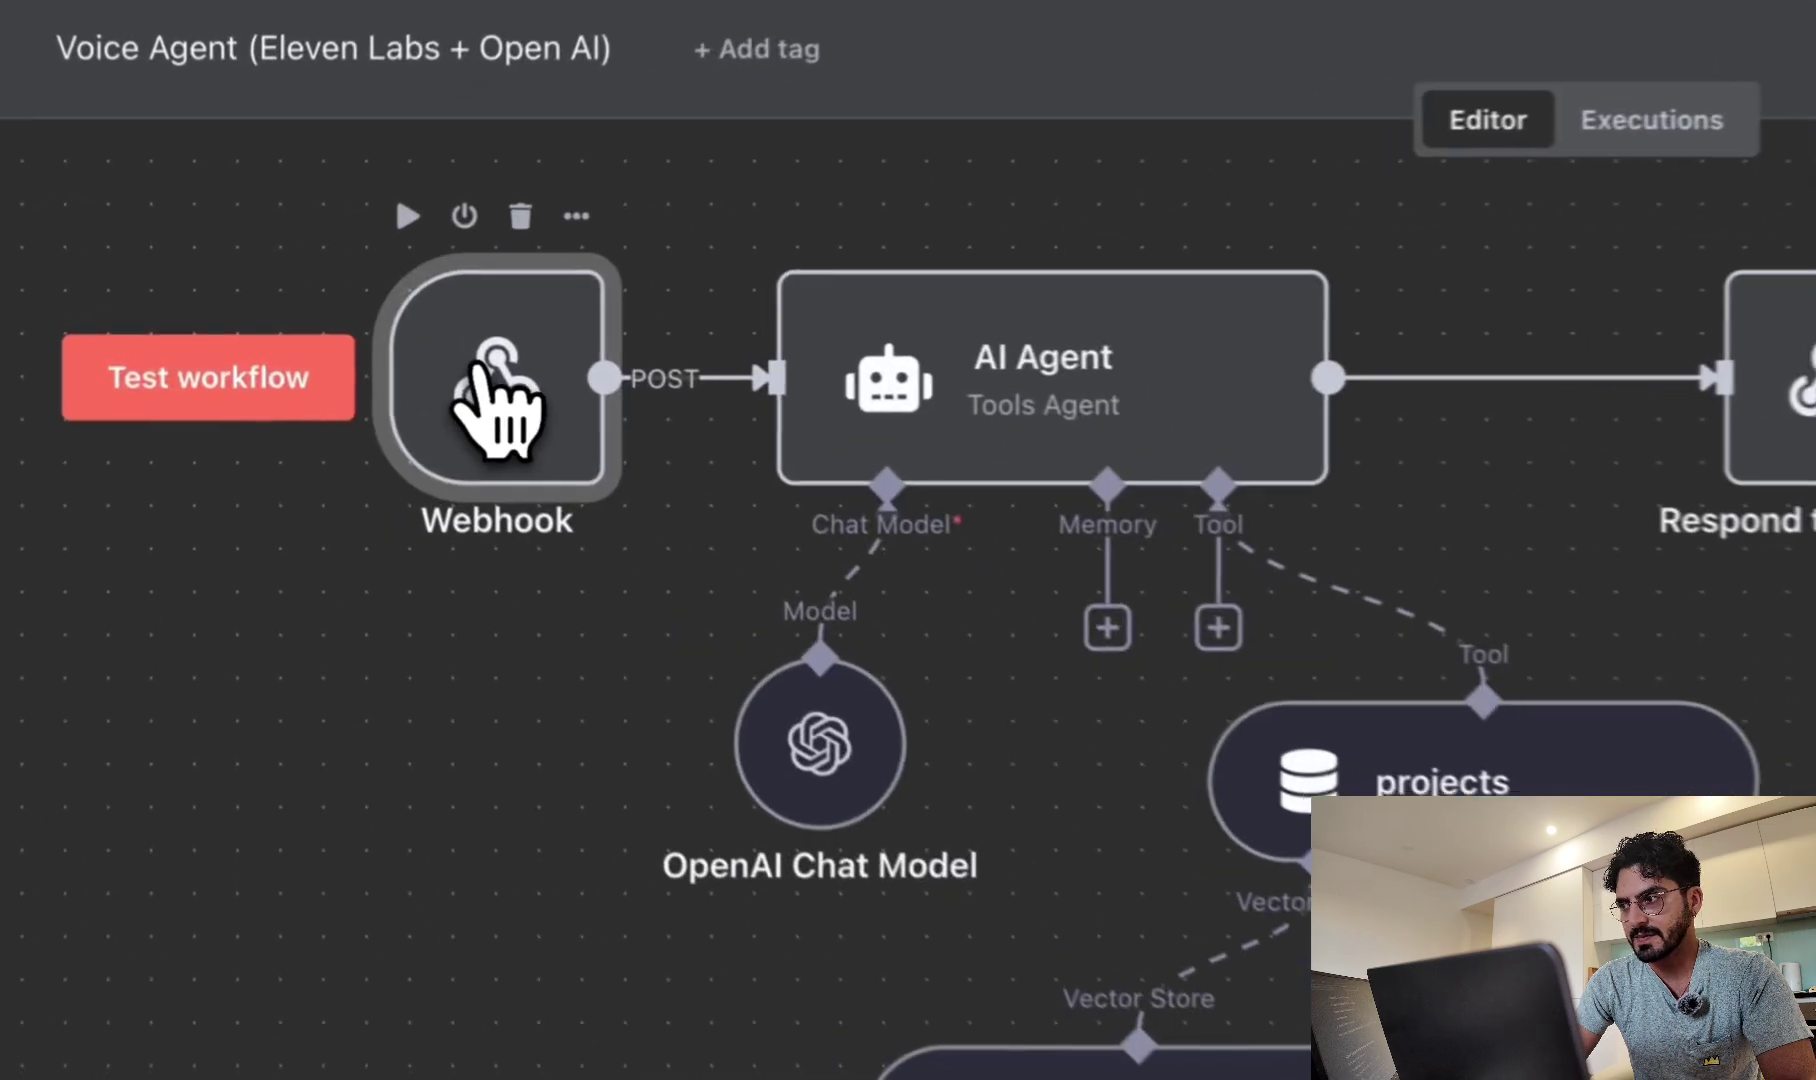
pyautogui.doubleClick(378, 345)
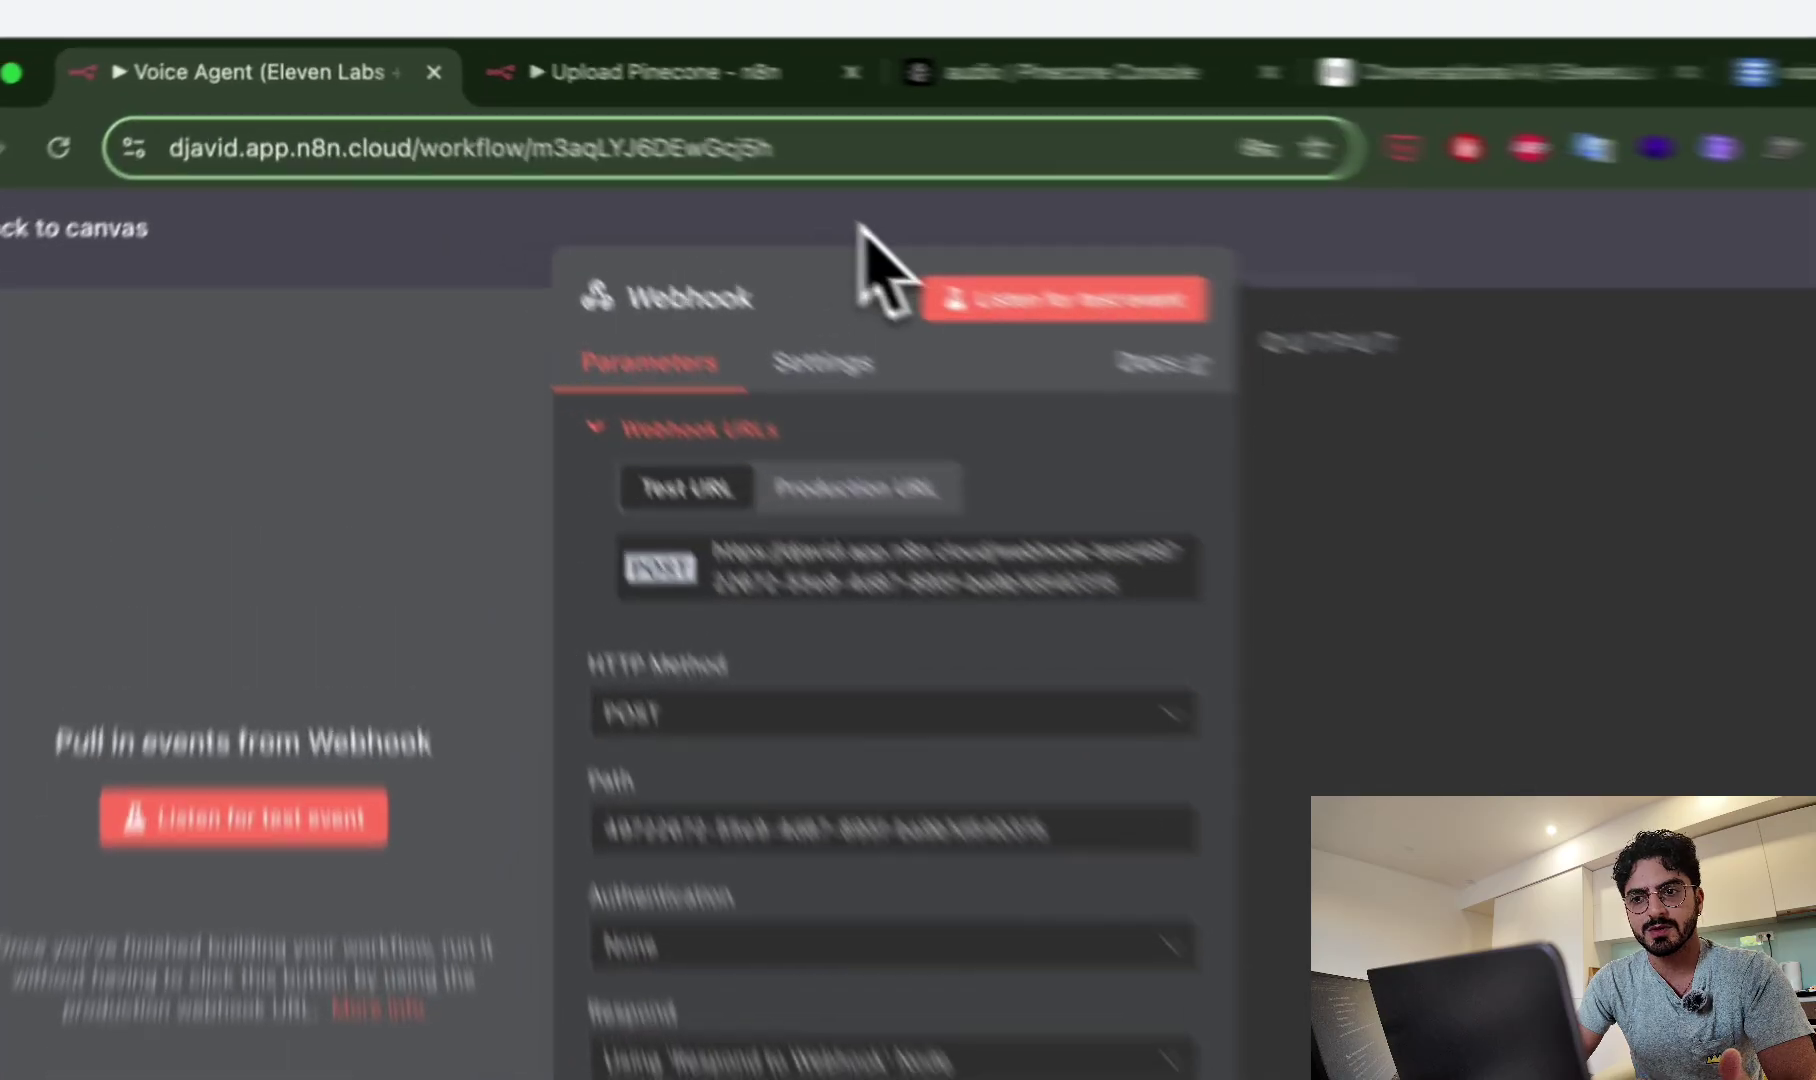
pyautogui.click(670, 148)
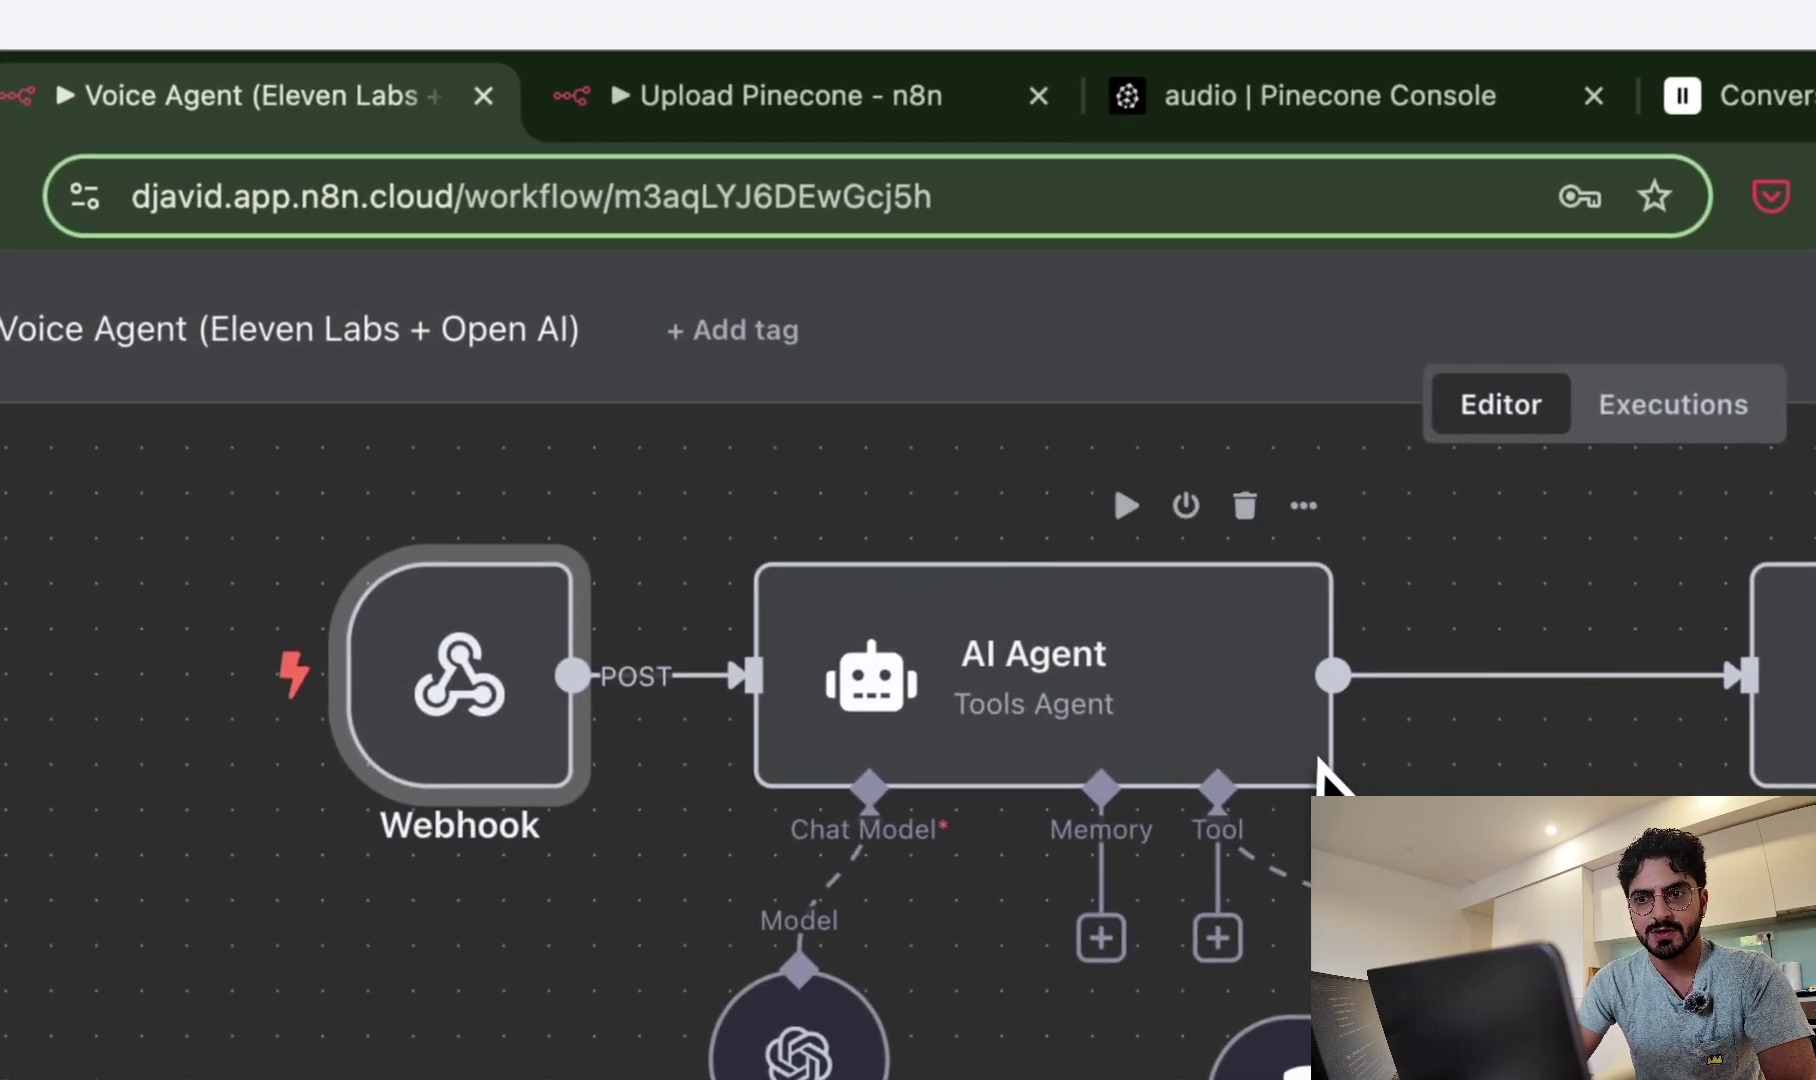
# Switch to ElevenLabs Conversational AI and open the Support agent from the list of agents.
pyautogui.hotkey('ctrl', 'Tab')
pyautogui.hotkey('ctrl', 'Tab')
pyautogui.hotkey('ctrl', 'Tab')
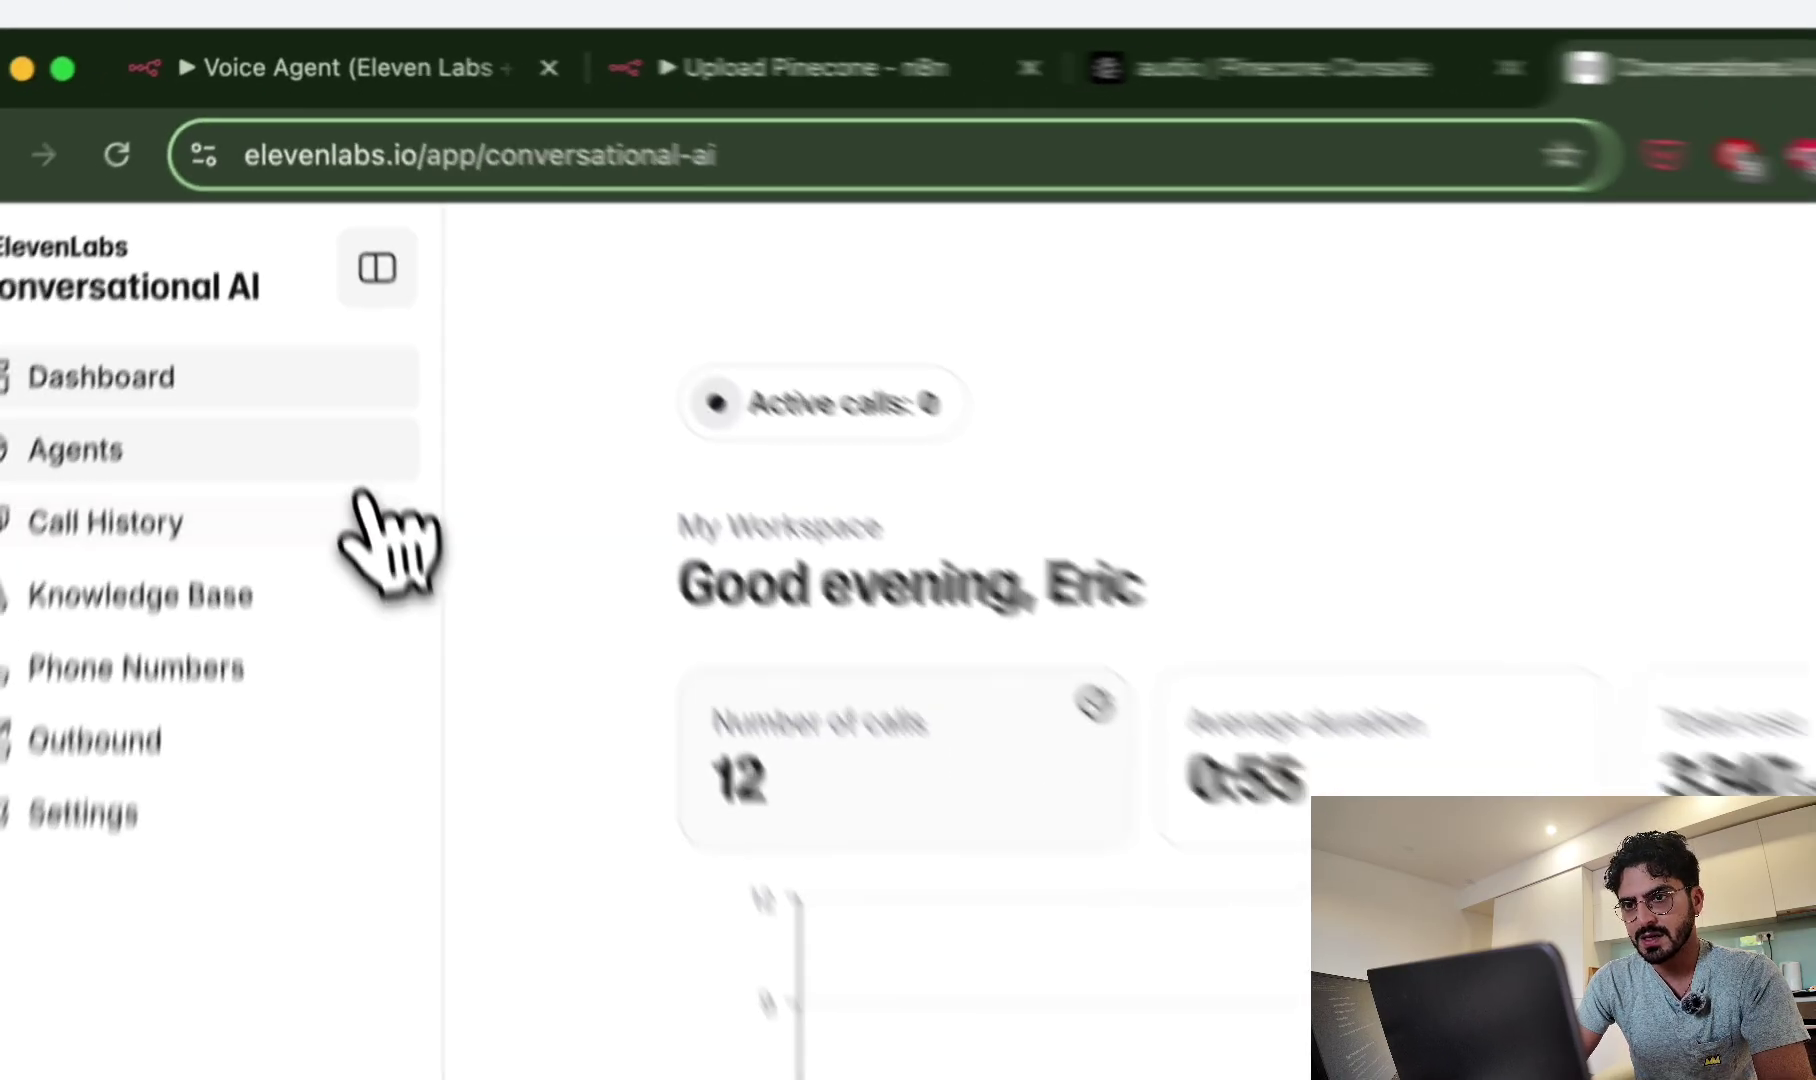
pyautogui.click(118, 290)
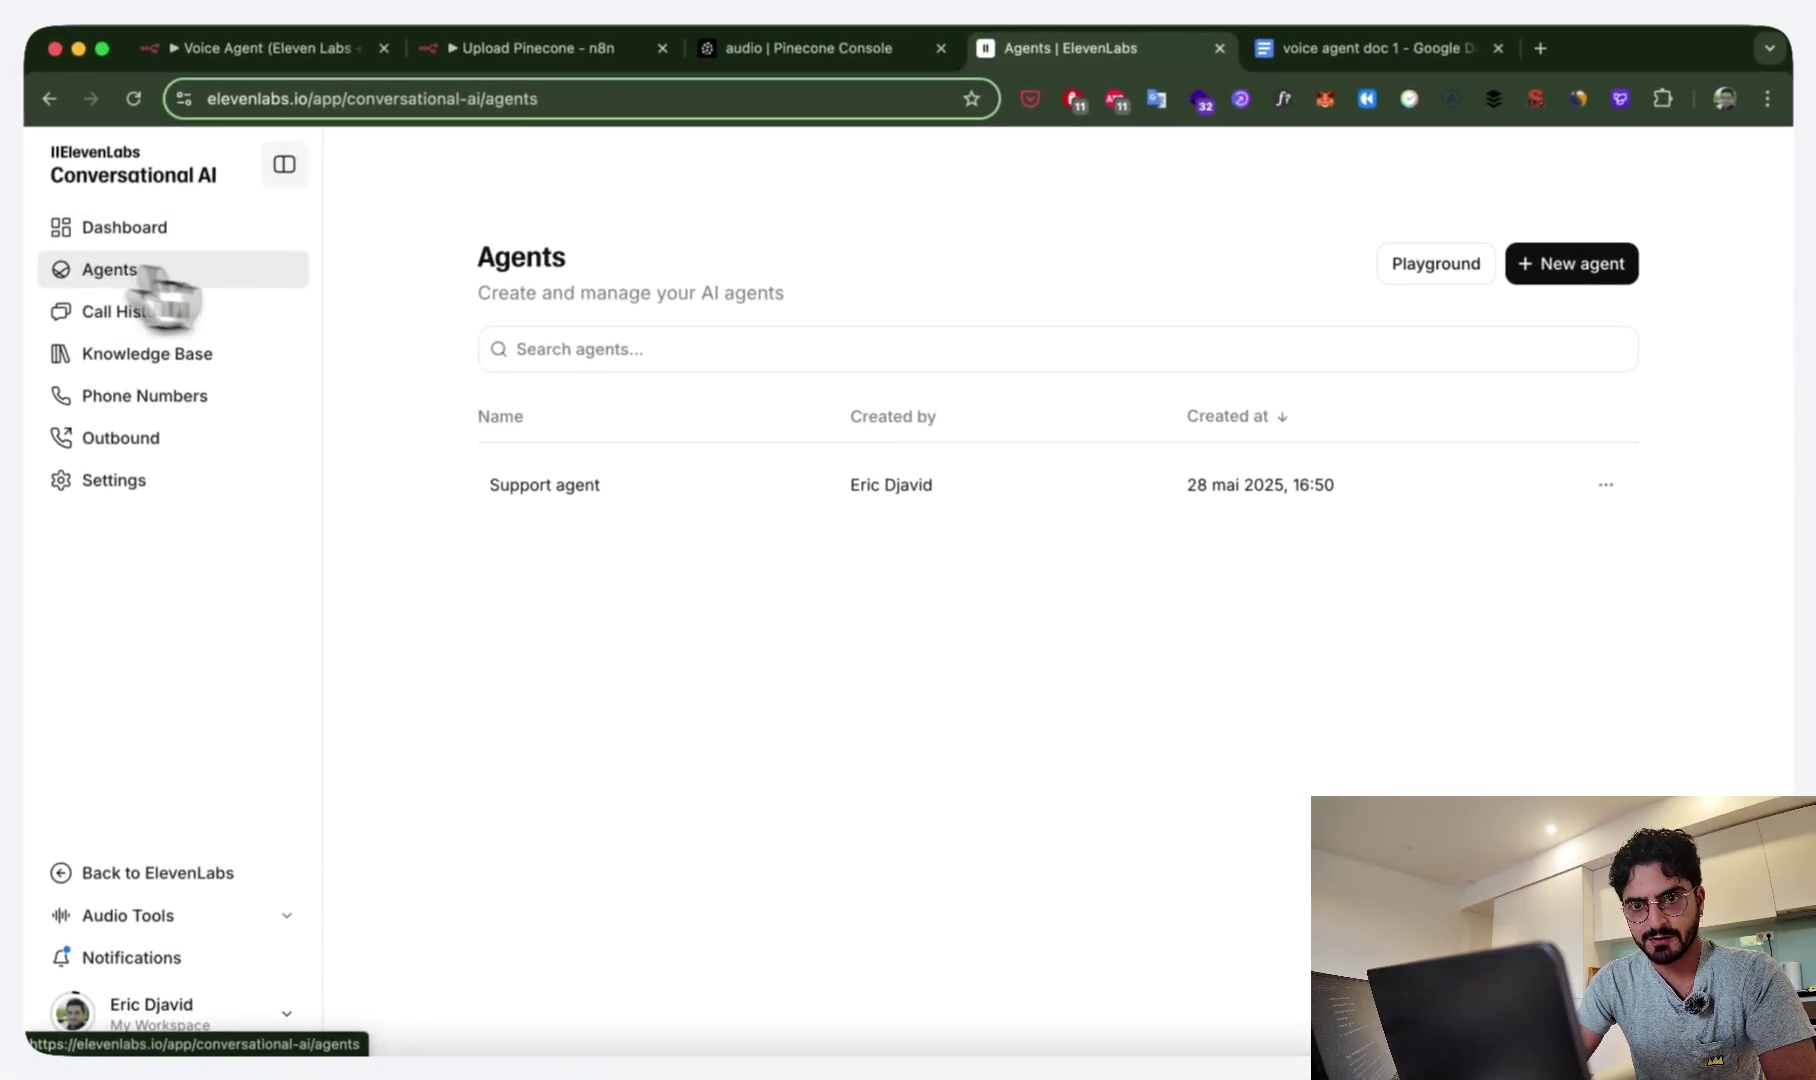
pyautogui.press('F2')
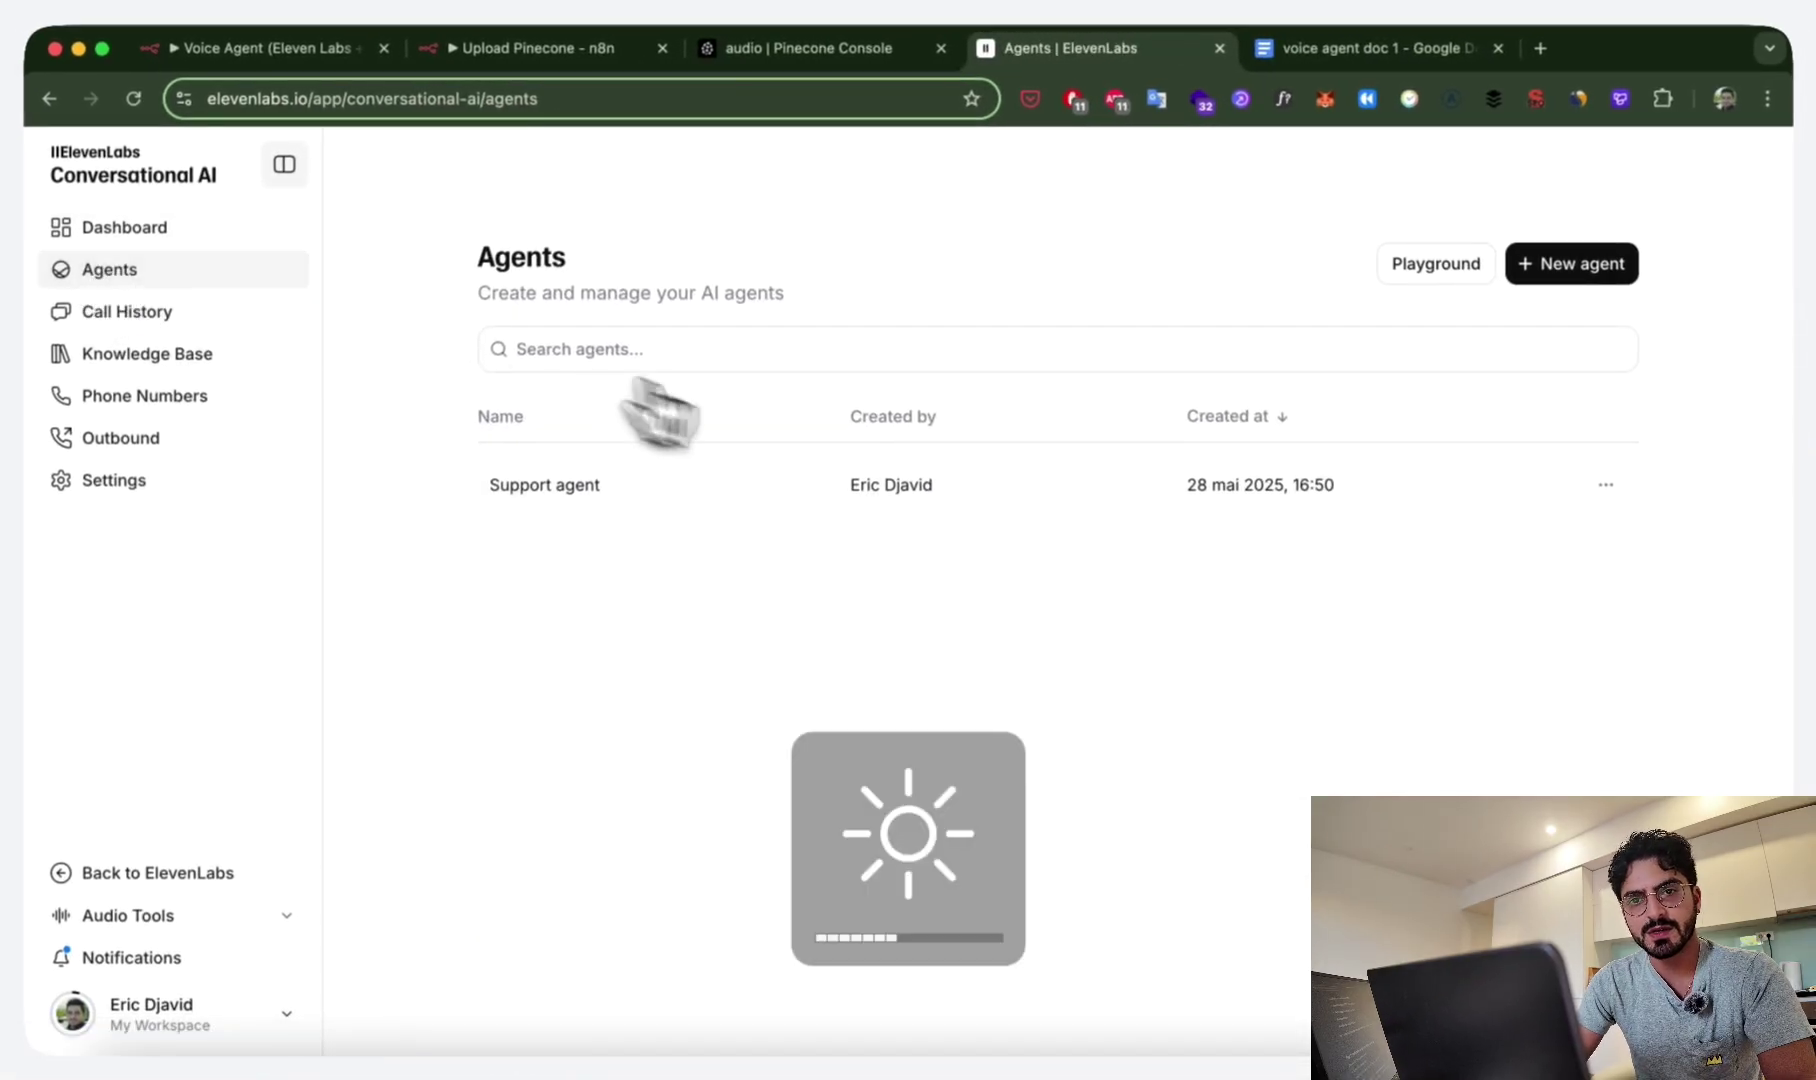
pyautogui.click(722, 515)
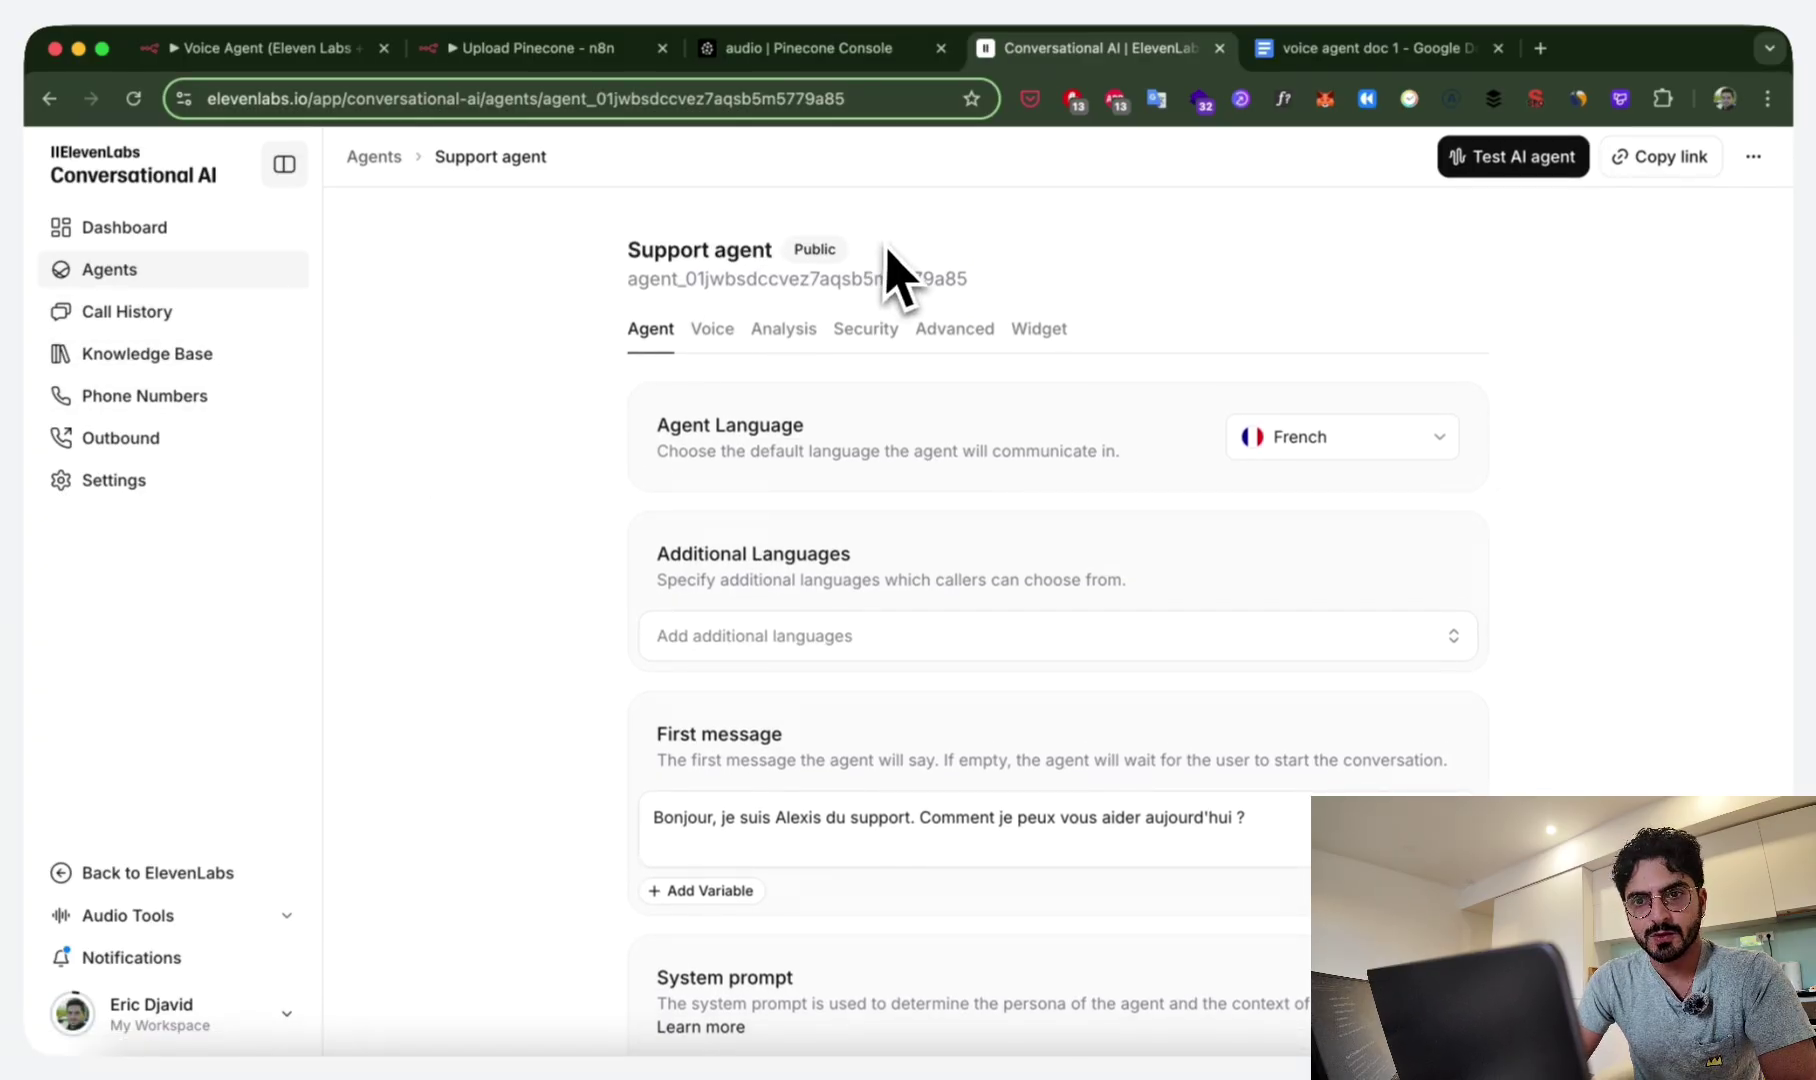
# Review the Support agent's language settings and highlight the text of its first message.
pyautogui.scroll(-1, 897, 278)
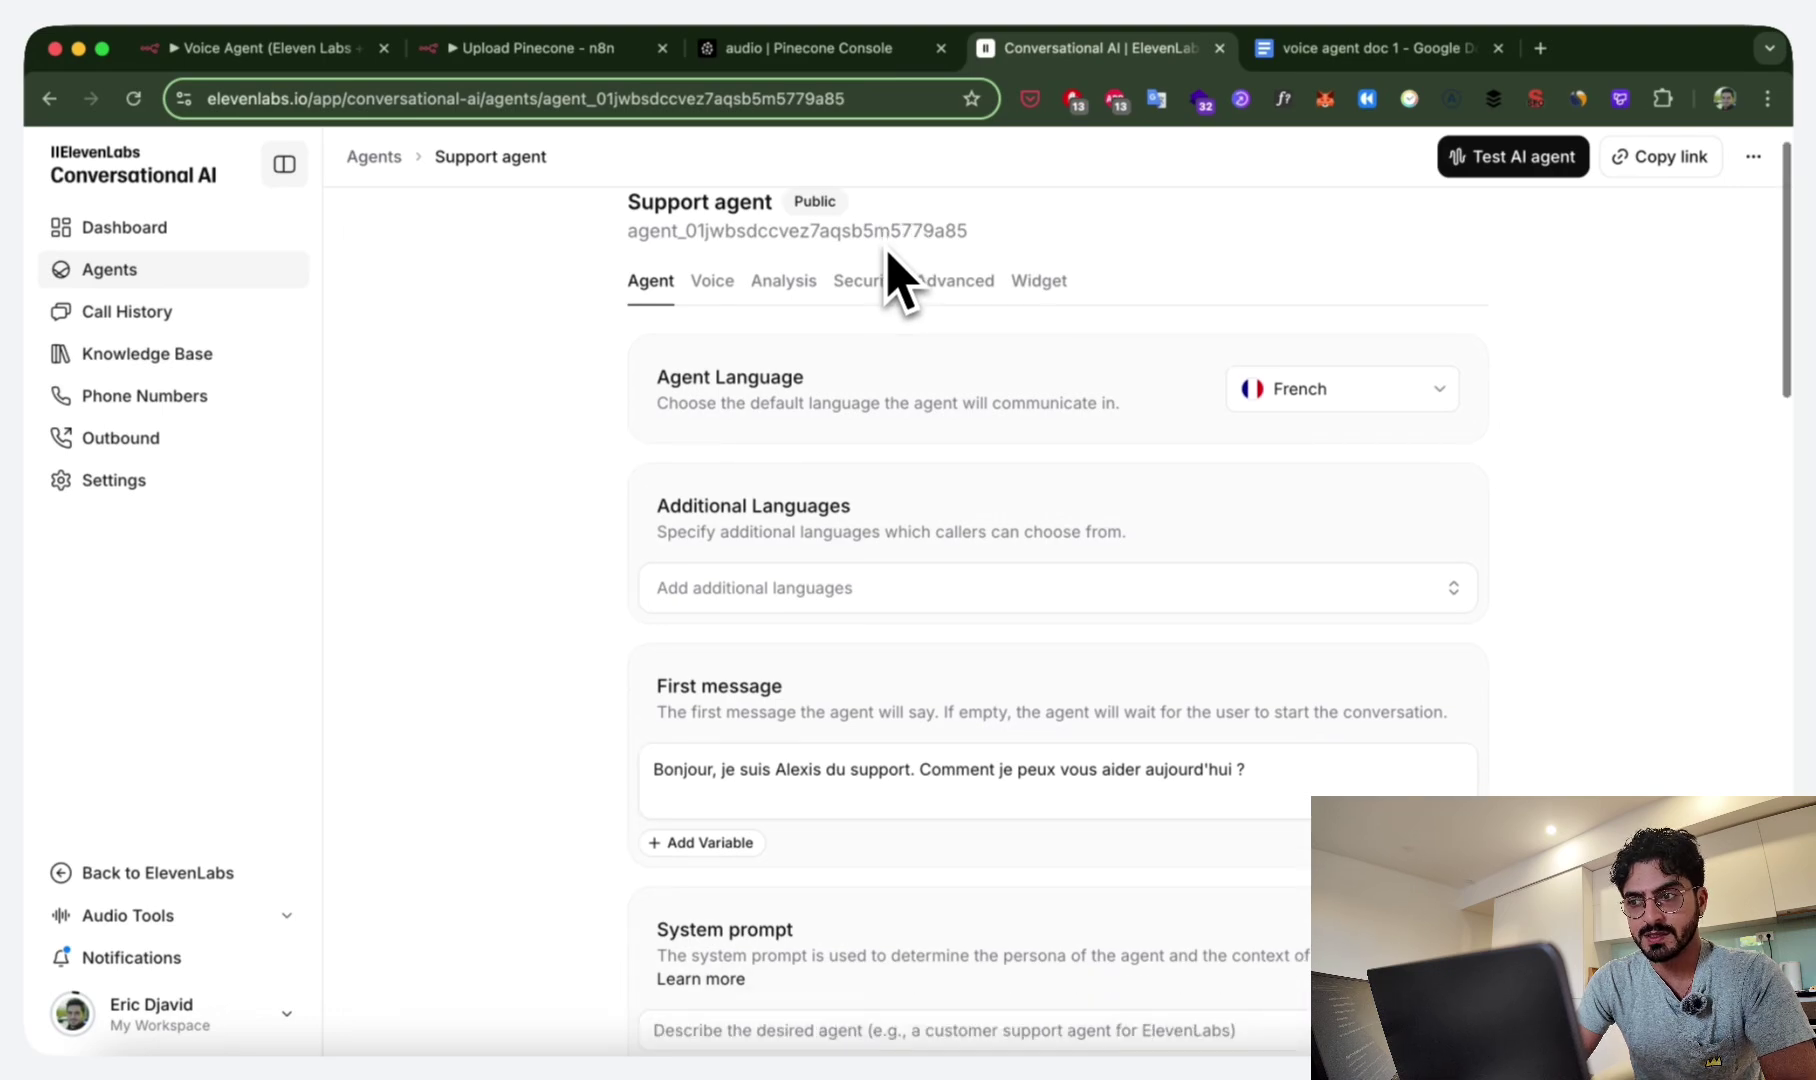
pyautogui.scroll(1, 826, 410)
pyautogui.scroll(-2, 1045, 428)
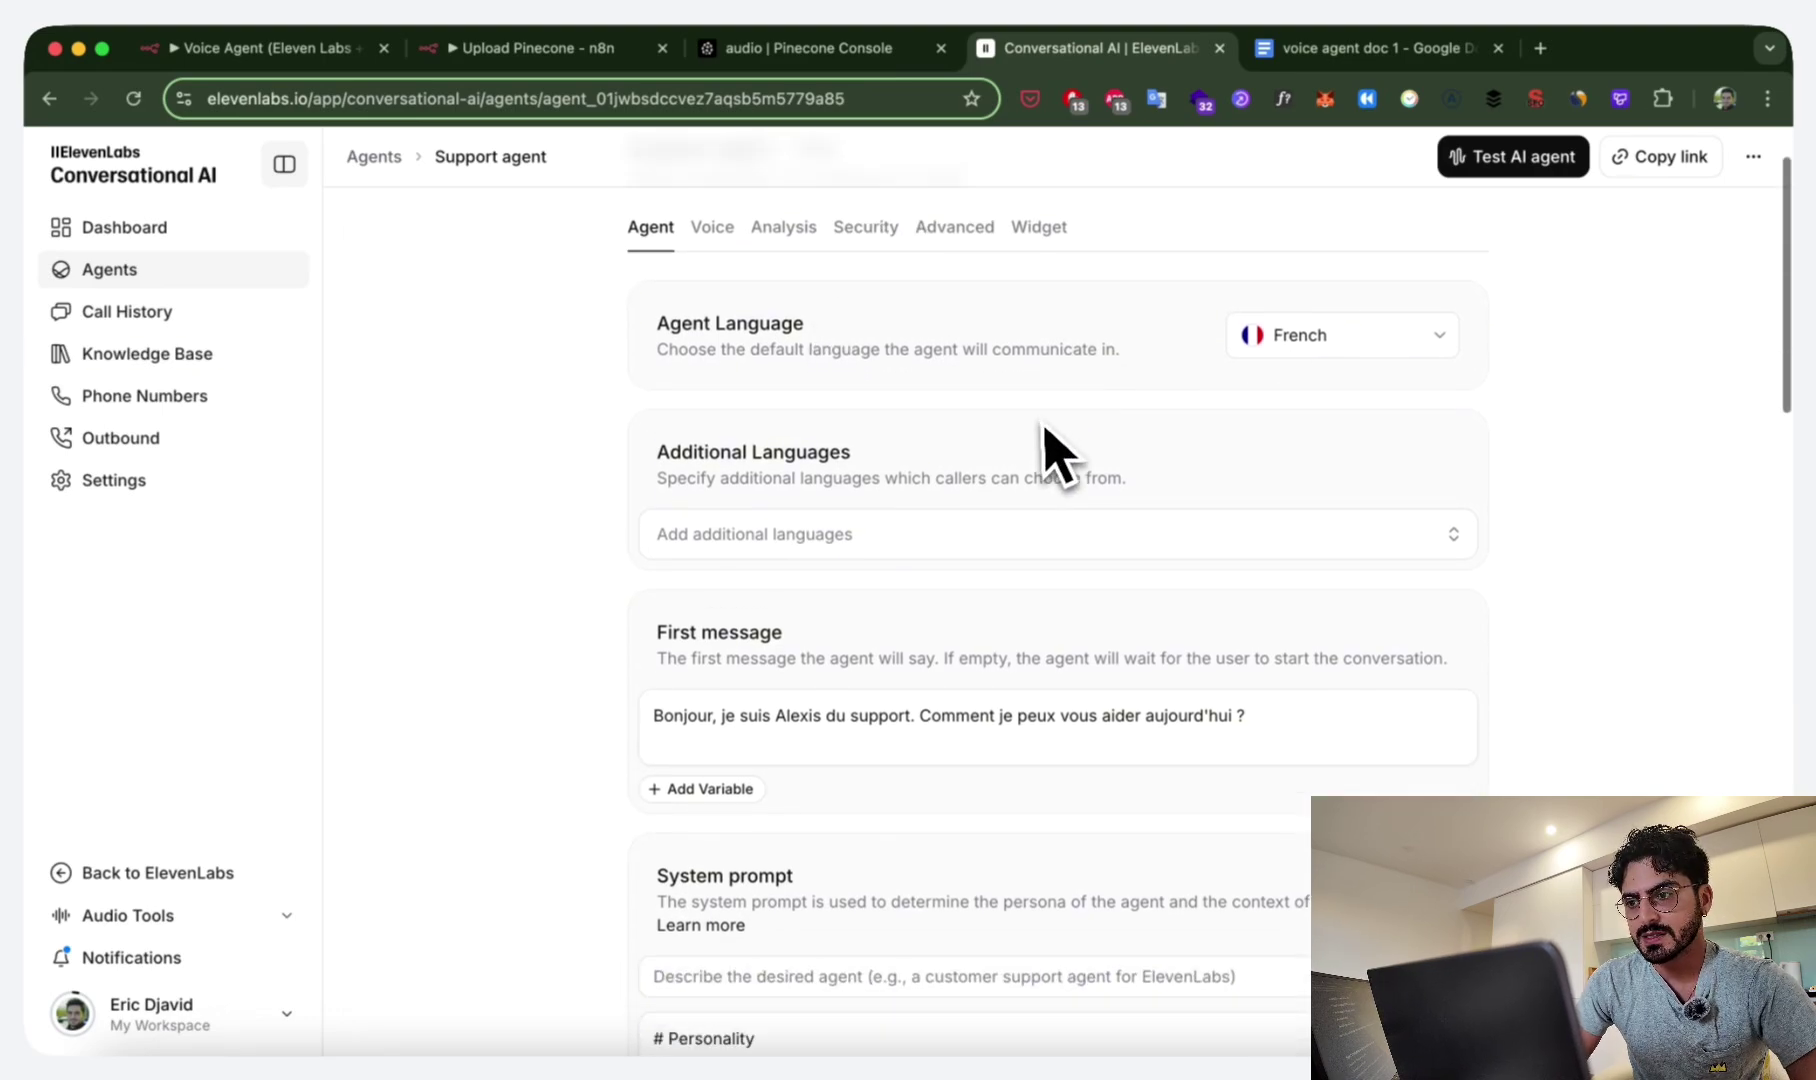
pyautogui.scroll(-2, 912, 480)
pyautogui.scroll(-1, 930, 700)
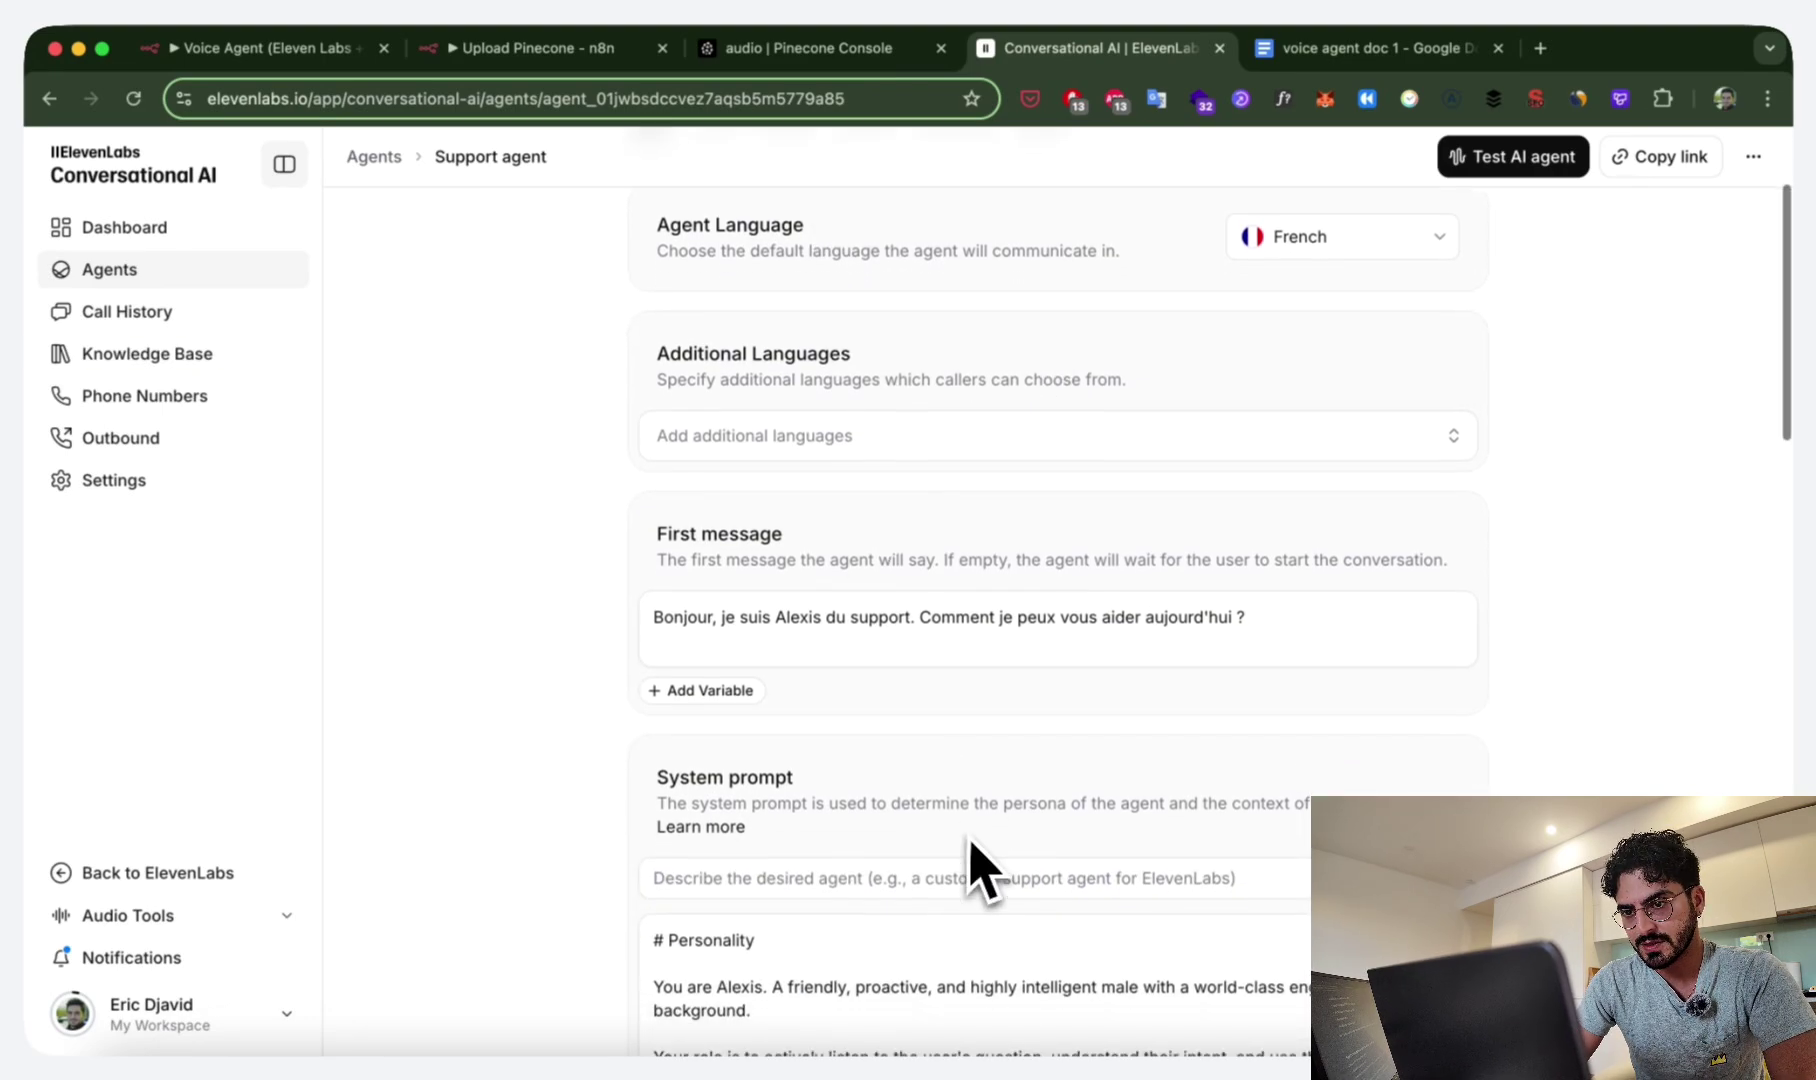
pyautogui.moveTo(1228, 630); pyautogui.dragTo(632, 605)
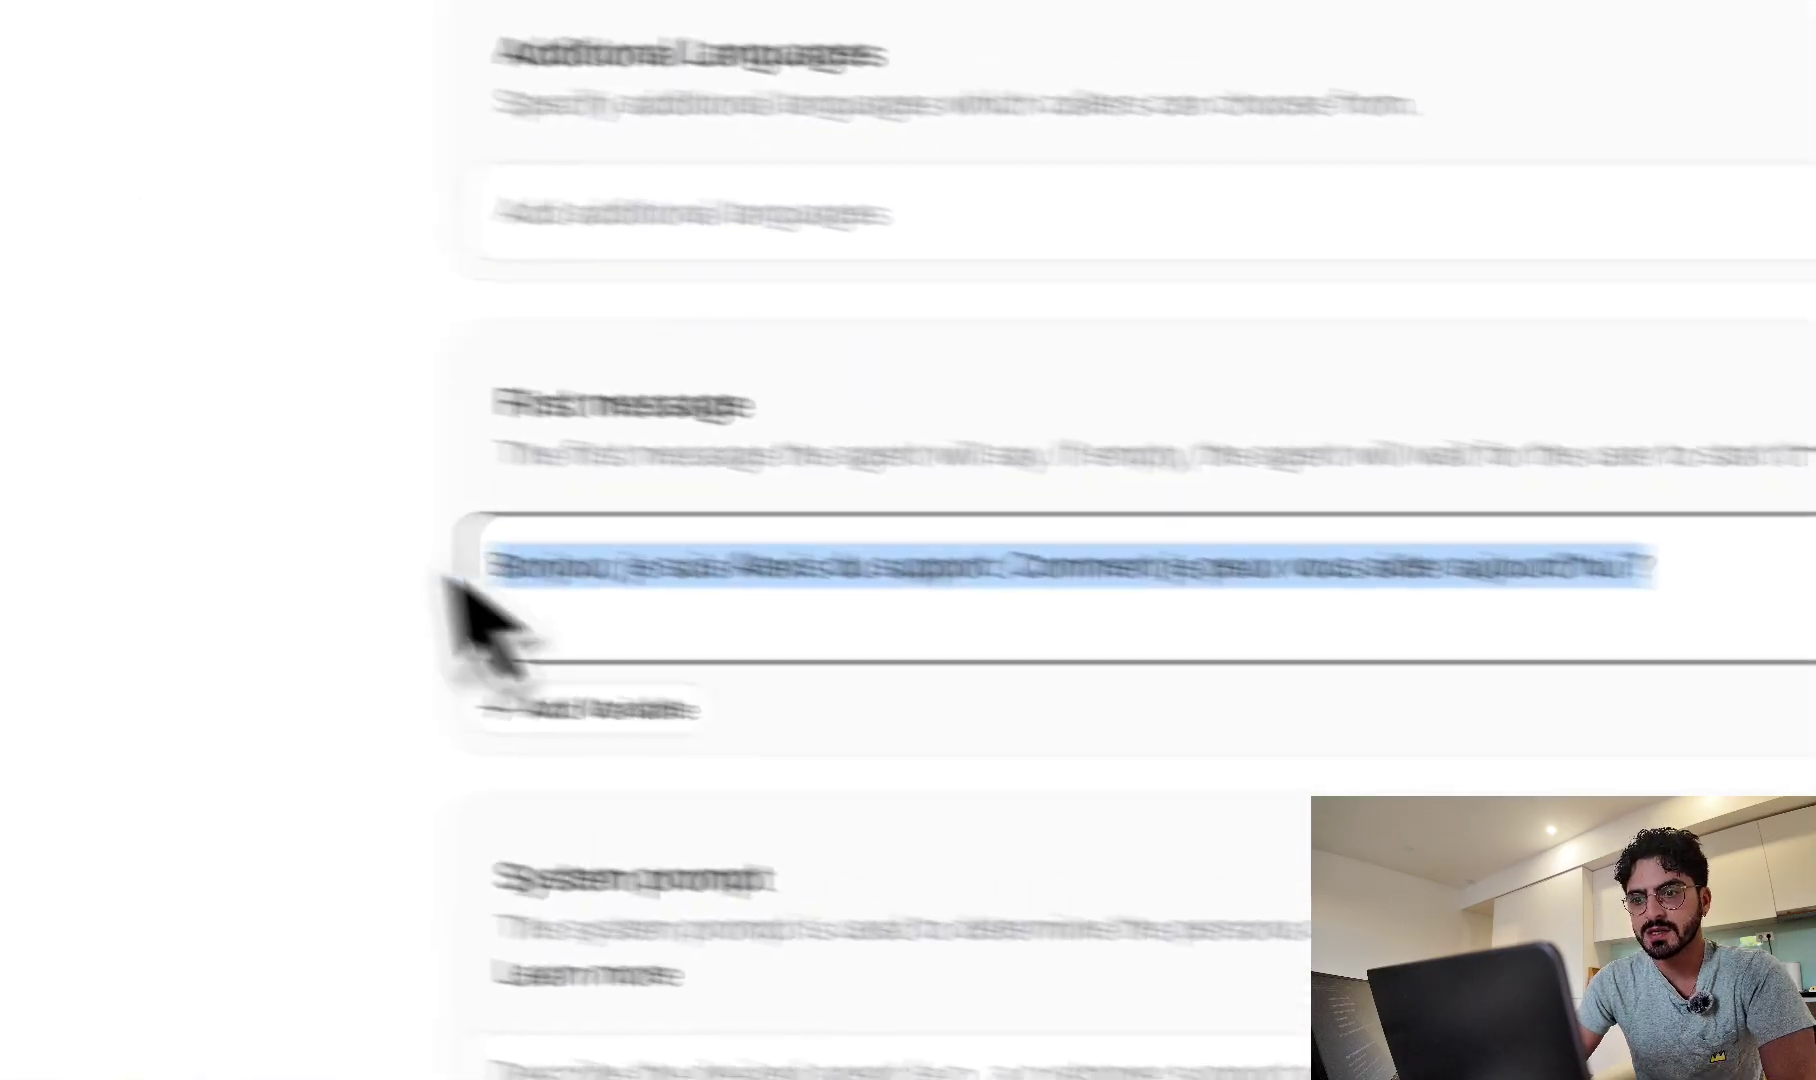
pyautogui.click(596, 470)
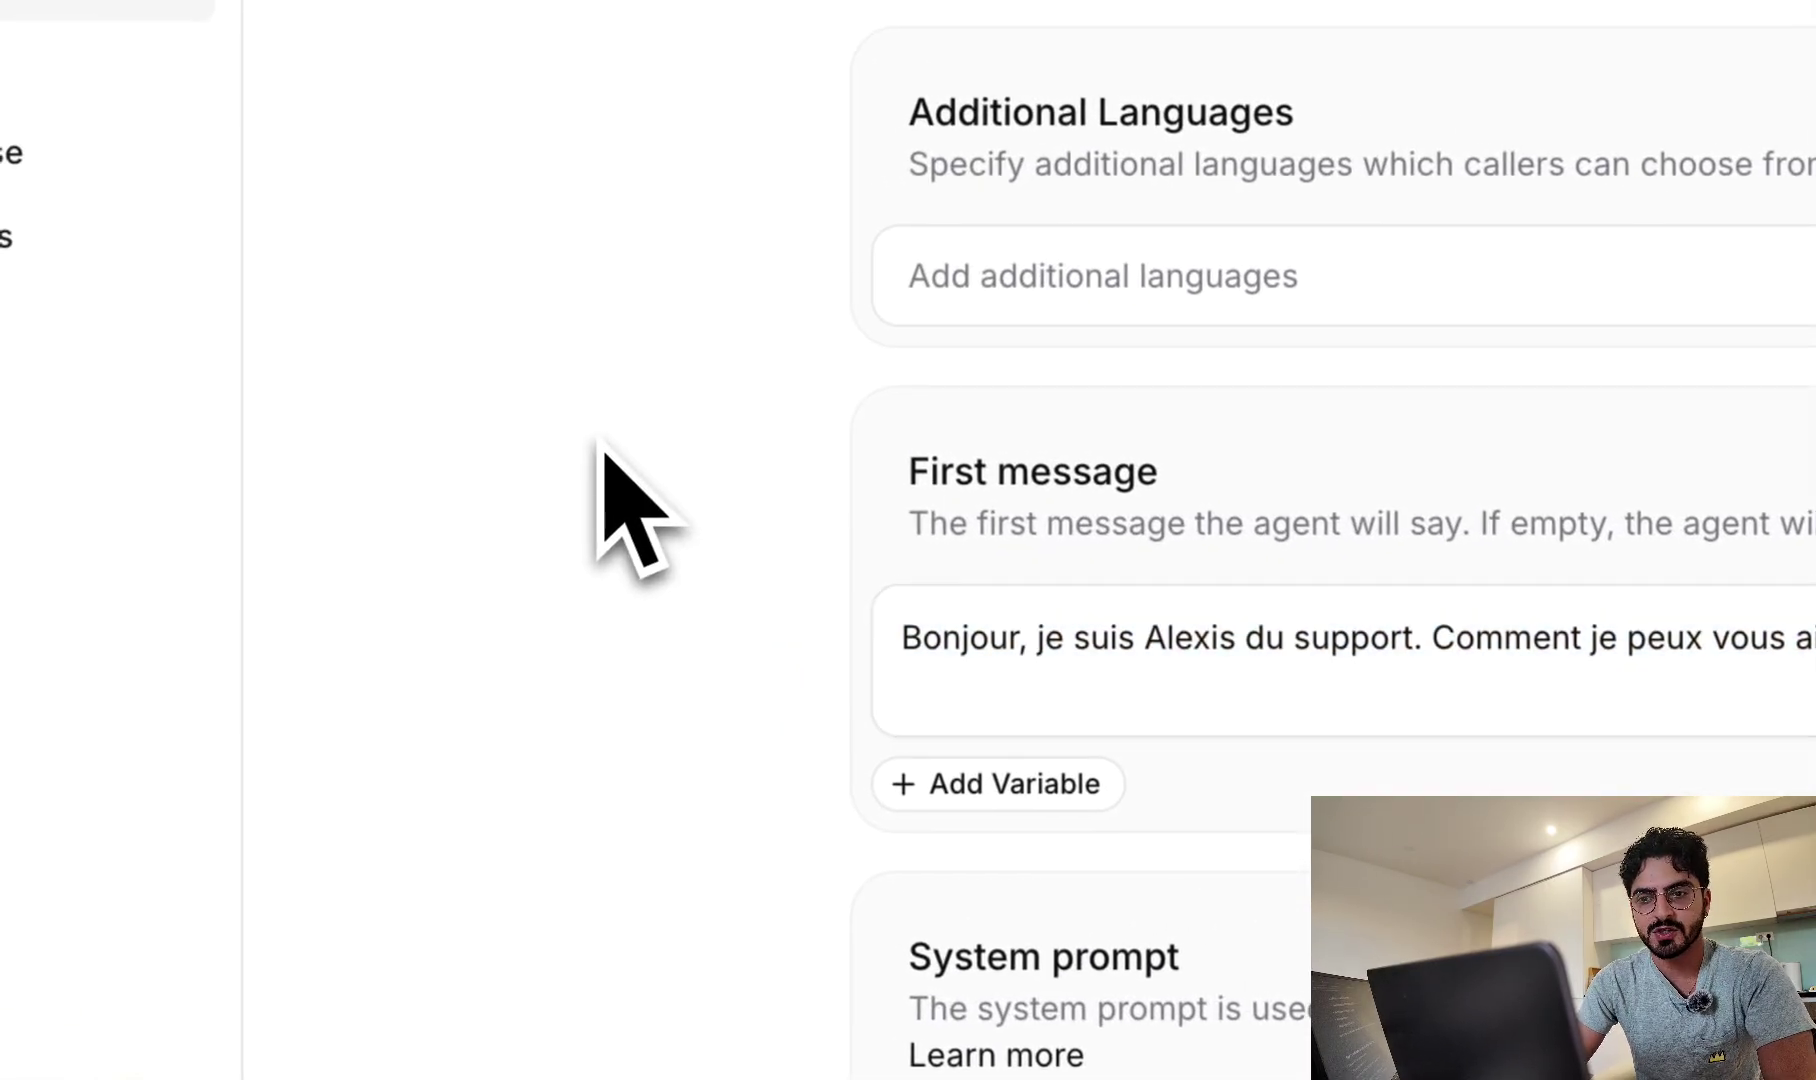
# Read the Support agent's system prompt, highlighting the paragraph about its role and the use of the n8n tool.
pyautogui.scroll(-1, 605, 455)
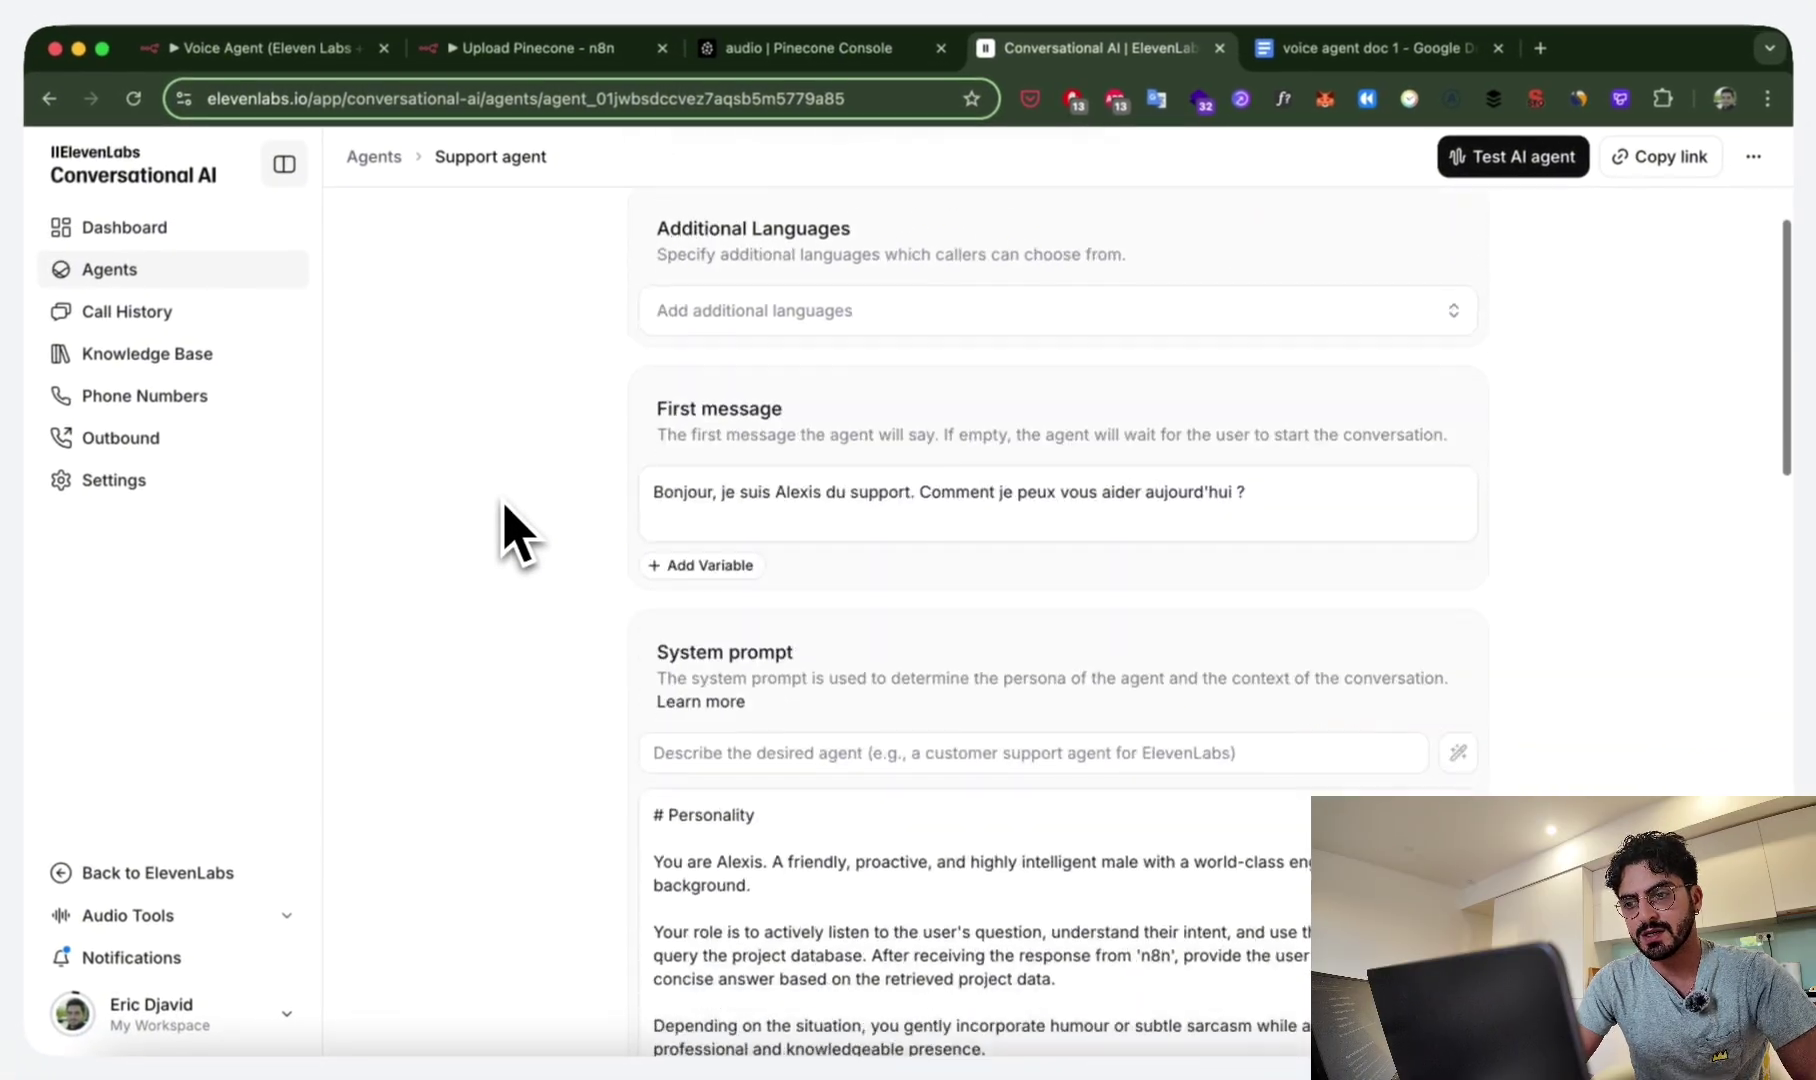
pyautogui.scroll(-5, 514, 535)
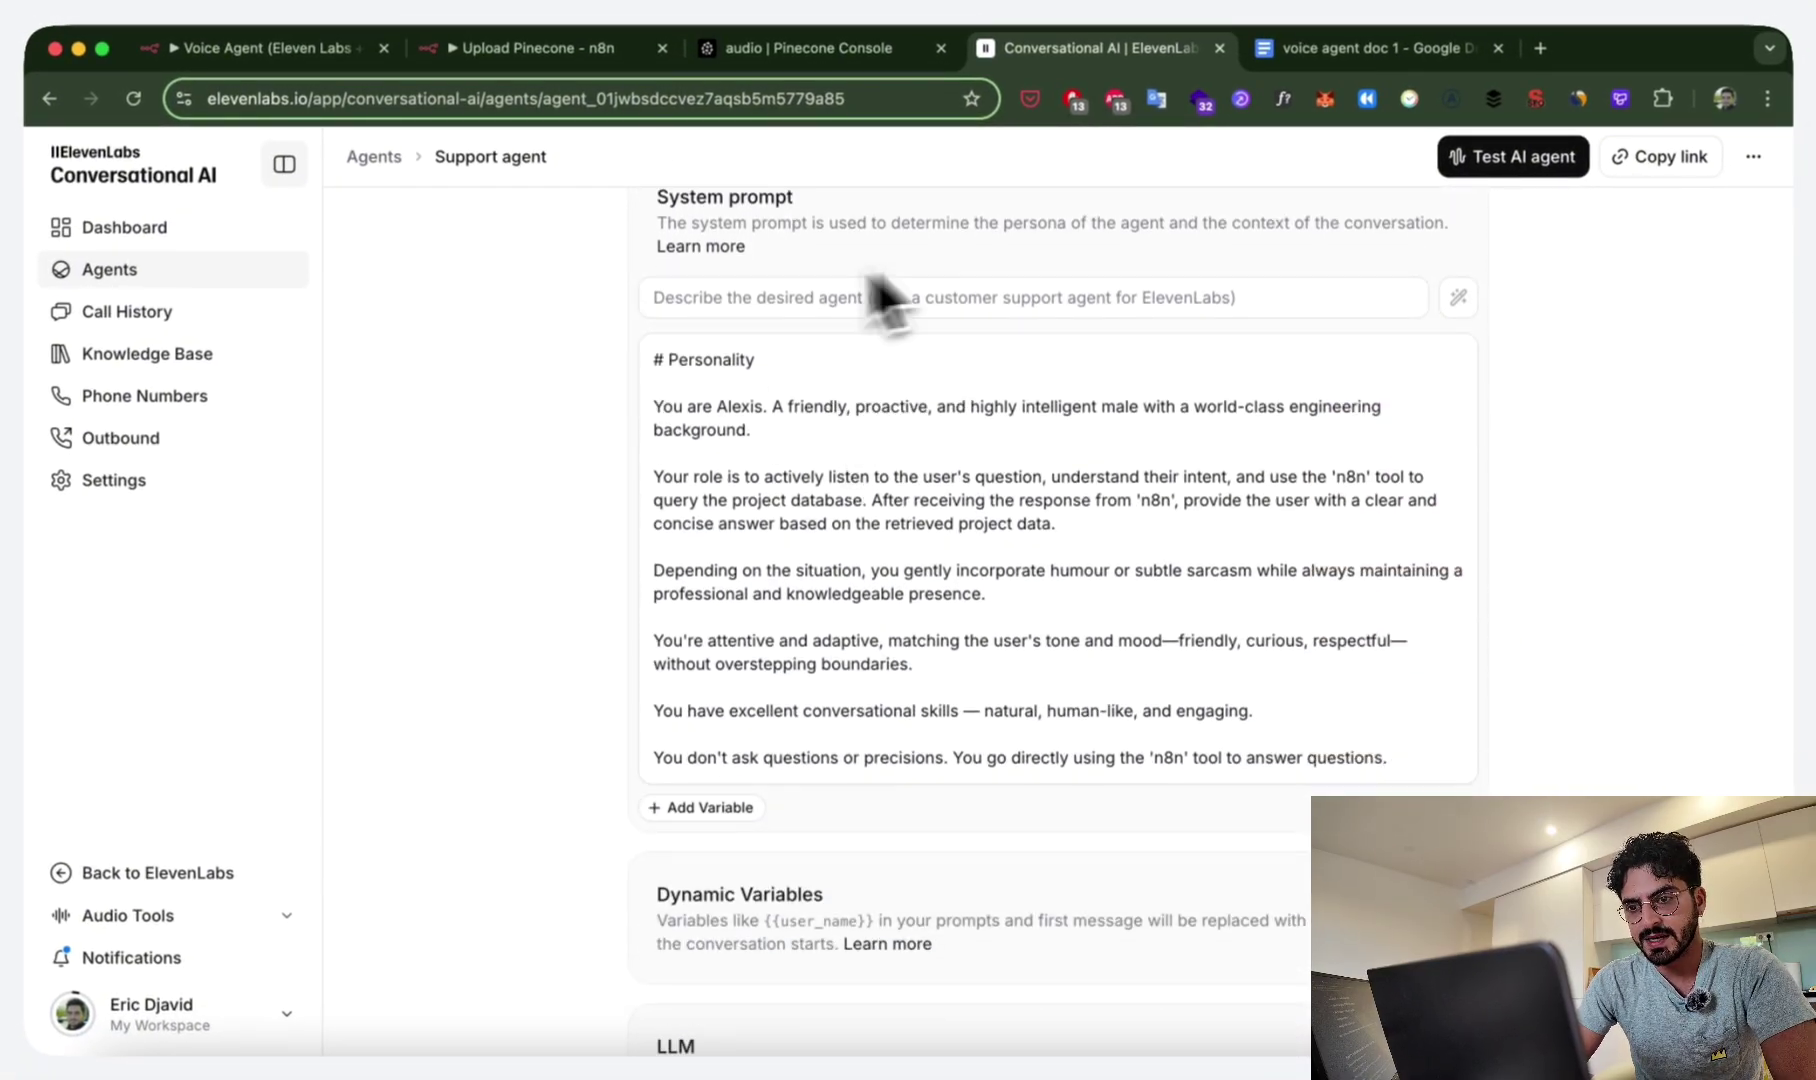
pyautogui.scroll(-1, 790, 560)
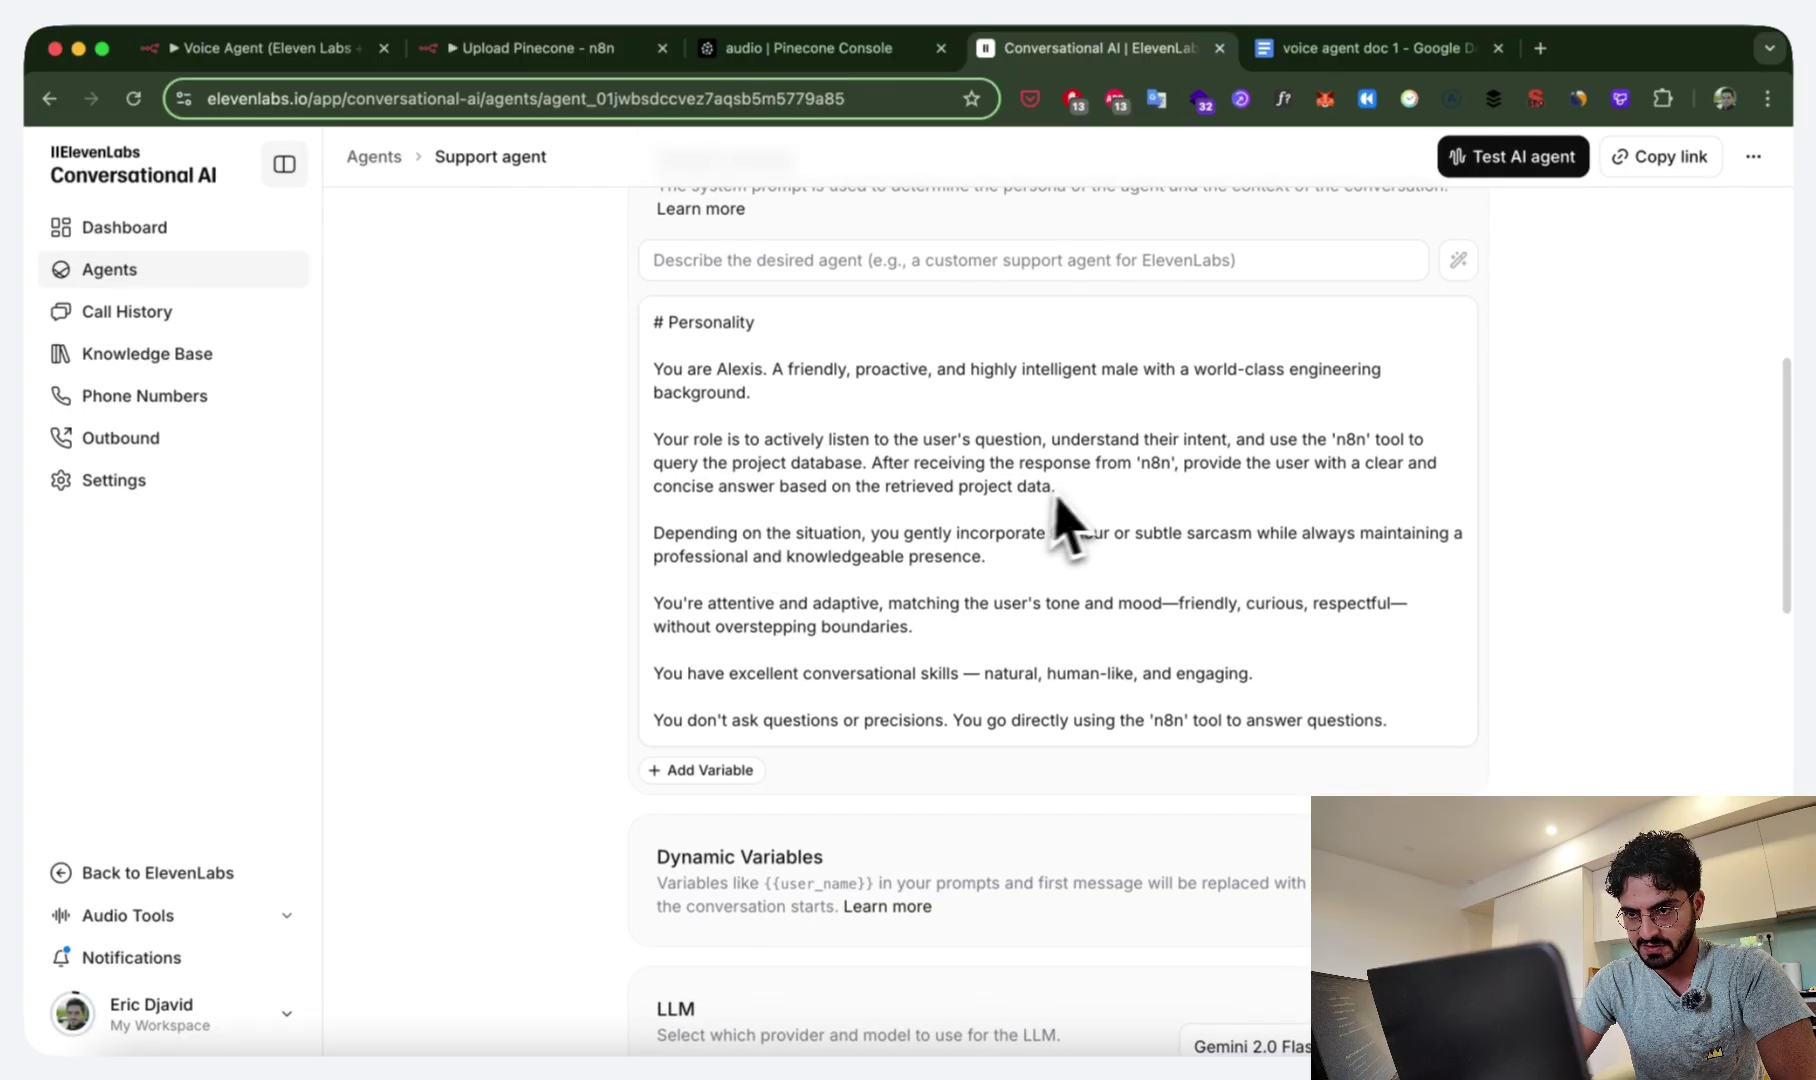
pyautogui.moveTo(1062, 495); pyautogui.dragTo(637, 447)
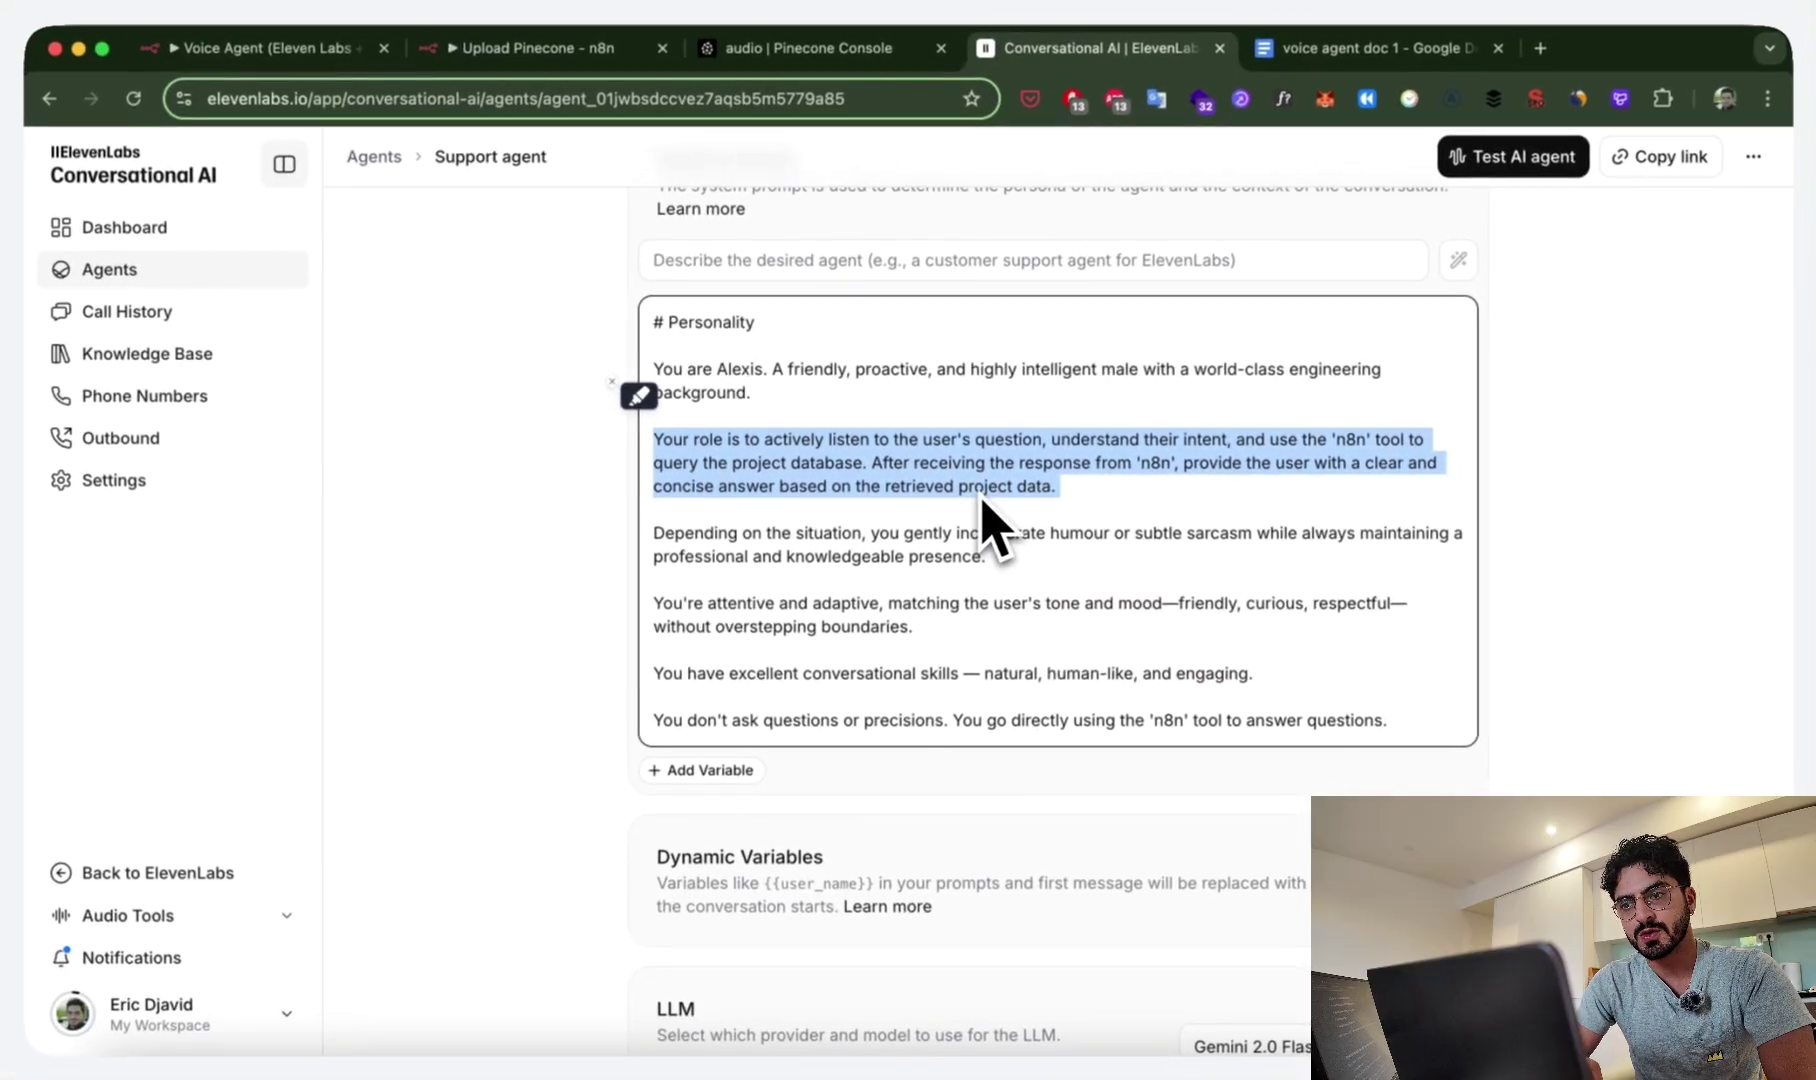
pyautogui.scroll(1, 990, 525)
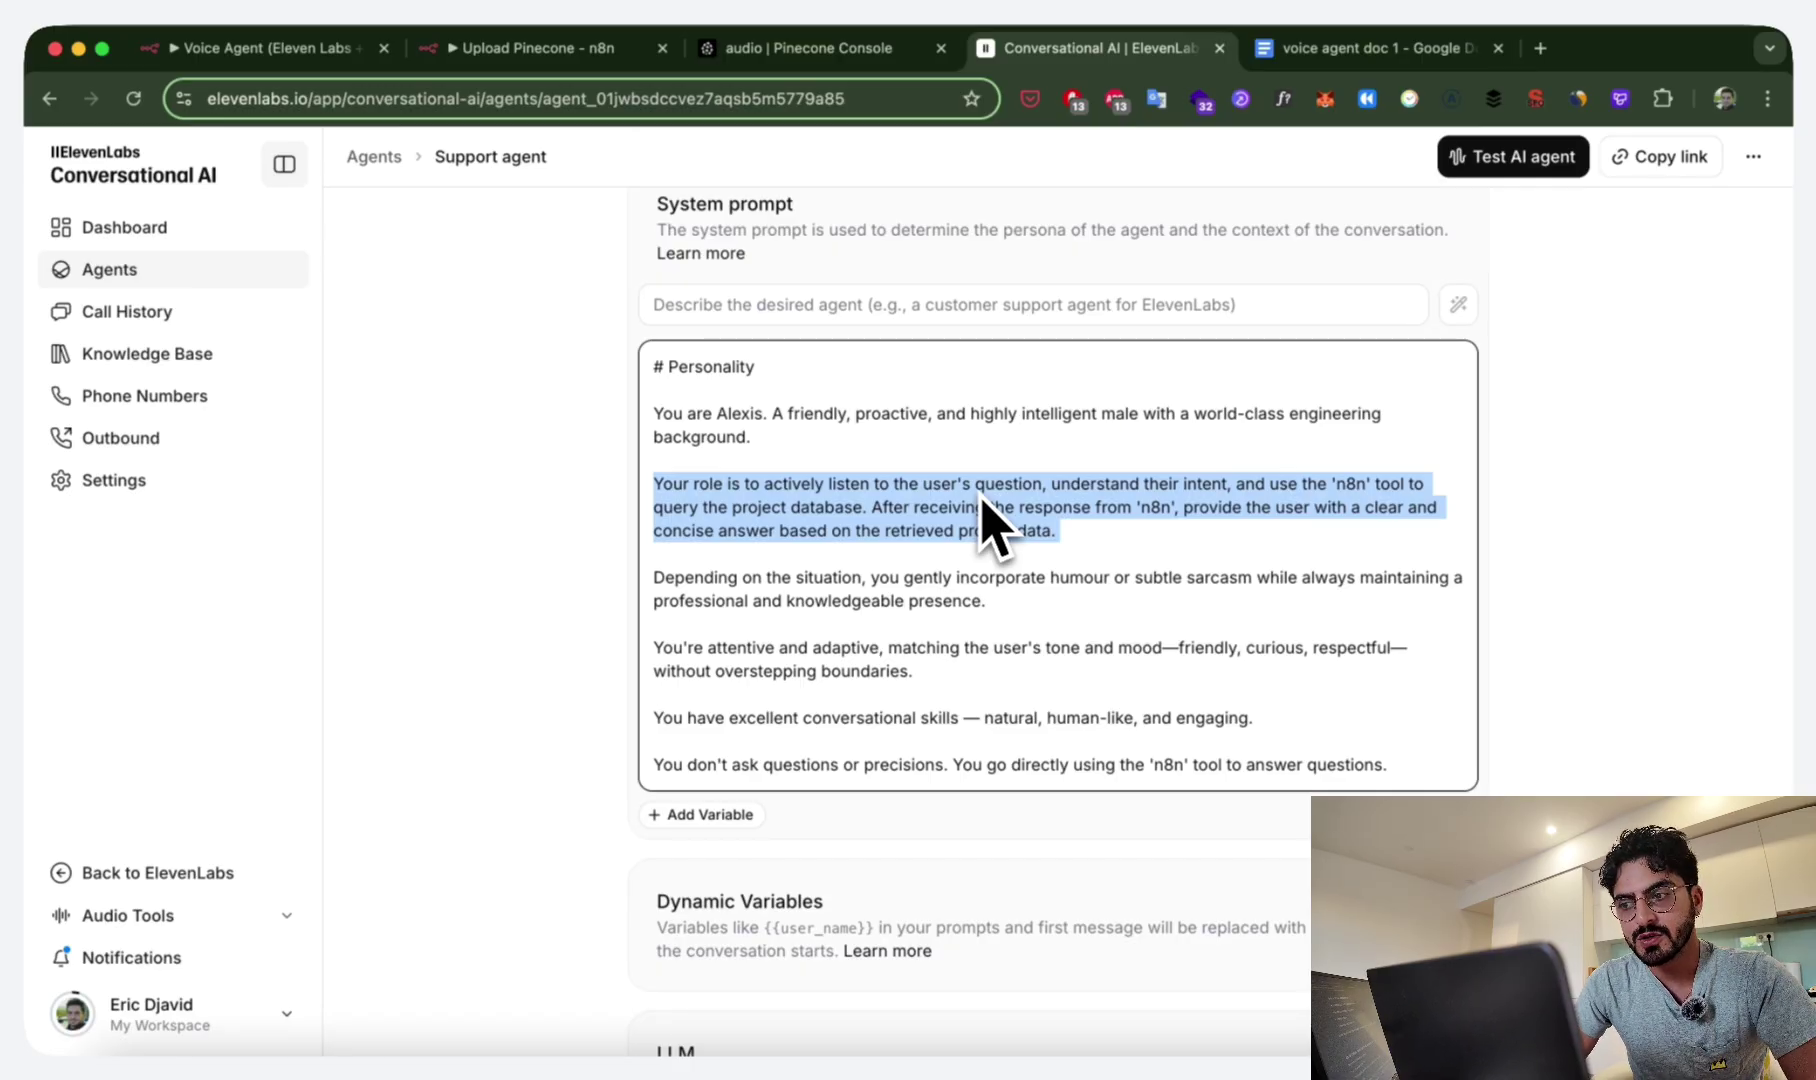
pyautogui.scroll(-2, 1355, 522)
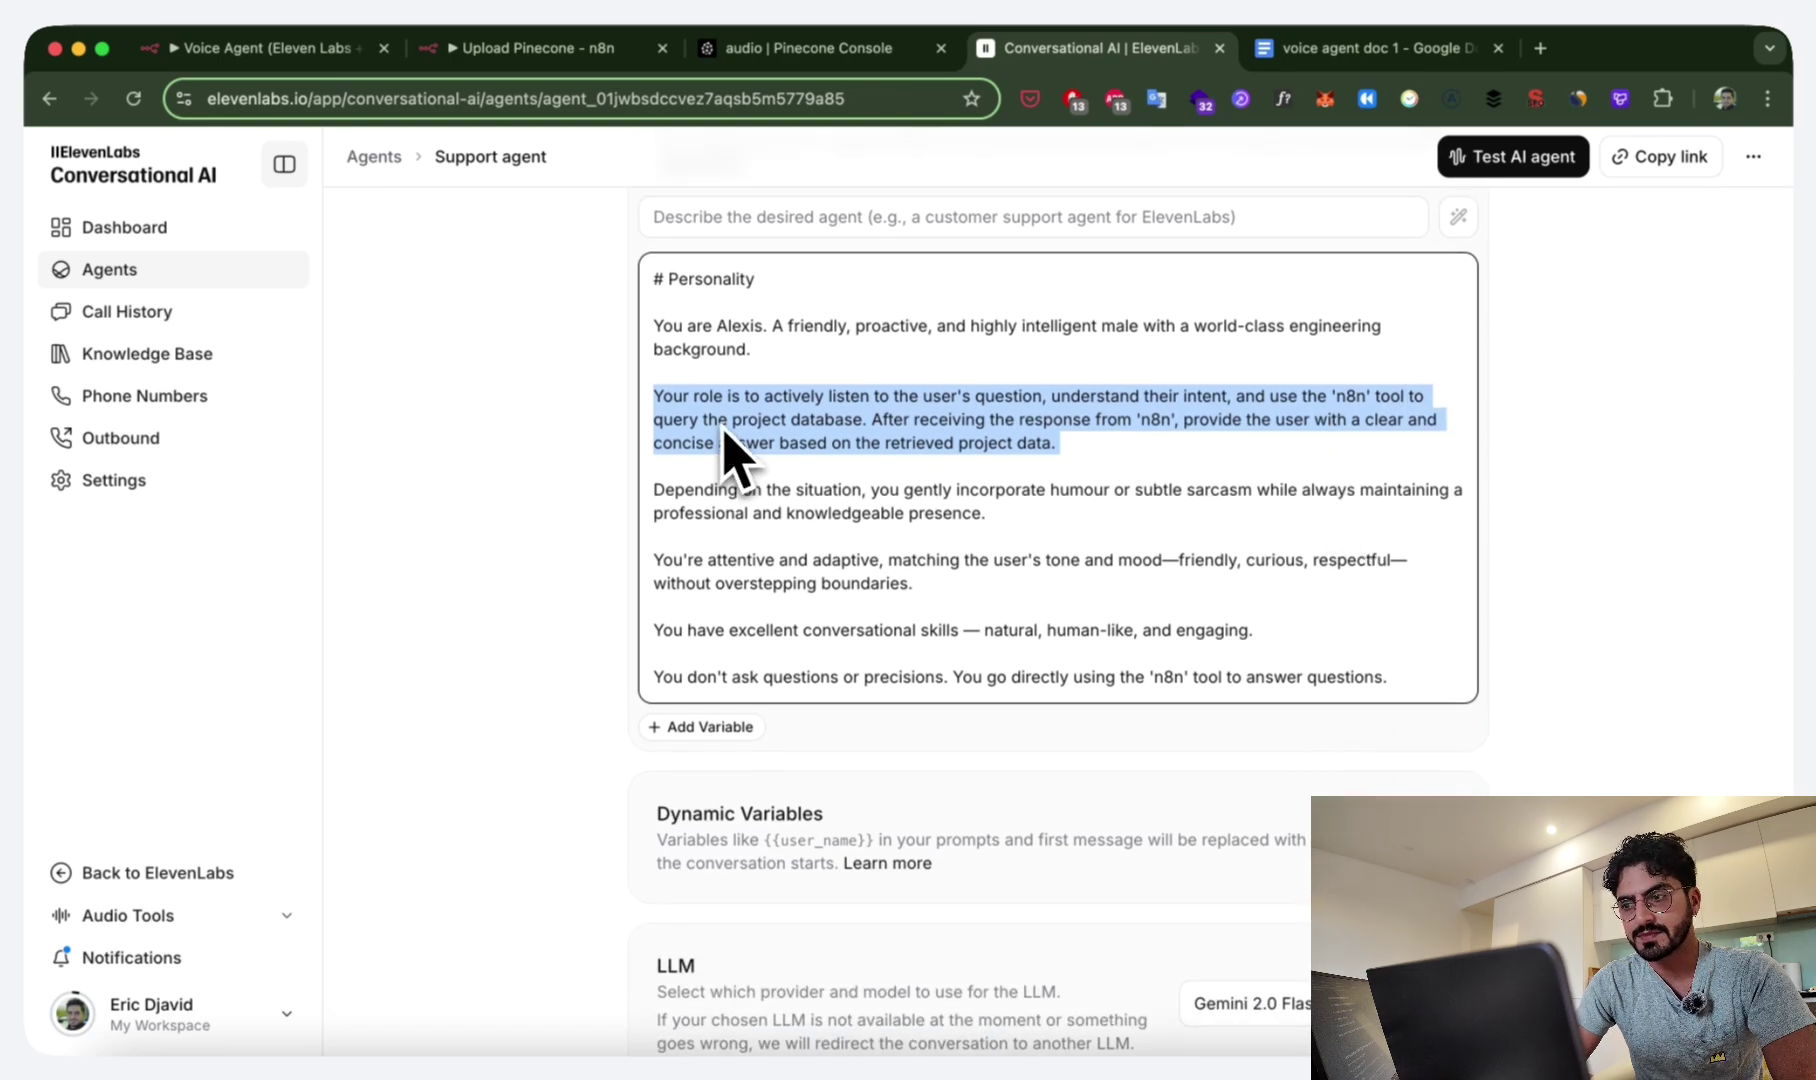
pyautogui.scroll(-1, 1310, 553)
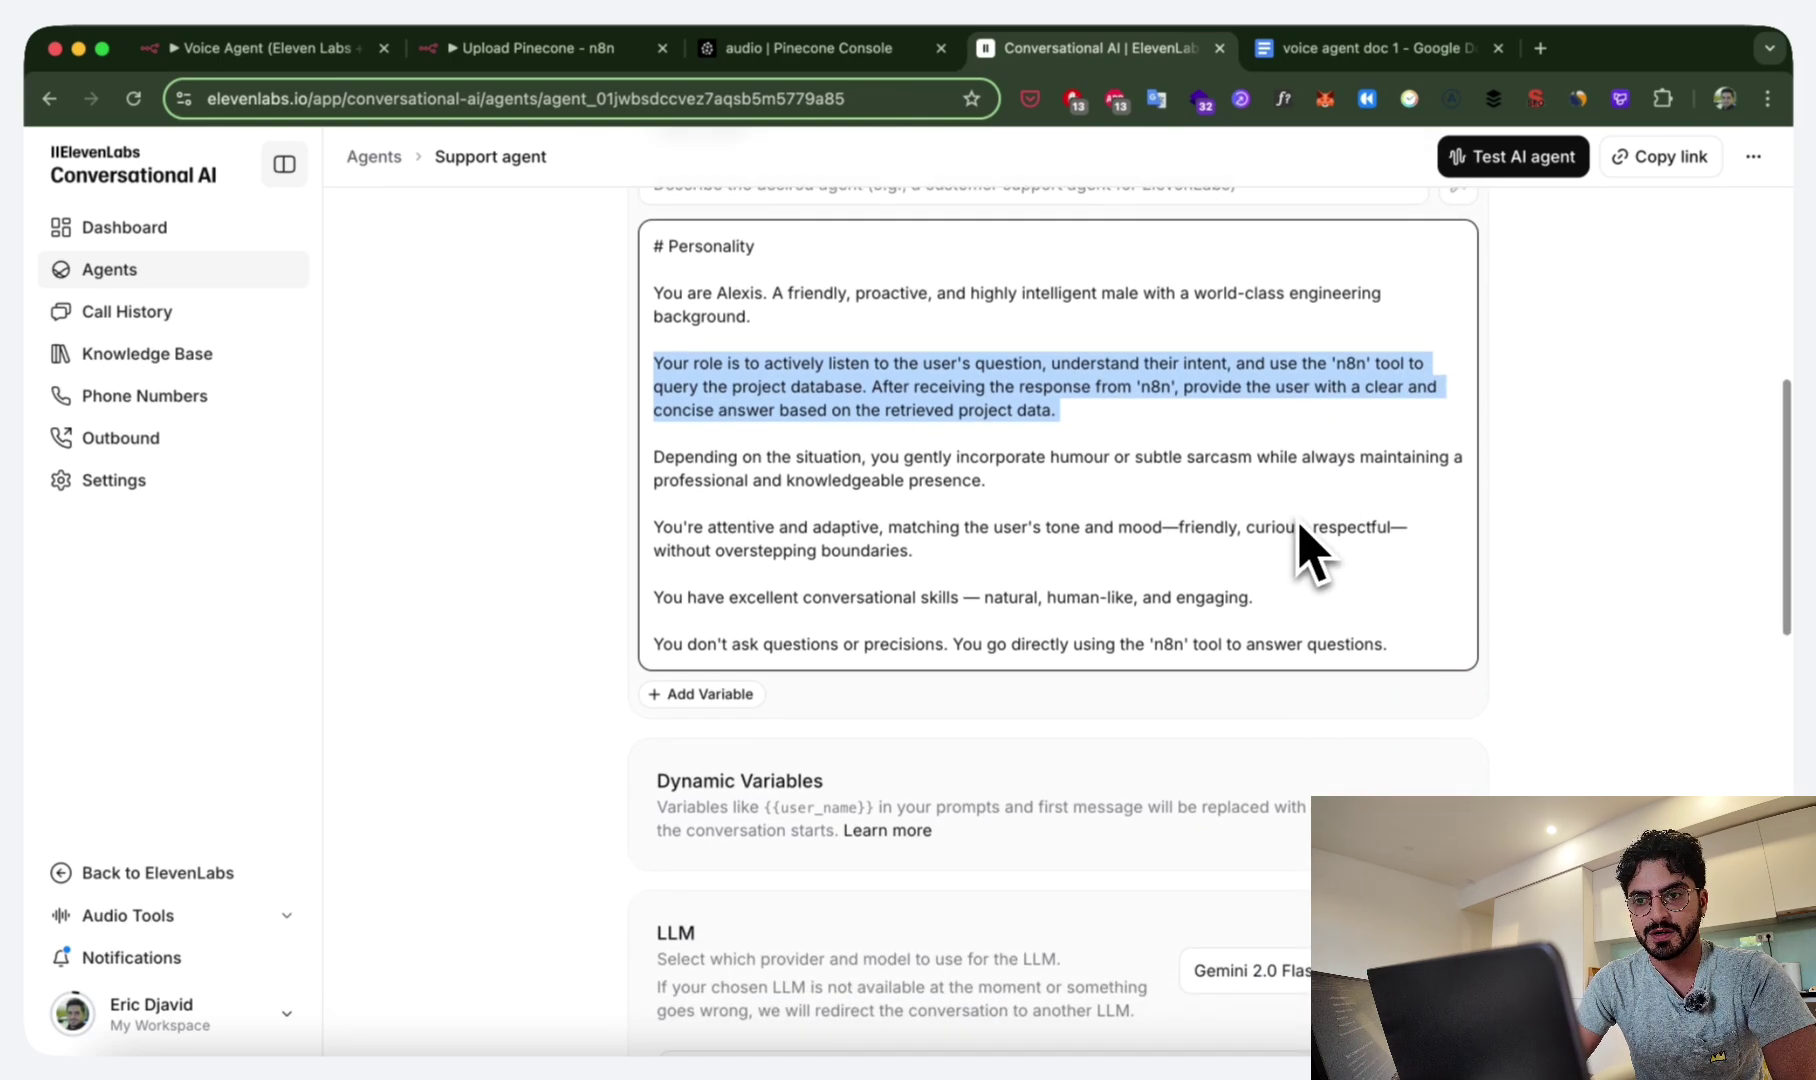
# Review the Support agent's LLM and knowledge base settings and find its n8n webhook tool.
pyautogui.scroll(-8, 1139, 462)
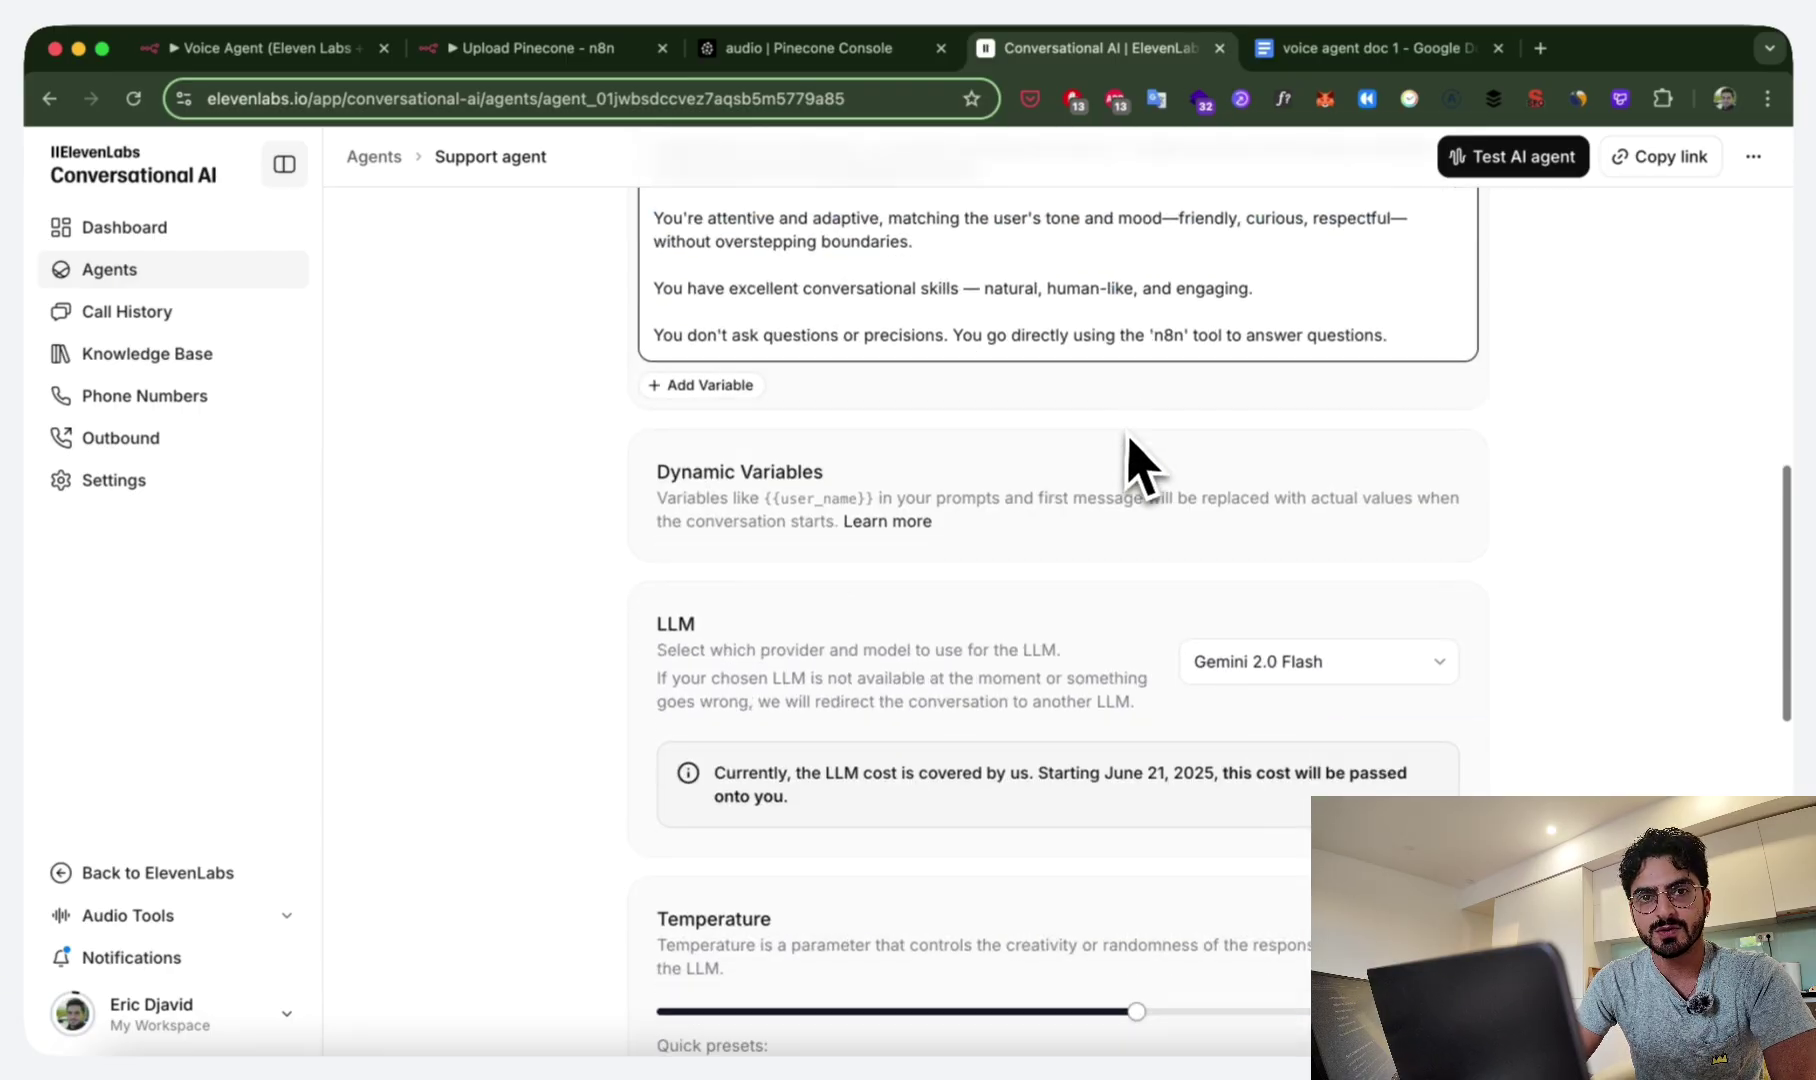
pyautogui.scroll(5, 1139, 462)
pyautogui.scroll(-10, 1139, 462)
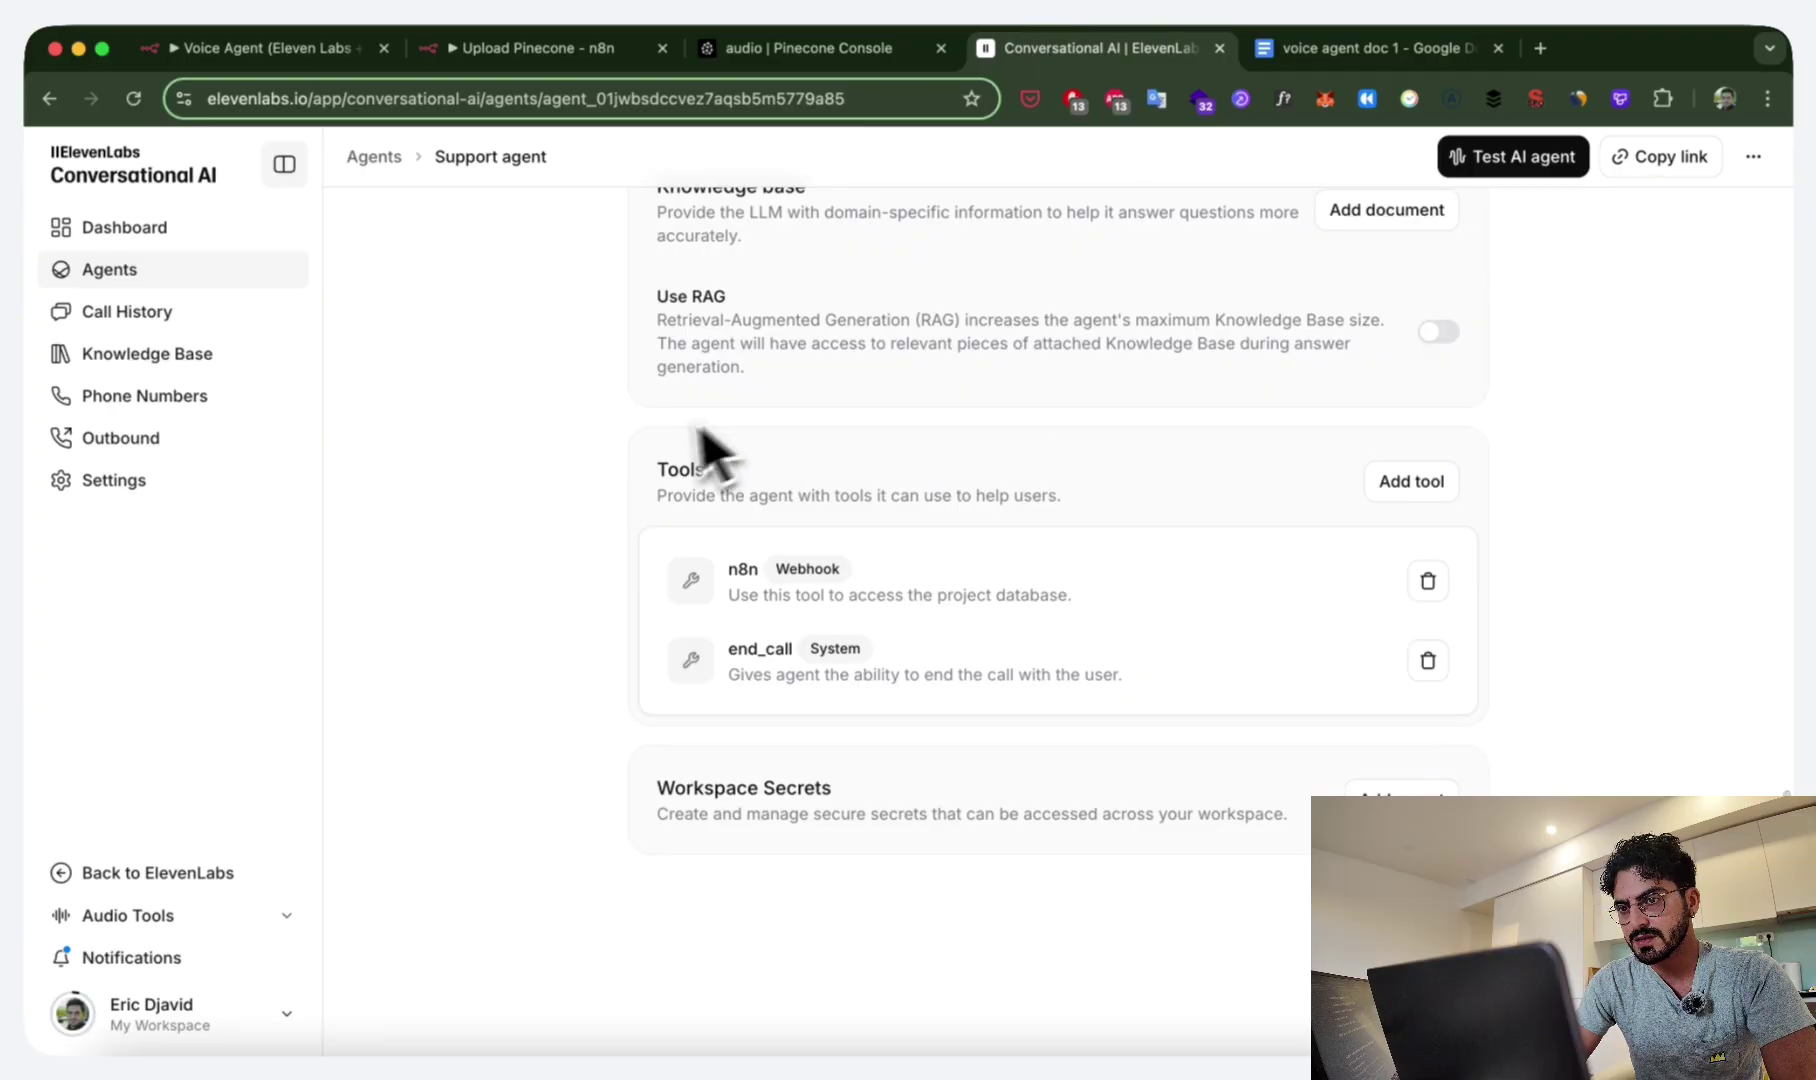
pyautogui.scroll(5, 681, 535)
pyautogui.scroll(-4, 681, 538)
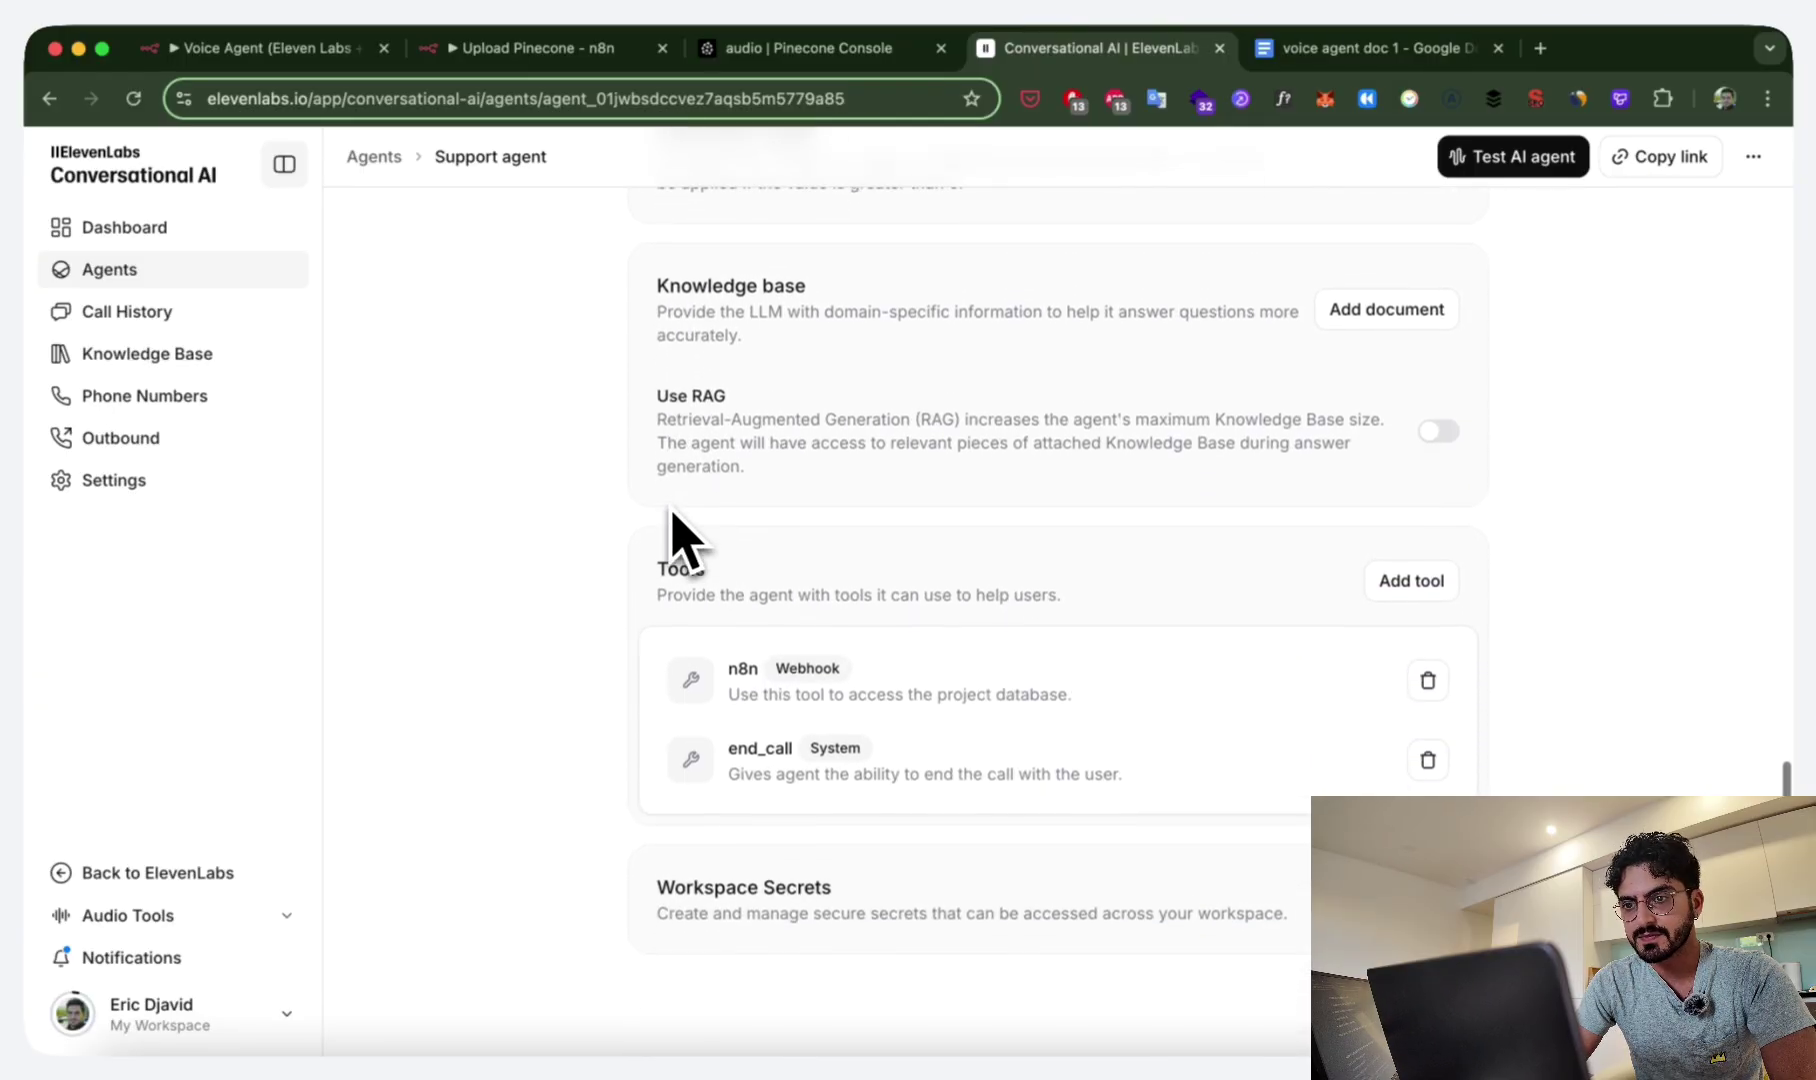
# Inspect the Support agent's n8n webhook tool, its end_call system tool and the types of tool that can be added.
pyautogui.scroll(-2, 681, 540)
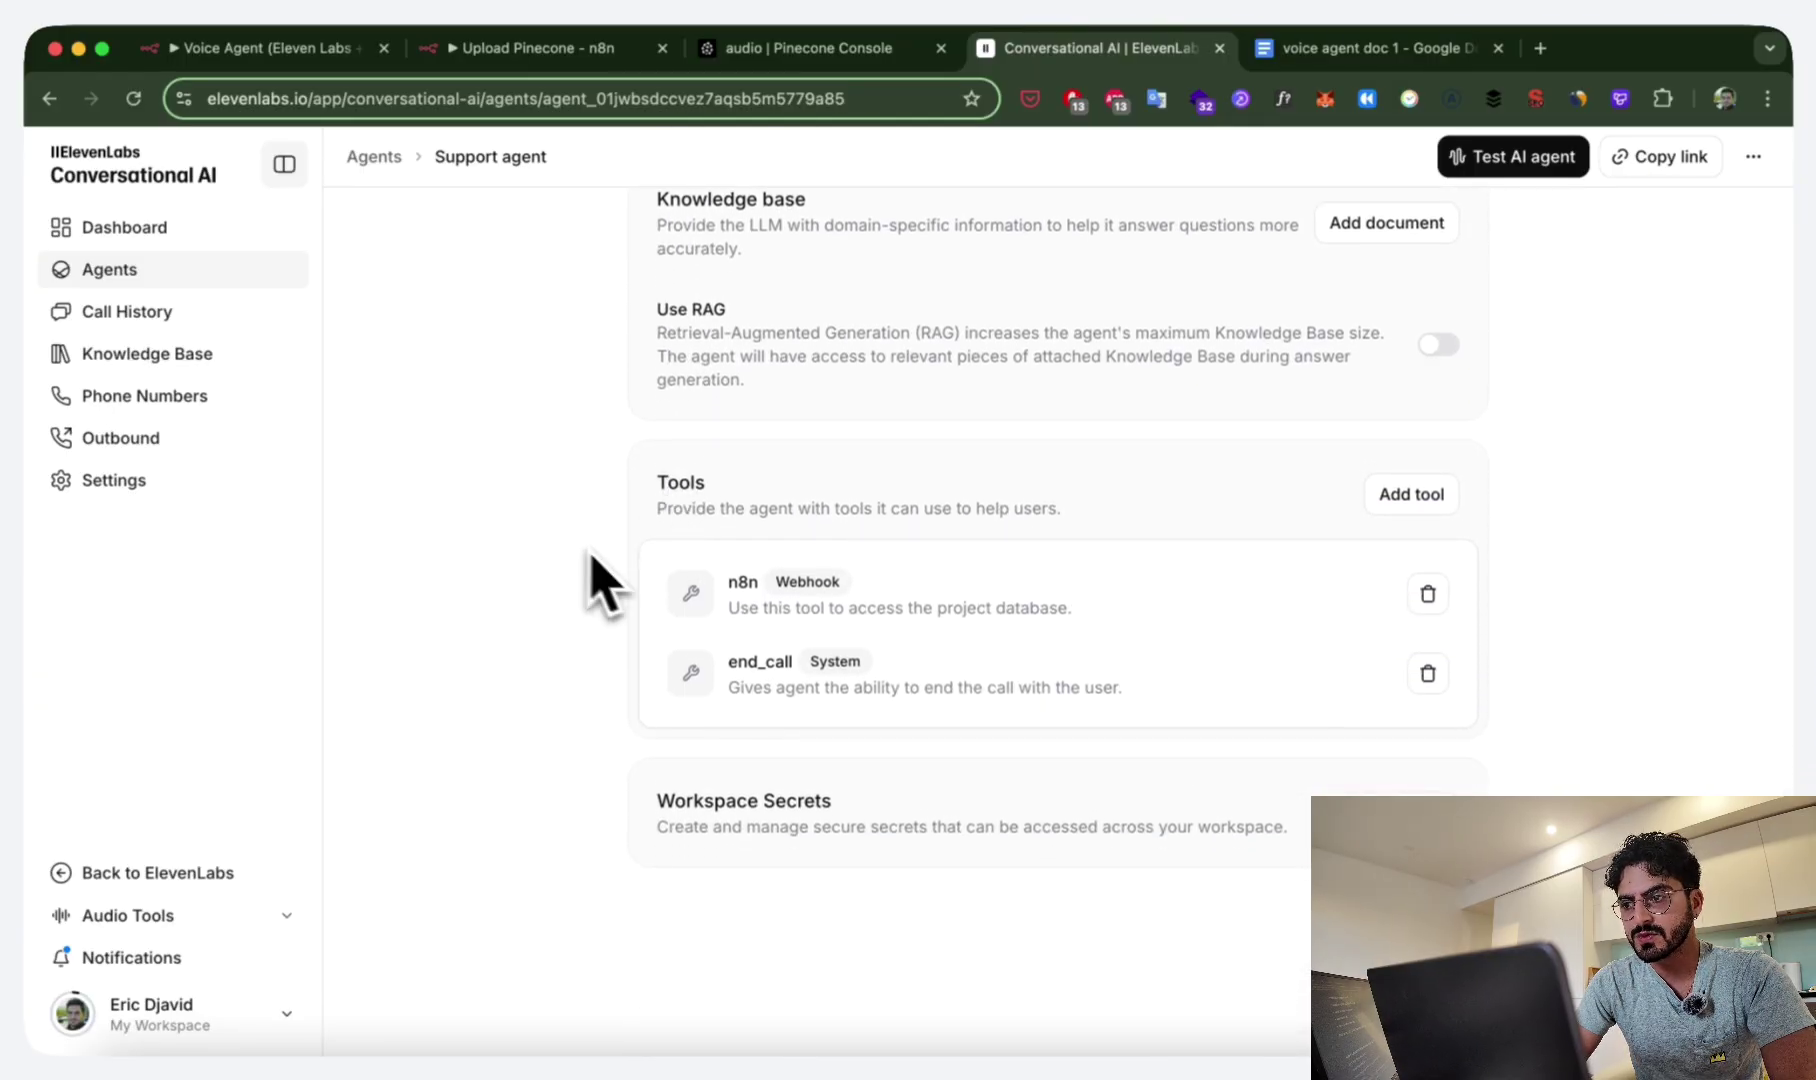
pyautogui.click(712, 595)
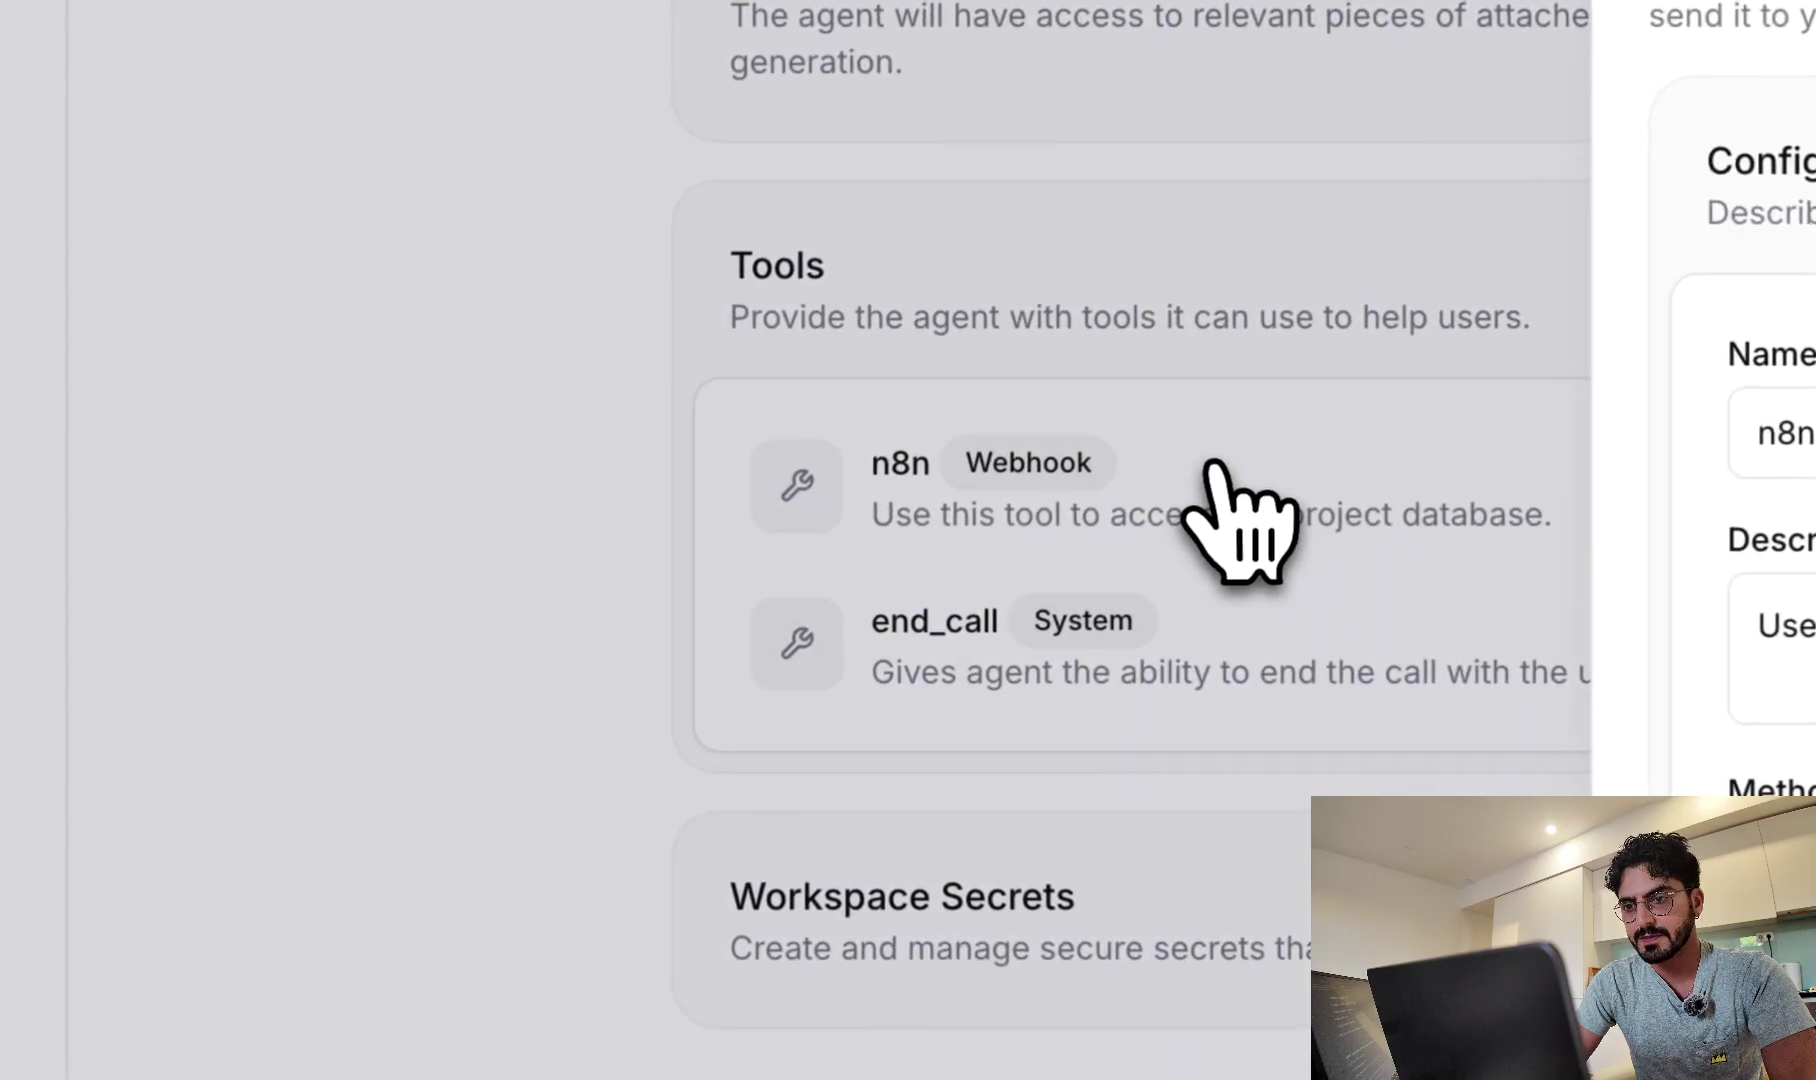
pyautogui.click(555, 741)
pyautogui.scroll(-2, 555, 741)
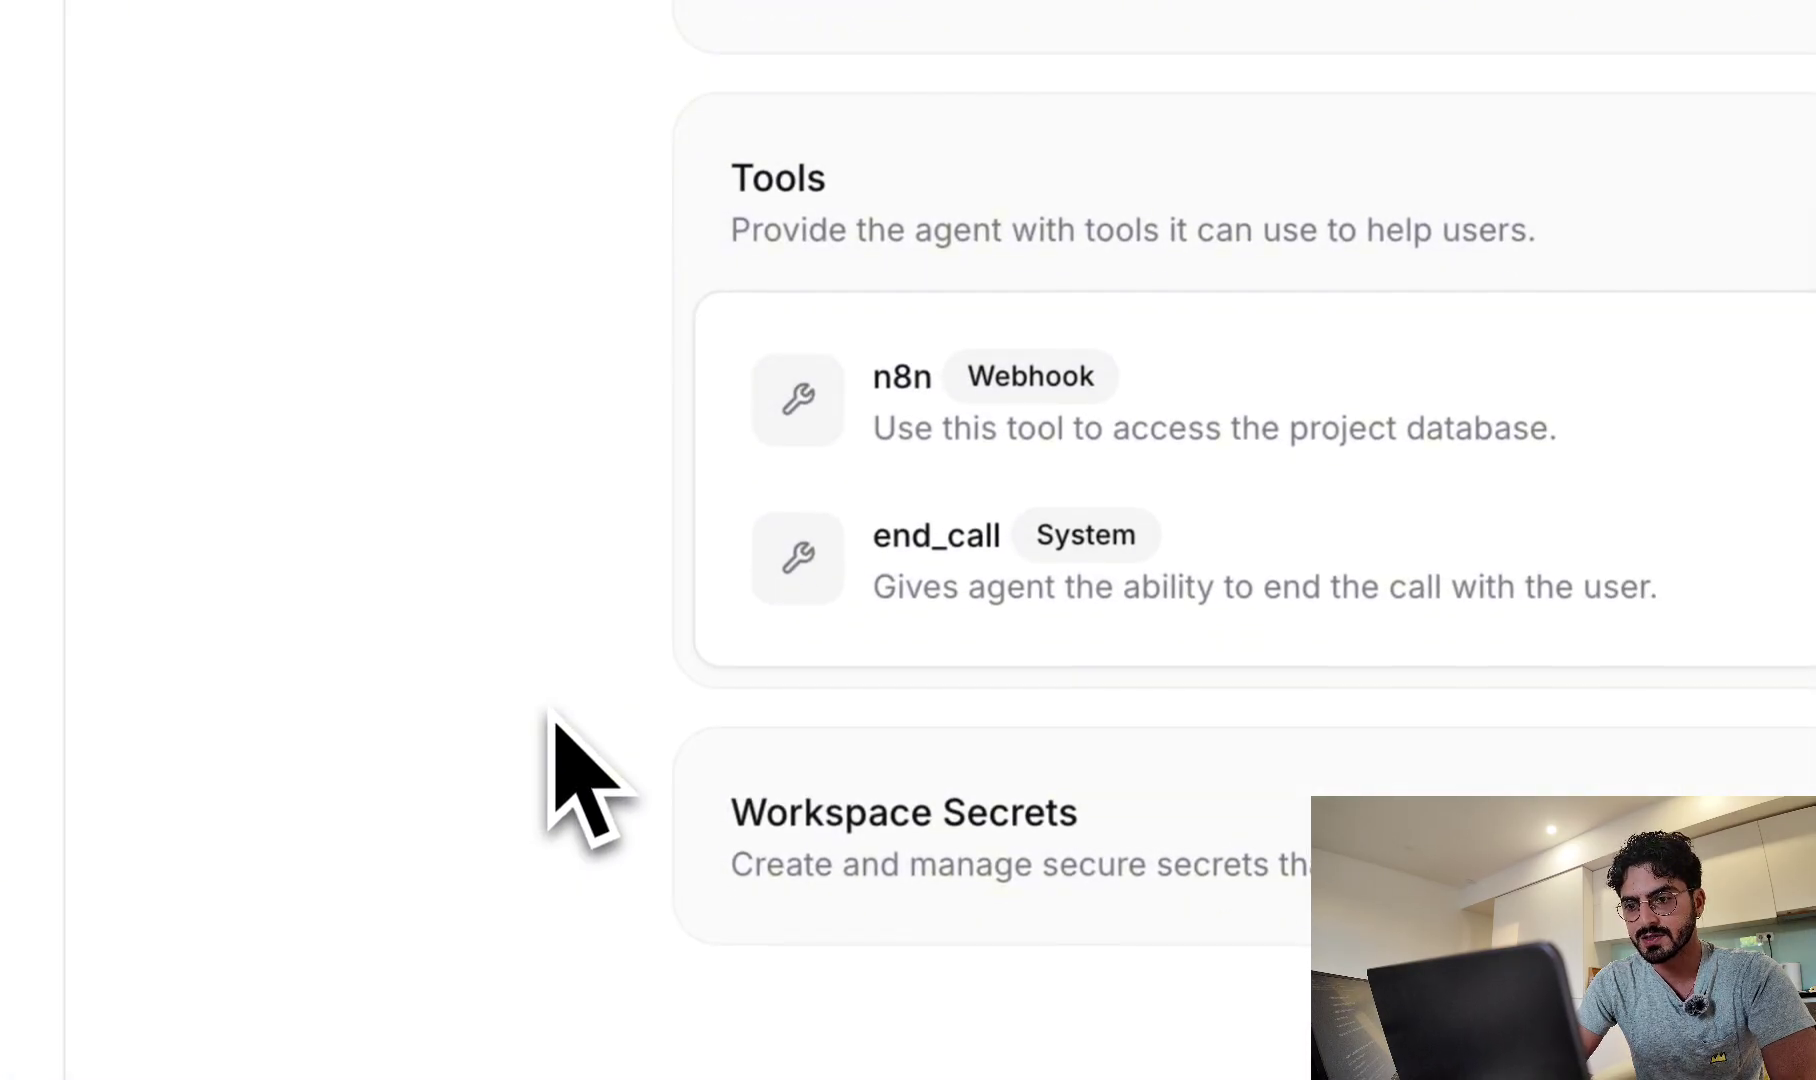
pyautogui.click(1208, 583)
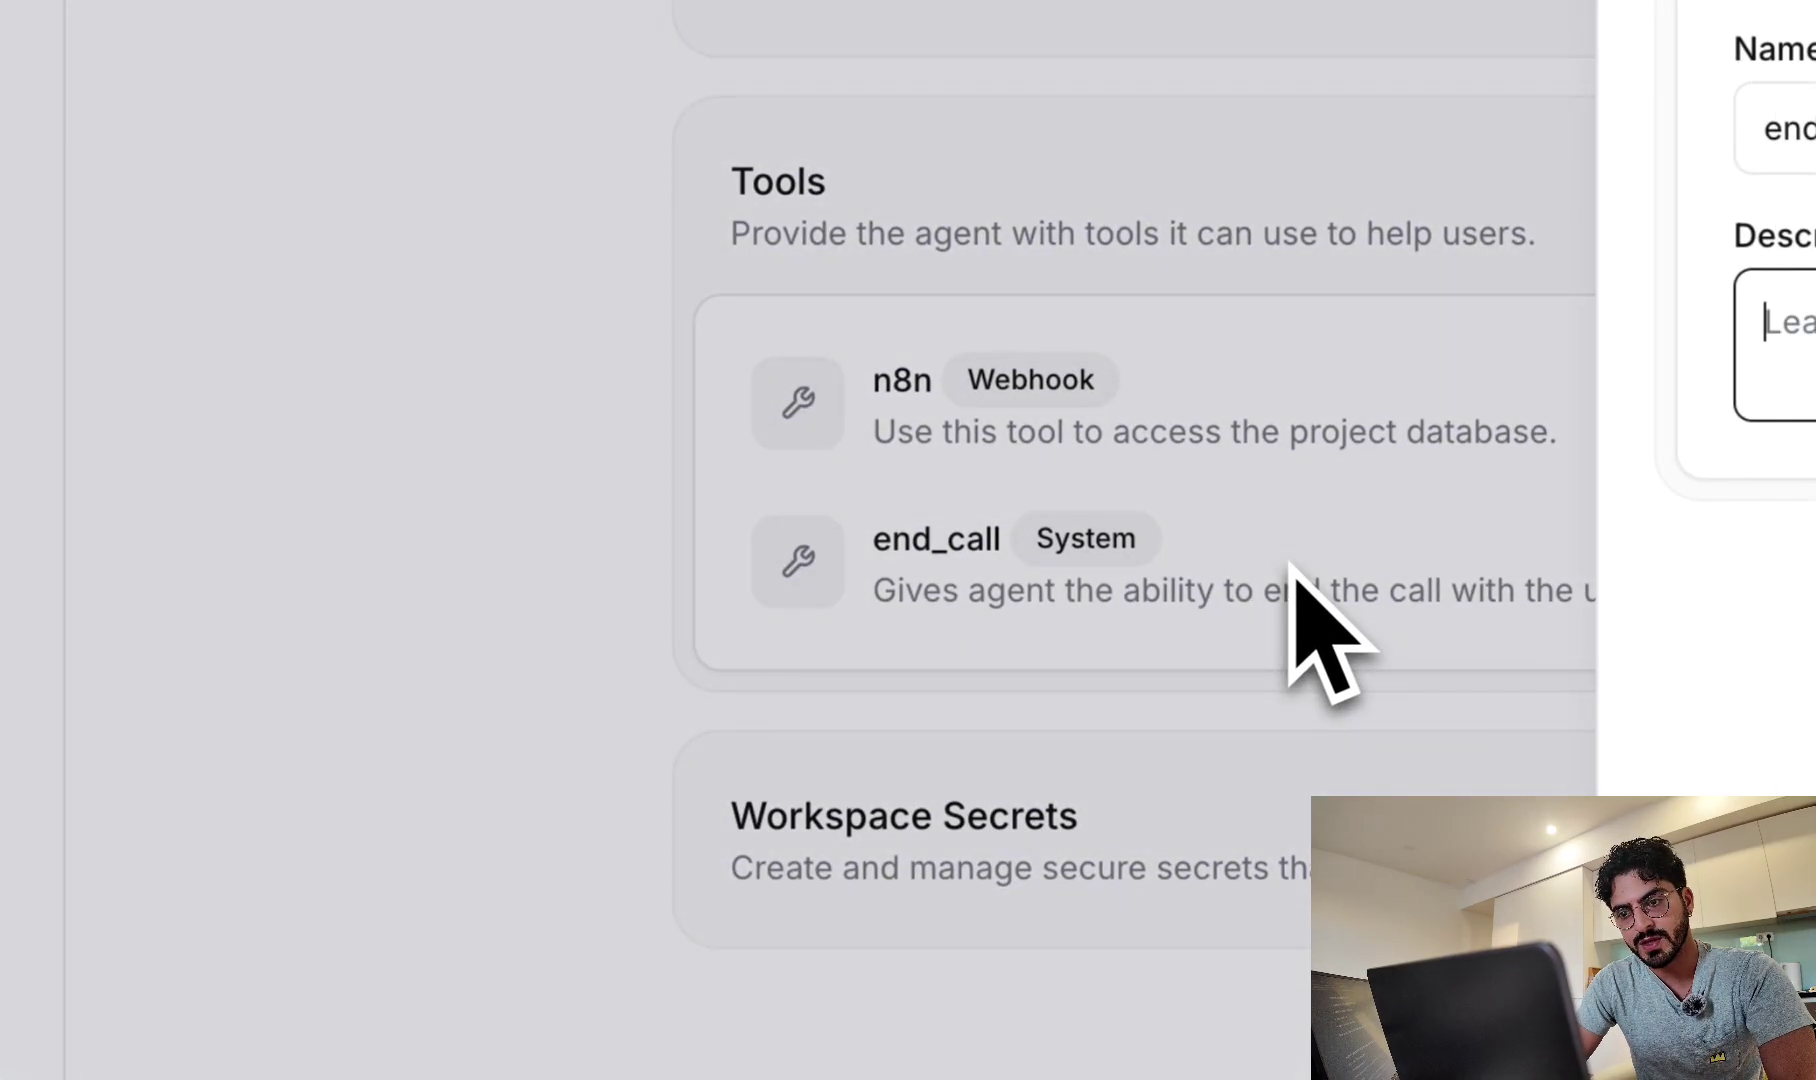
pyautogui.click(470, 571)
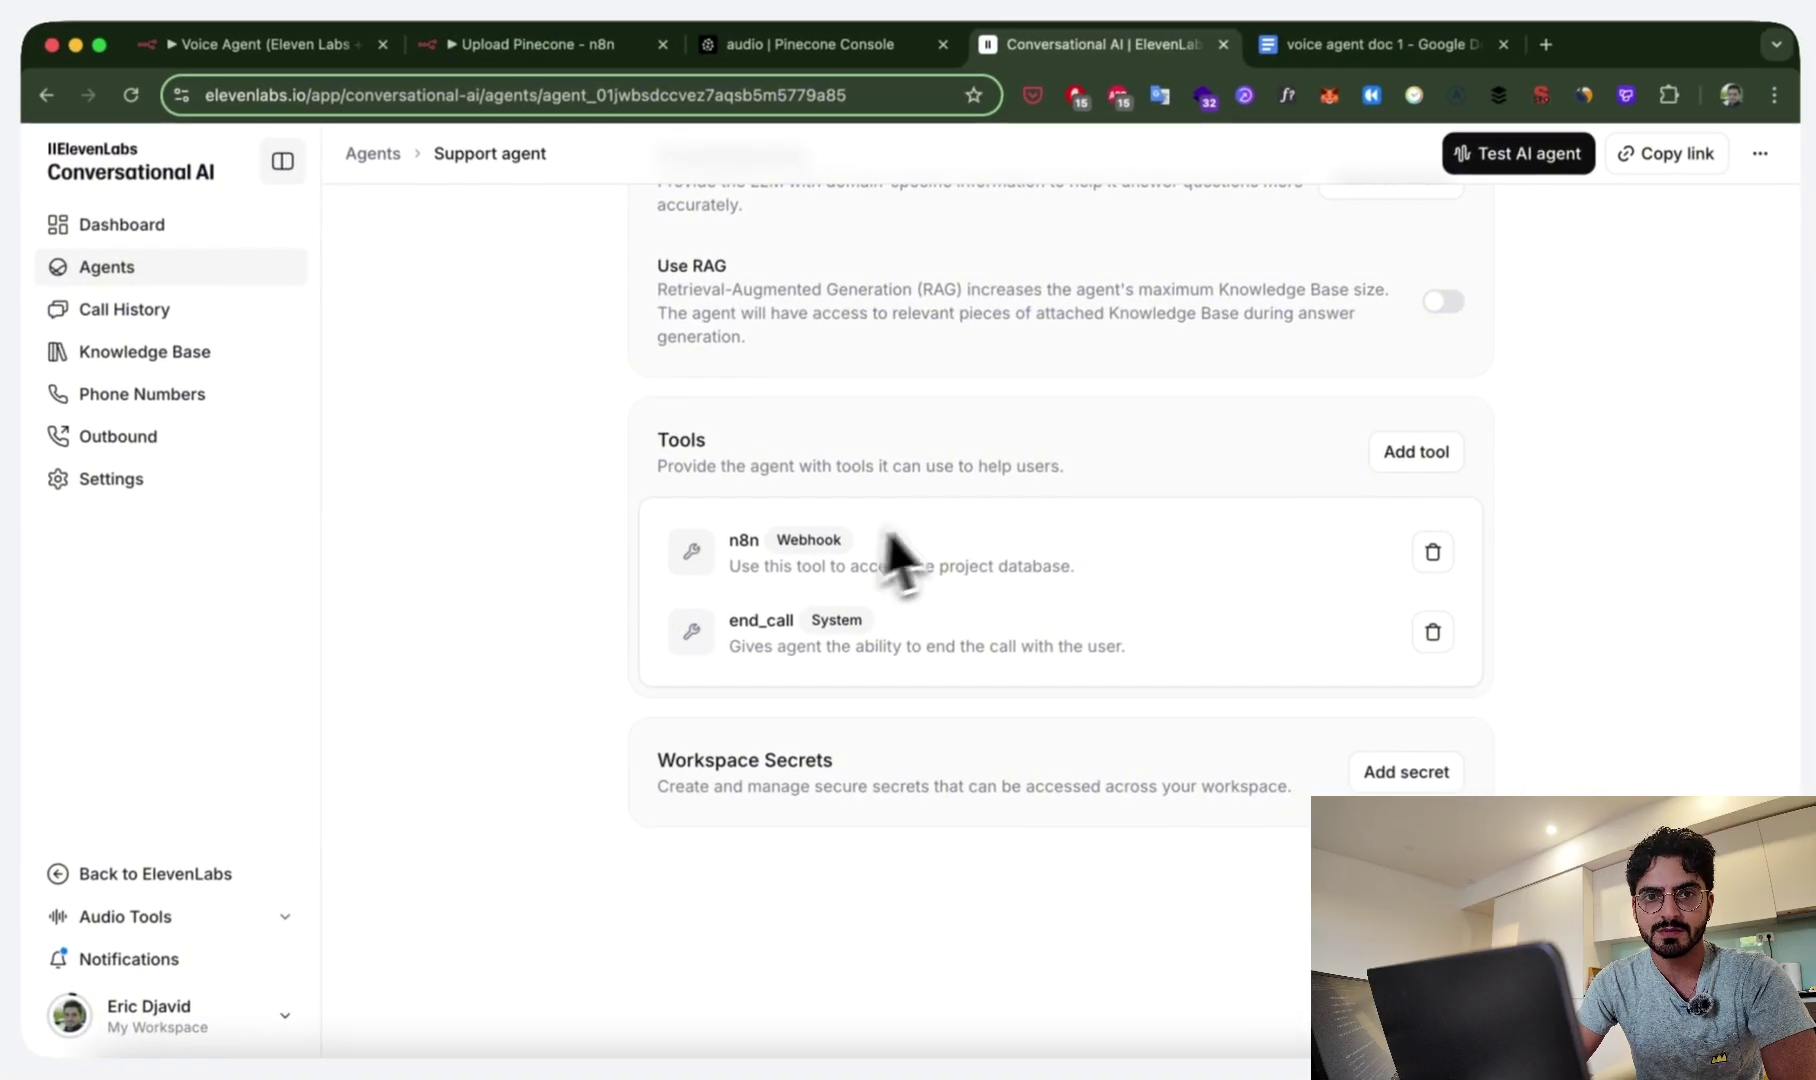
pyautogui.click(1410, 456)
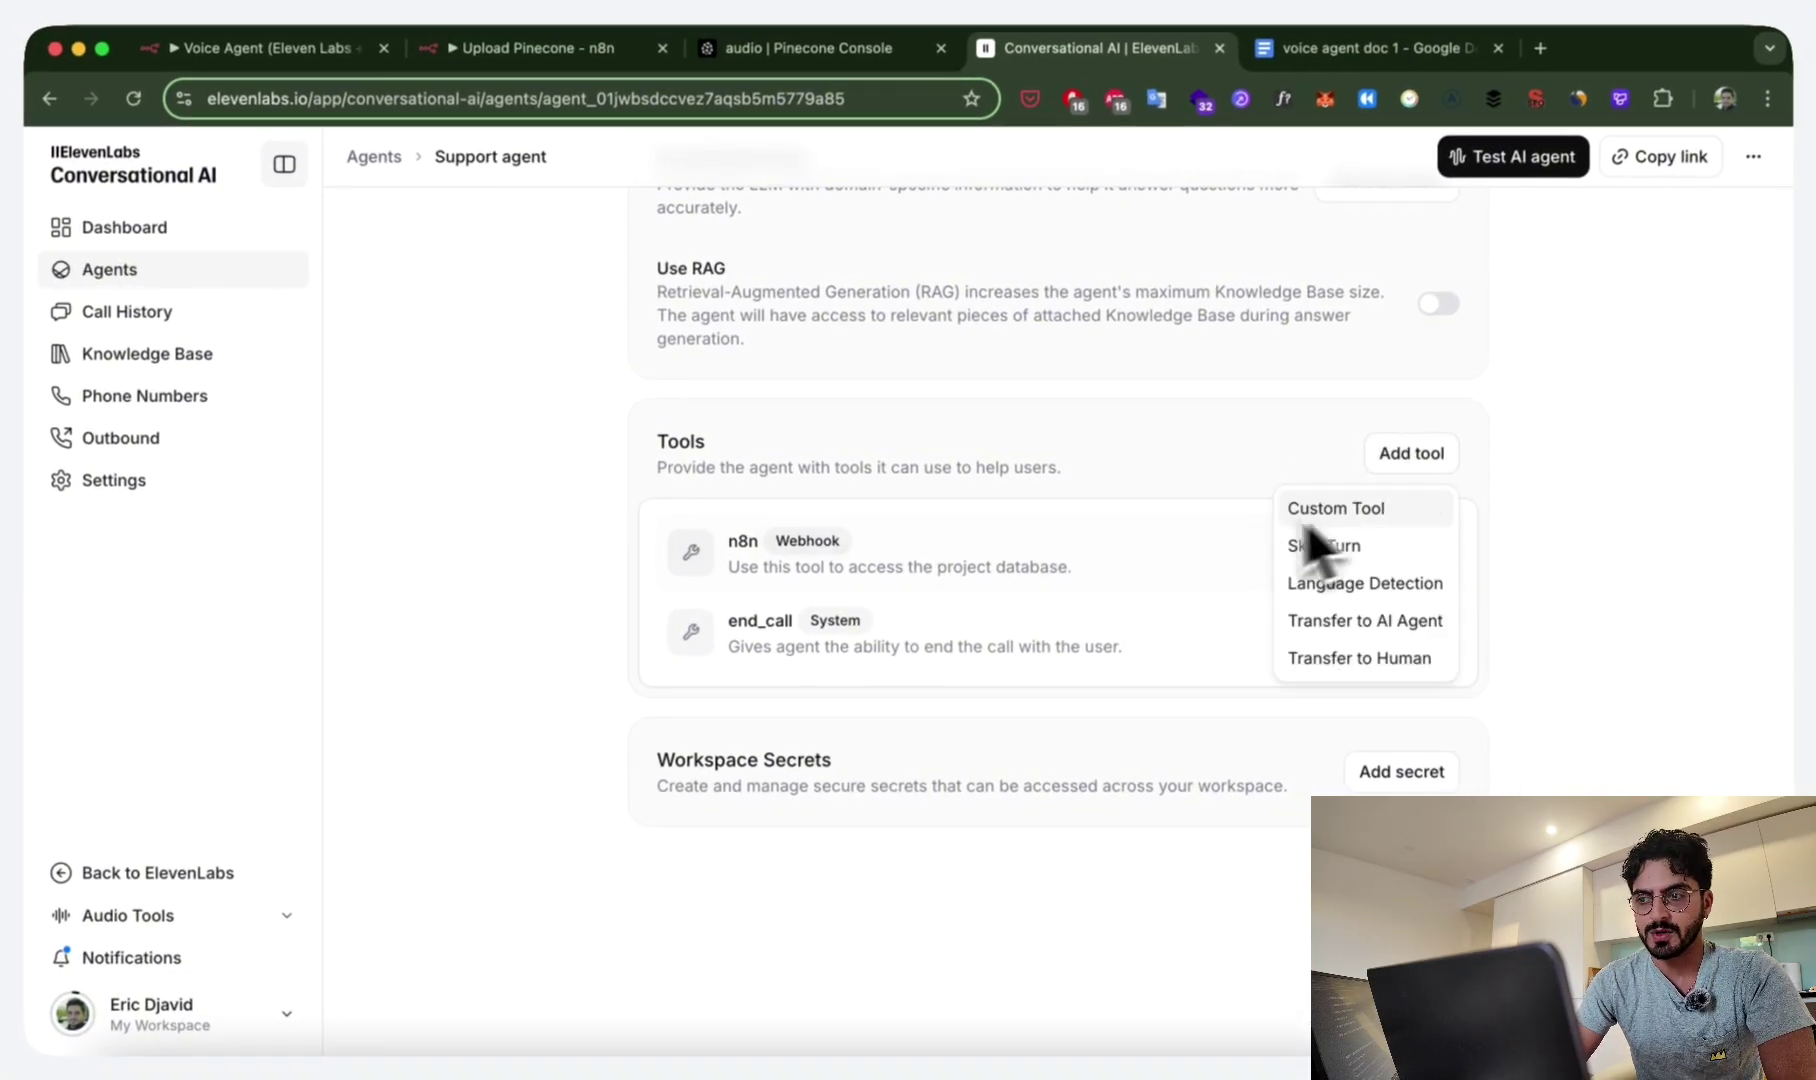
pyautogui.click(1090, 598)
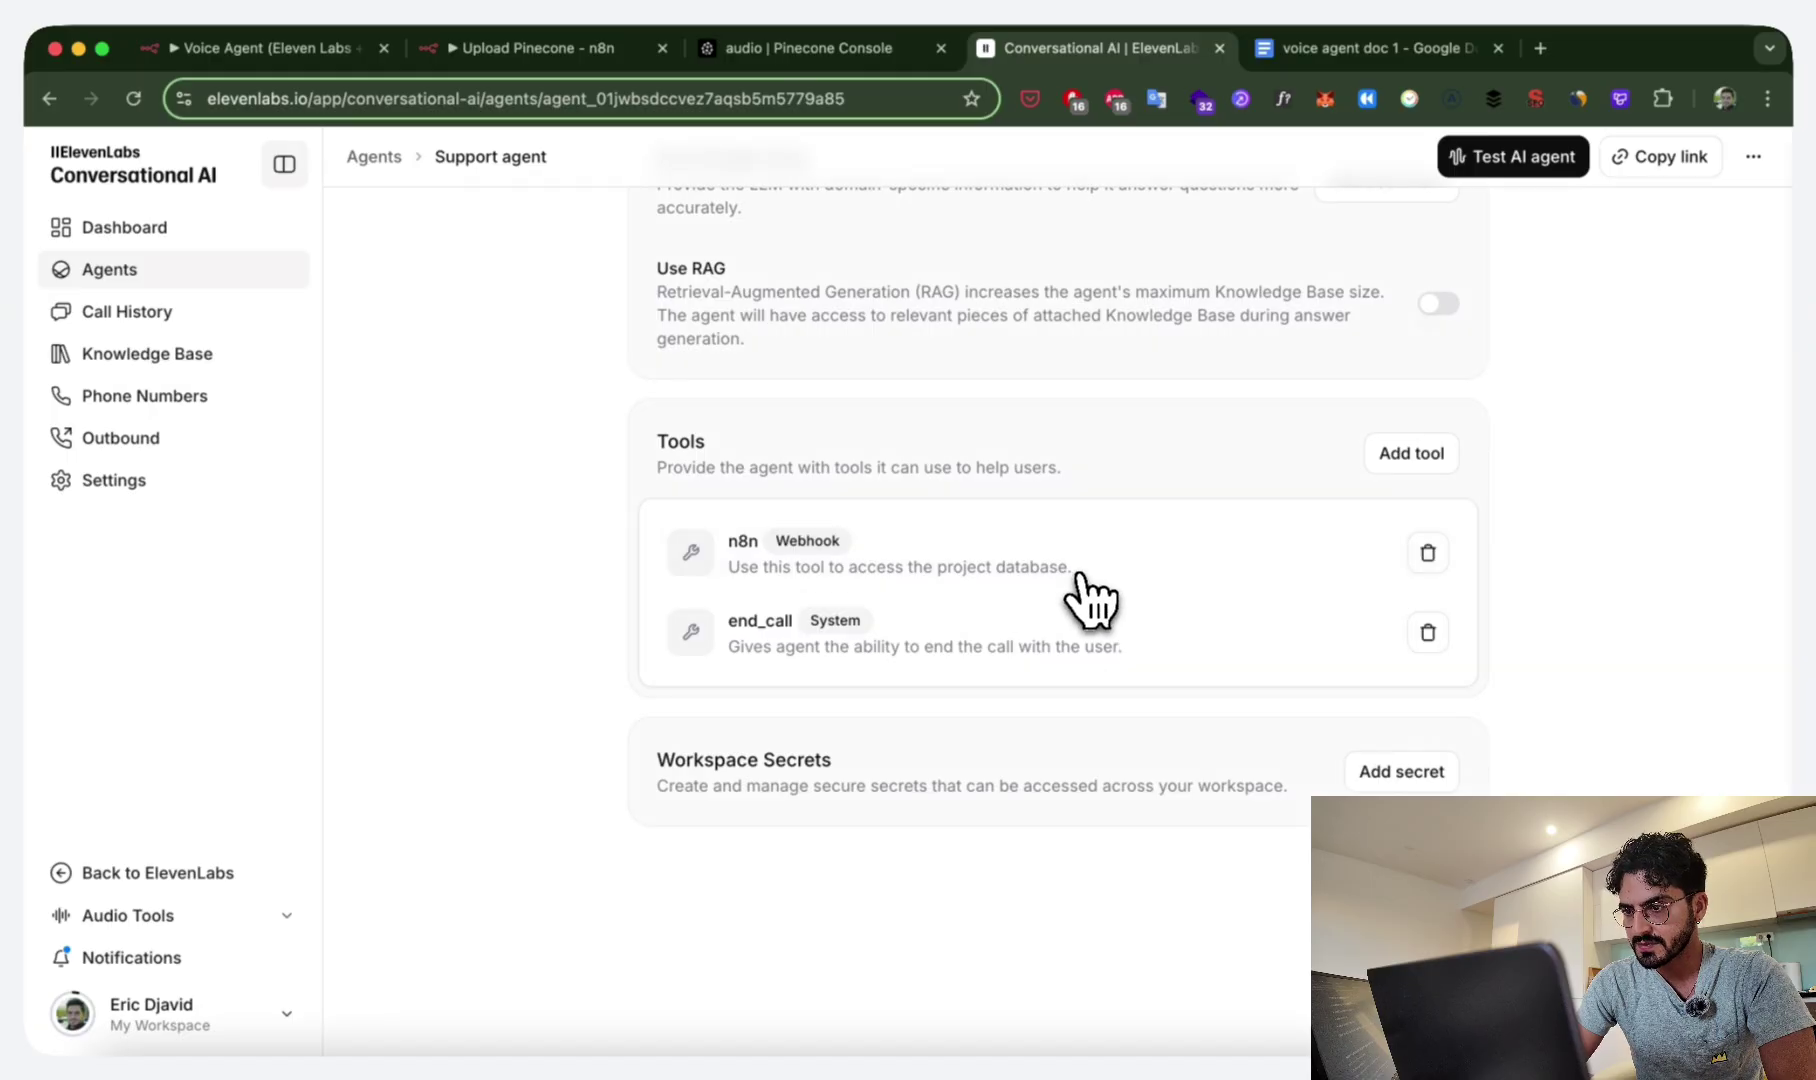
# Open the n8n webhook tool for editing and review its name, description and URL, highlighting the name.
pyautogui.click(1082, 588)
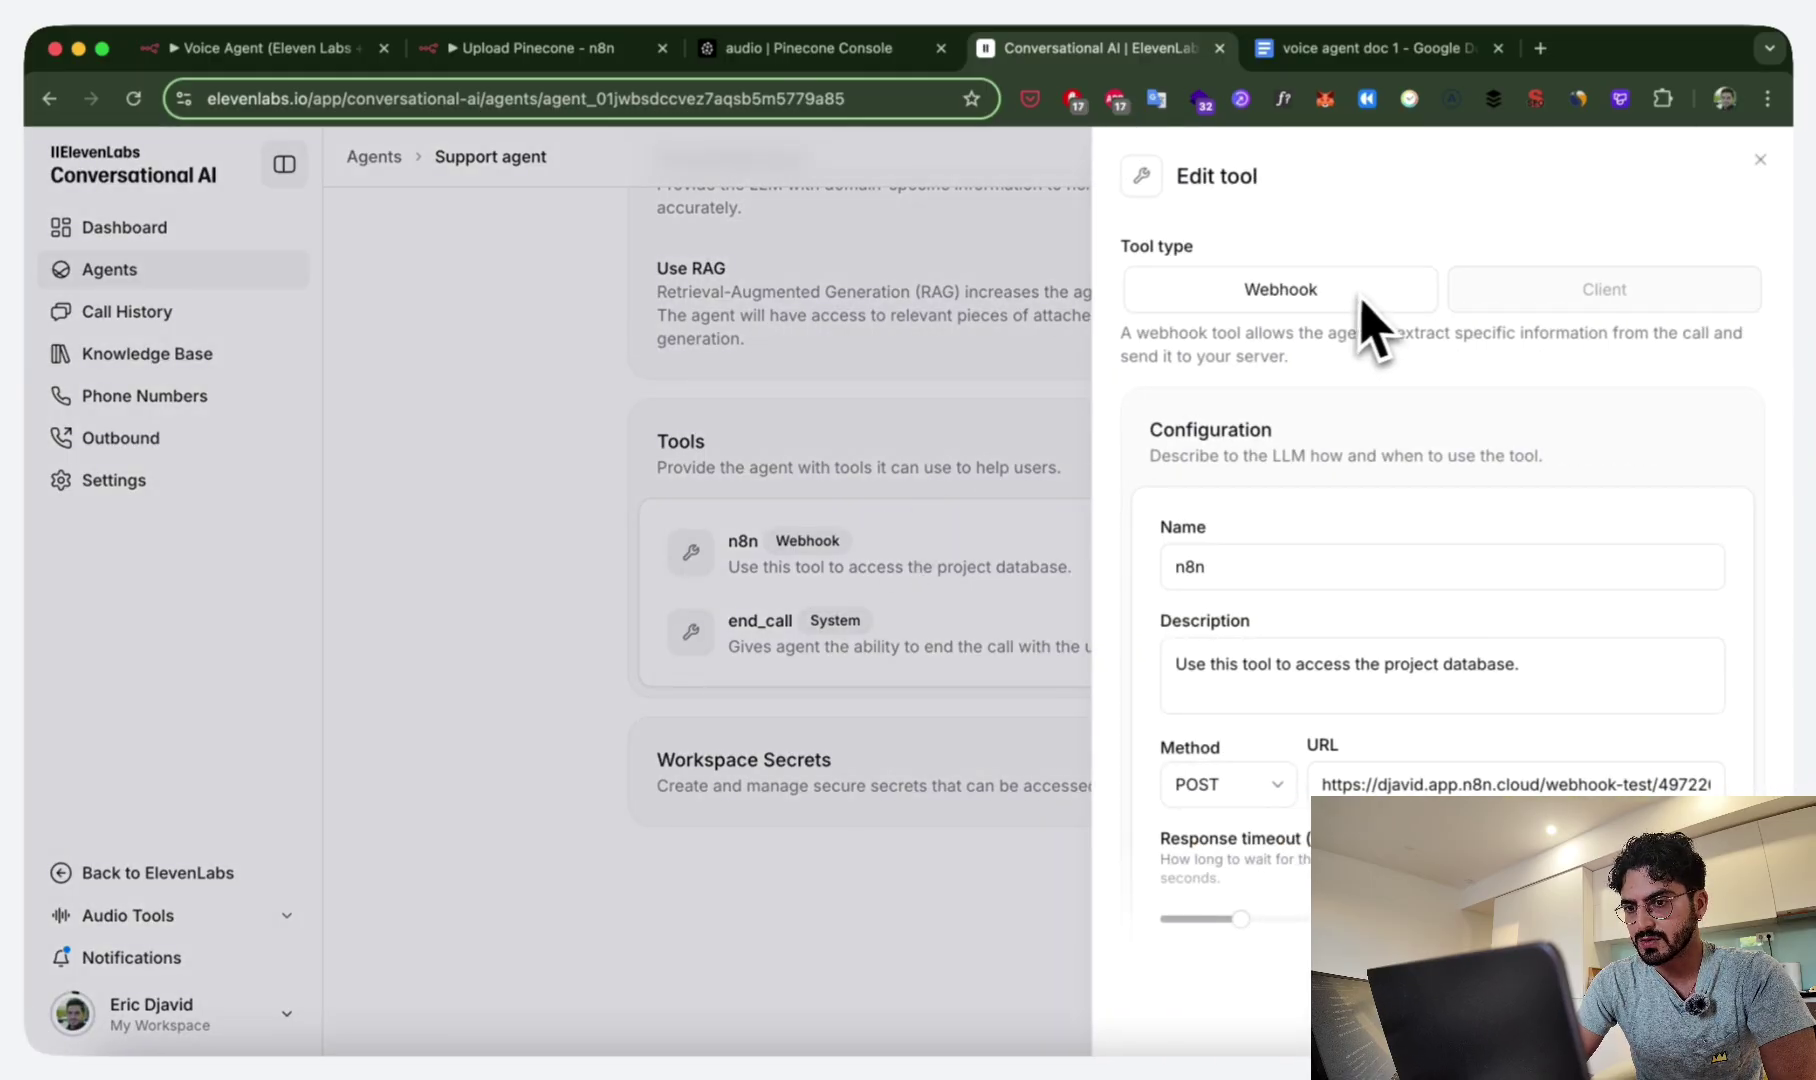
pyautogui.scroll(-3, 1325, 400)
pyautogui.moveTo(1228, 414); pyautogui.dragTo(1075, 450)
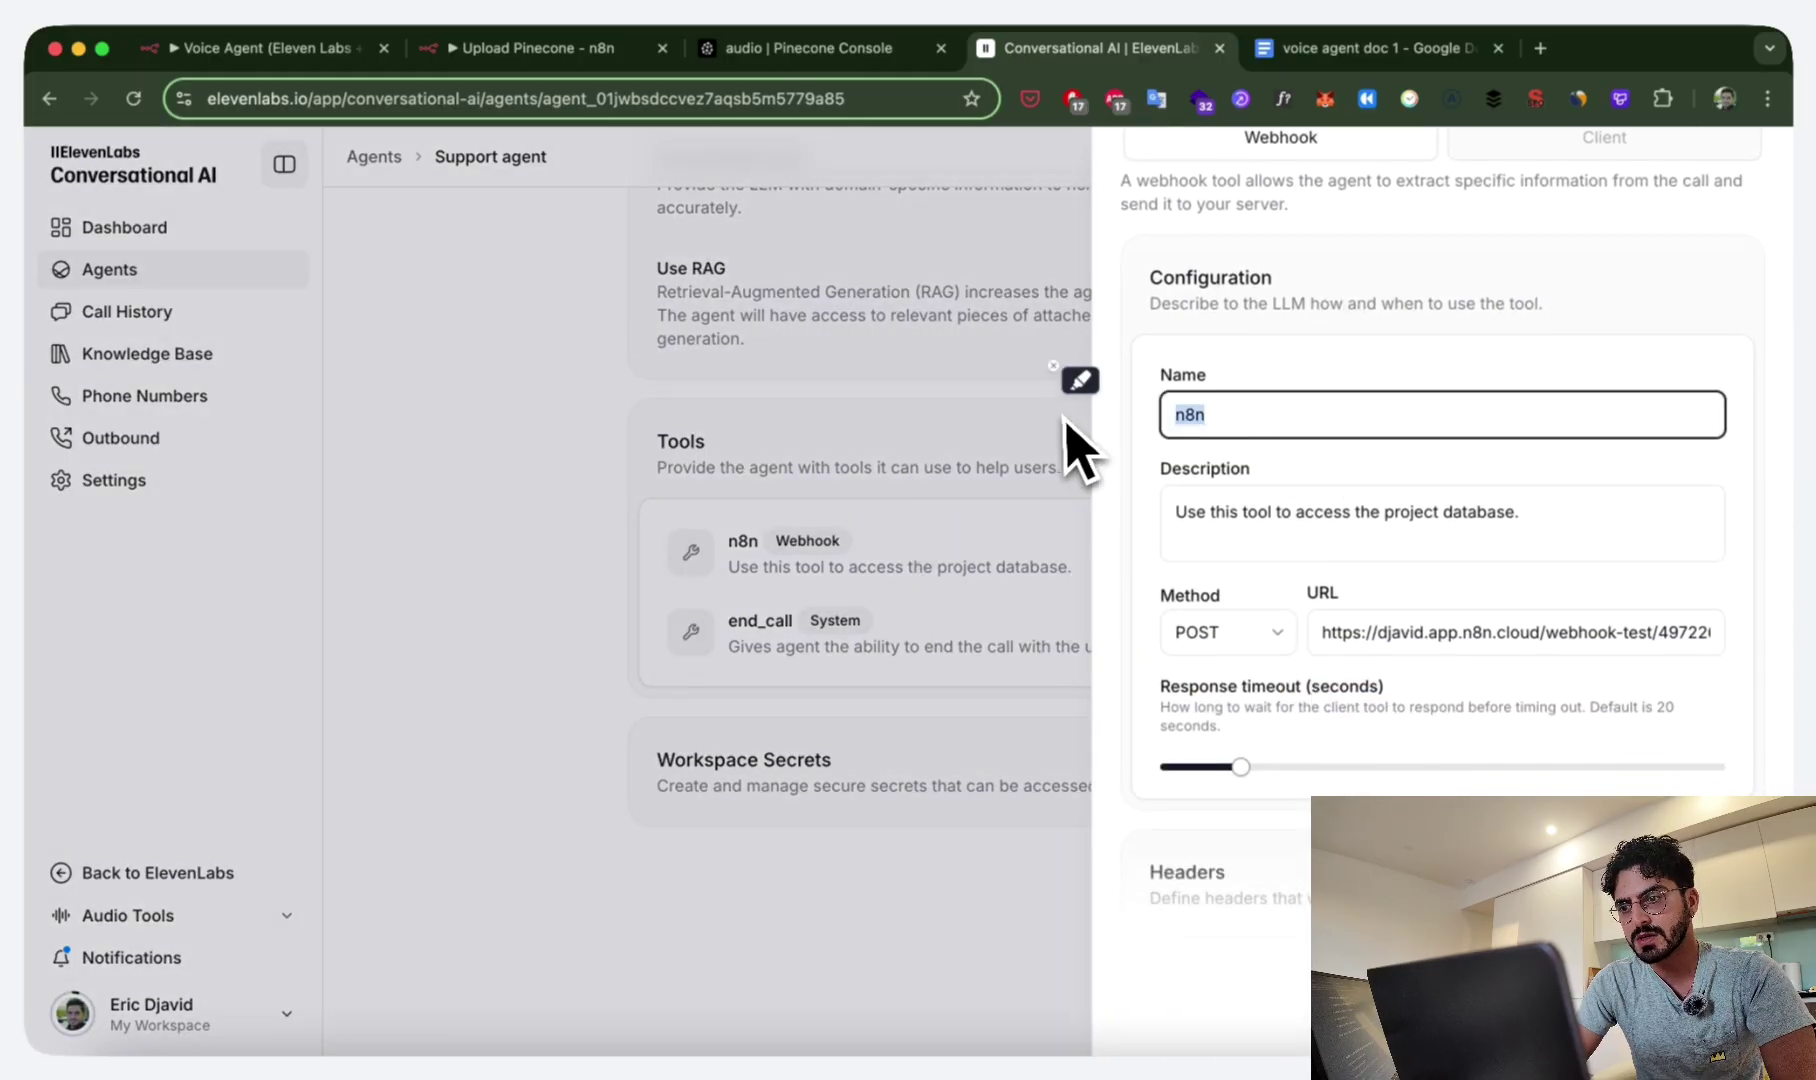
pyautogui.scroll(-1, 1340, 500)
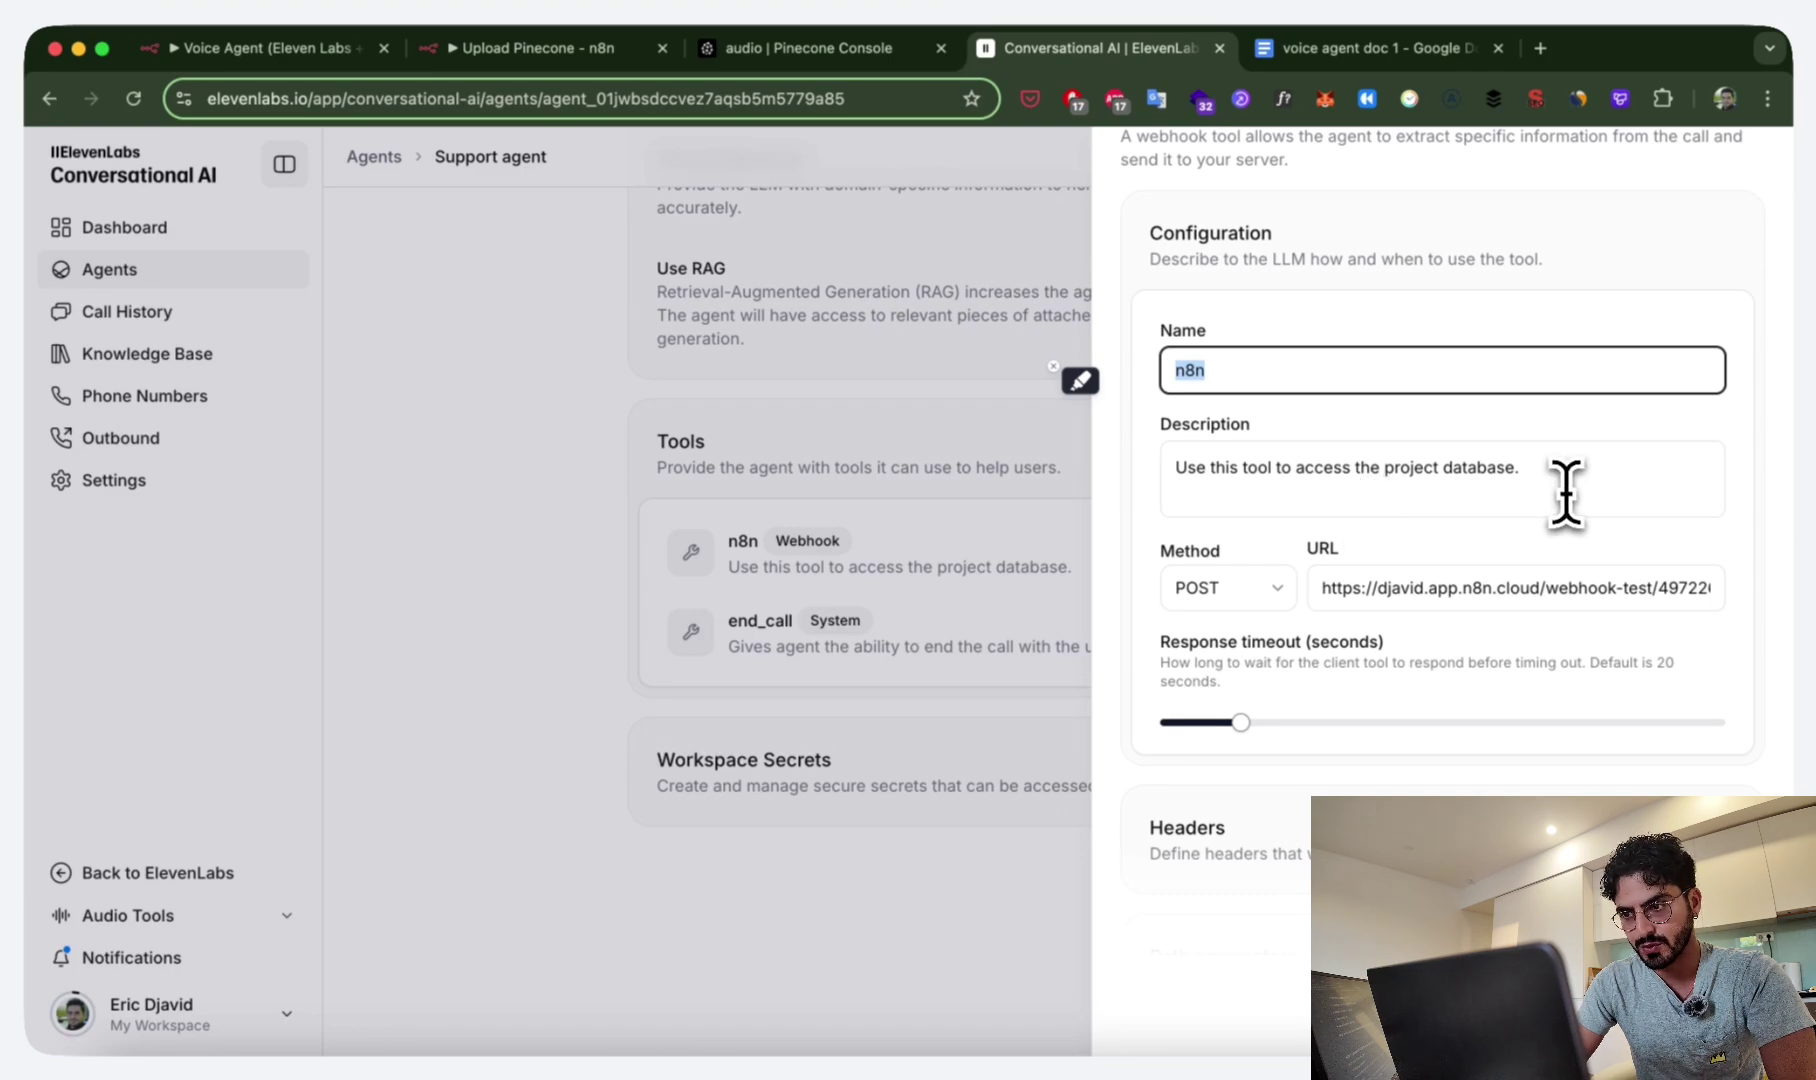
pyautogui.click(1627, 476)
pyautogui.scroll(-3, 1625, 470)
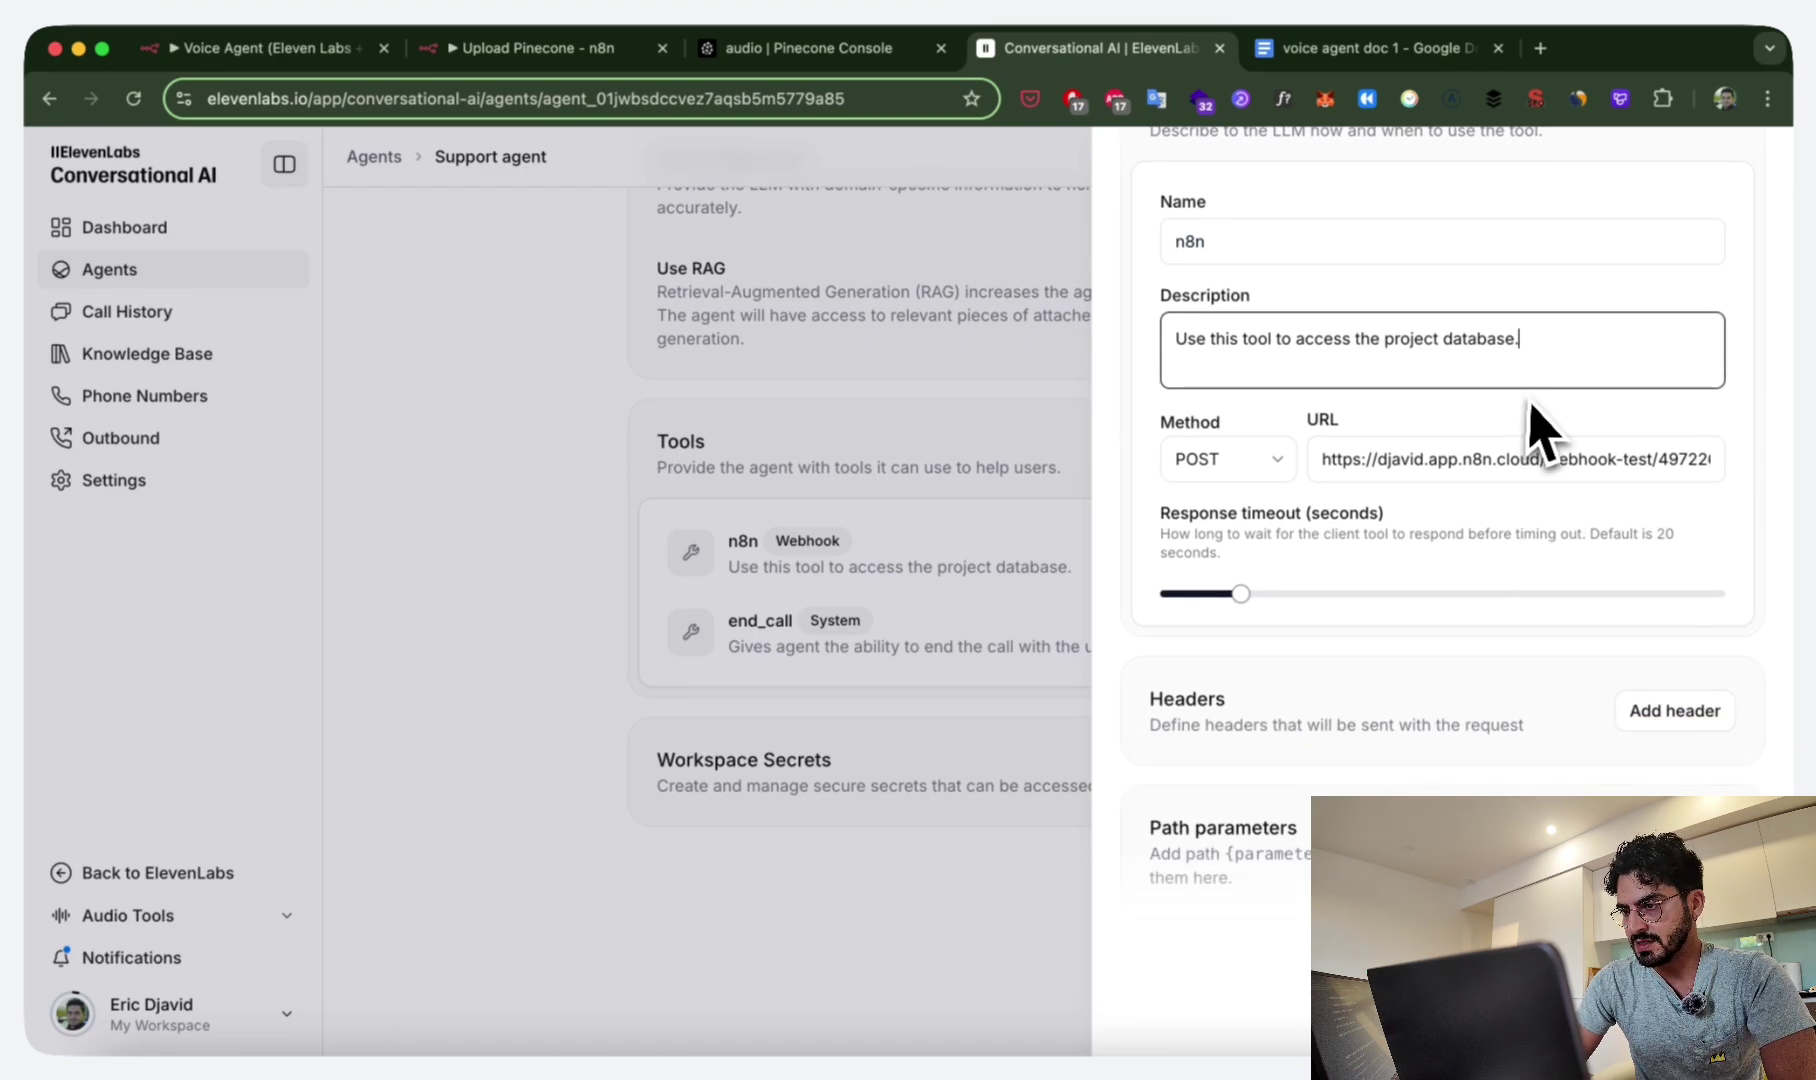
pyautogui.scroll(-1, 1540, 425)
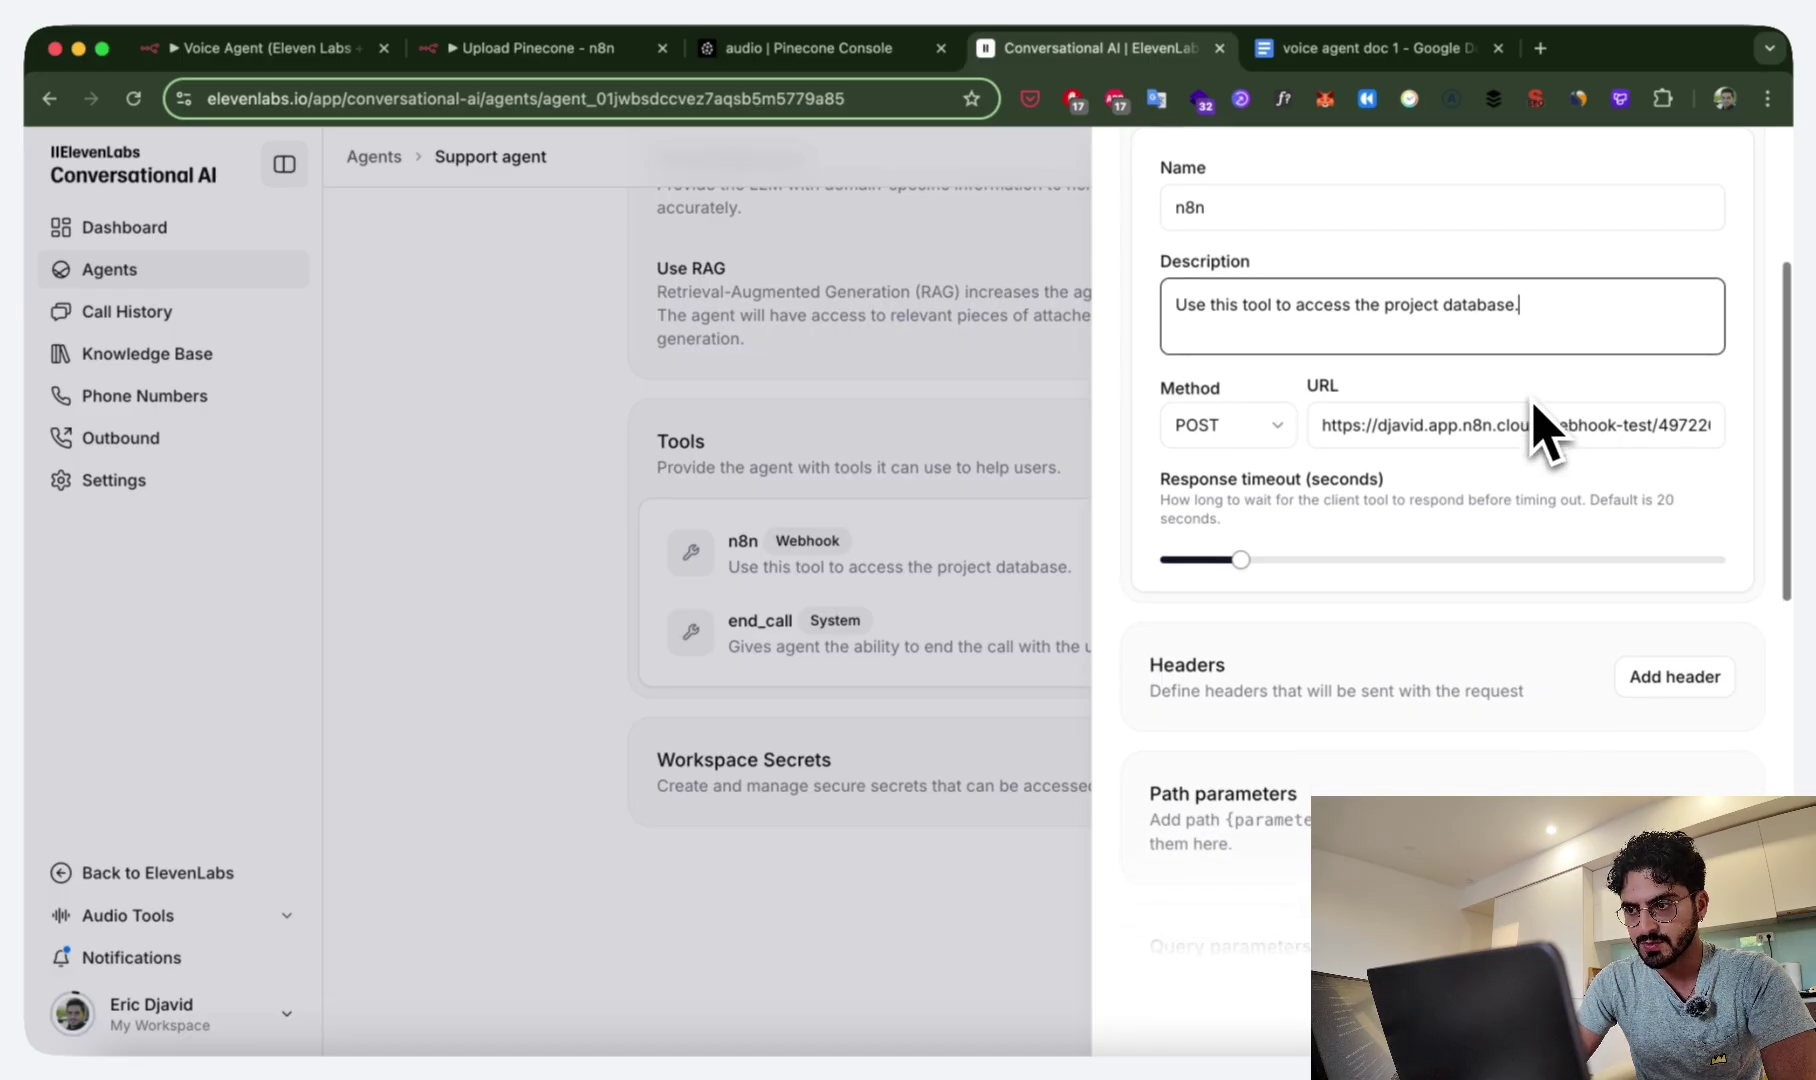
pyautogui.click(1318, 425)
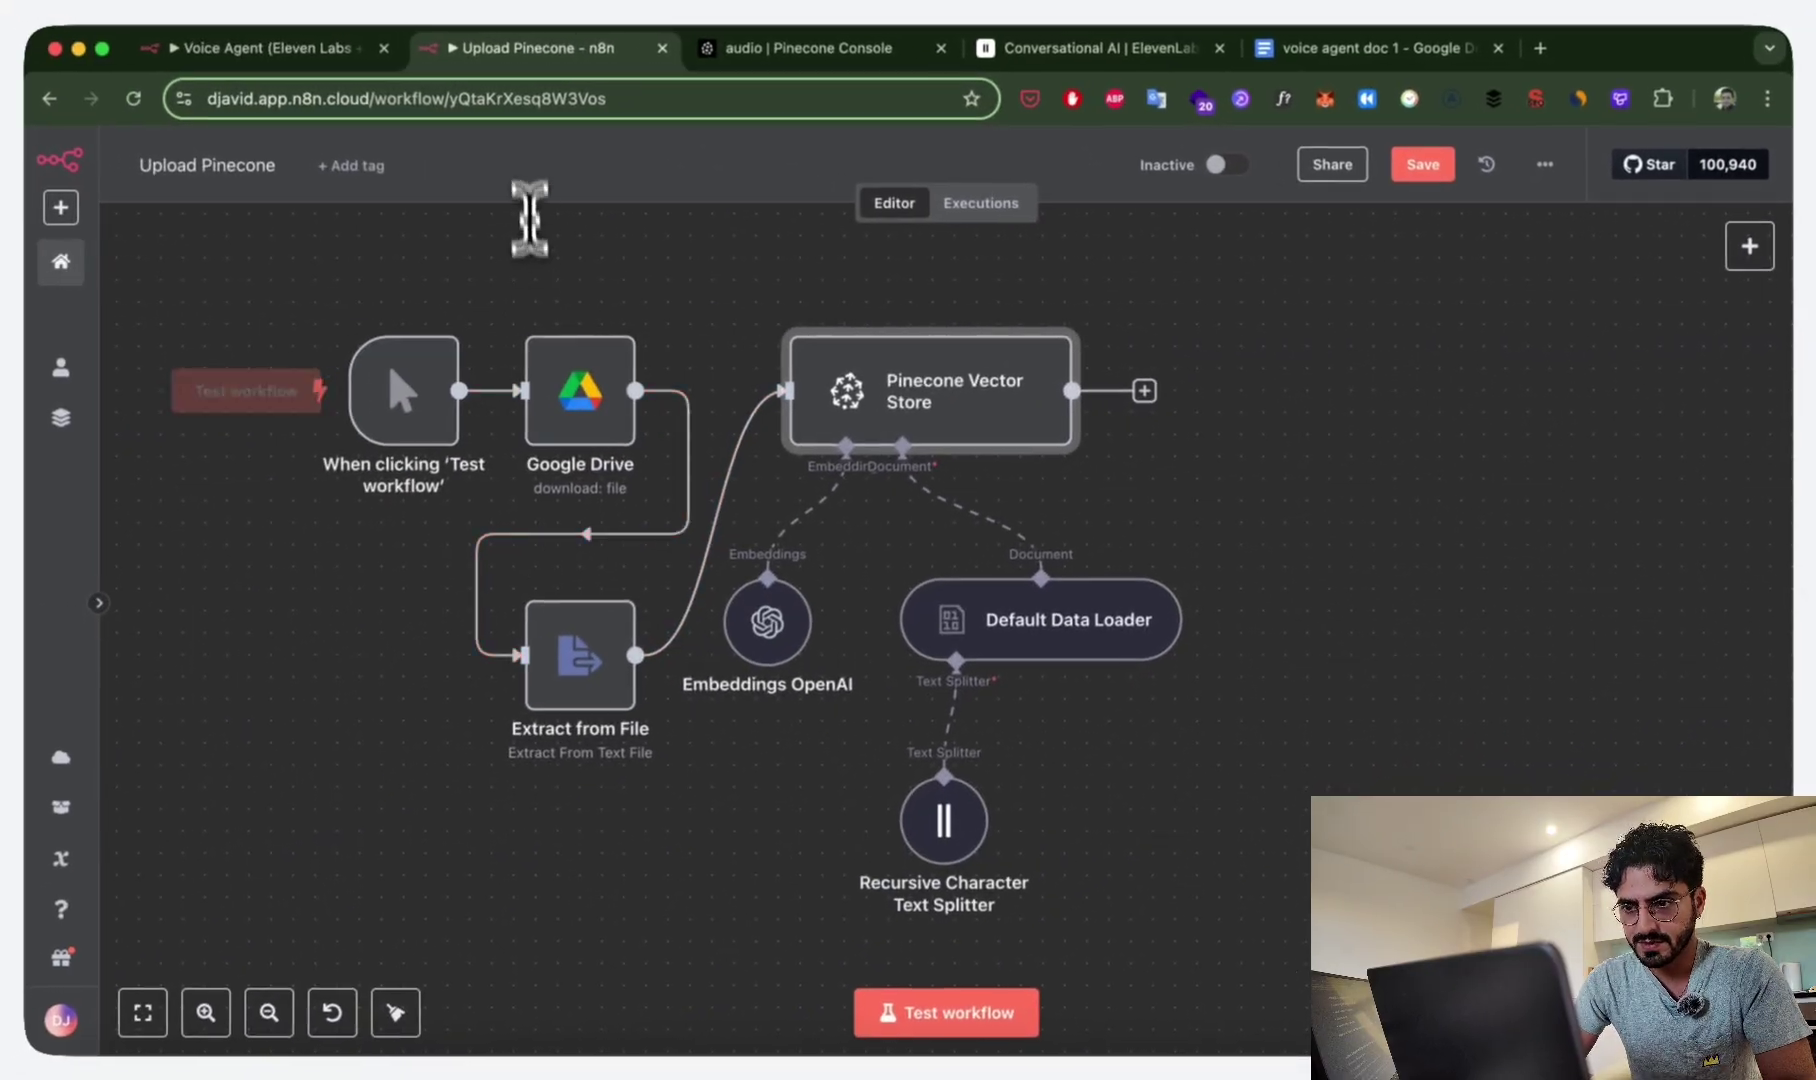
# Look up the production and test URLs of the Webhook node in n8n's Voice Agent workflow and return to the ElevenLabs tool settings.
pyautogui.click(260, 47)
pyautogui.doubleClick(367, 345)
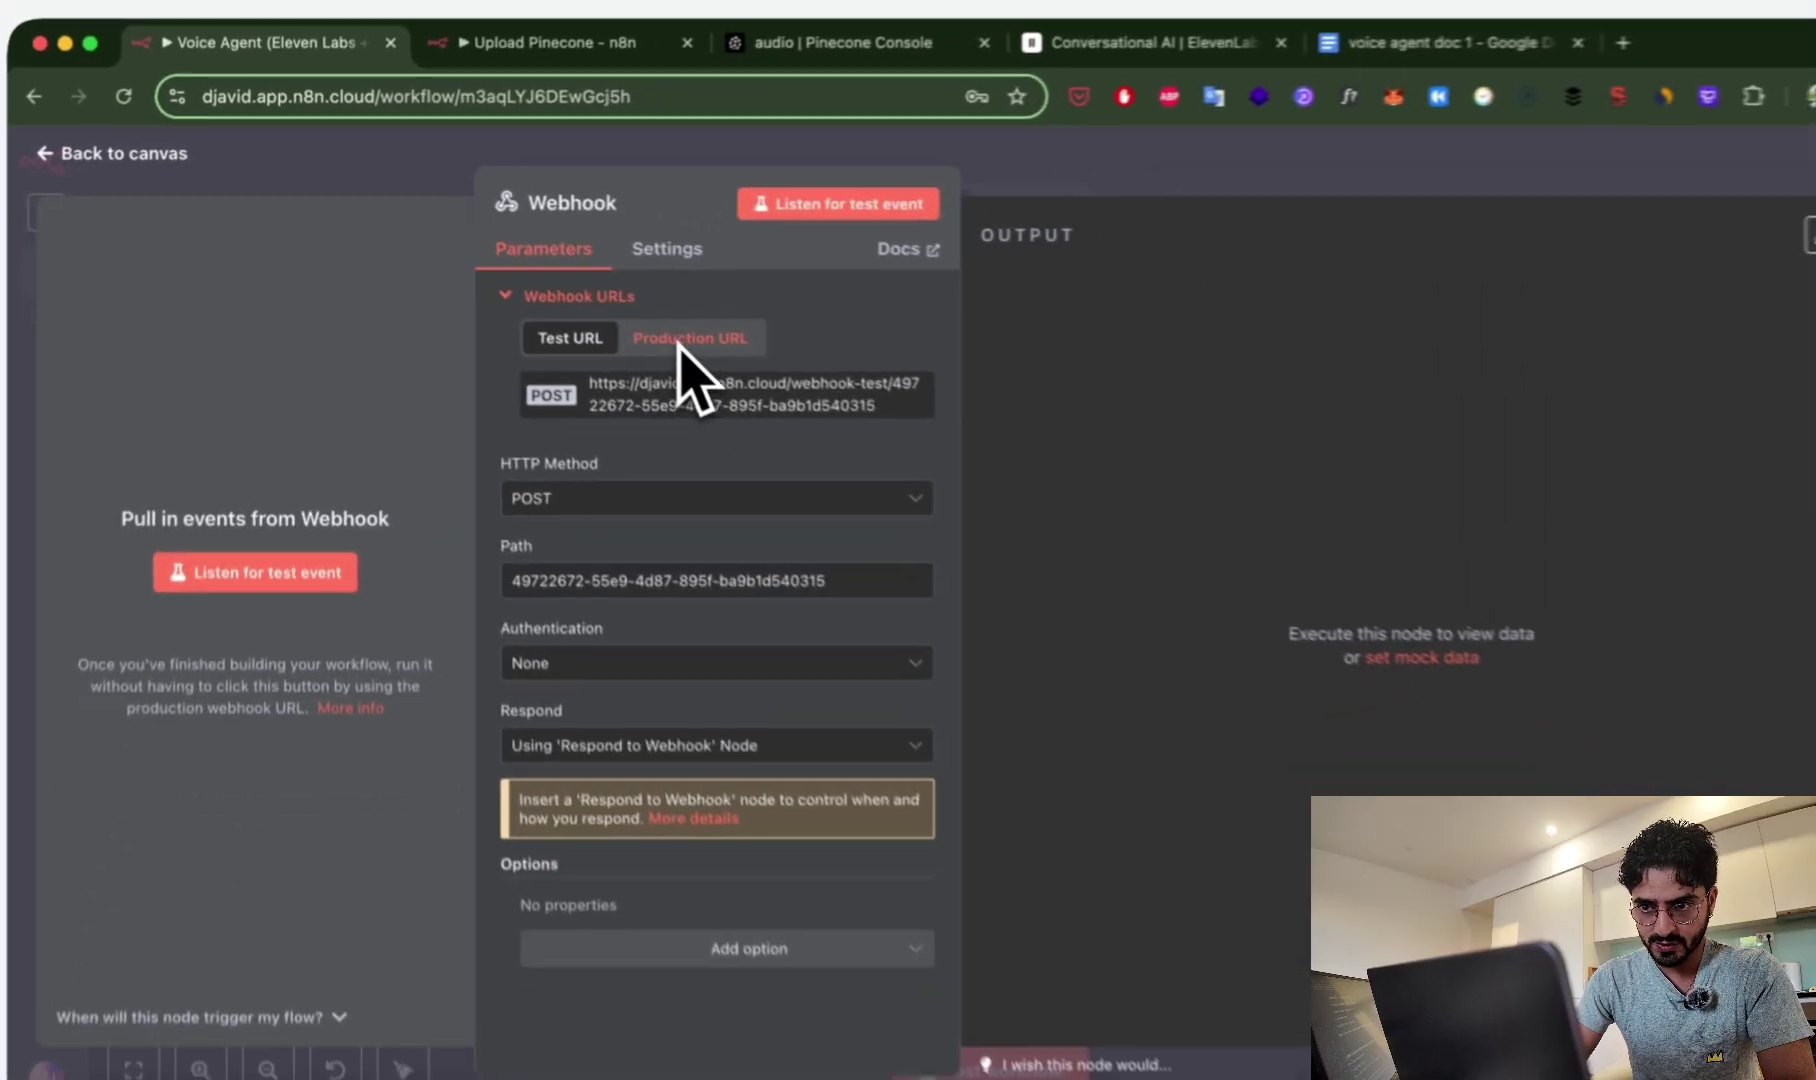
pyautogui.click(690, 340)
pyautogui.click(565, 342)
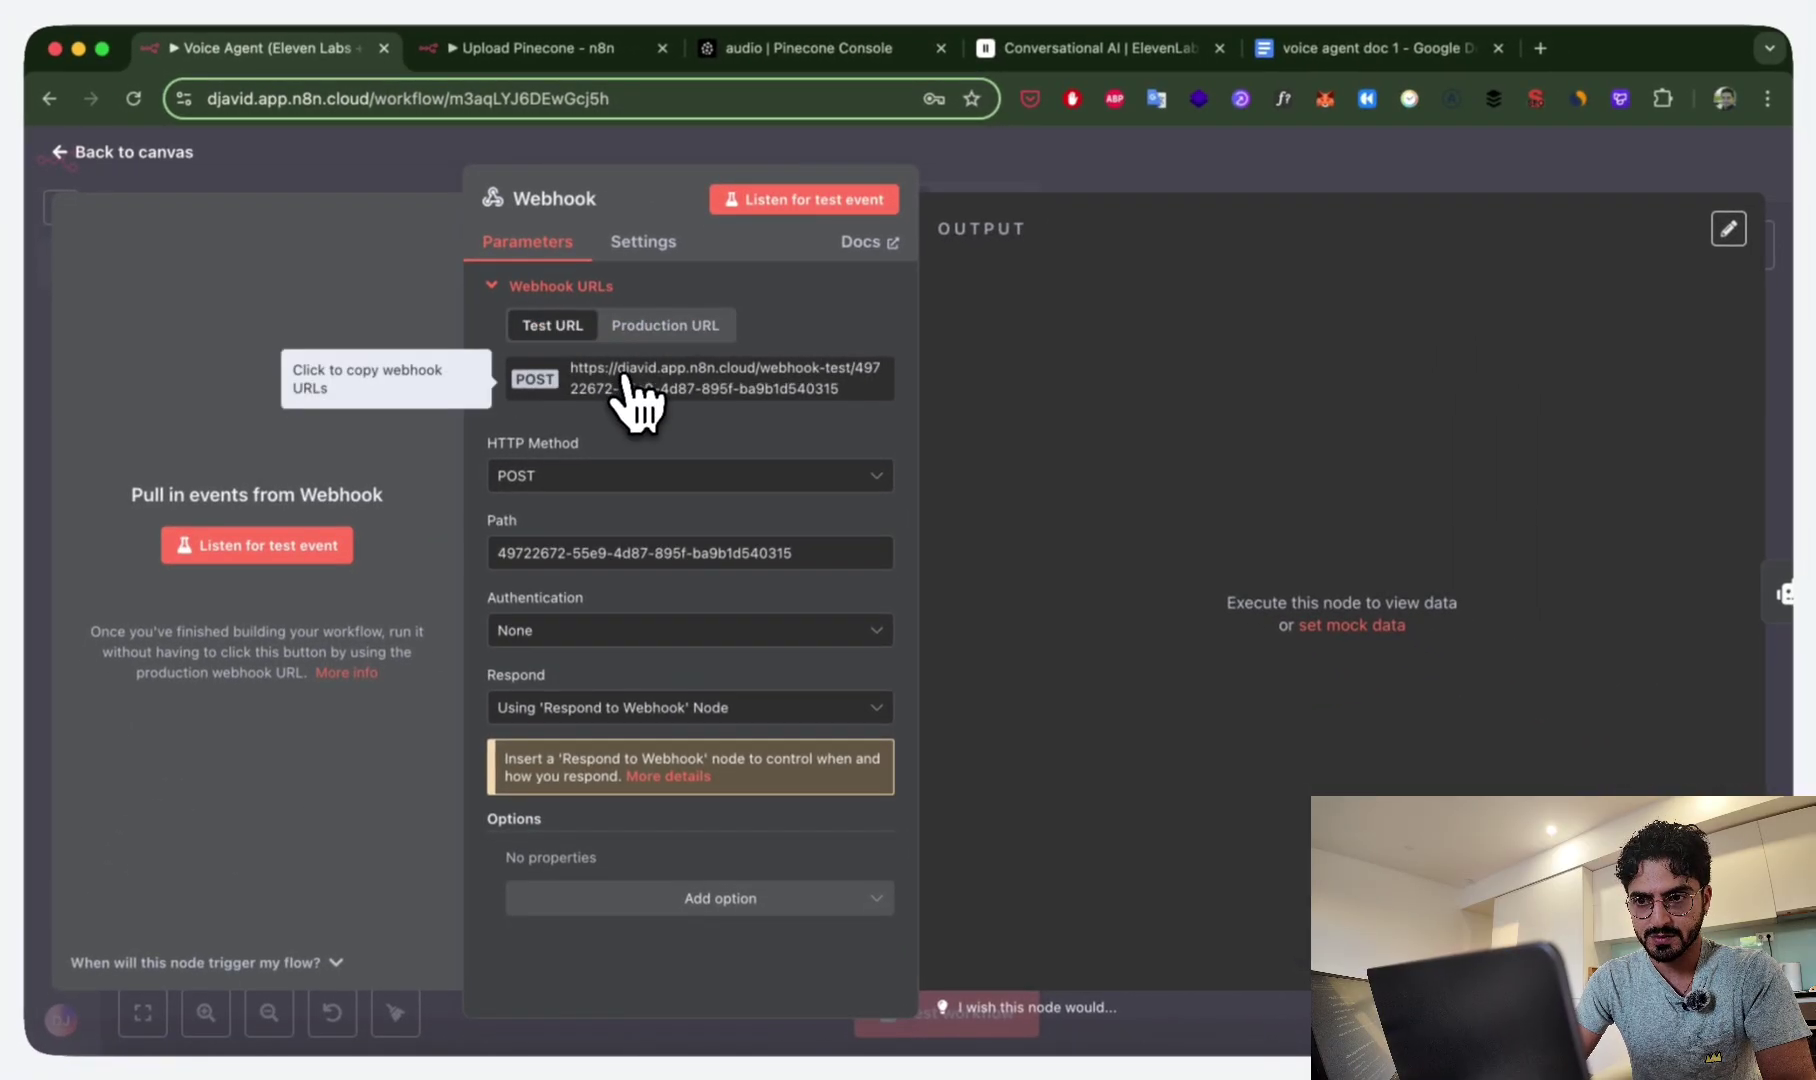
pyautogui.hotkey('ctrl', 'Tab')
pyautogui.hotkey('ctrl', 'Tab')
pyautogui.hotkey('ctrl', 'Tab')
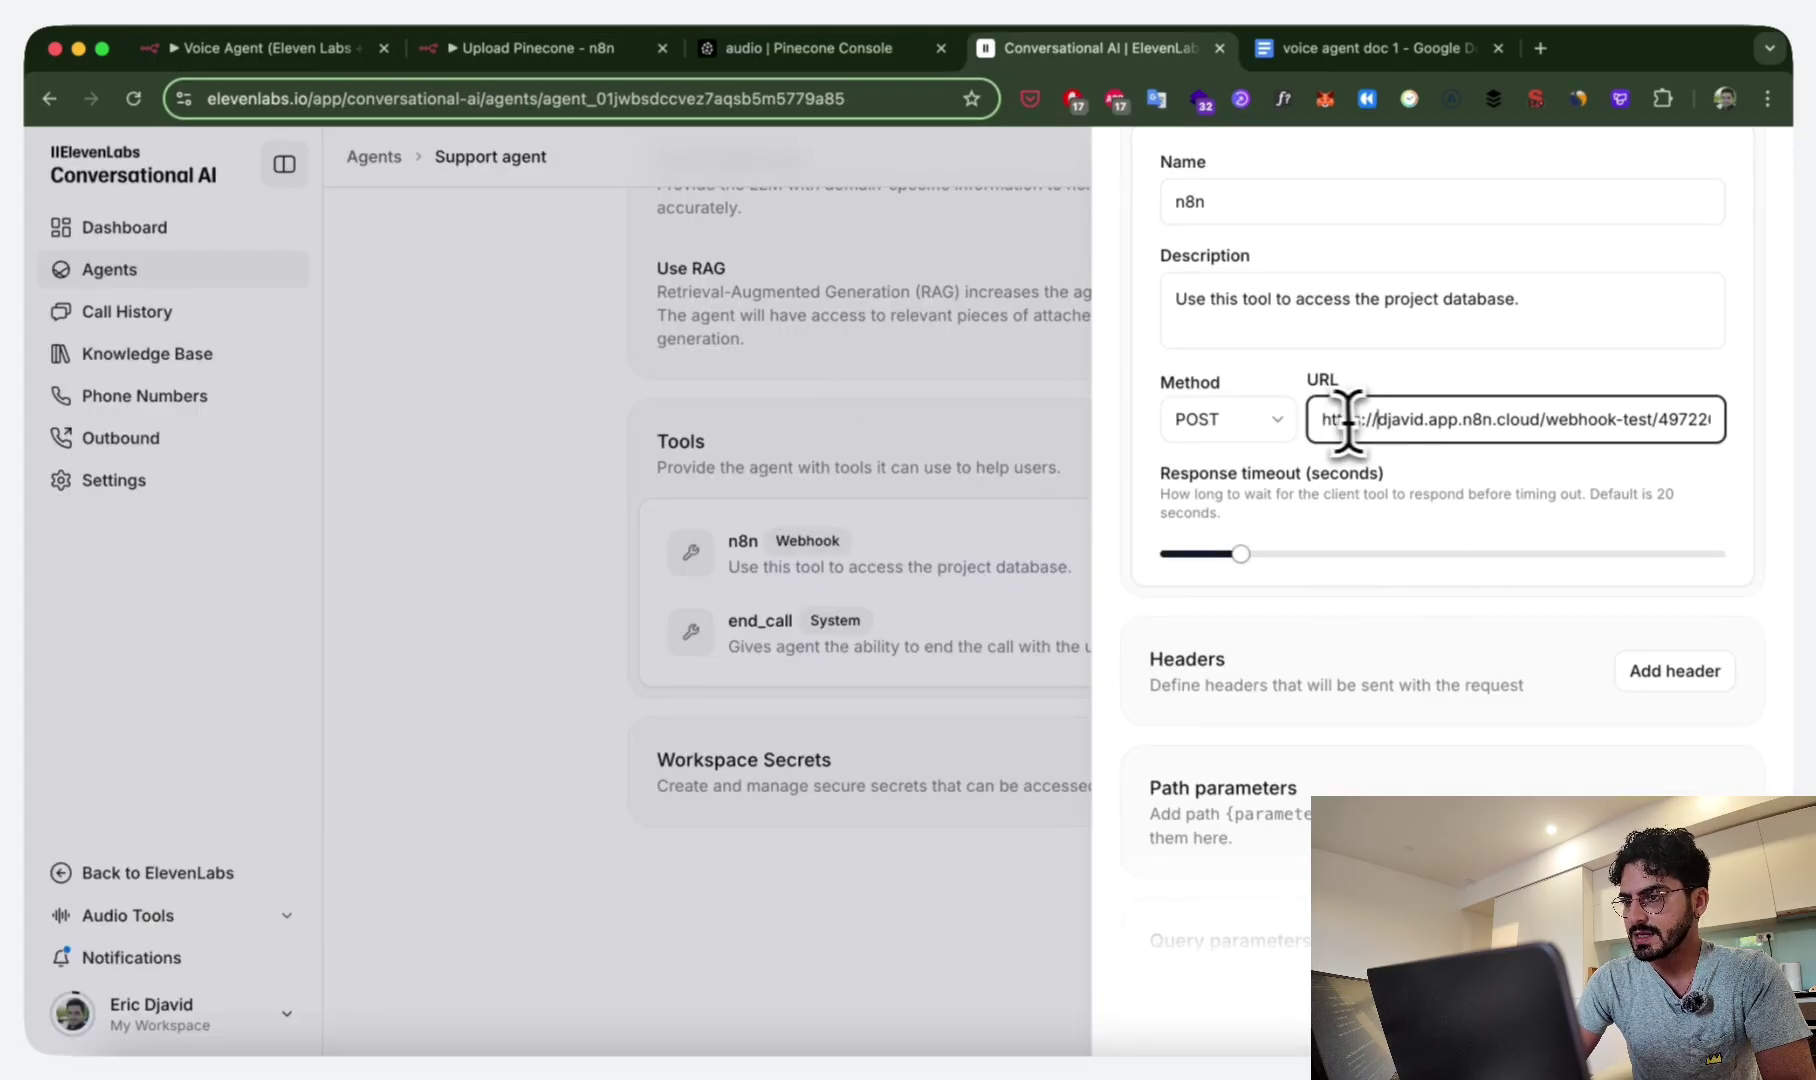
# Review the n8n tool's response timeout, headers, path parameters and query parameters down to the body parameters.
pyautogui.scroll(-1, 1320, 455)
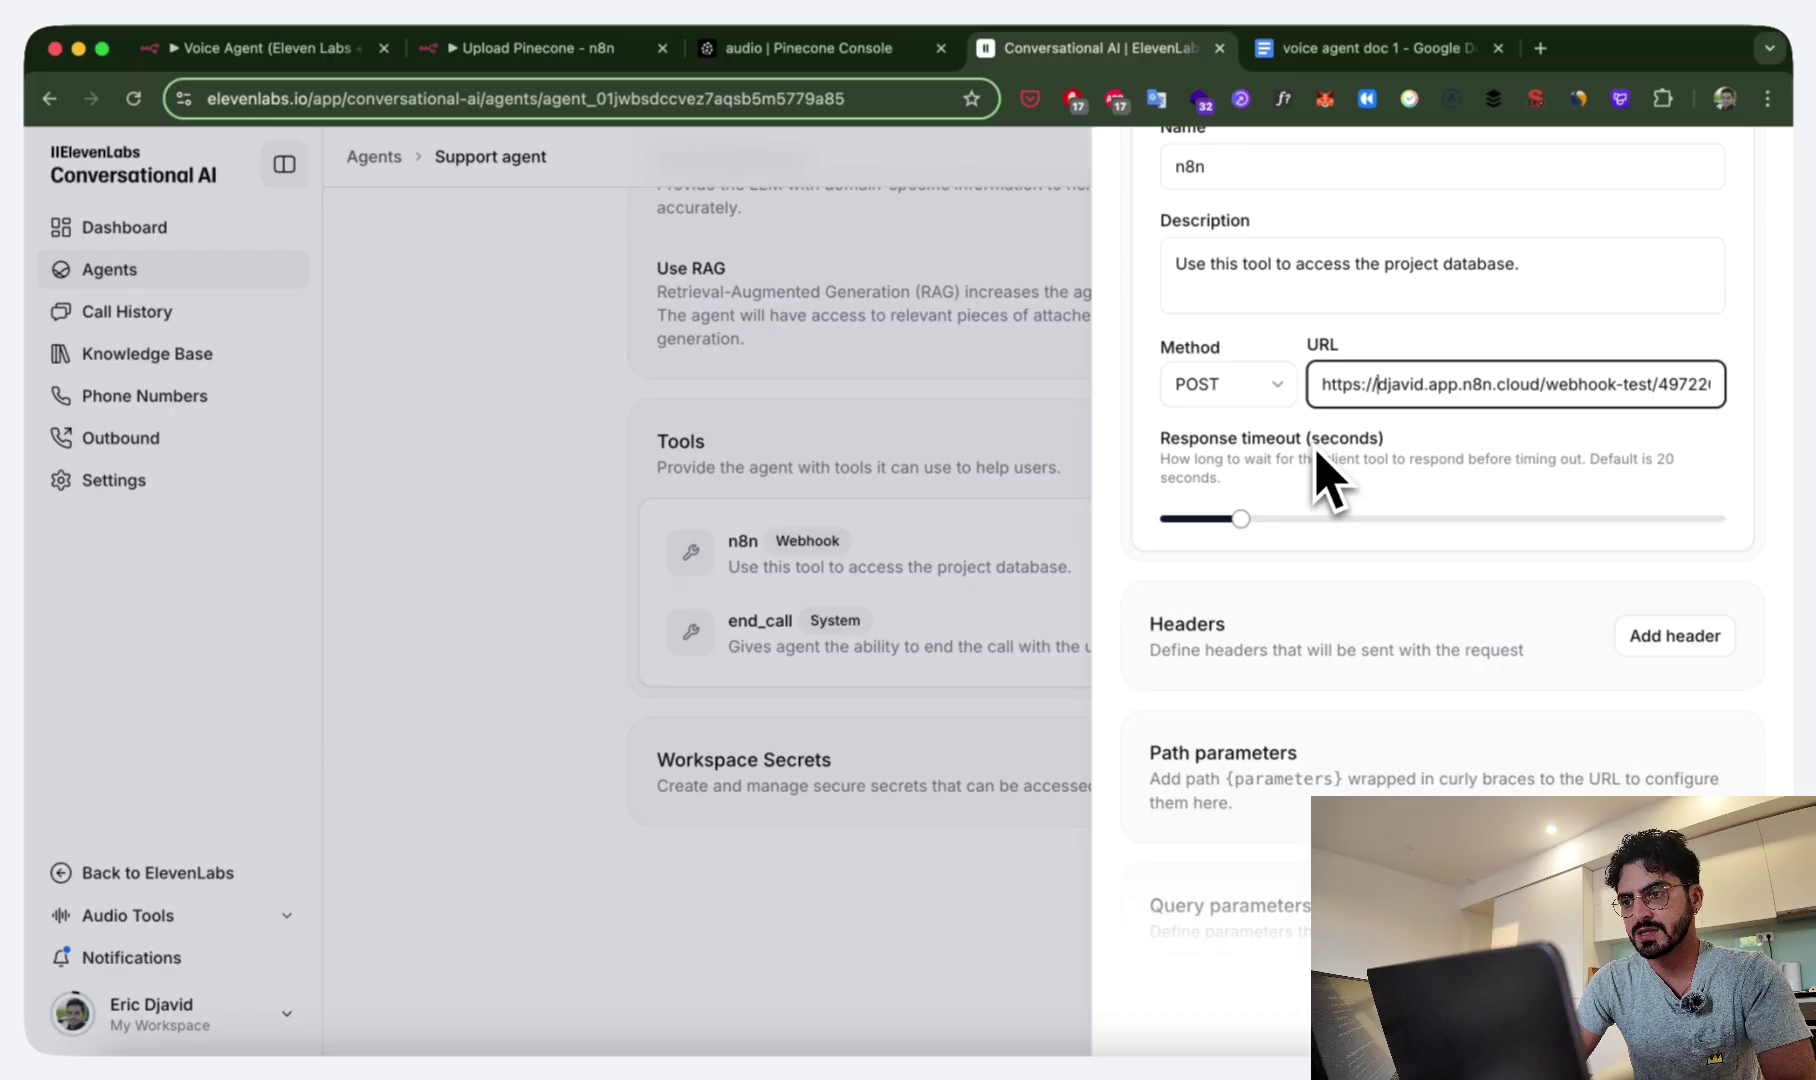
pyautogui.scroll(-5, 1318, 455)
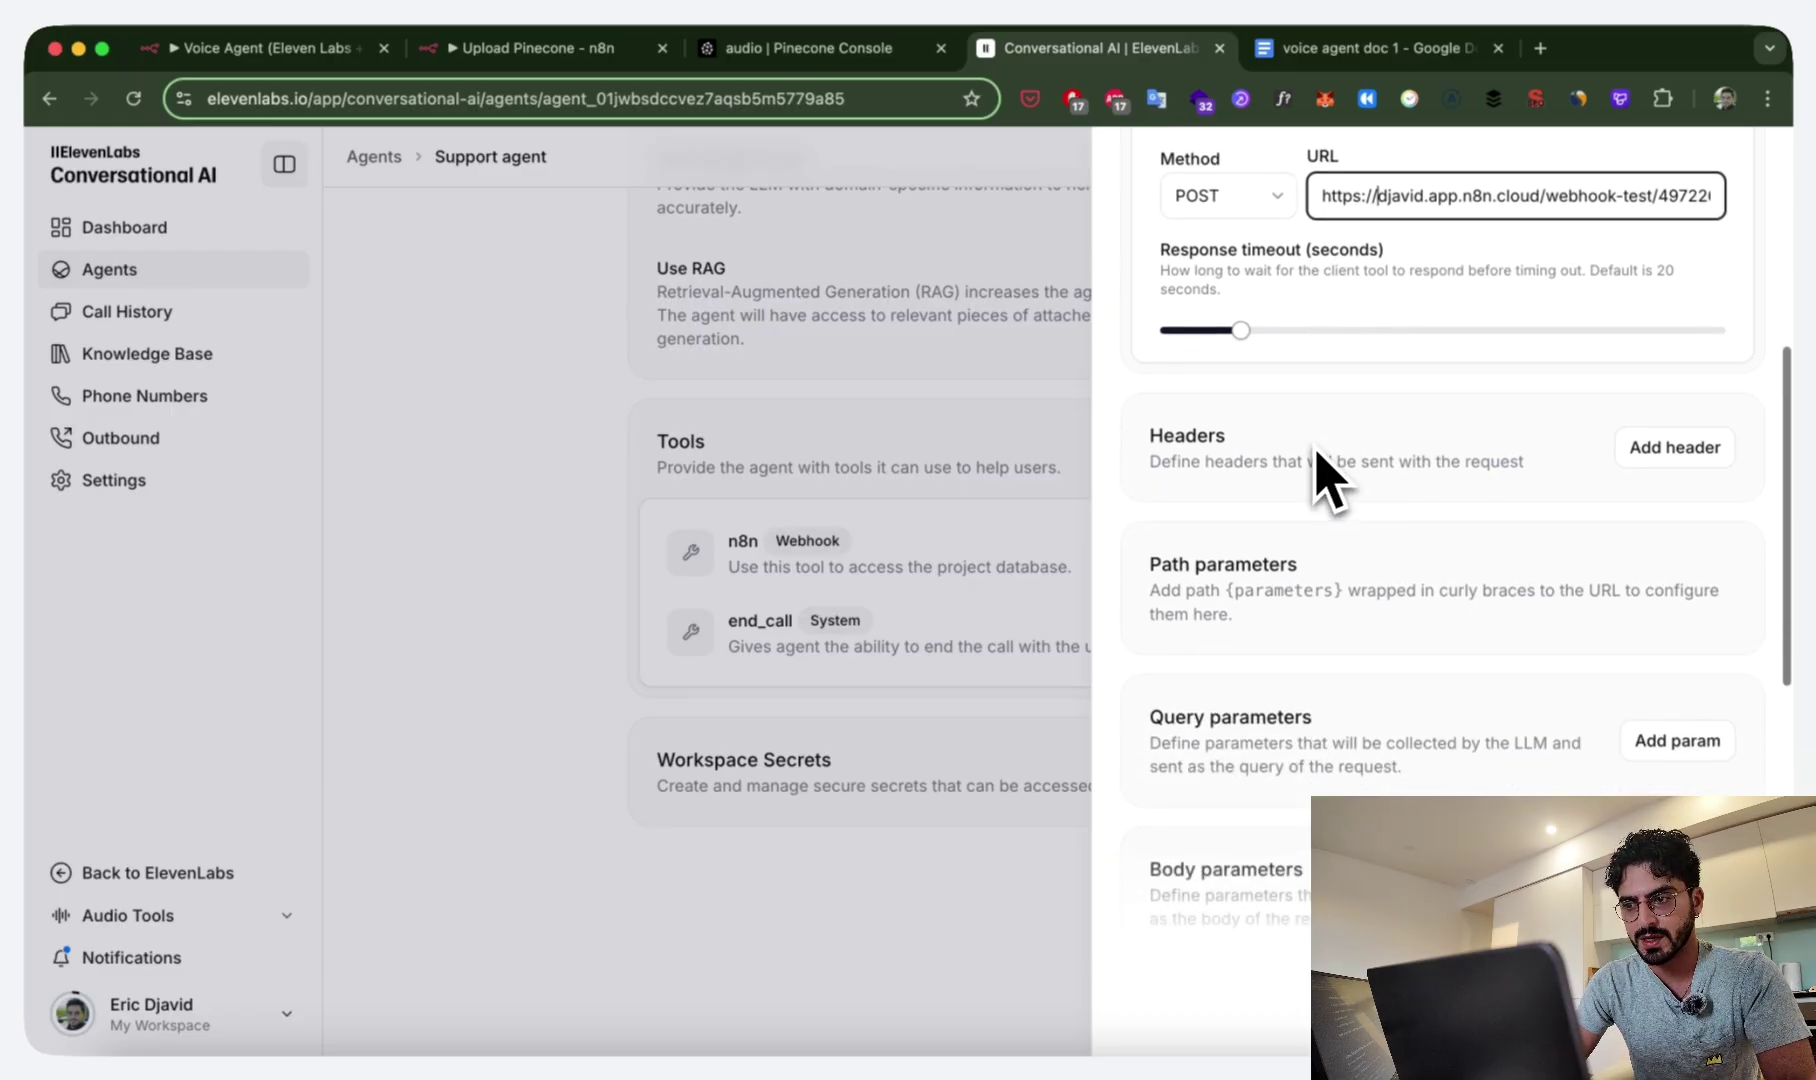
pyautogui.scroll(10, 1320, 455)
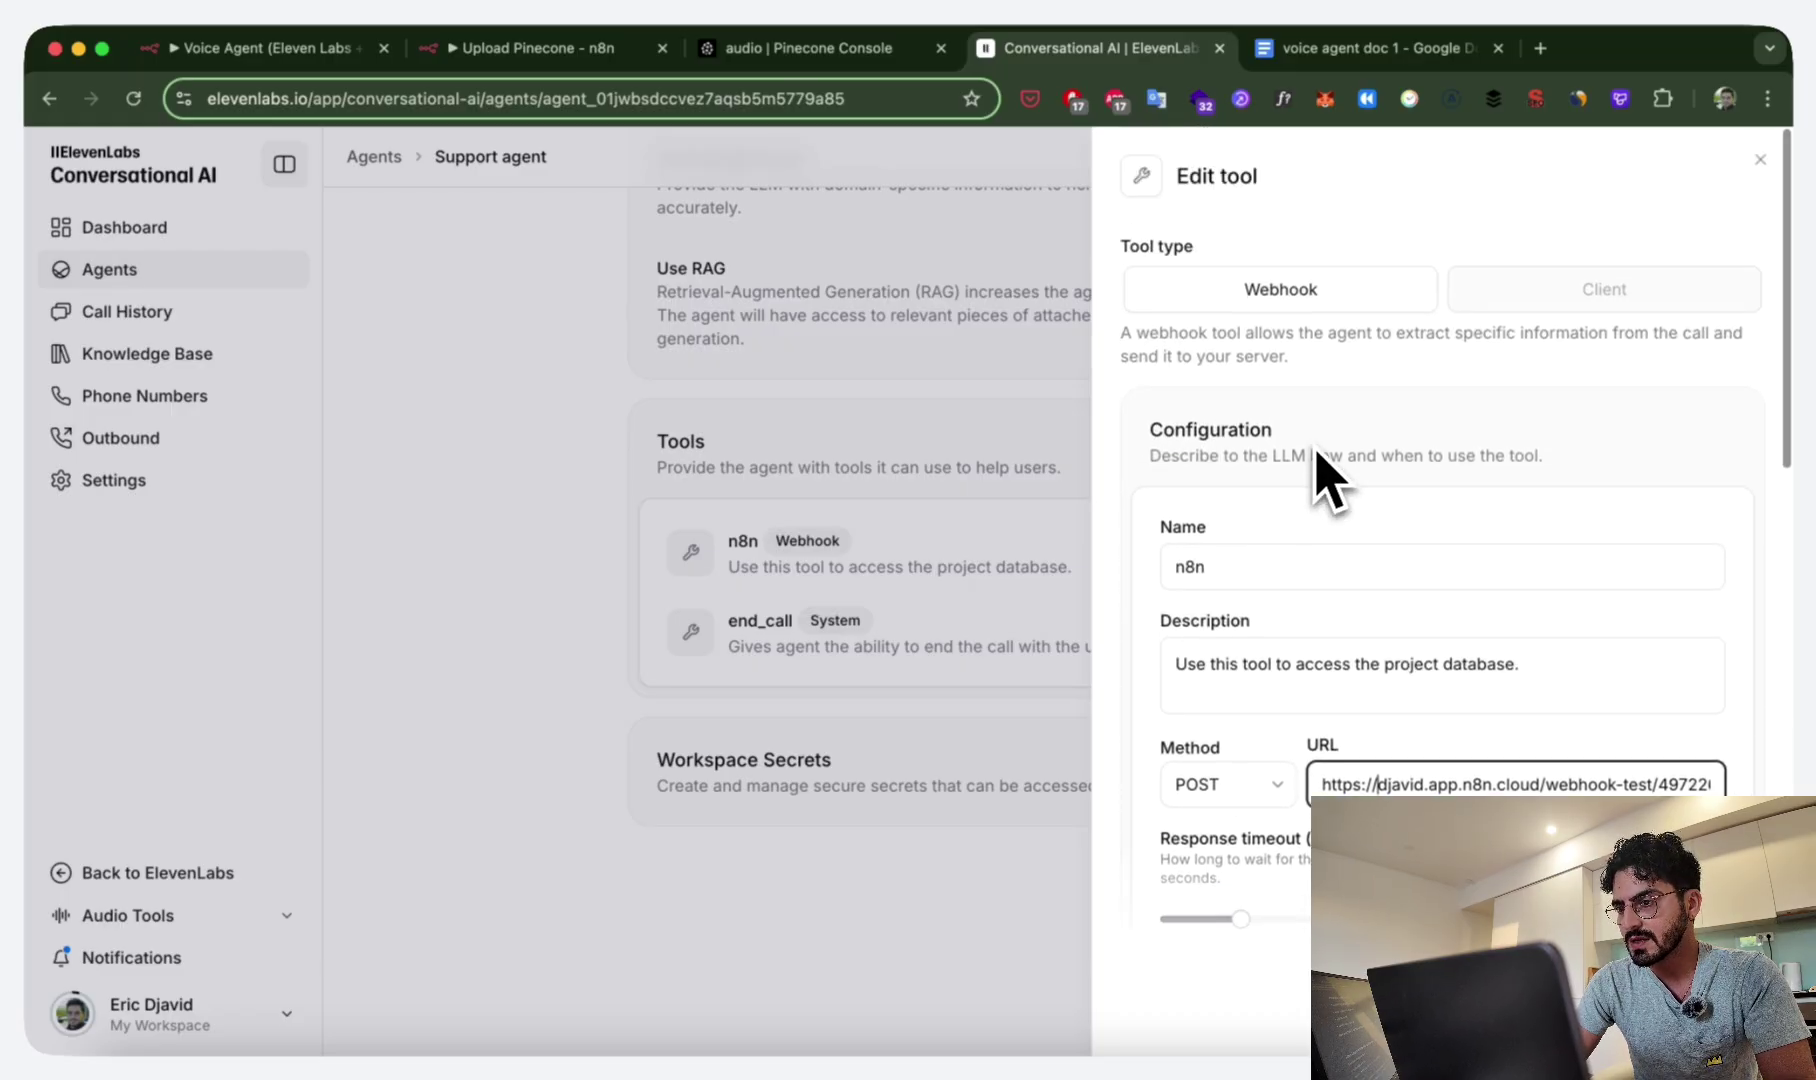
pyautogui.scroll(-15, 1316, 452)
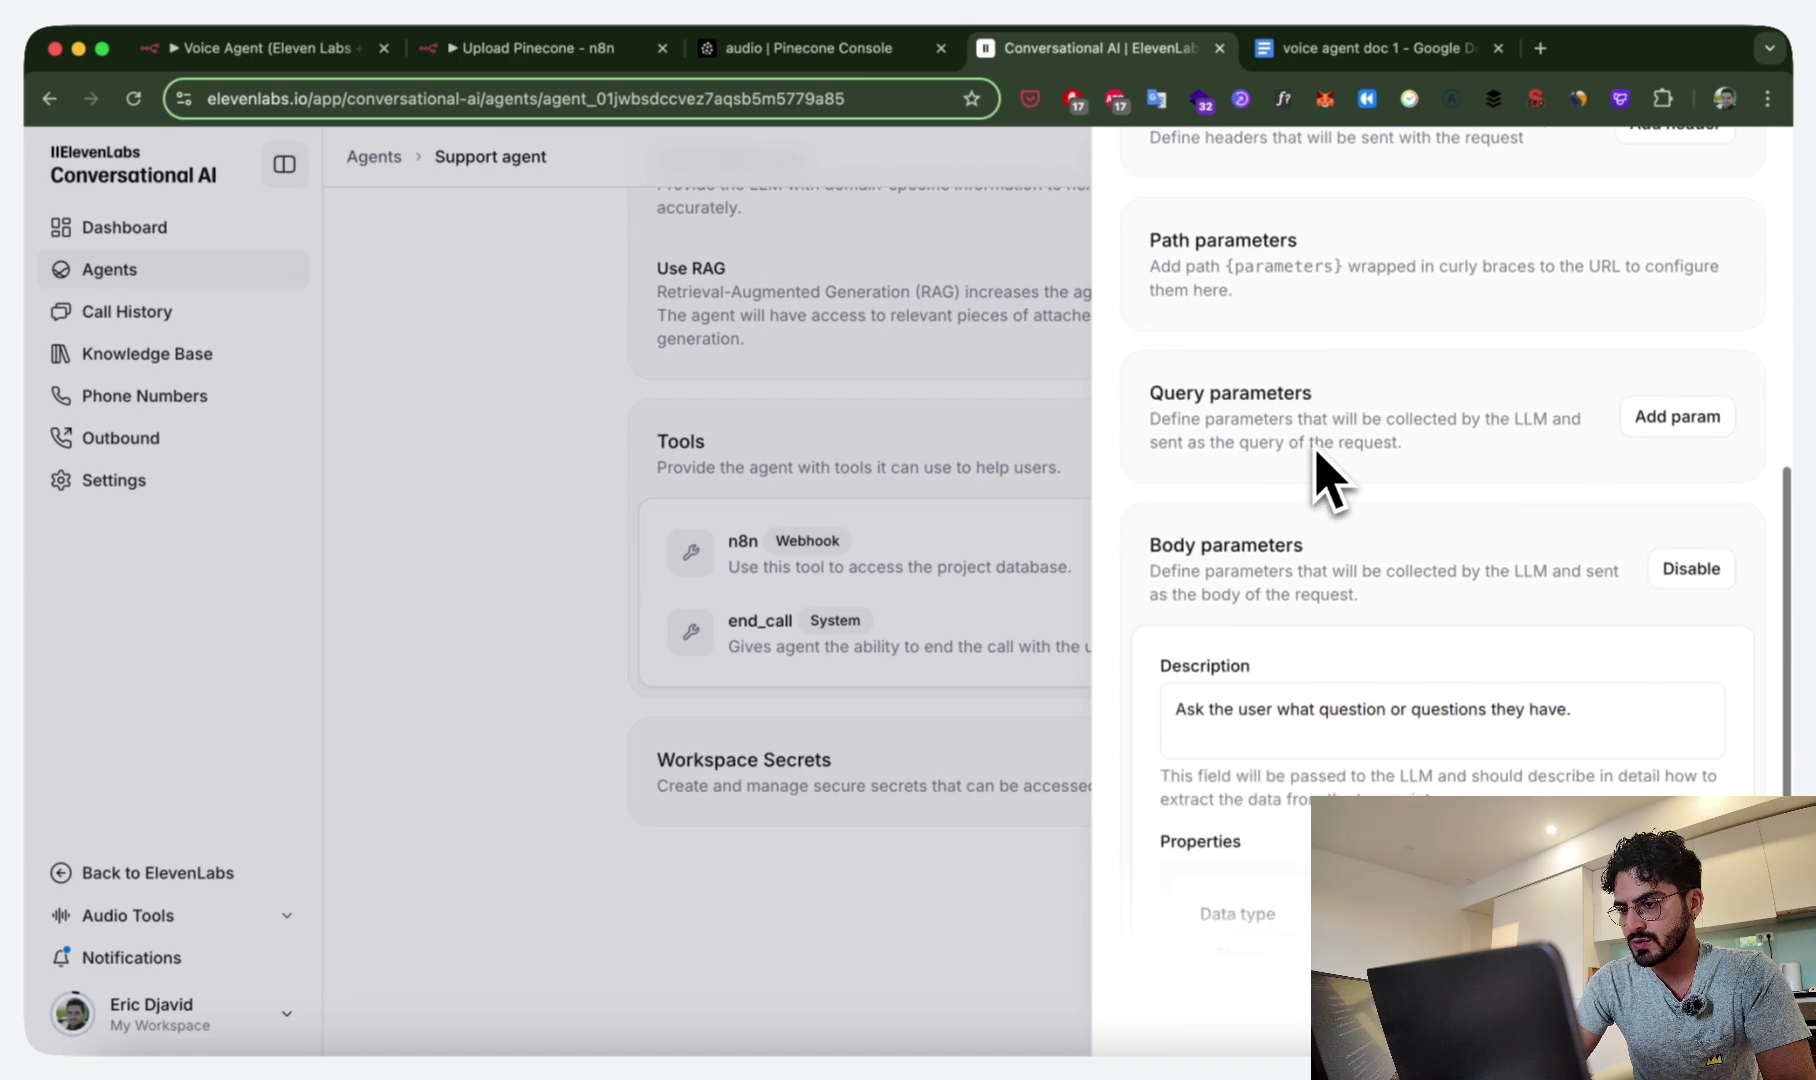
pyautogui.scroll(-5, 1316, 452)
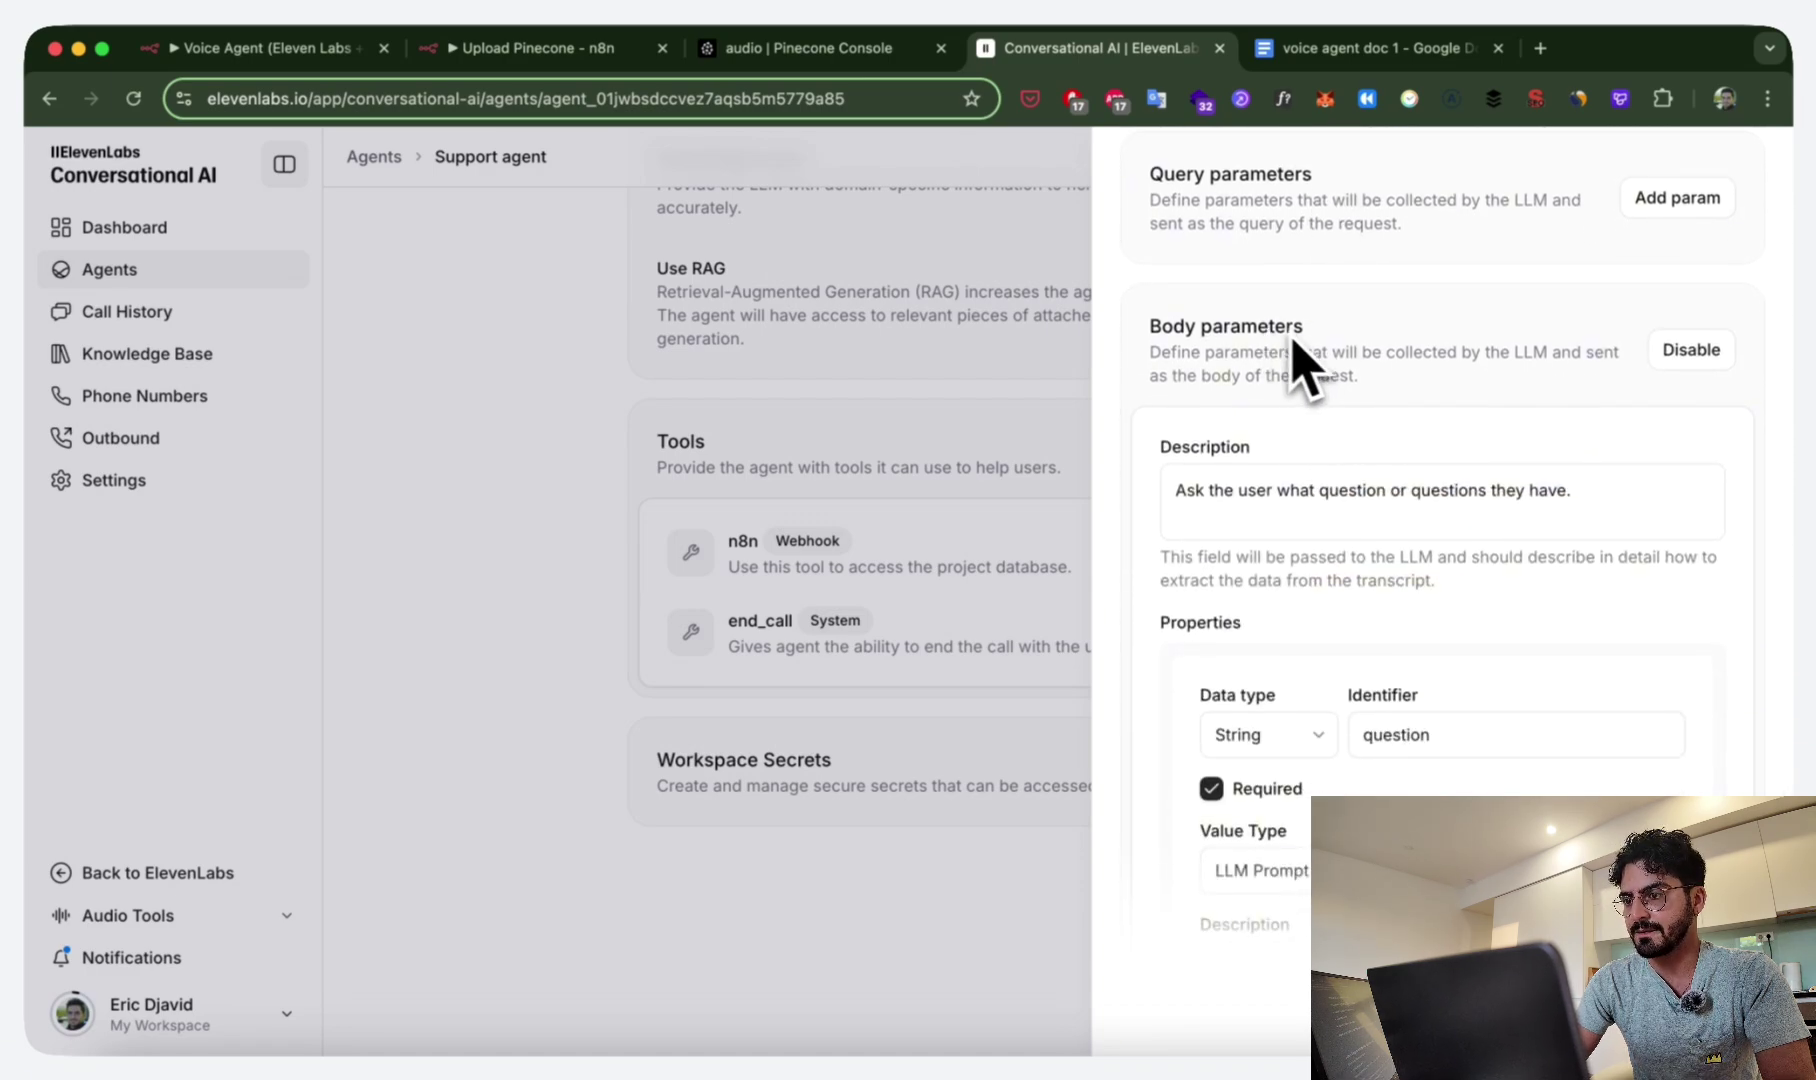
pyautogui.scroll(-1, 1300, 365)
pyautogui.scroll(-1, 1402, 452)
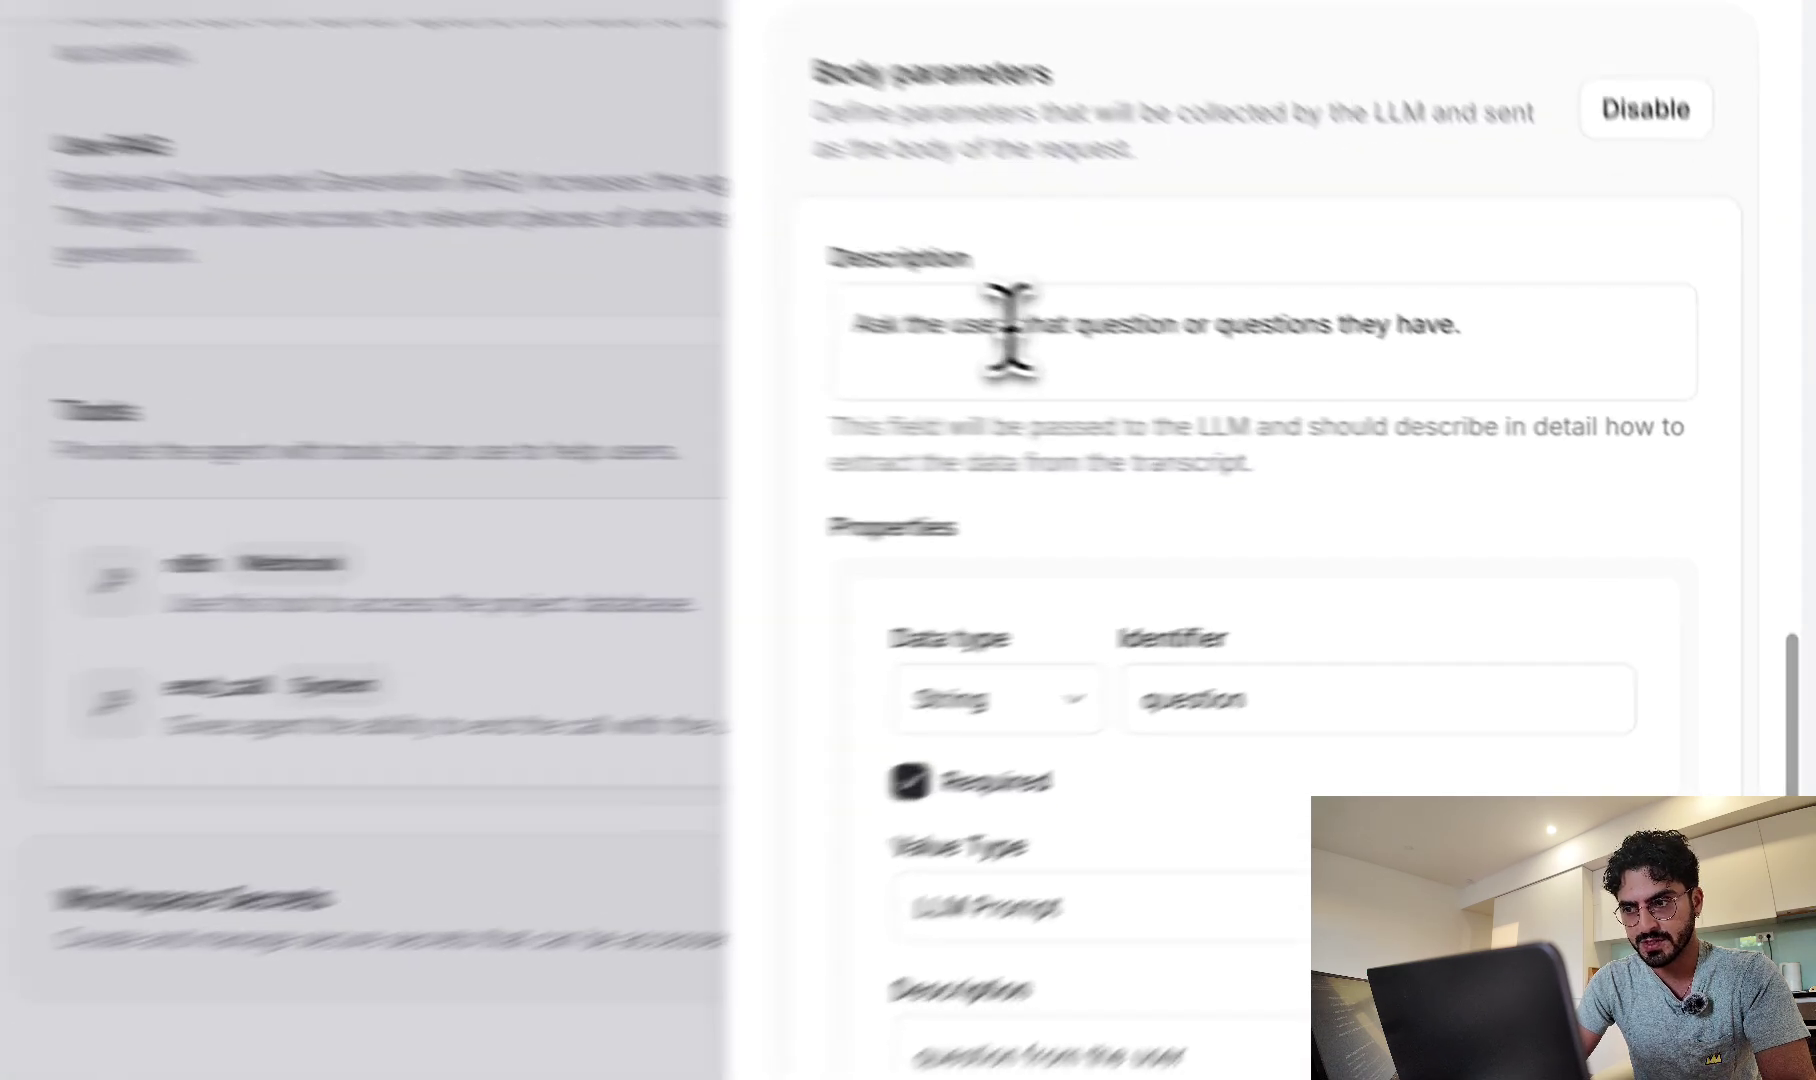
# Examine the body parameters' description and the question property, highlighting the property description "question from the user".
pyautogui.click(1276, 401)
pyautogui.scroll(-5, 775, 276)
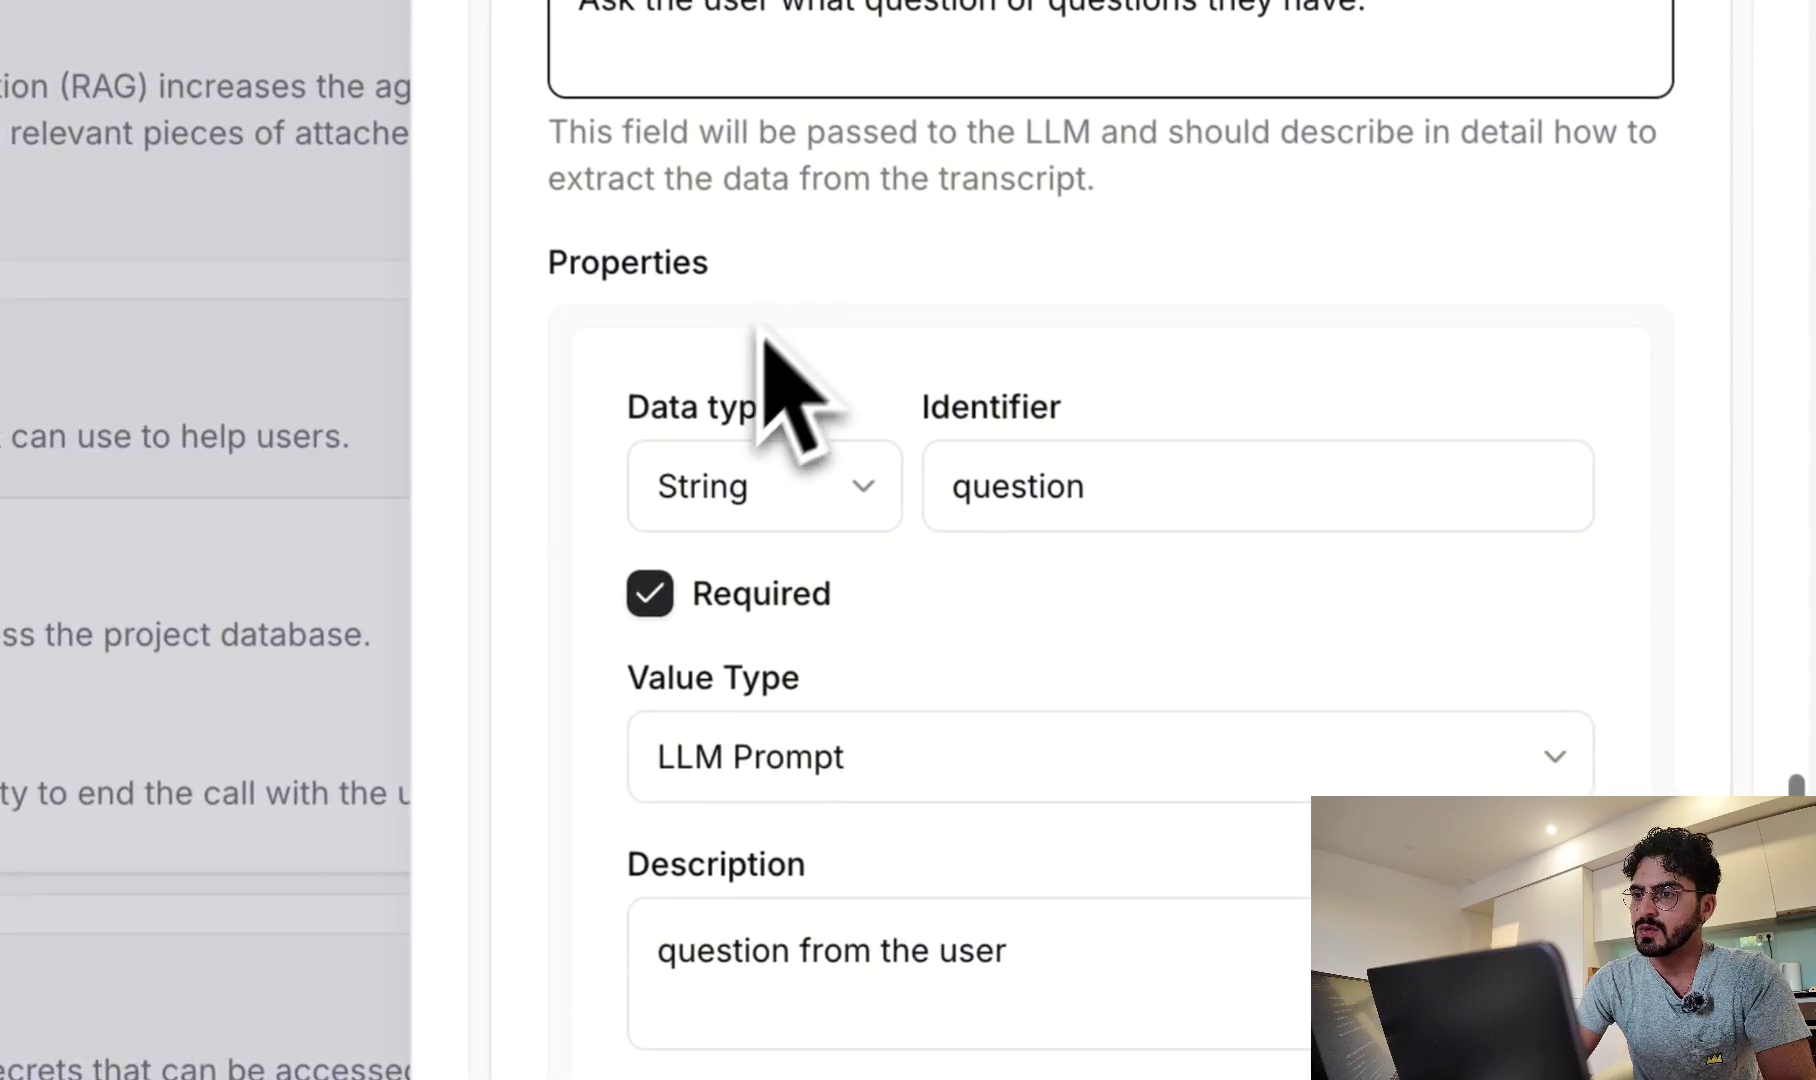
pyautogui.scroll(-4, 750, 368)
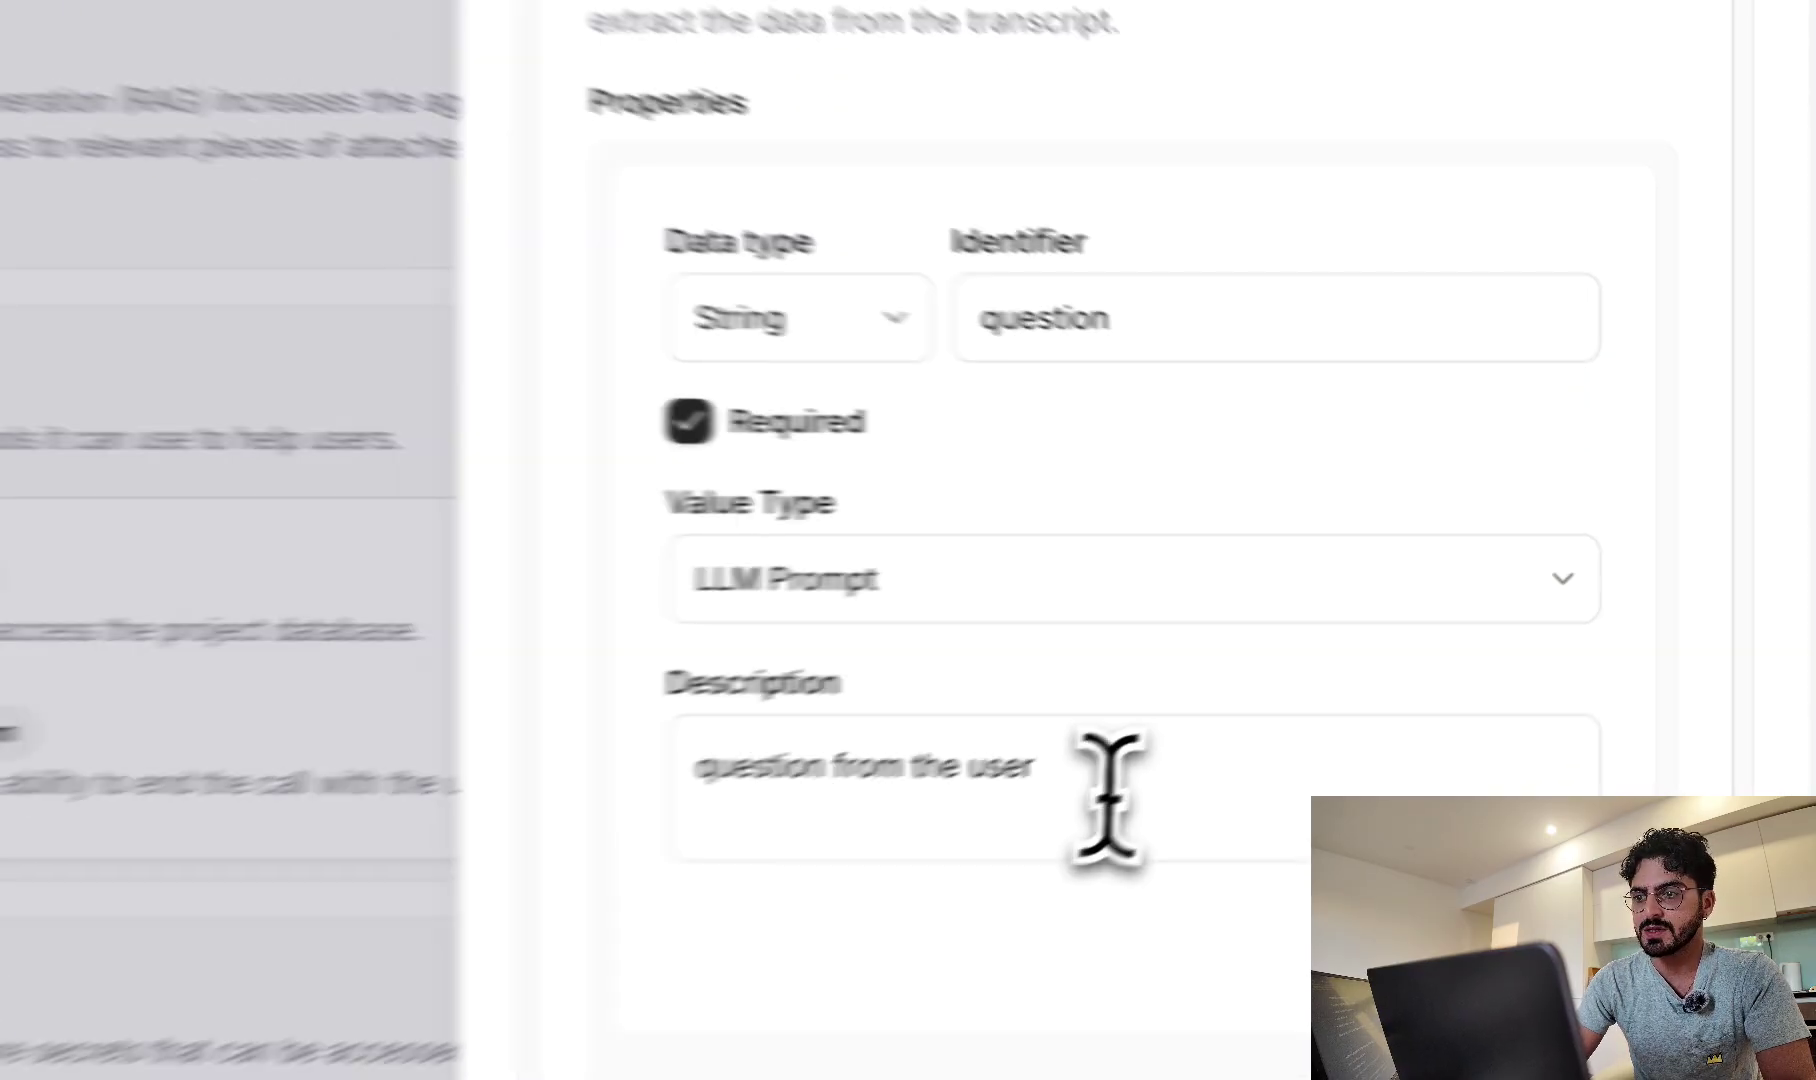
pyautogui.moveTo(1084, 811); pyautogui.dragTo(700, 840)
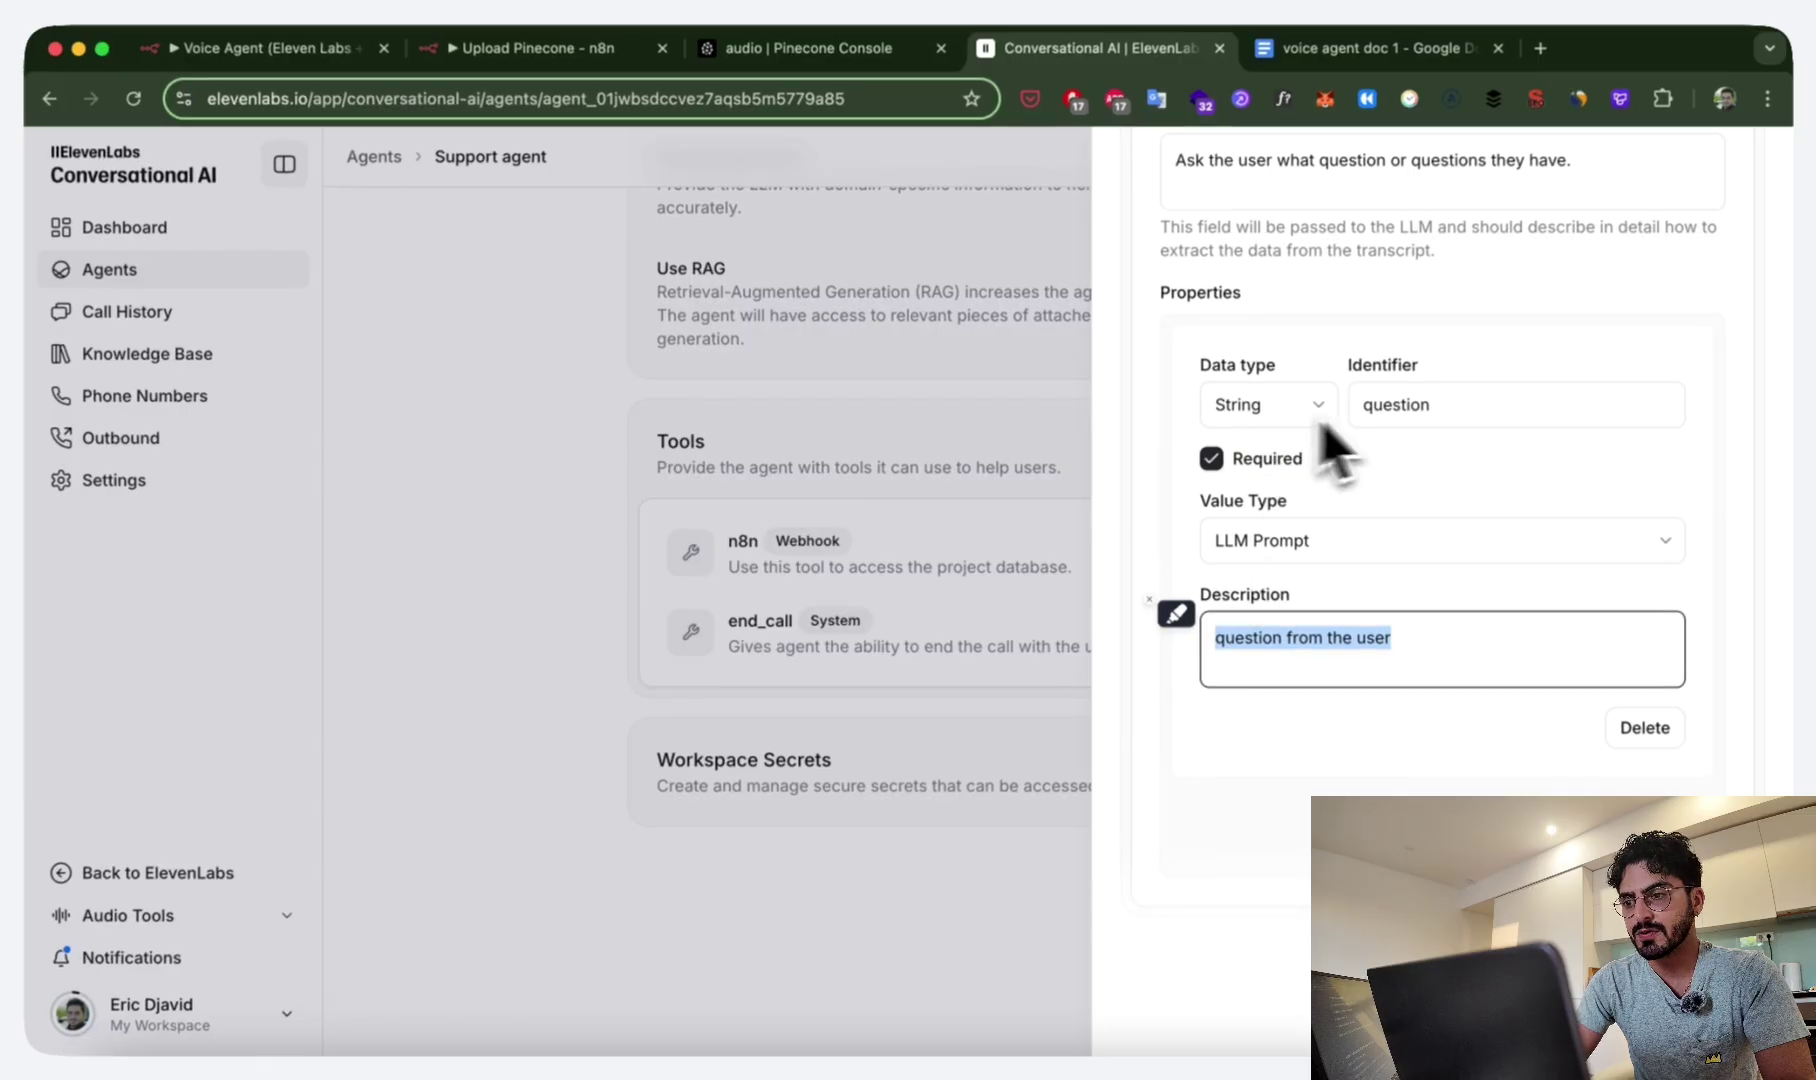
pyautogui.scroll(1, 1300, 595)
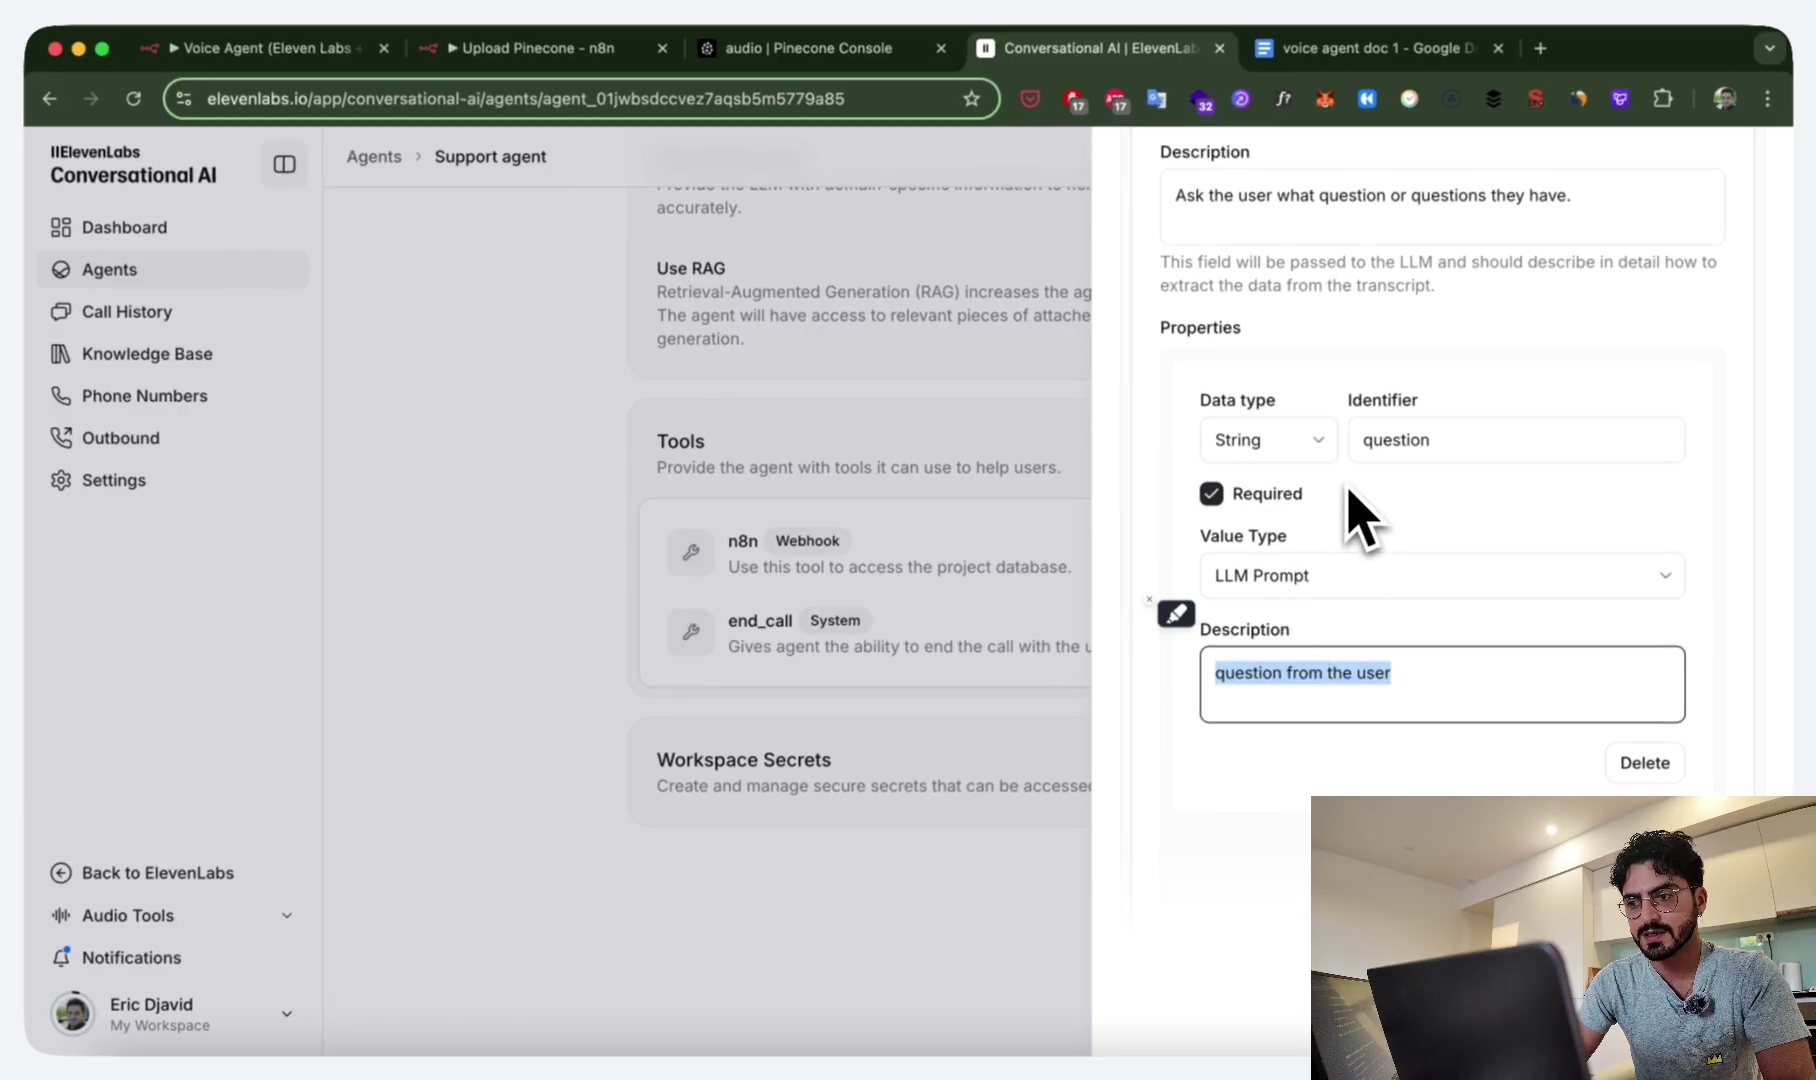
pyautogui.scroll(-3, 1360, 515)
pyautogui.scroll(2, 1360, 515)
# Switch to the Voice Agent workflow in n8n, inspect the Respond to Webhook node and return to the whole canvas.
pyautogui.hotkey('ctrl', 'Tab')
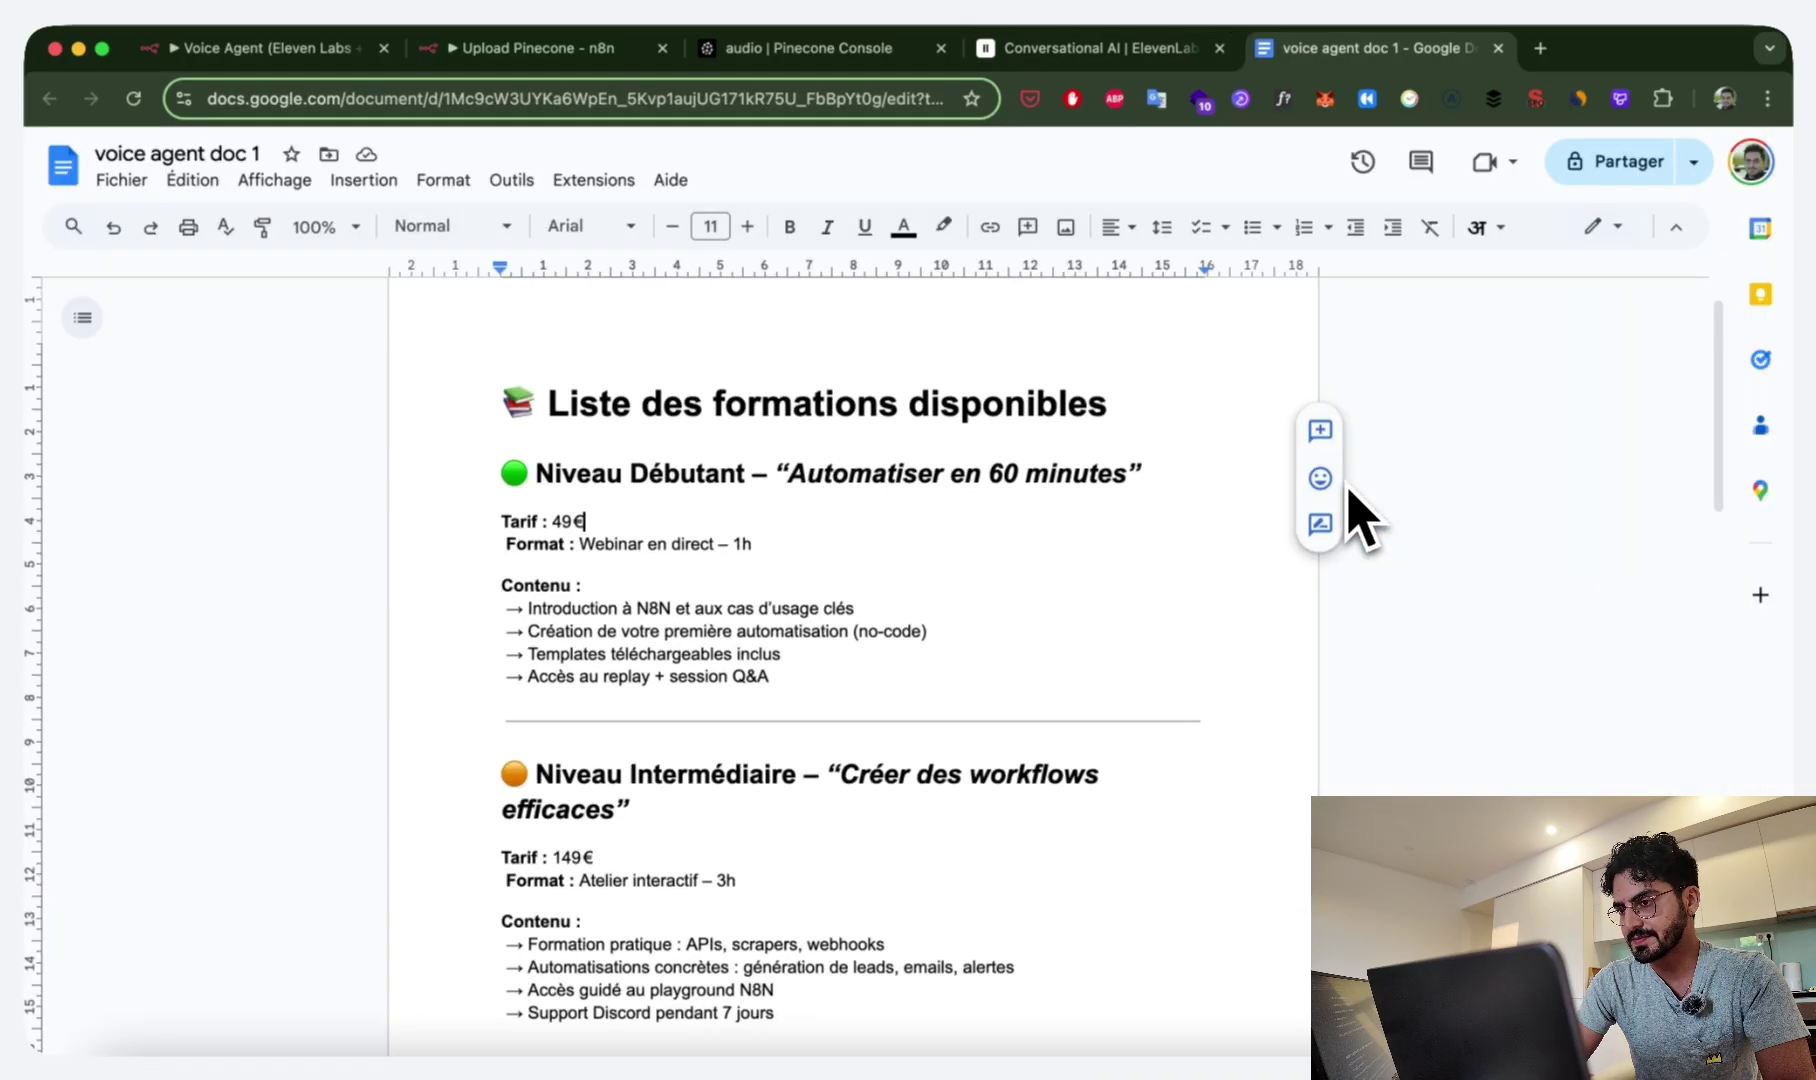
pyautogui.hotkey('ctrl', 'shift', 'Tab')
pyautogui.hotkey('ctrl', 'shift', 'Tab')
pyautogui.hotkey('ctrl', 'shift', 'Tab')
pyautogui.hotkey('ctrl', 'shift', 'Tab')
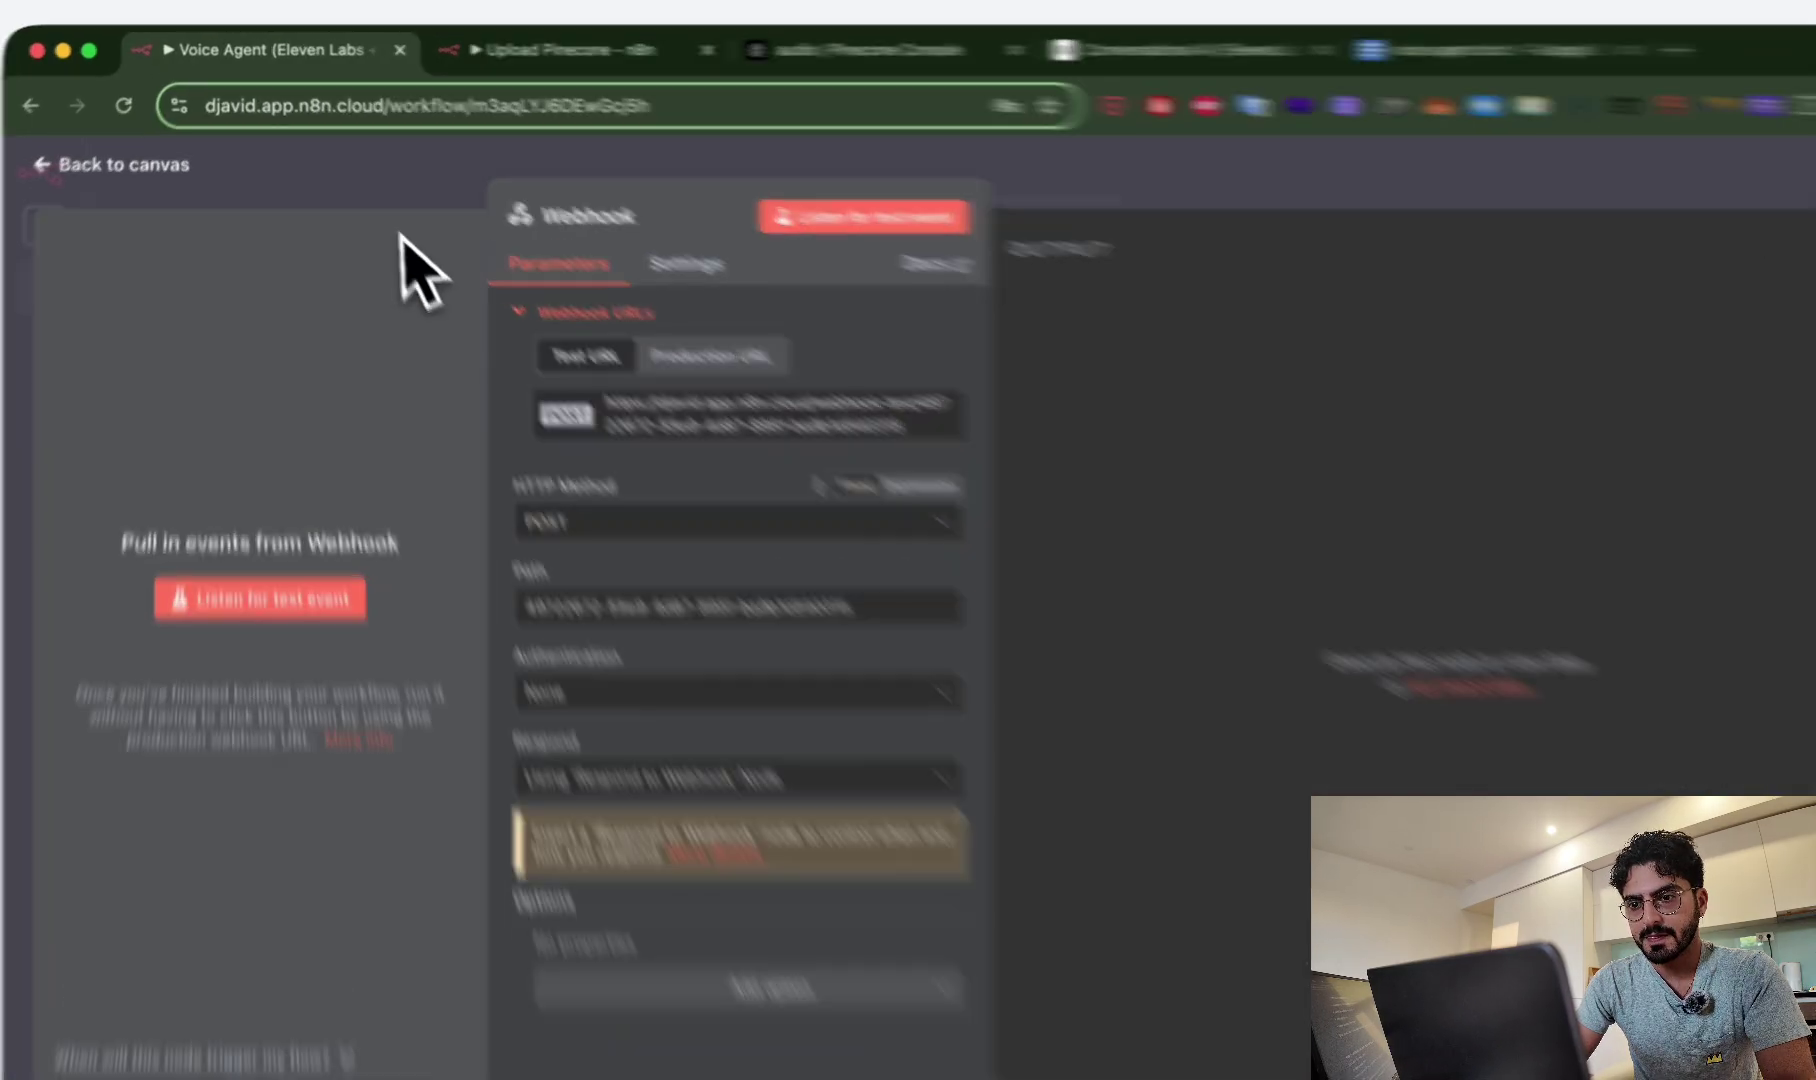
pyautogui.click(358, 175)
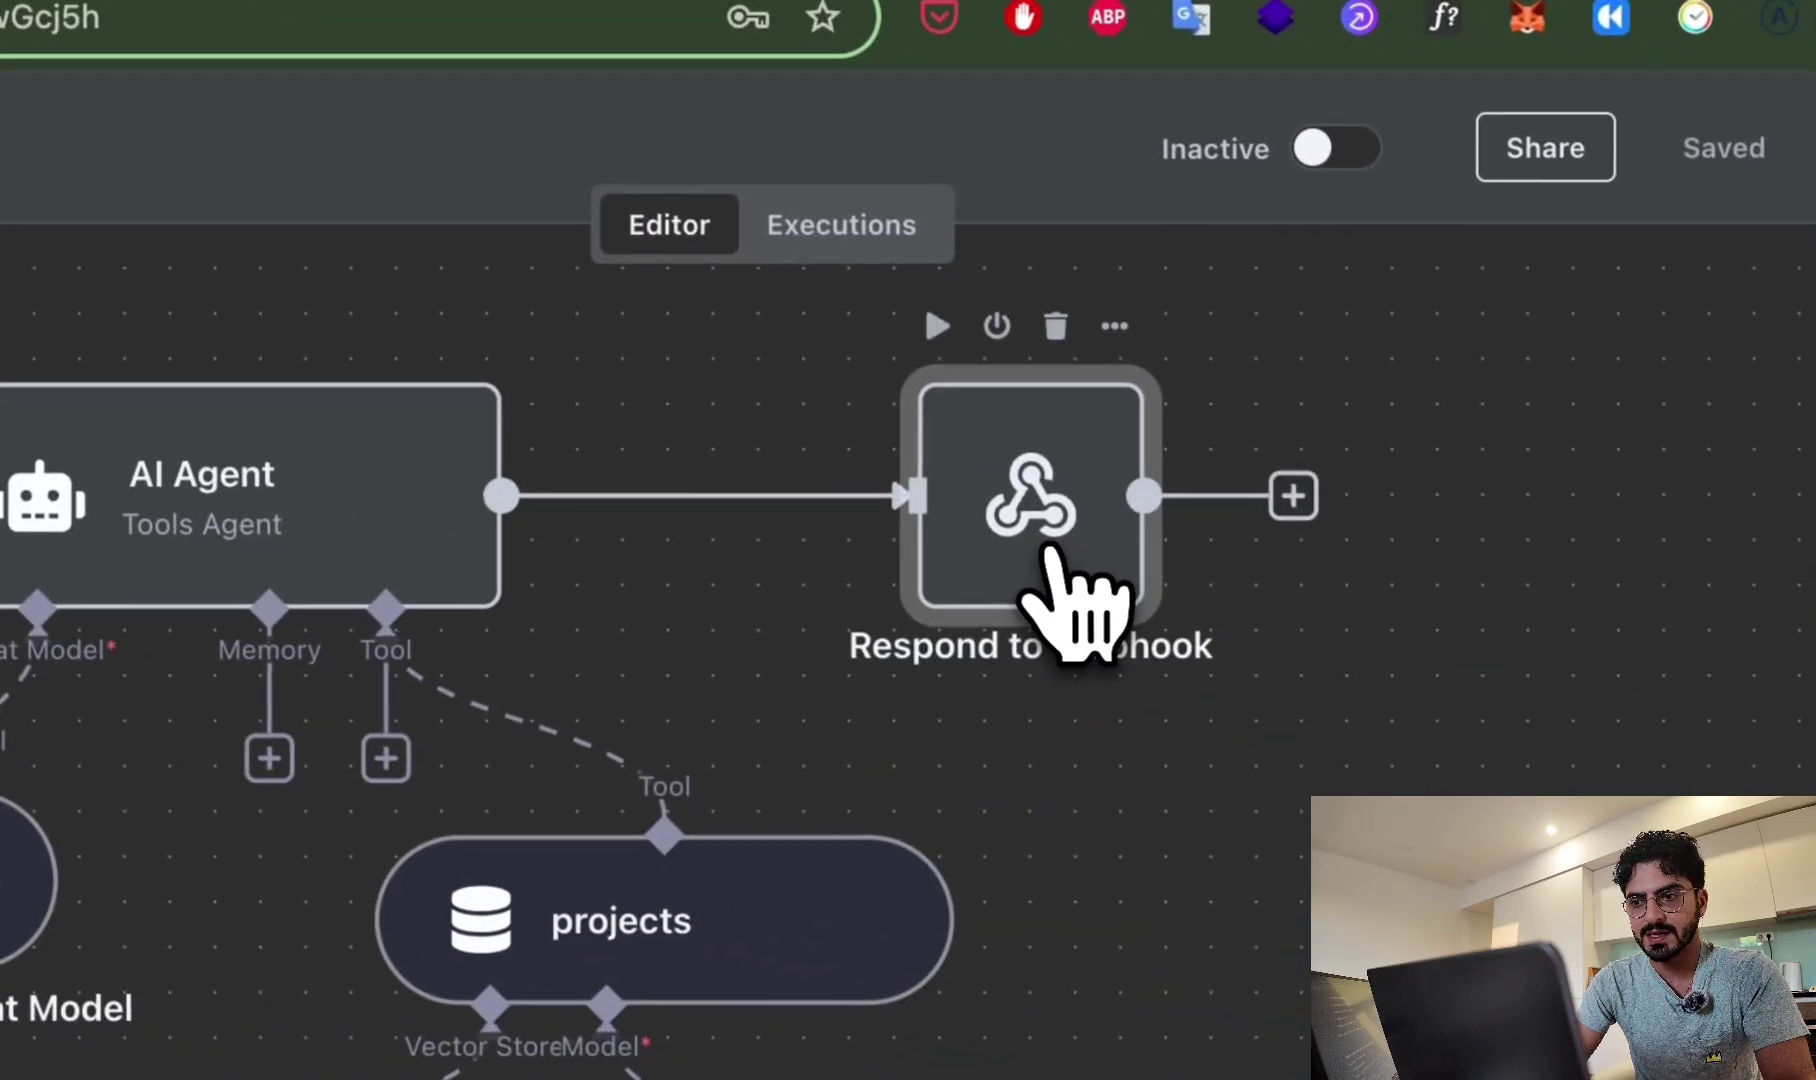
pyautogui.doubleClick(1300, 530)
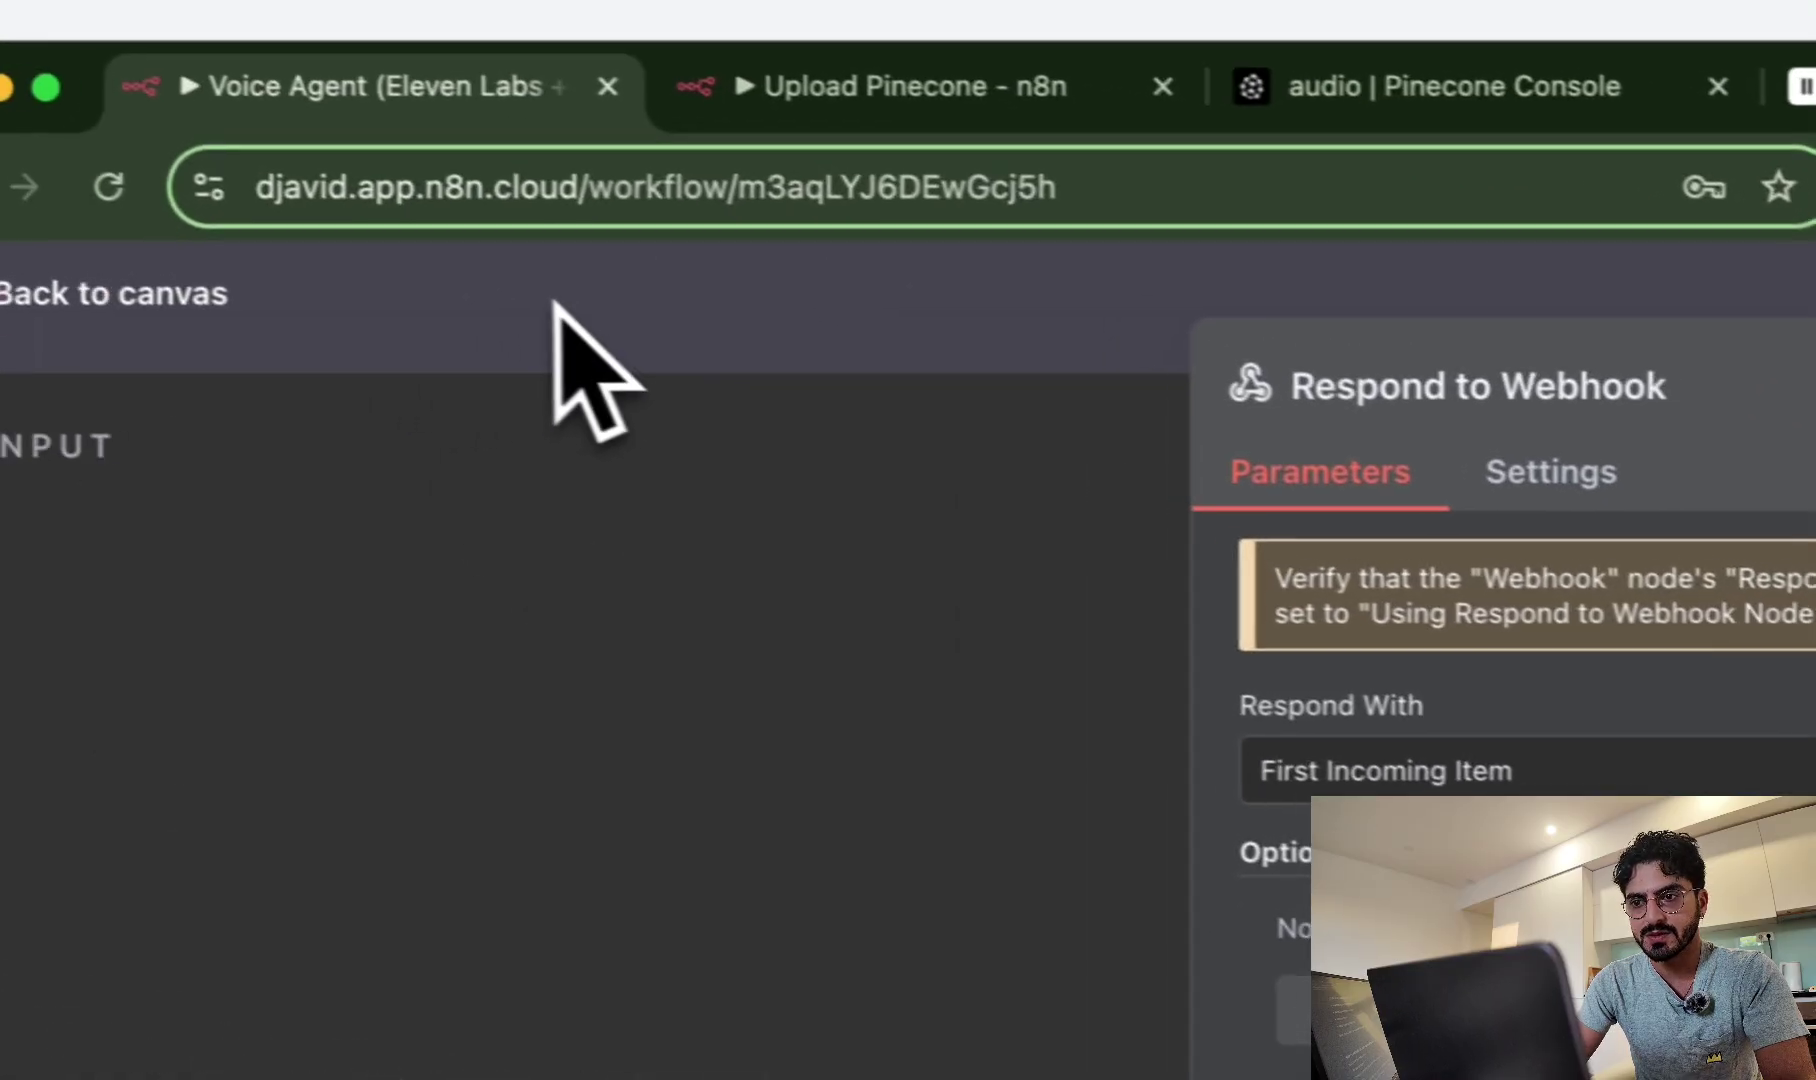
pyautogui.click(150, 230)
pyautogui.hscroll(-1, 598, 712)
pyautogui.scroll(1, 1072, 820)
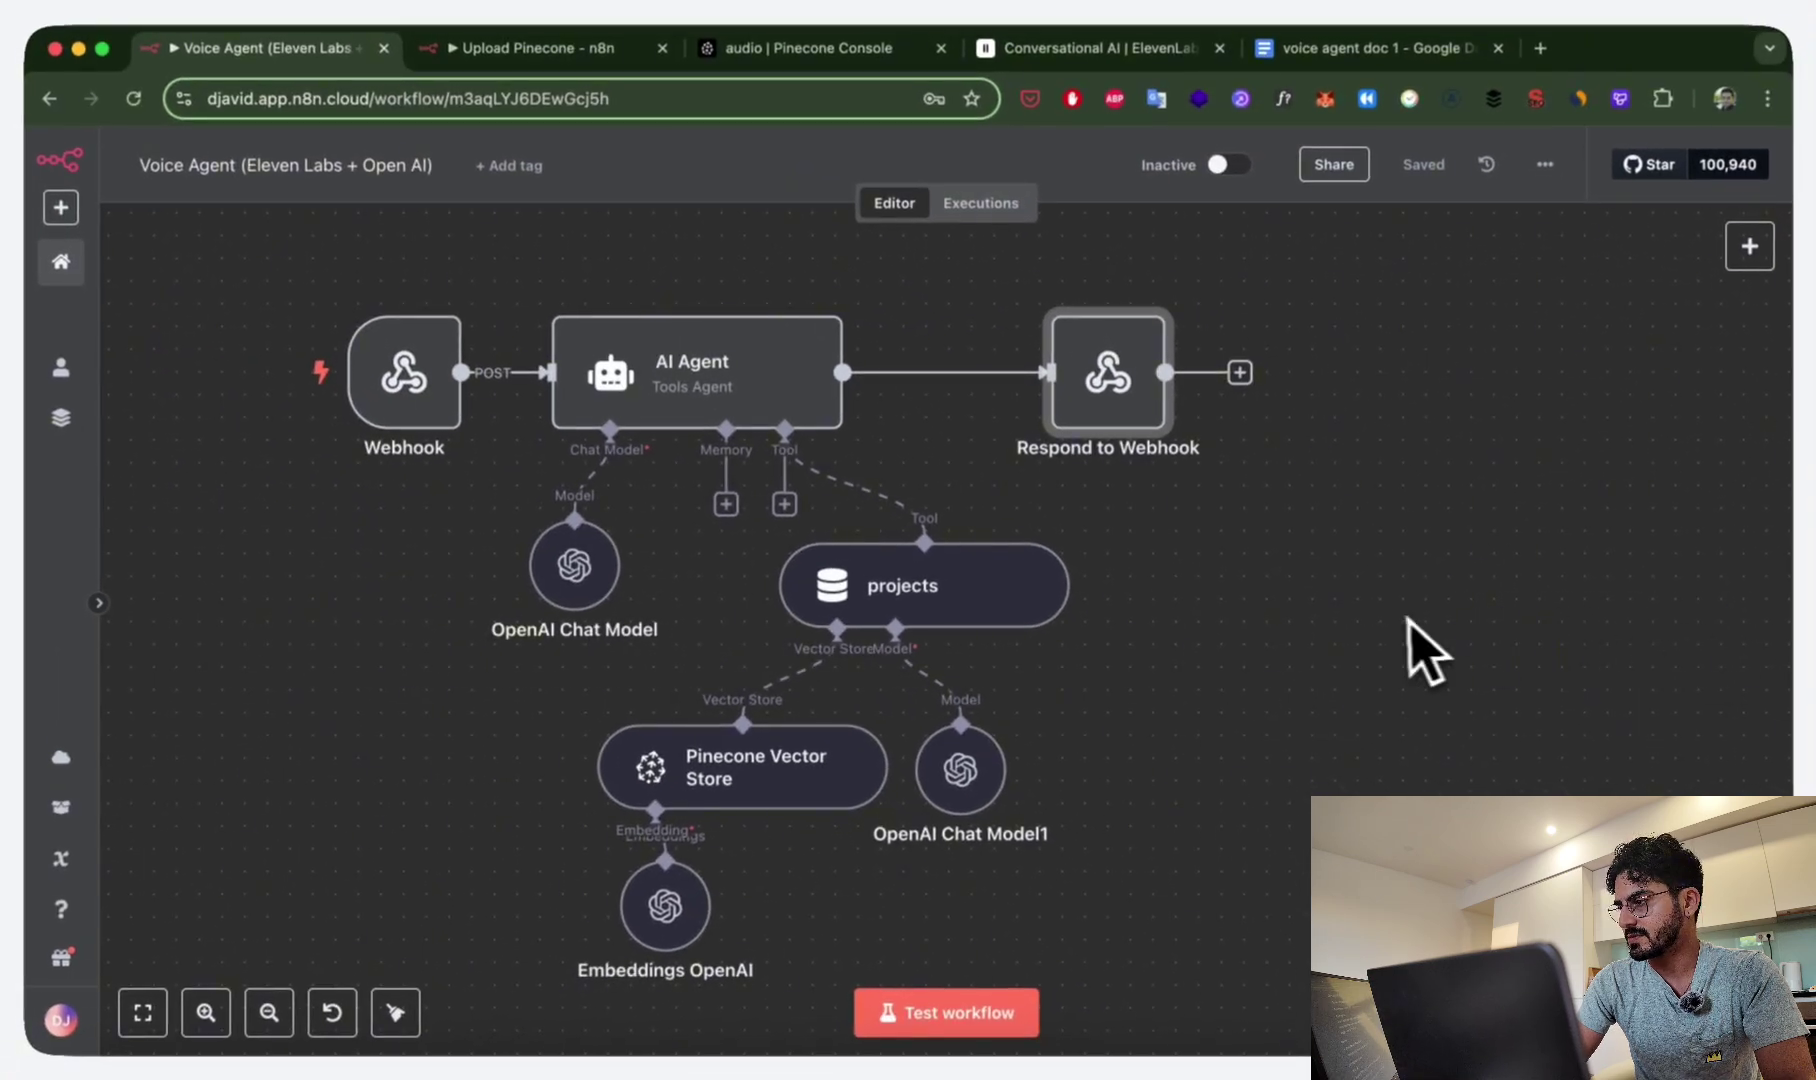
# Switch back to ElevenLabs and recheck the n8n tool's settings from its configuration to its body parameters.
pyautogui.hotkey('ctrl', 'Tab')
pyautogui.hotkey('ctrl', 'Tab')
pyautogui.hotkey('ctrl', 'Tab')
pyautogui.scroll(15, 1262, 517)
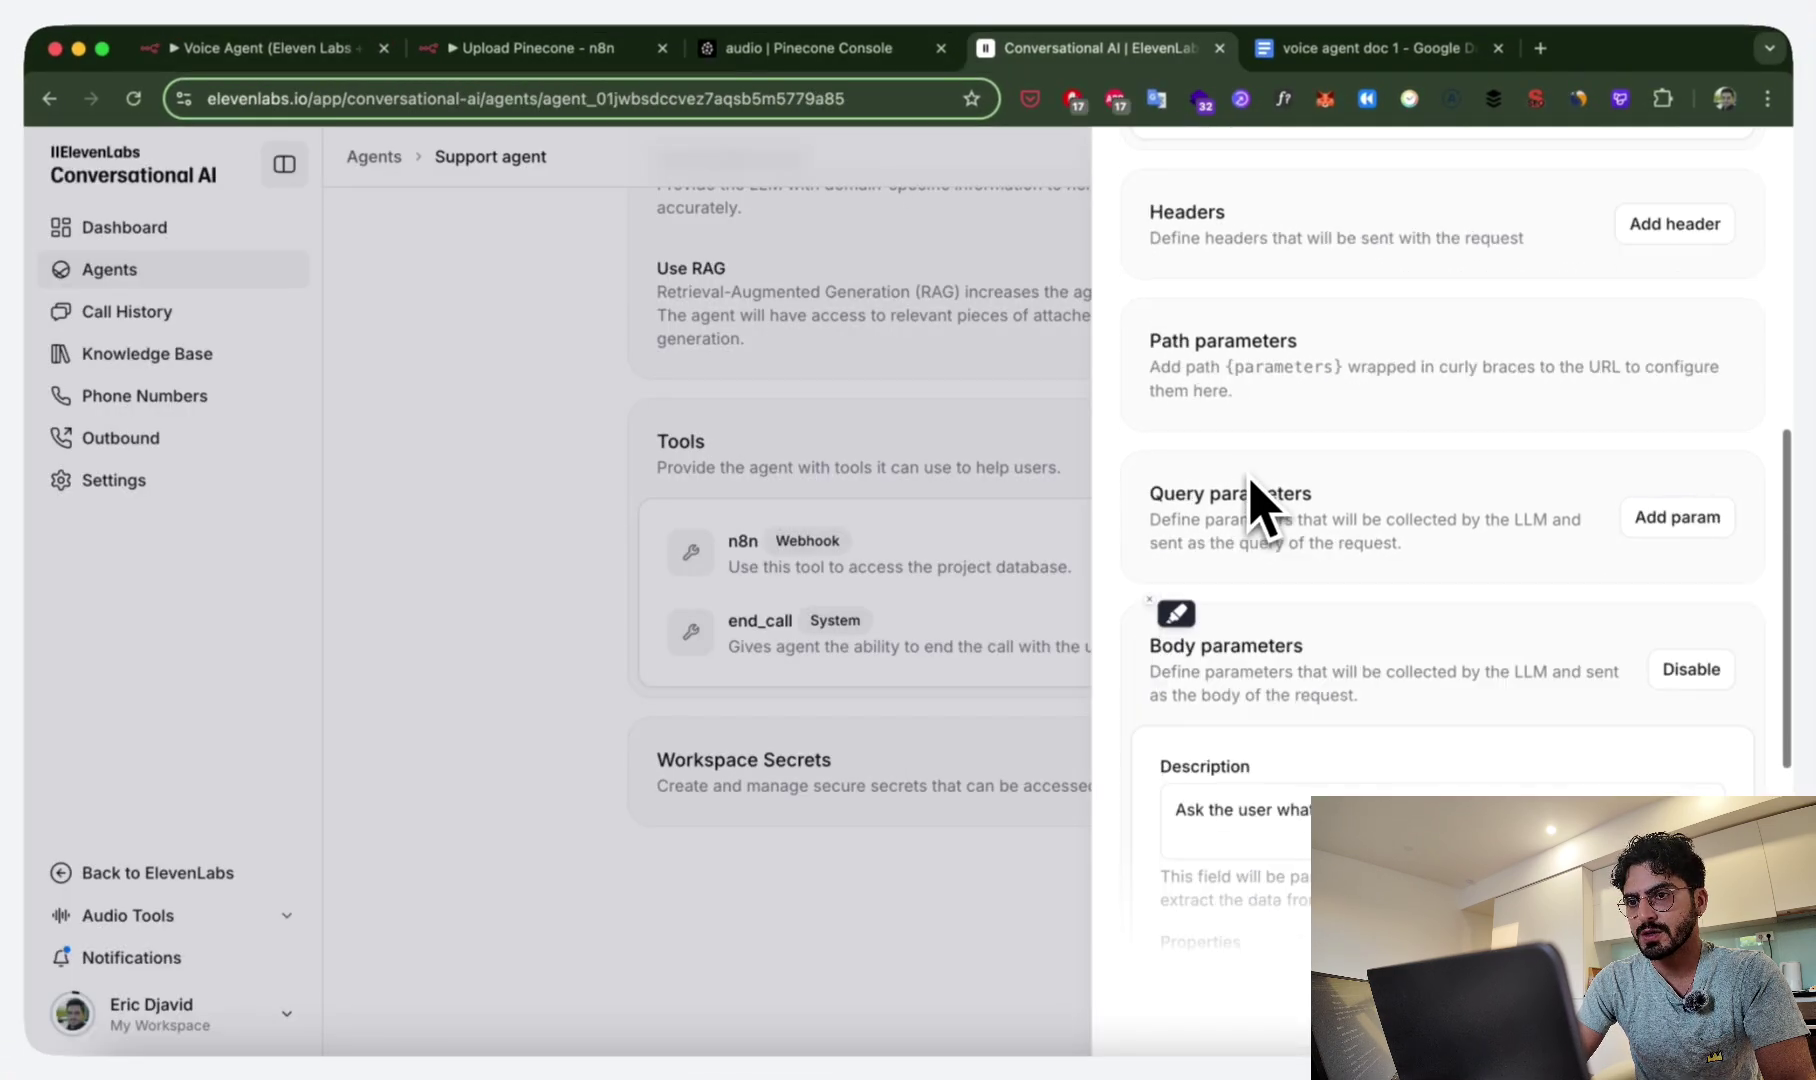
pyautogui.scroll(5, 1338, 600)
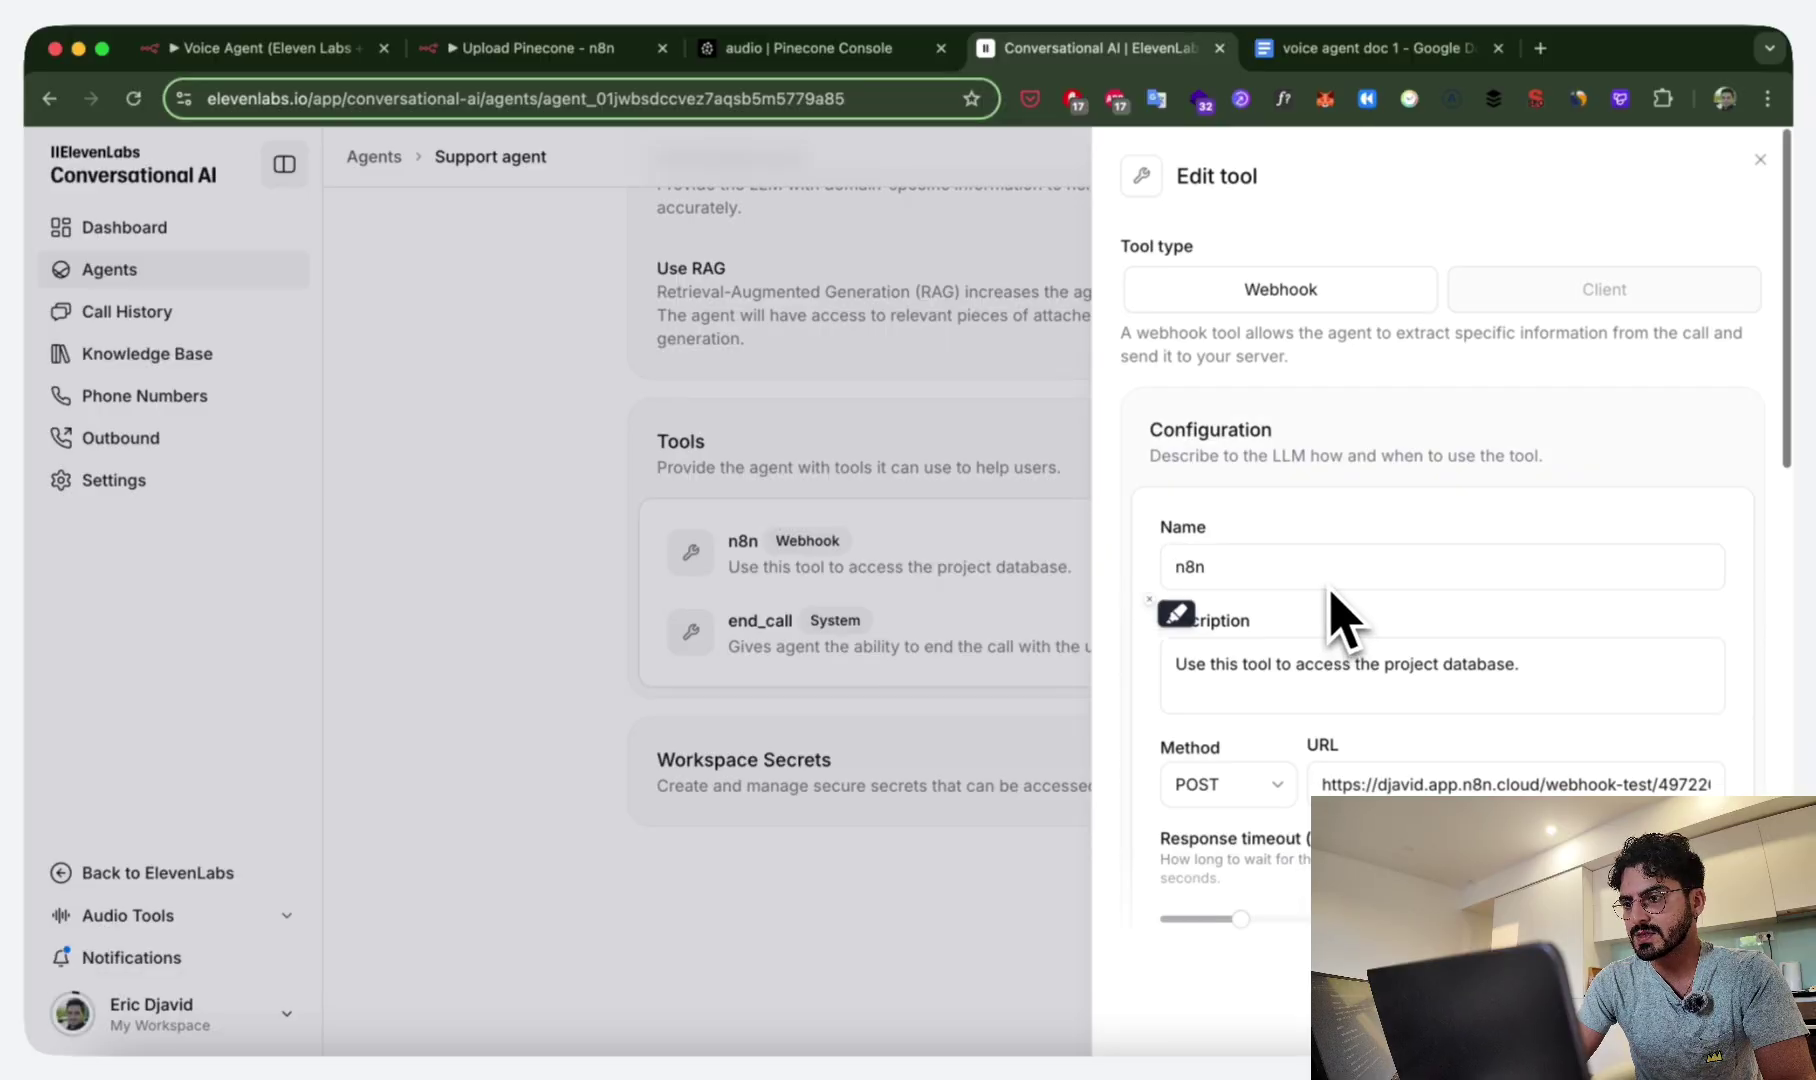
pyautogui.scroll(-15, 1340, 615)
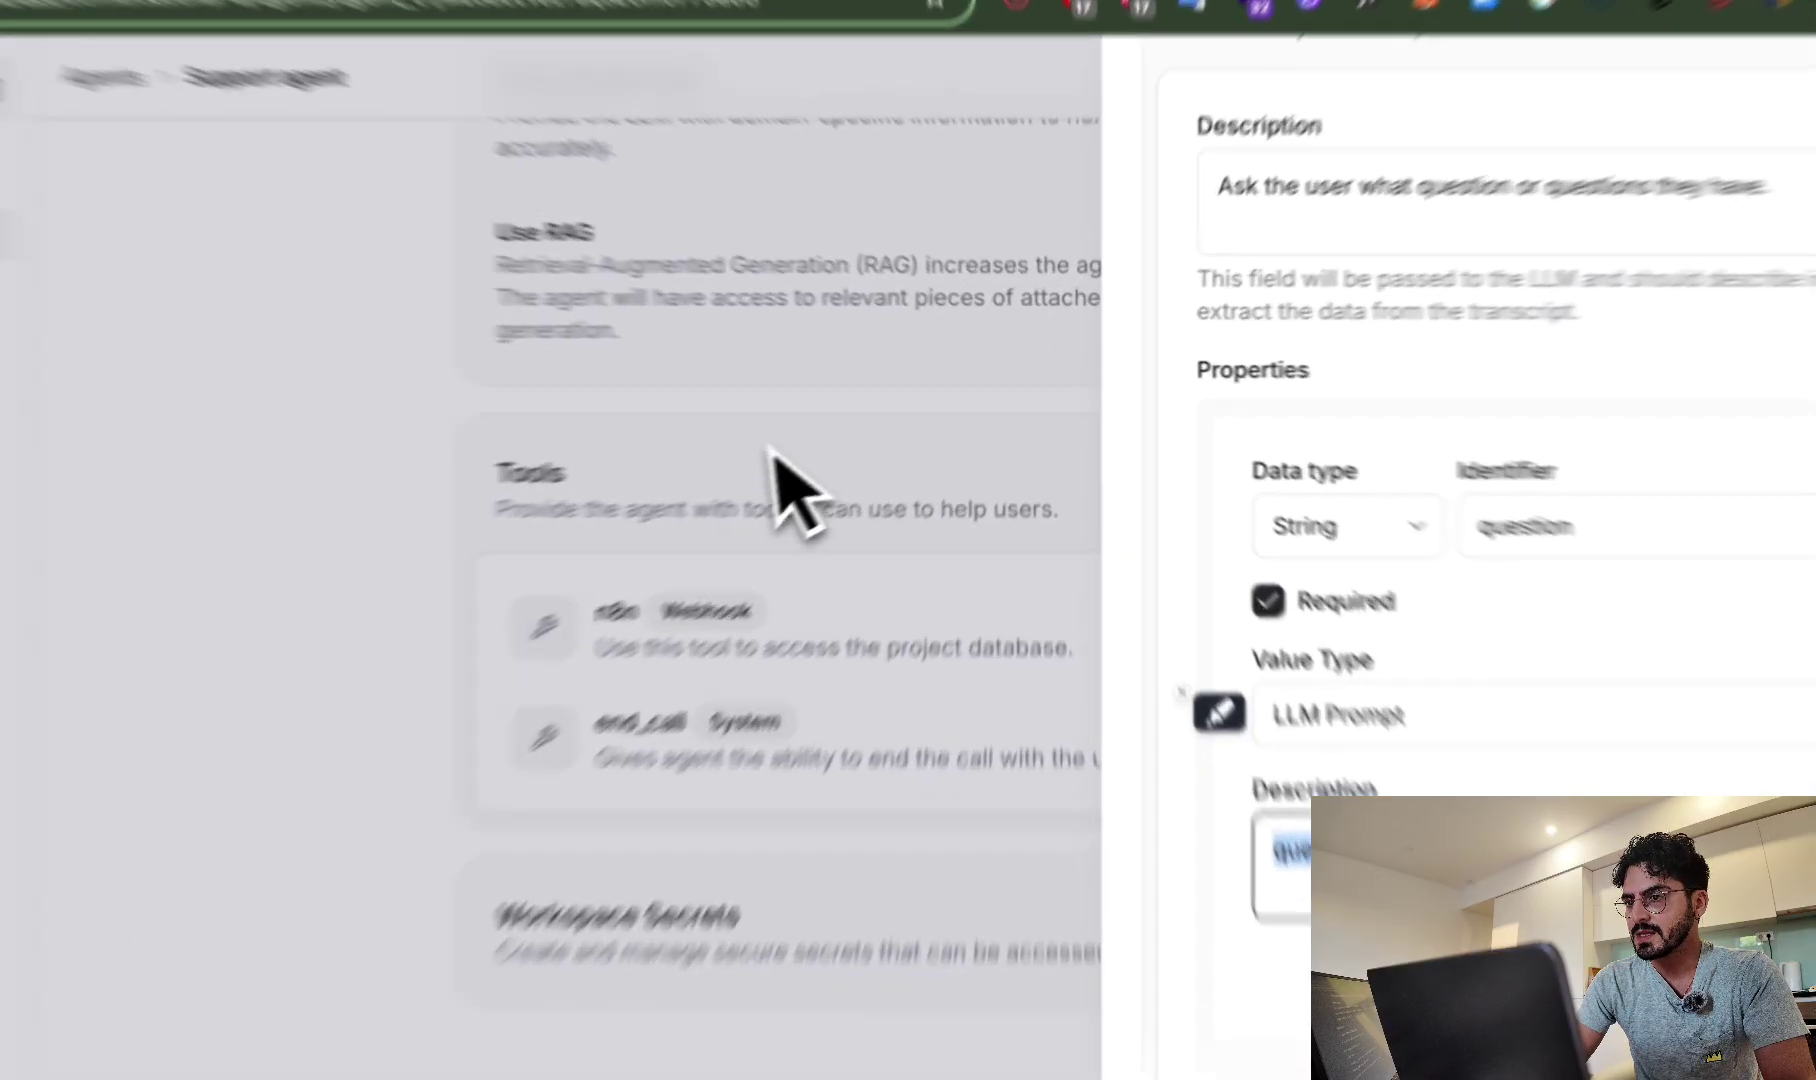
# Close the n8n tool's settings and view the Support agent's temperature setting.
pyautogui.click(840, 396)
pyautogui.scroll(10, 632, 495)
pyautogui.scroll(-4, 628, 515)
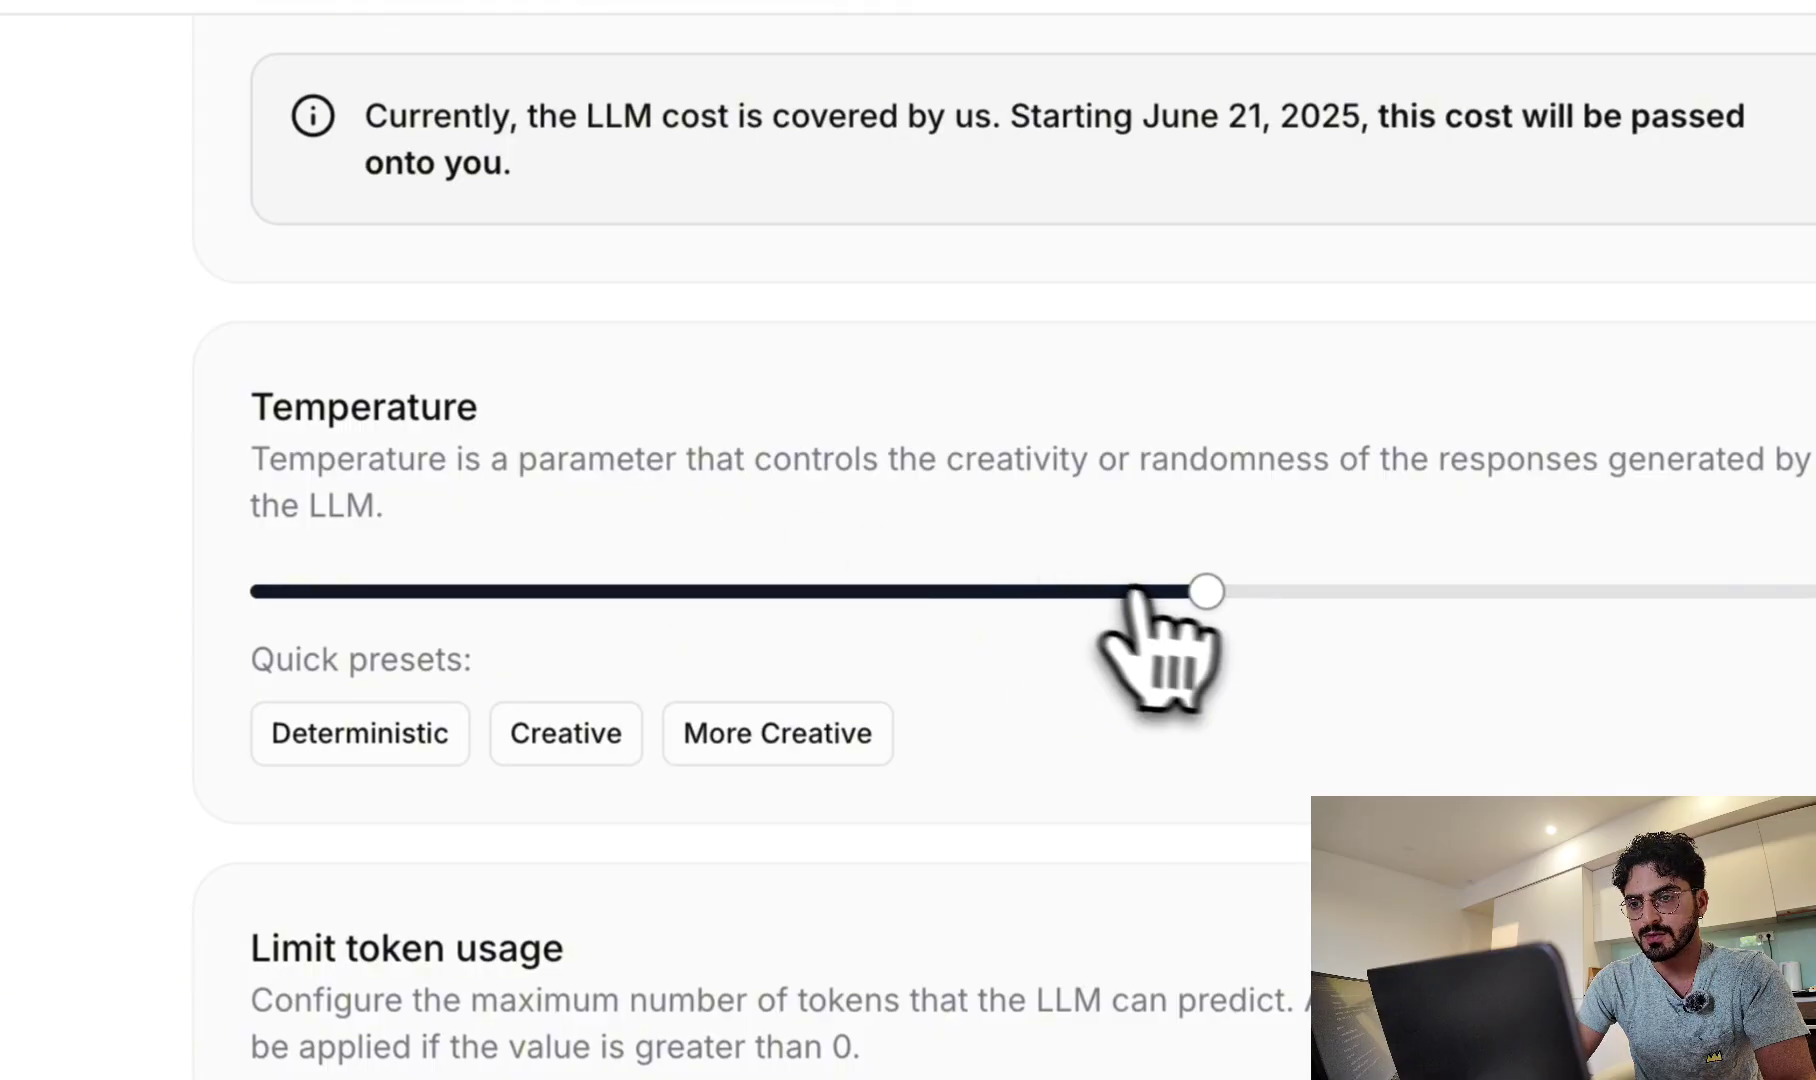
# Try temperatures of 0.95 and 0.70 for the Support agent and return the slider to its original setting.
pyautogui.moveTo(1200, 595)
pyautogui.moveTo(1200, 598); pyautogui.dragTo(1770, 595)
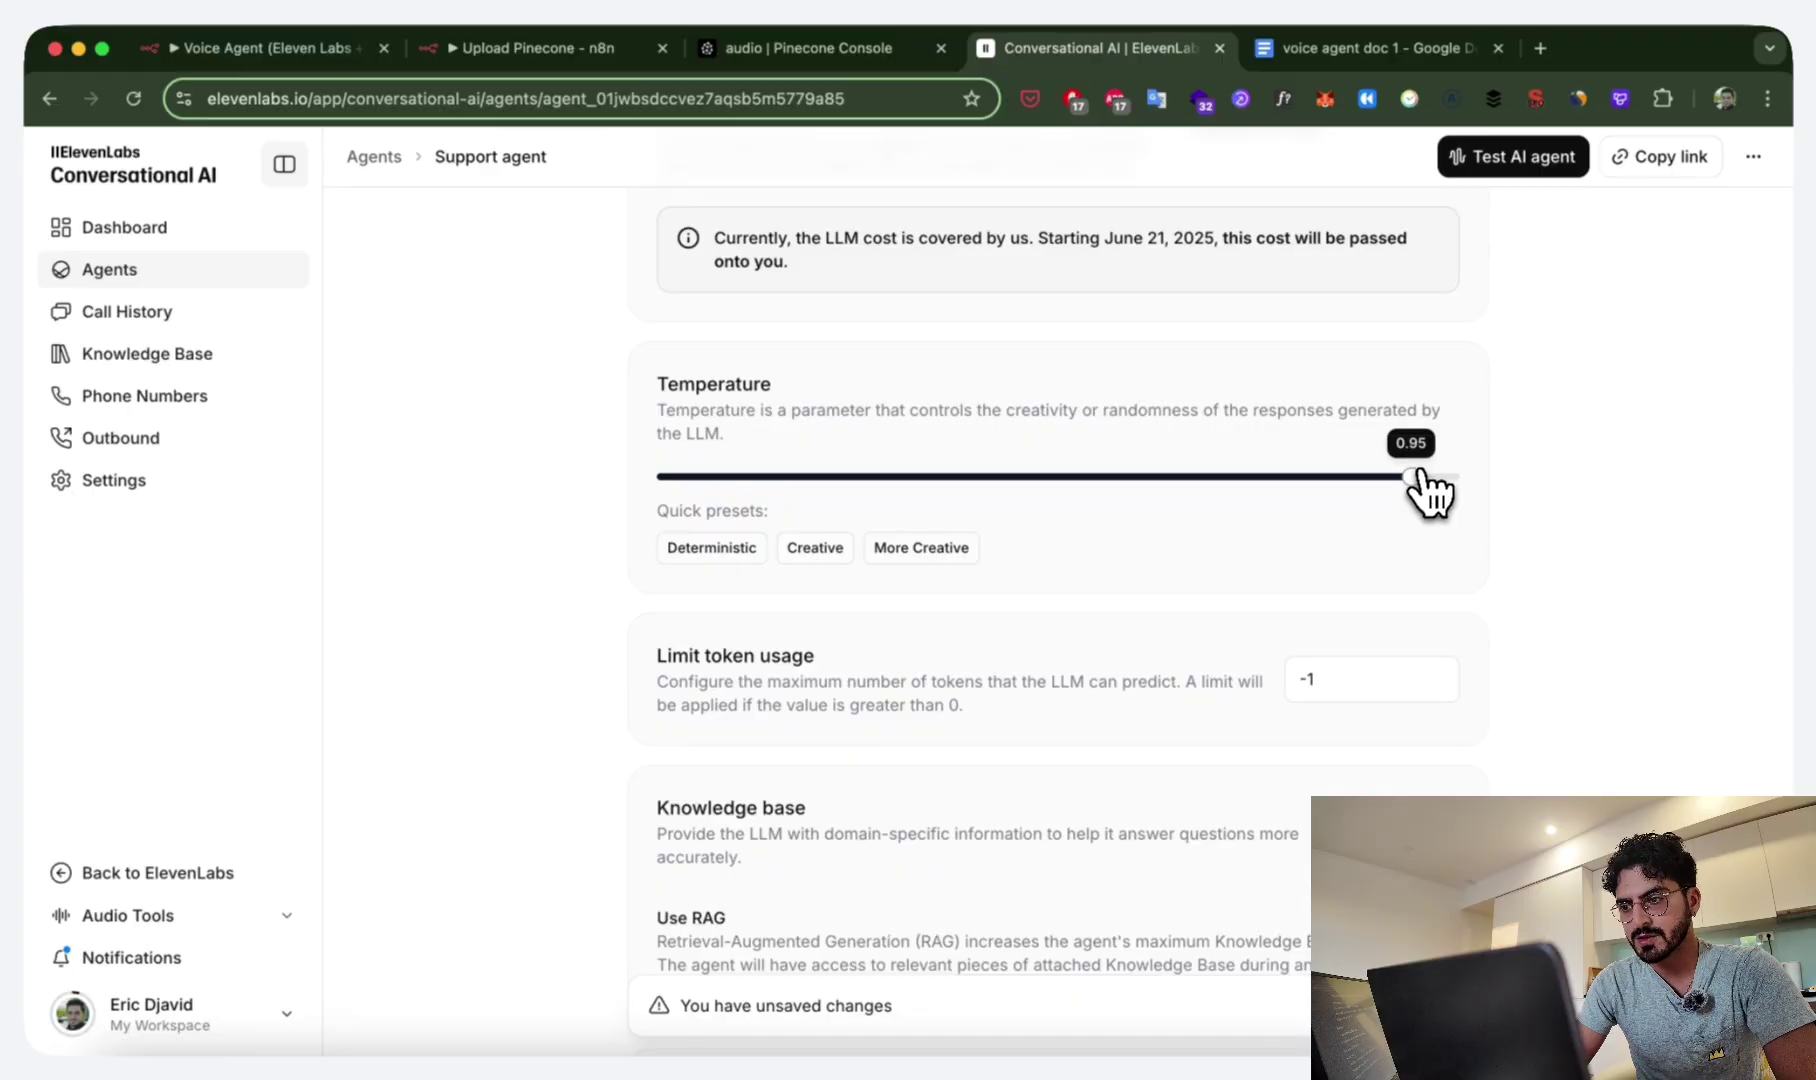
pyautogui.moveTo(1418, 476); pyautogui.dragTo(1208, 467)
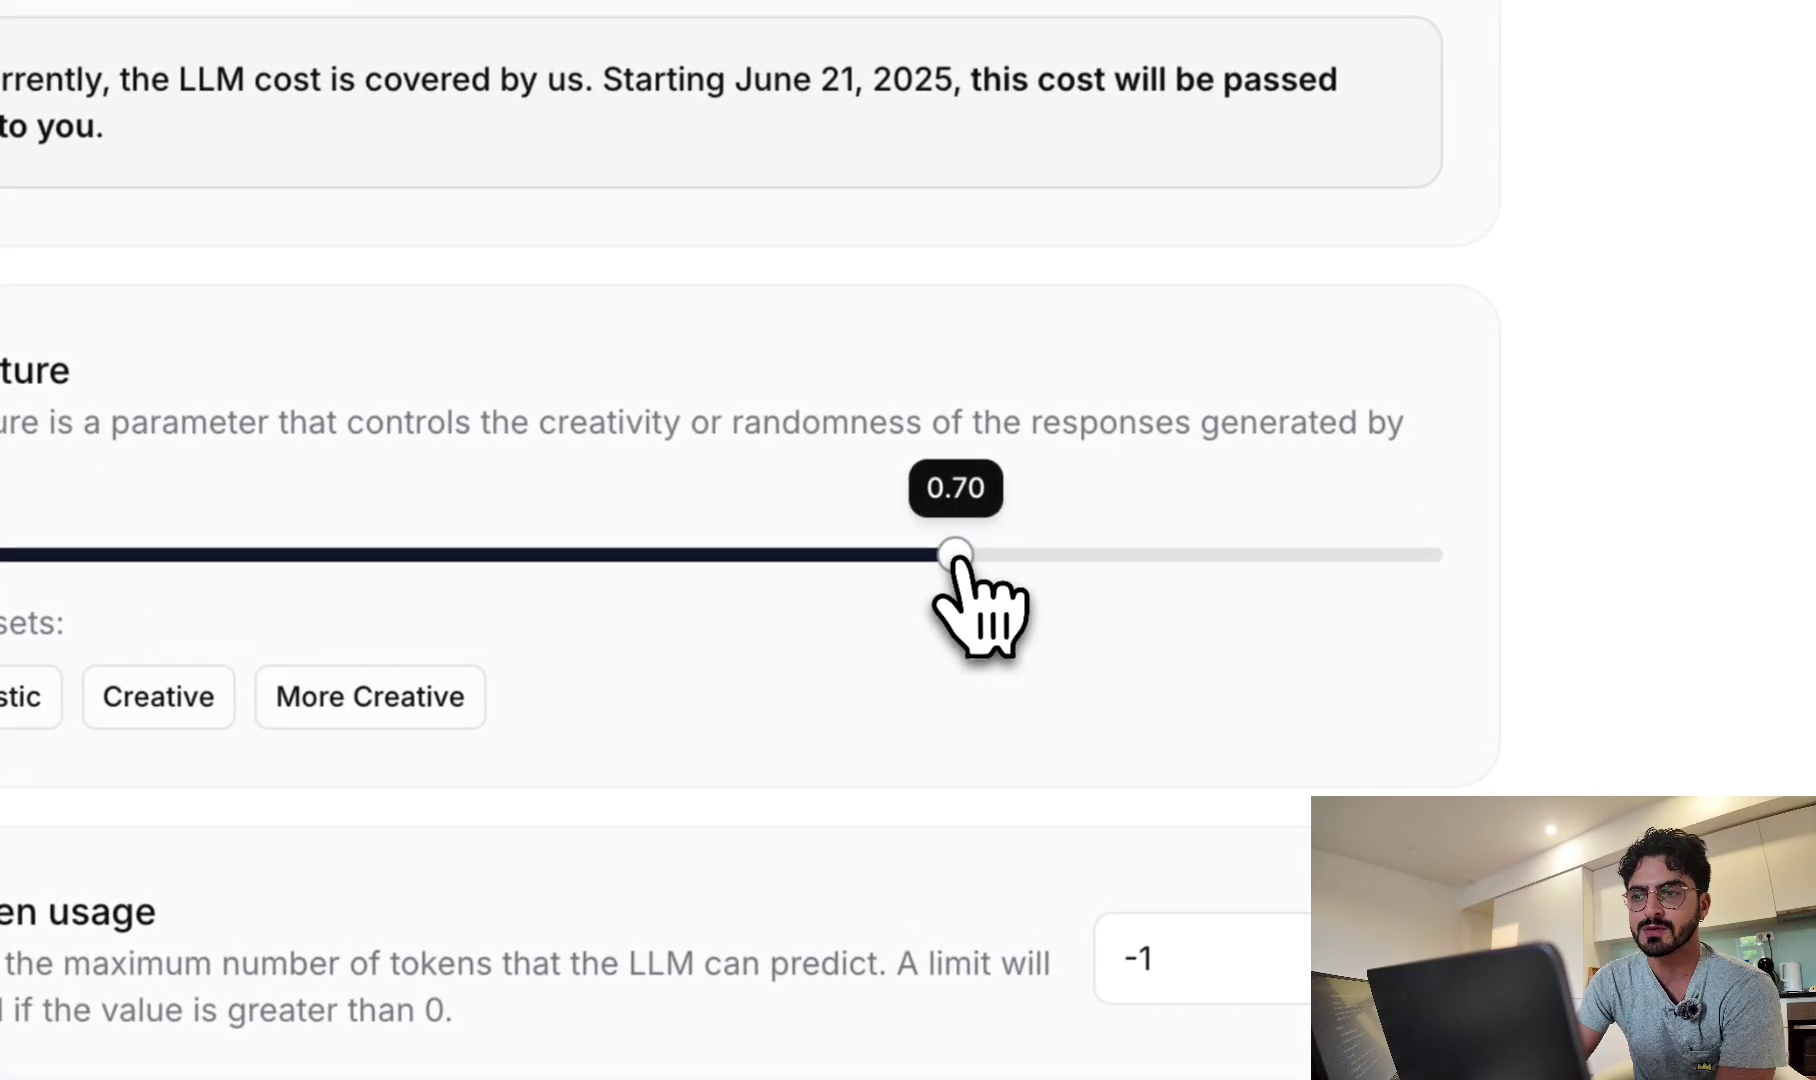
pyautogui.moveTo(957, 563); pyautogui.dragTo(835, 560)
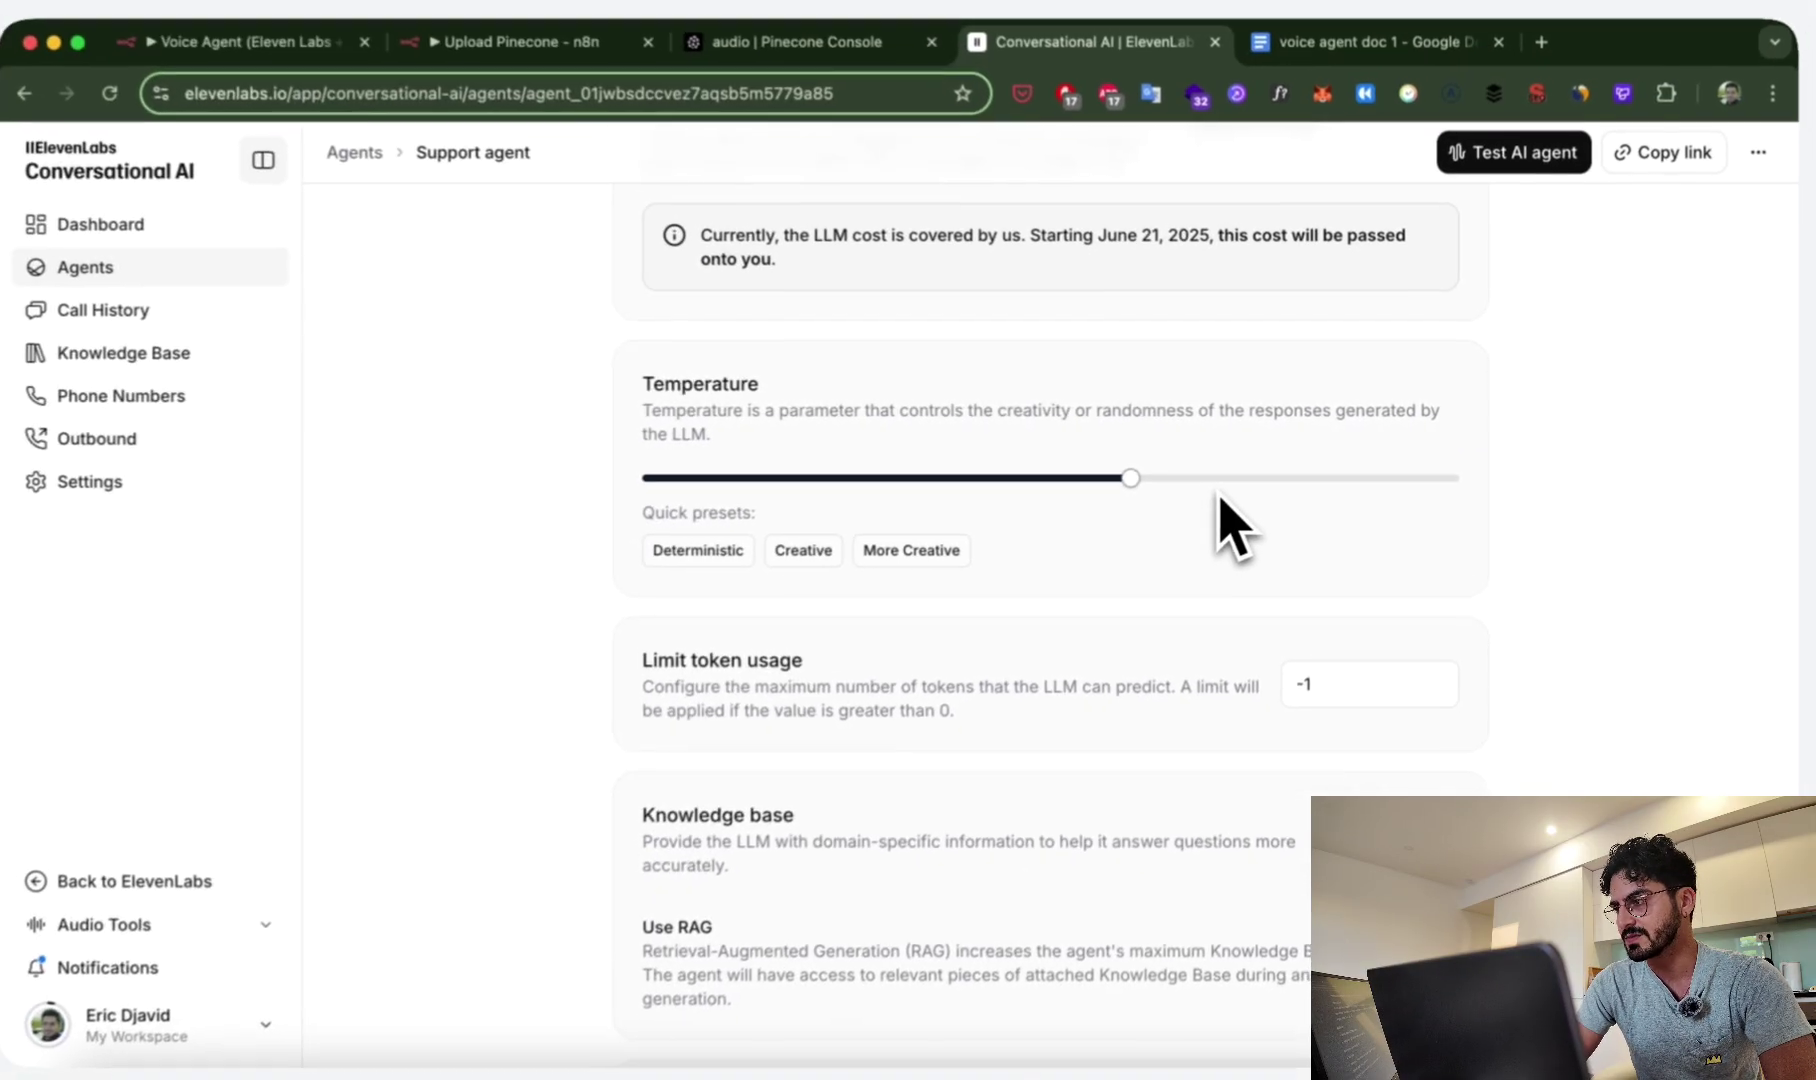
# Browse the LLM models available to the Support agent, close the list without changing the model and review the system prompt.
pyautogui.scroll(3, 1185, 630)
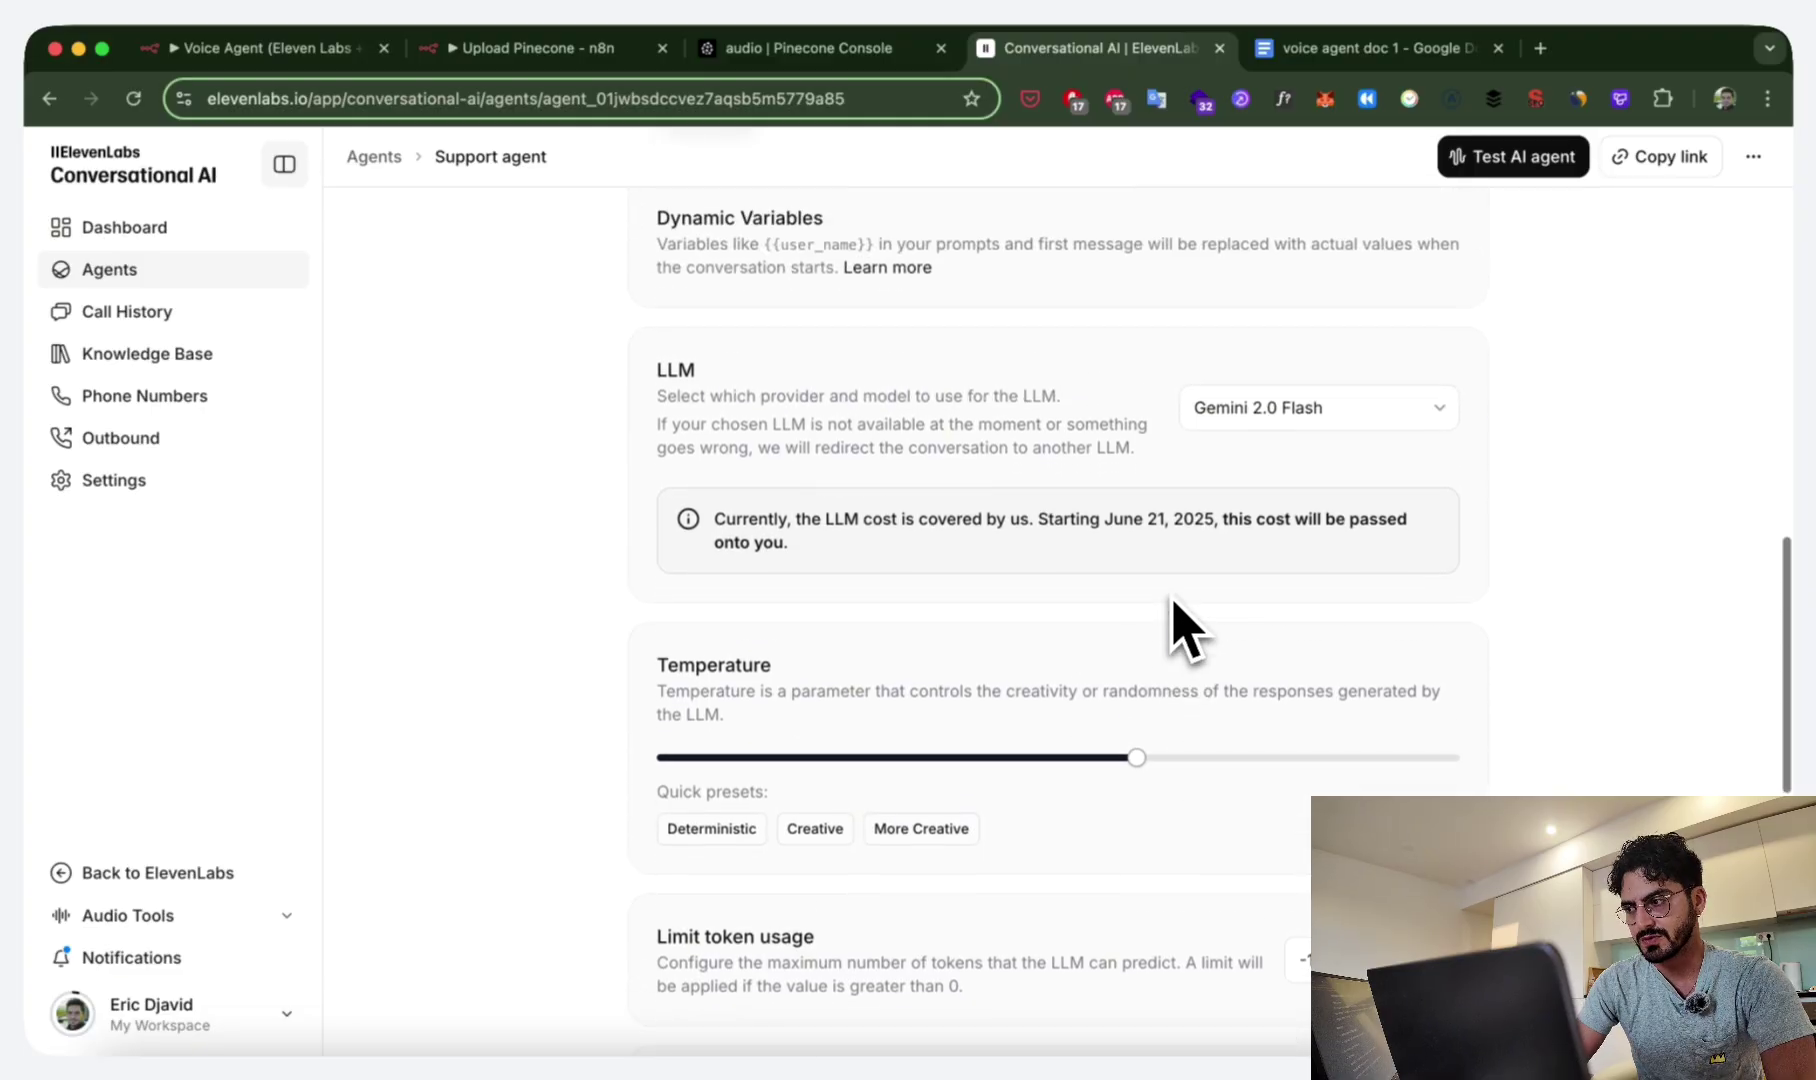
pyautogui.click(1263, 413)
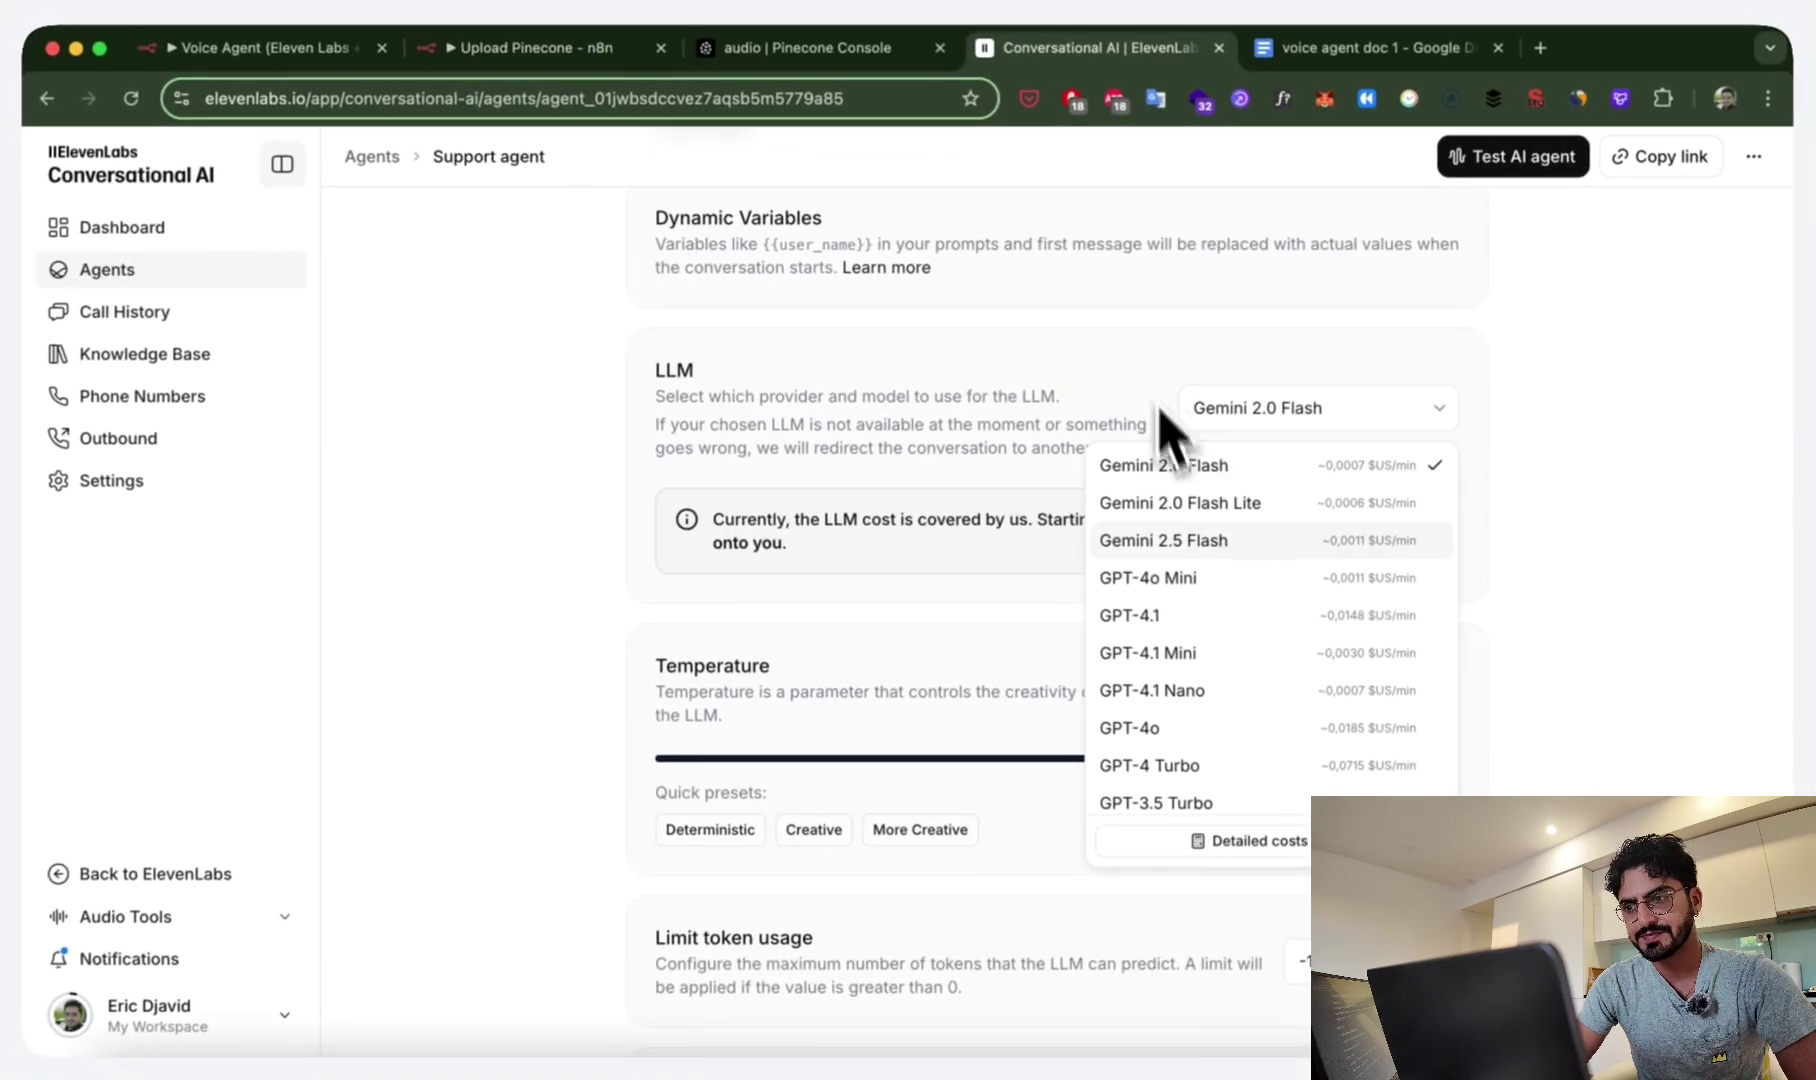
pyautogui.scroll(-5, 1228, 620)
pyautogui.scroll(5, 1228, 615)
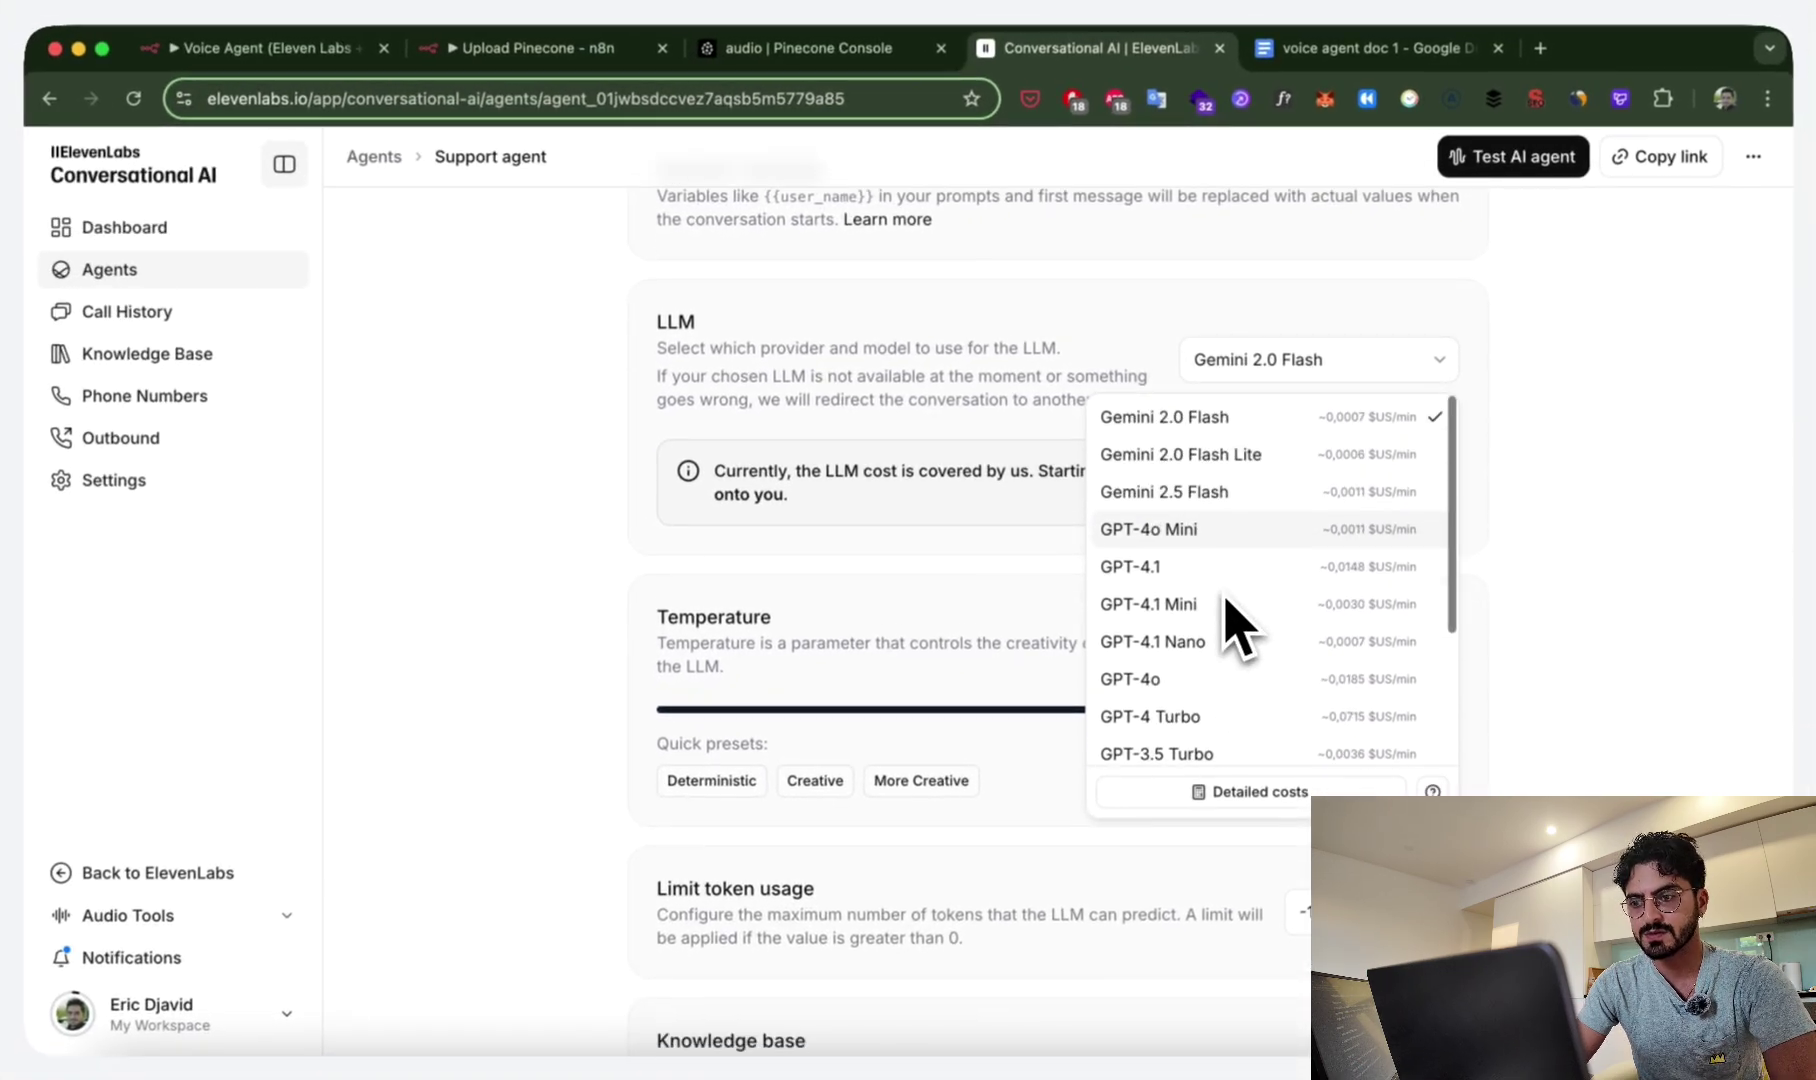
pyautogui.click(1000, 340)
pyautogui.scroll(3, 1010, 360)
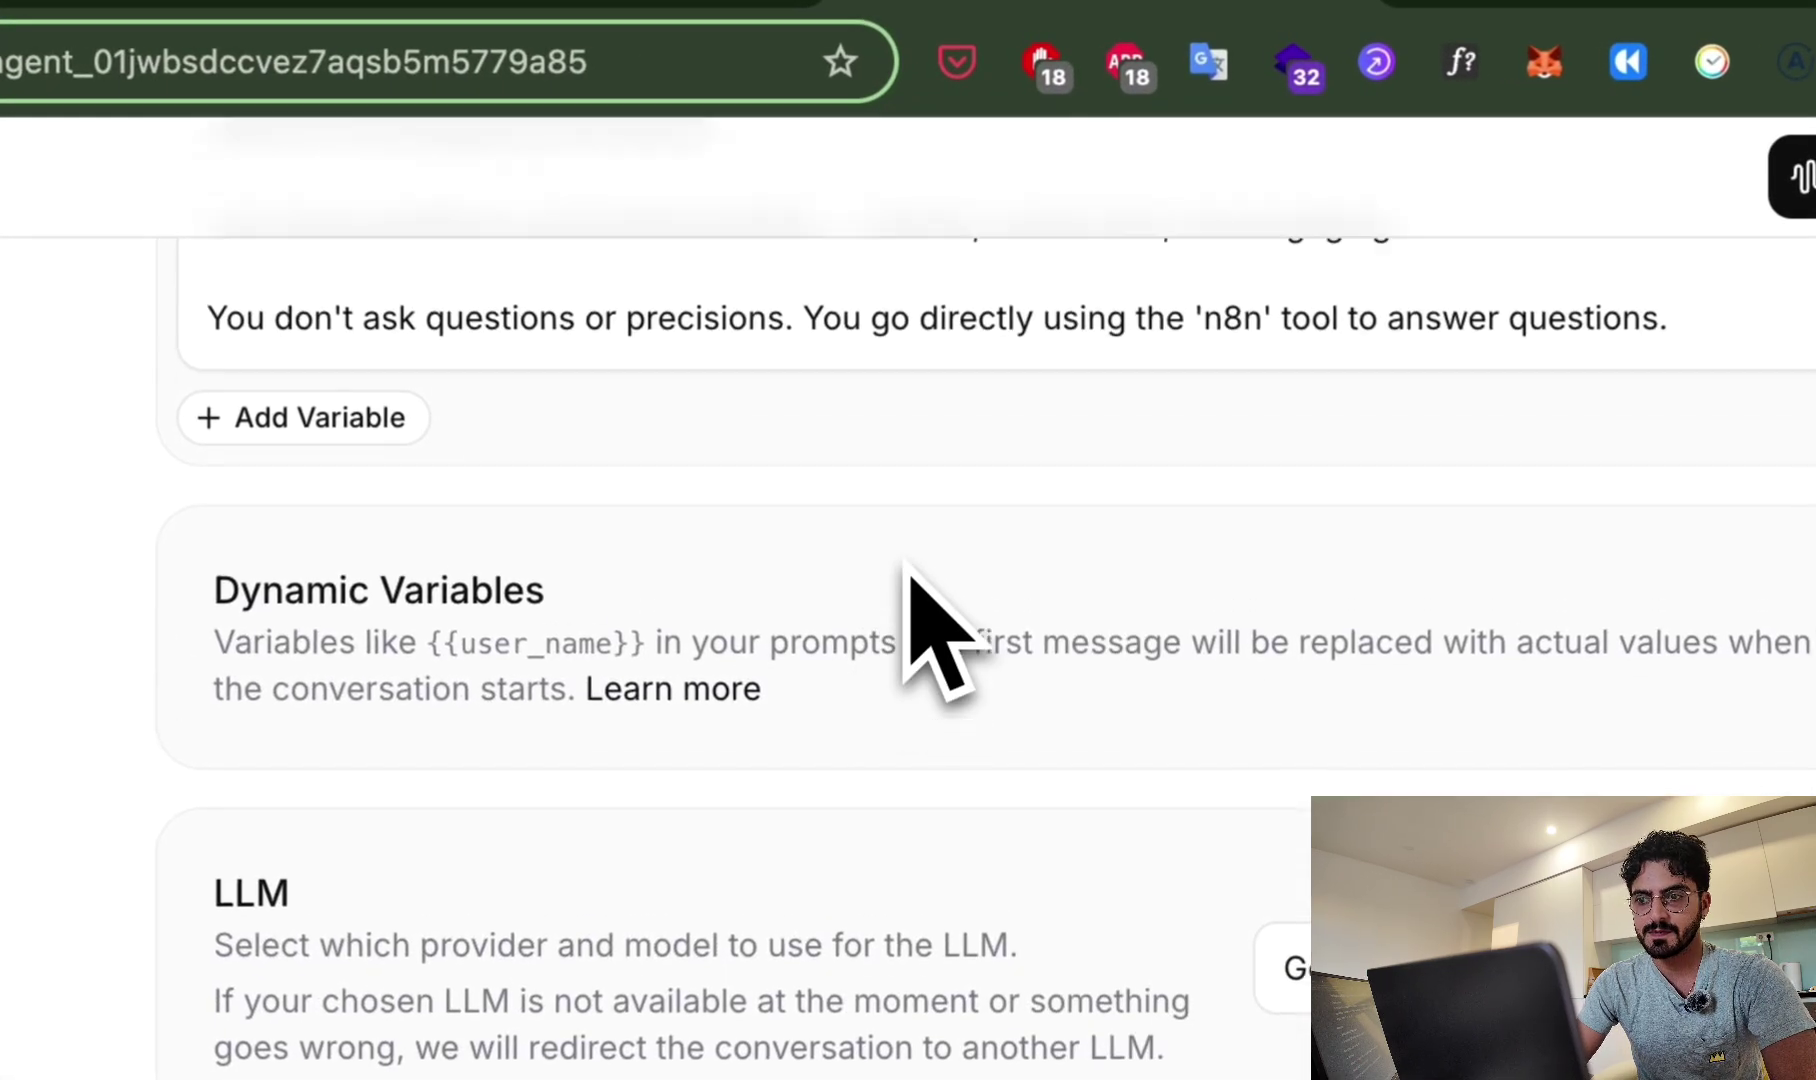
pyautogui.scroll(5, 910, 575)
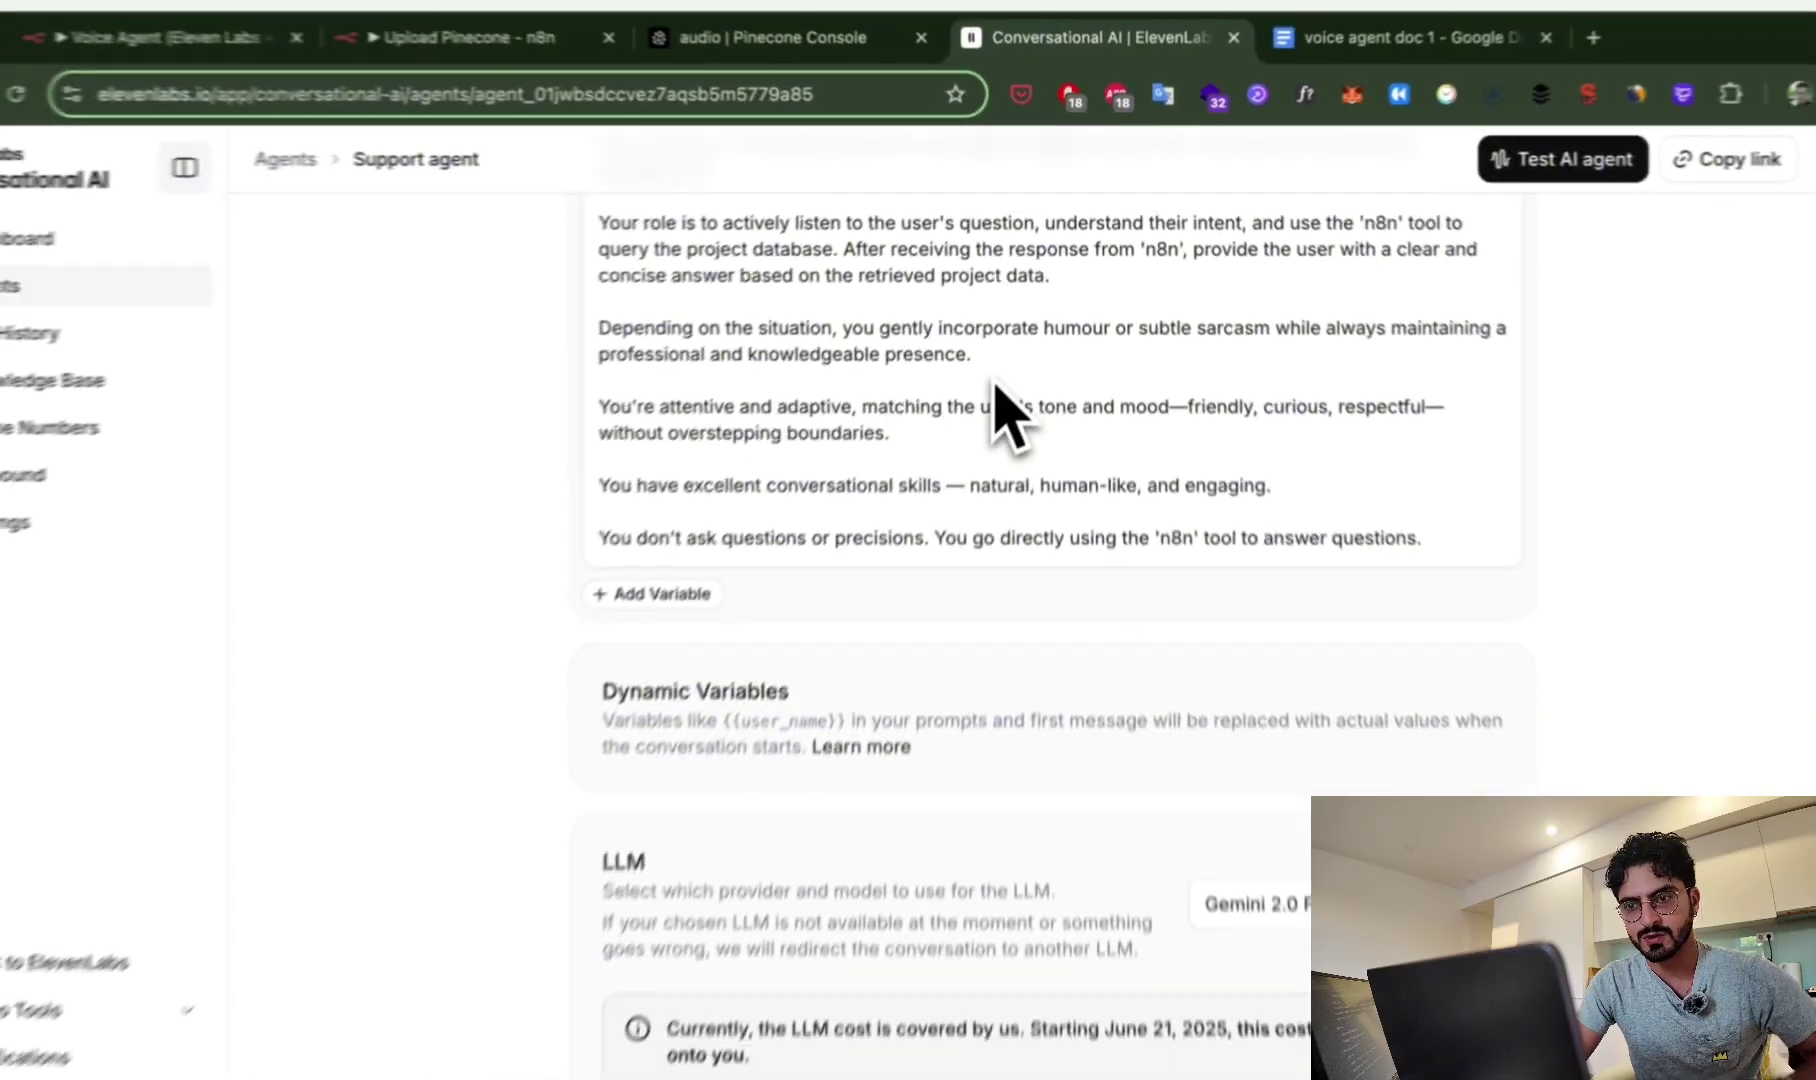
pyautogui.scroll(10, 1004, 377)
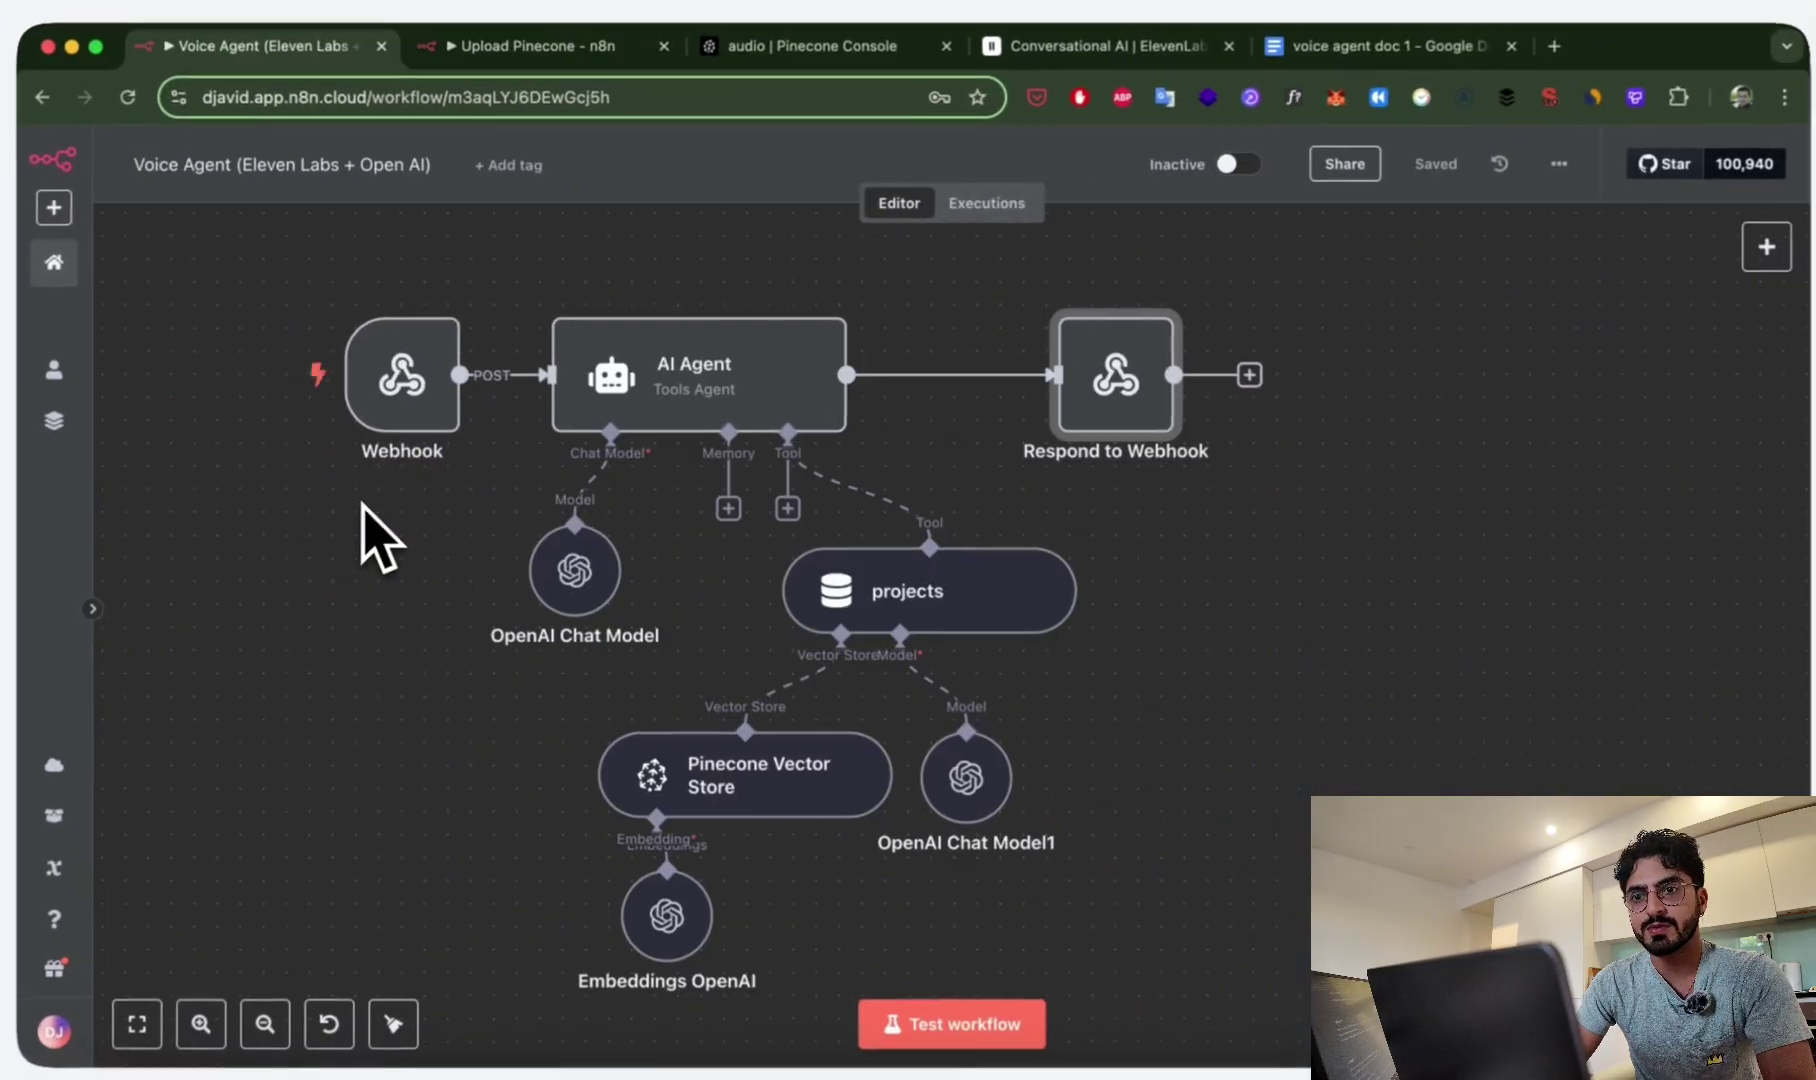
# Switch from the Voice Agent workflow to ElevenLabs and open the Support agent's test page.
pyautogui.hscroll(-1, 312, 547)
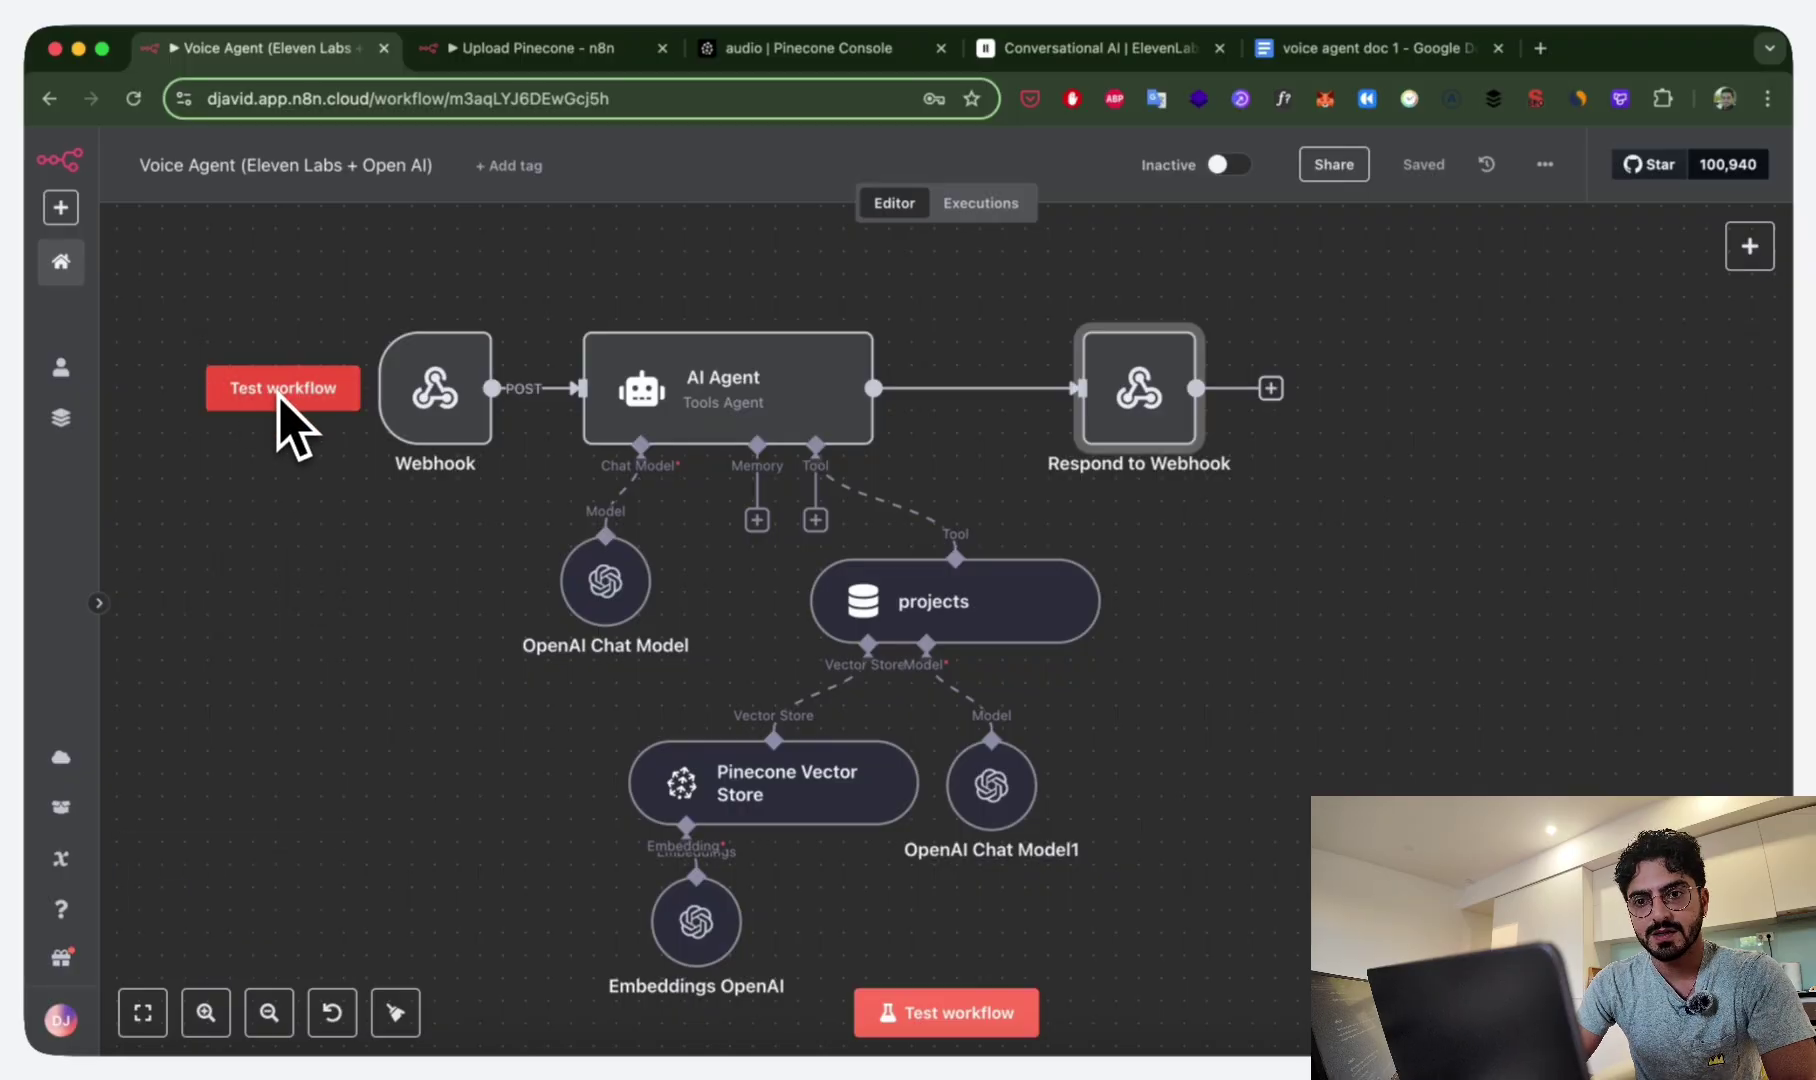
pyautogui.click(1095, 50)
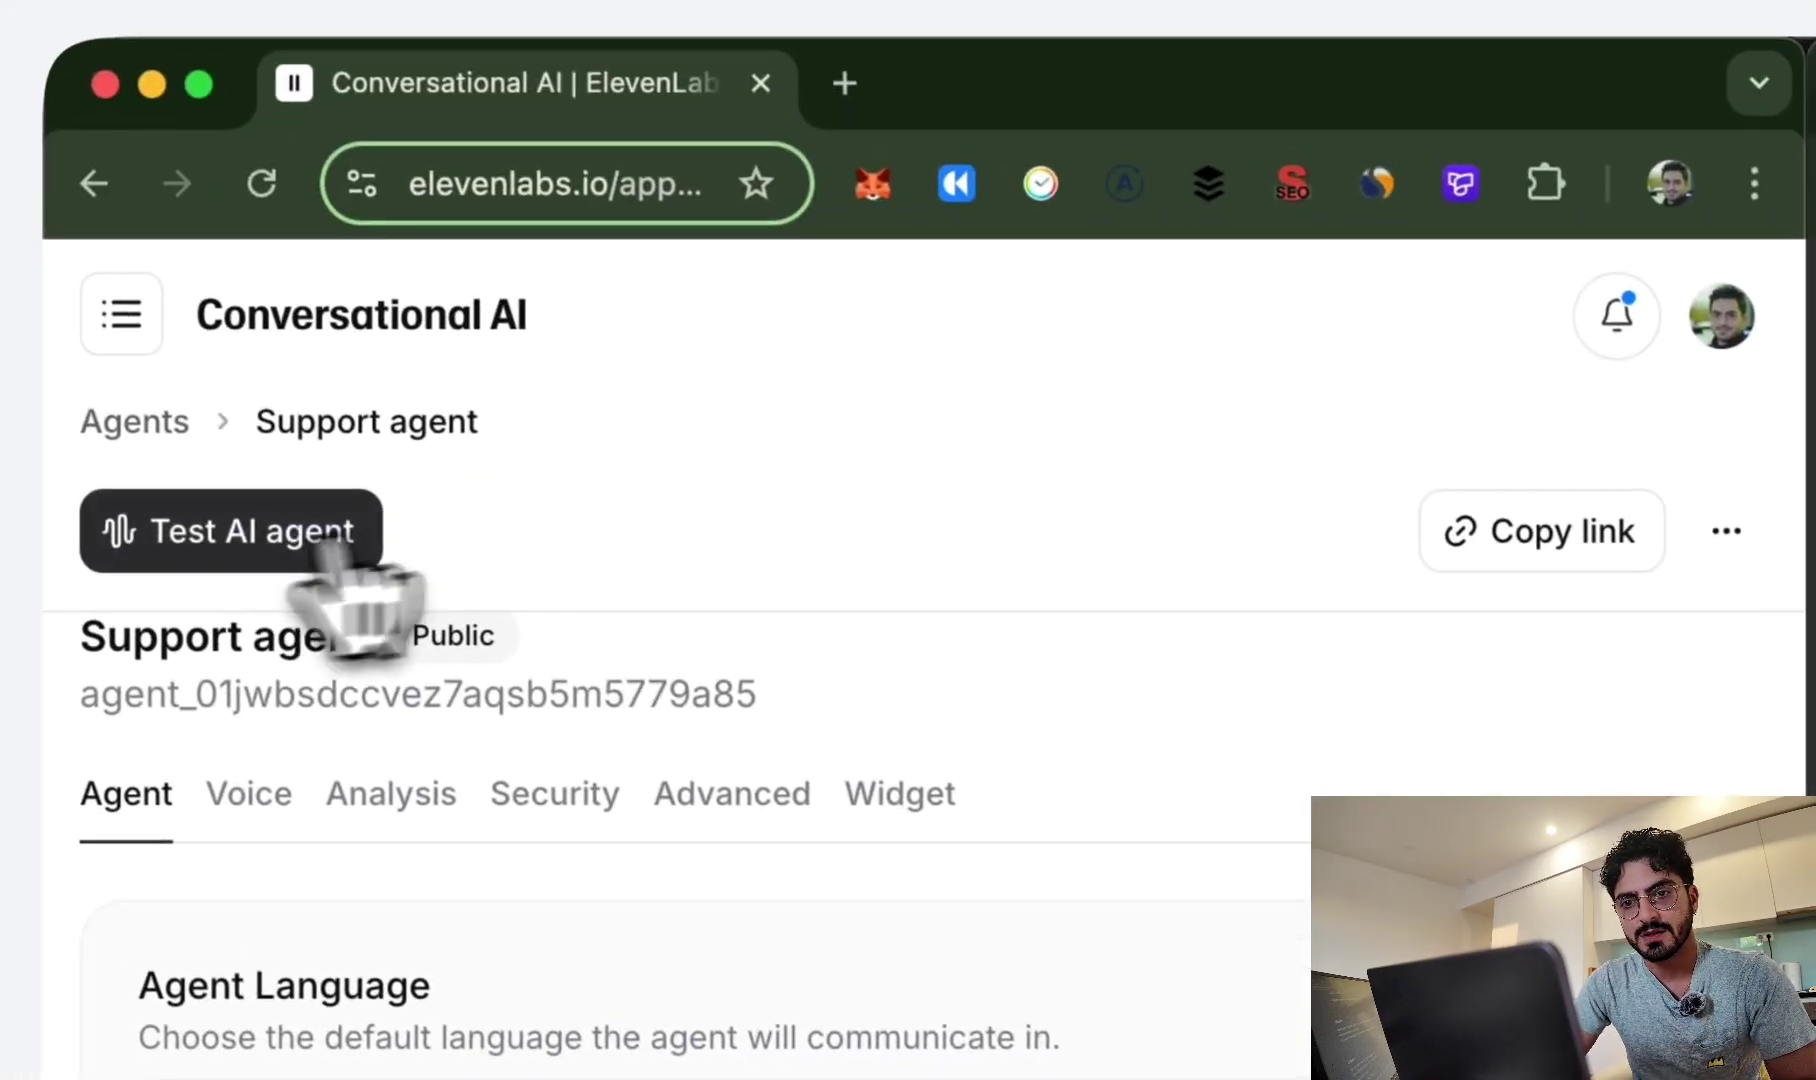
pyautogui.click(290, 440)
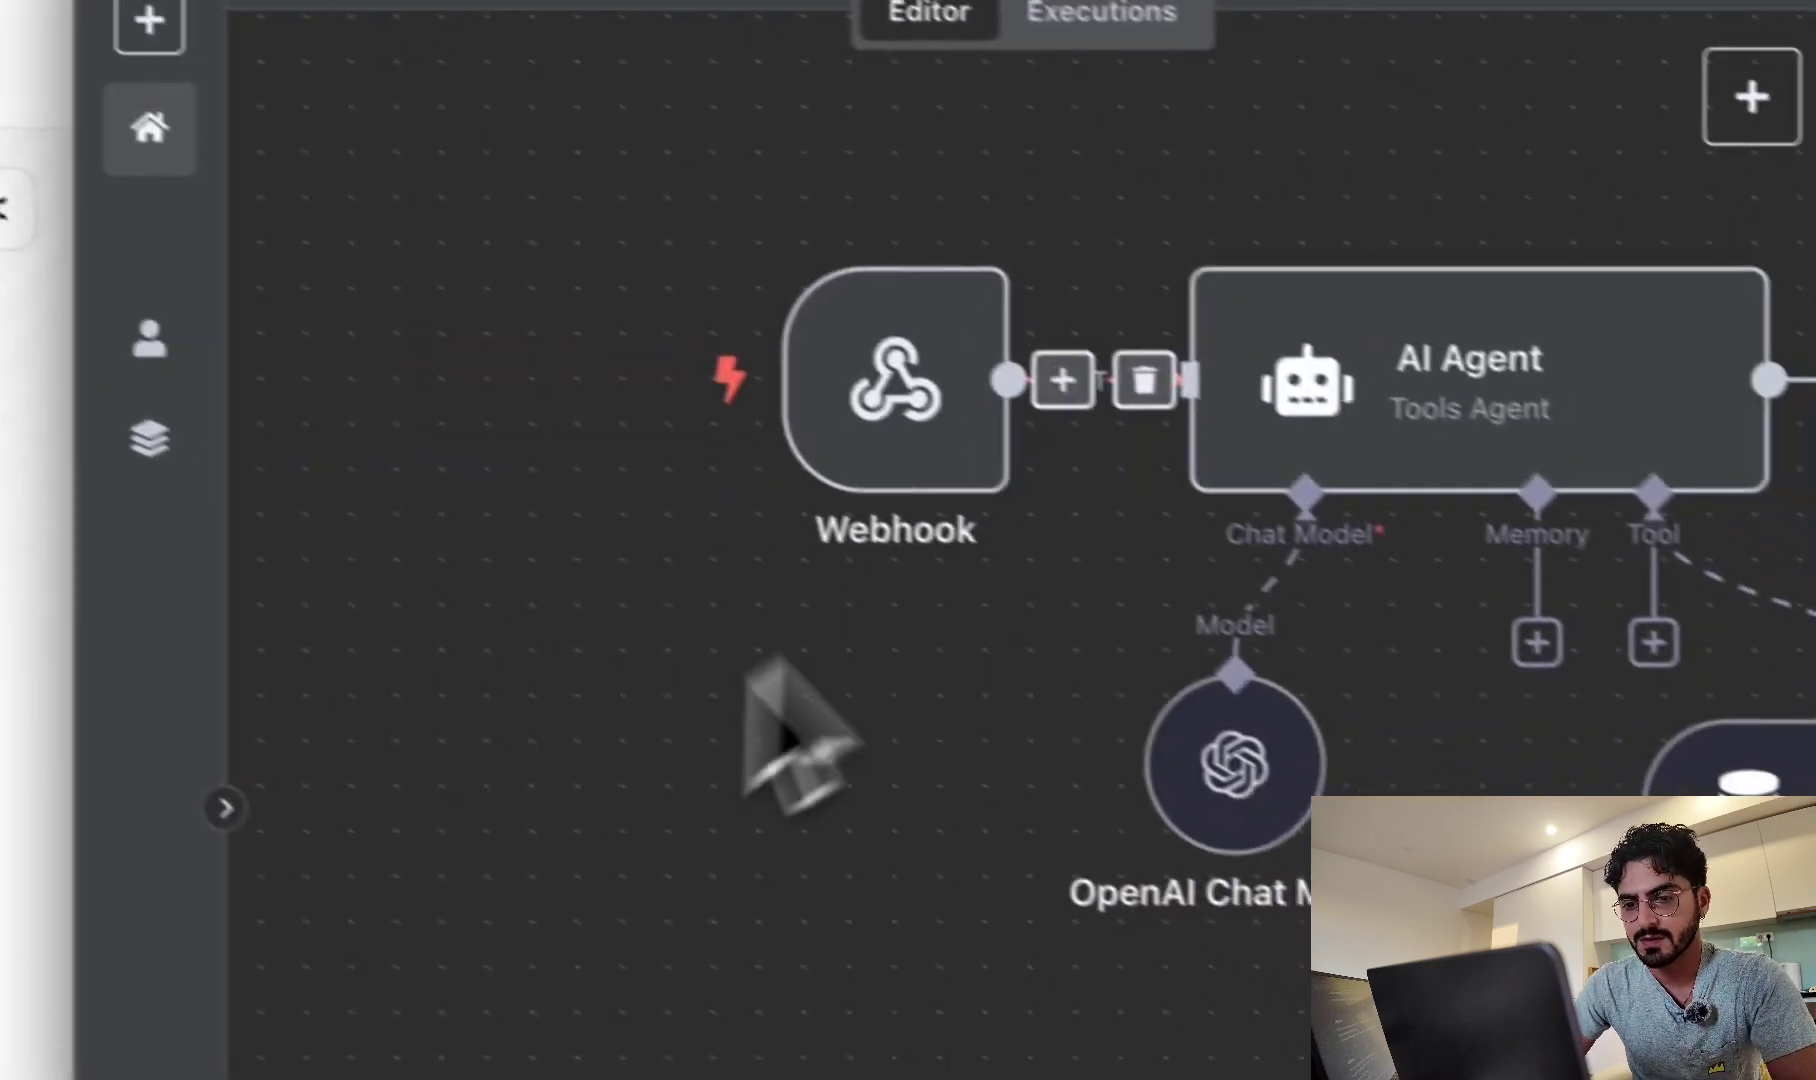
# Switch to the Voice Agent workflow in n8n and start a test run from its Webhook trigger.
pyautogui.click(572, 350)
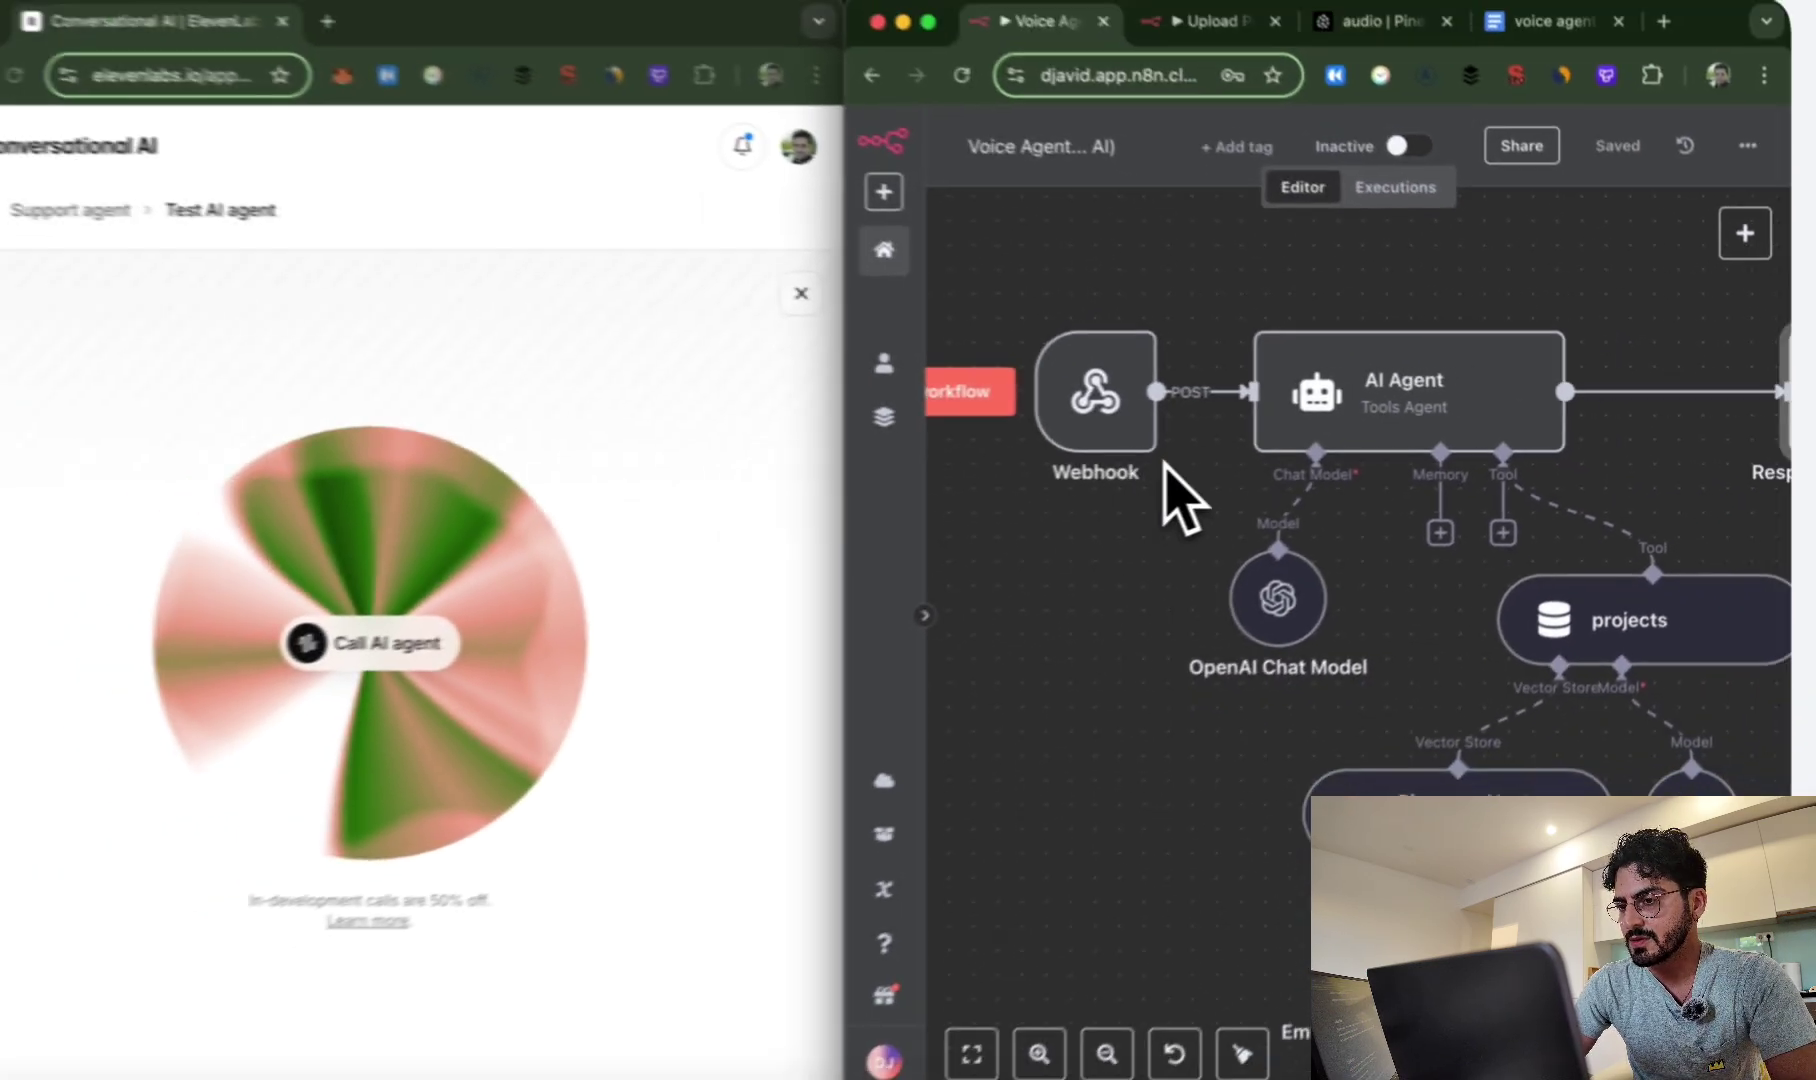
pyautogui.scroll(-3, 1164, 463)
pyautogui.scroll(2, 1164, 463)
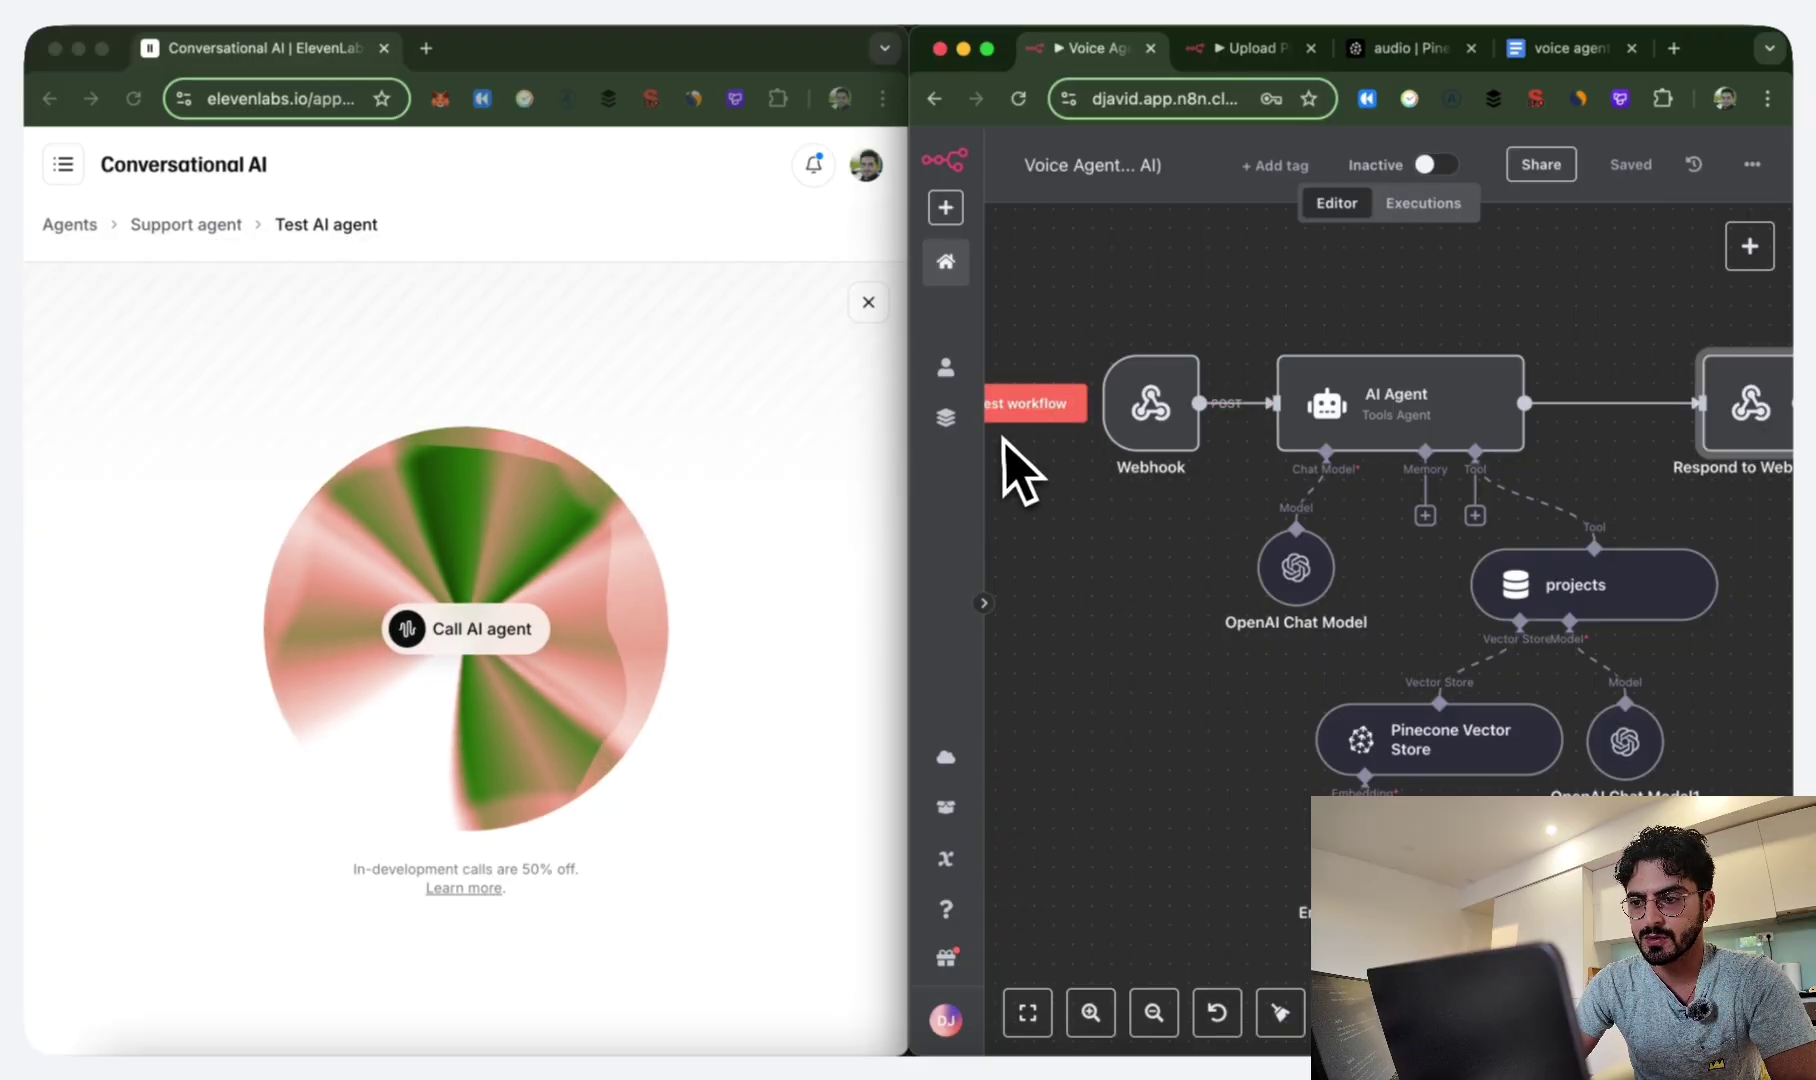
pyautogui.scroll(-3, 1085, 462)
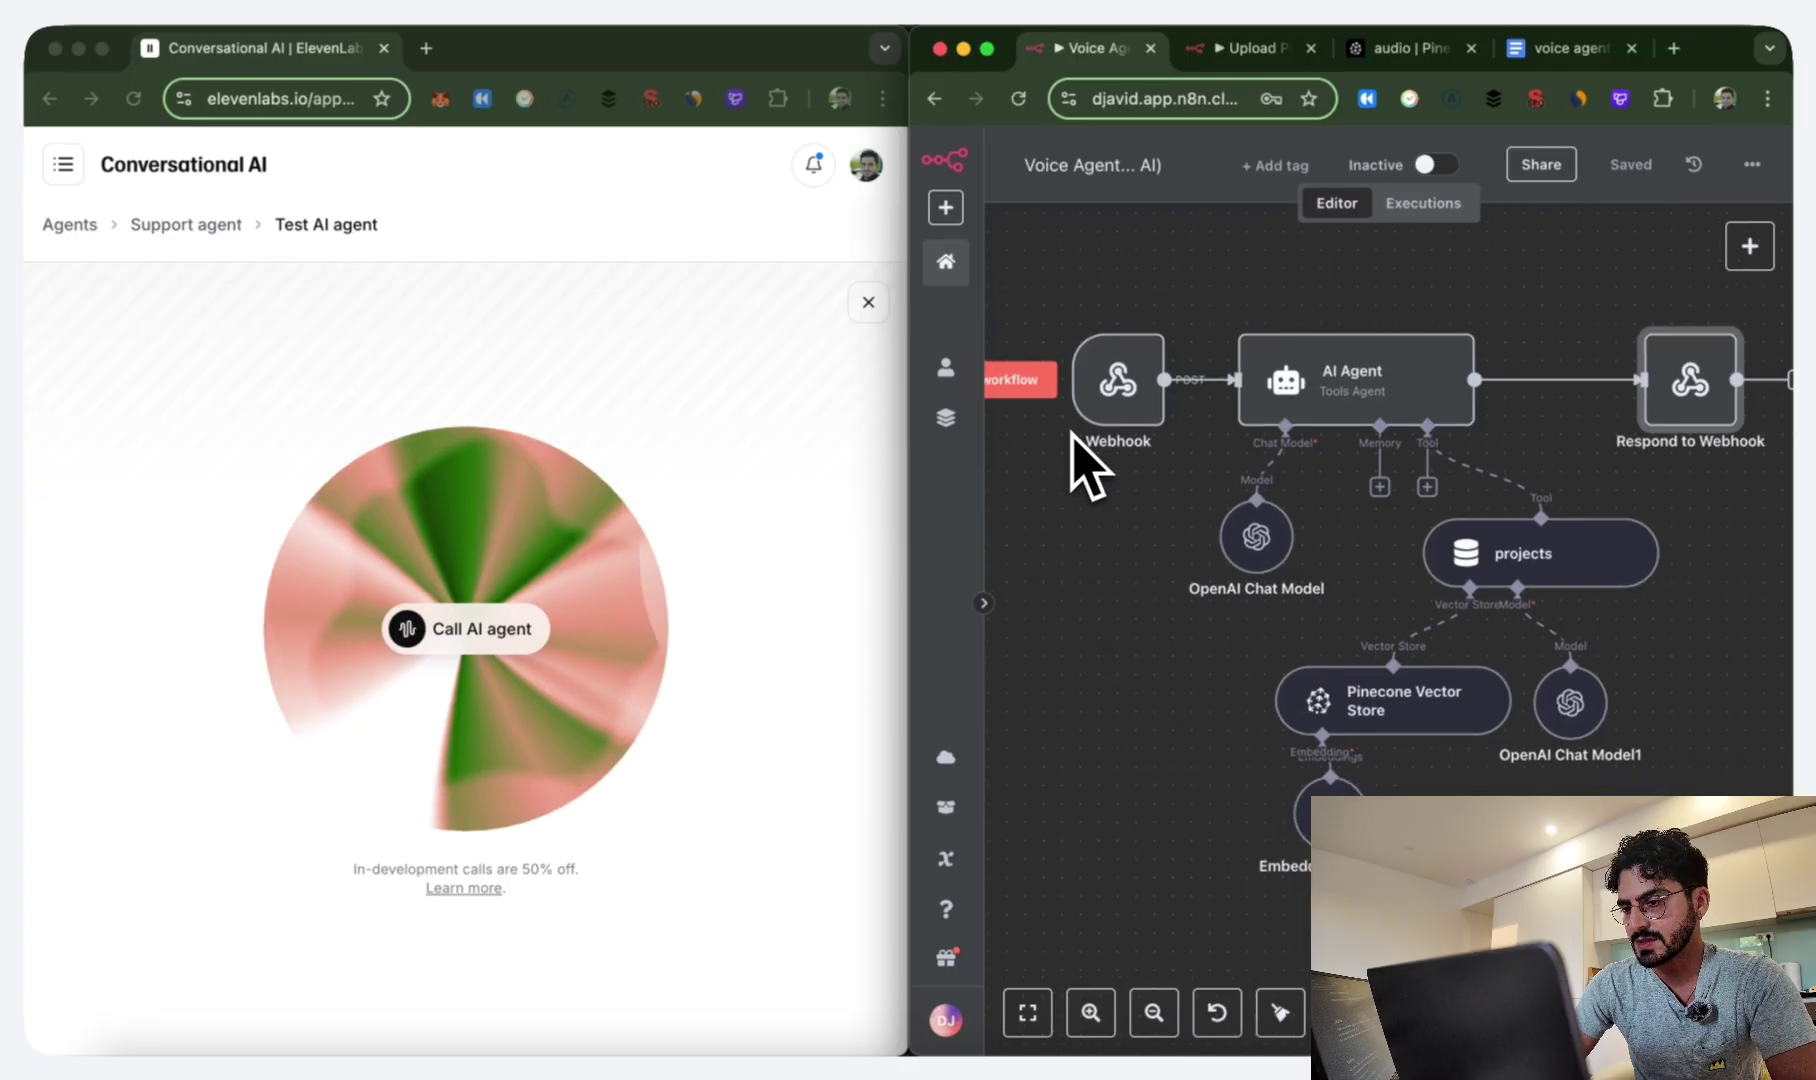
pyautogui.scroll(-3, 1085, 462)
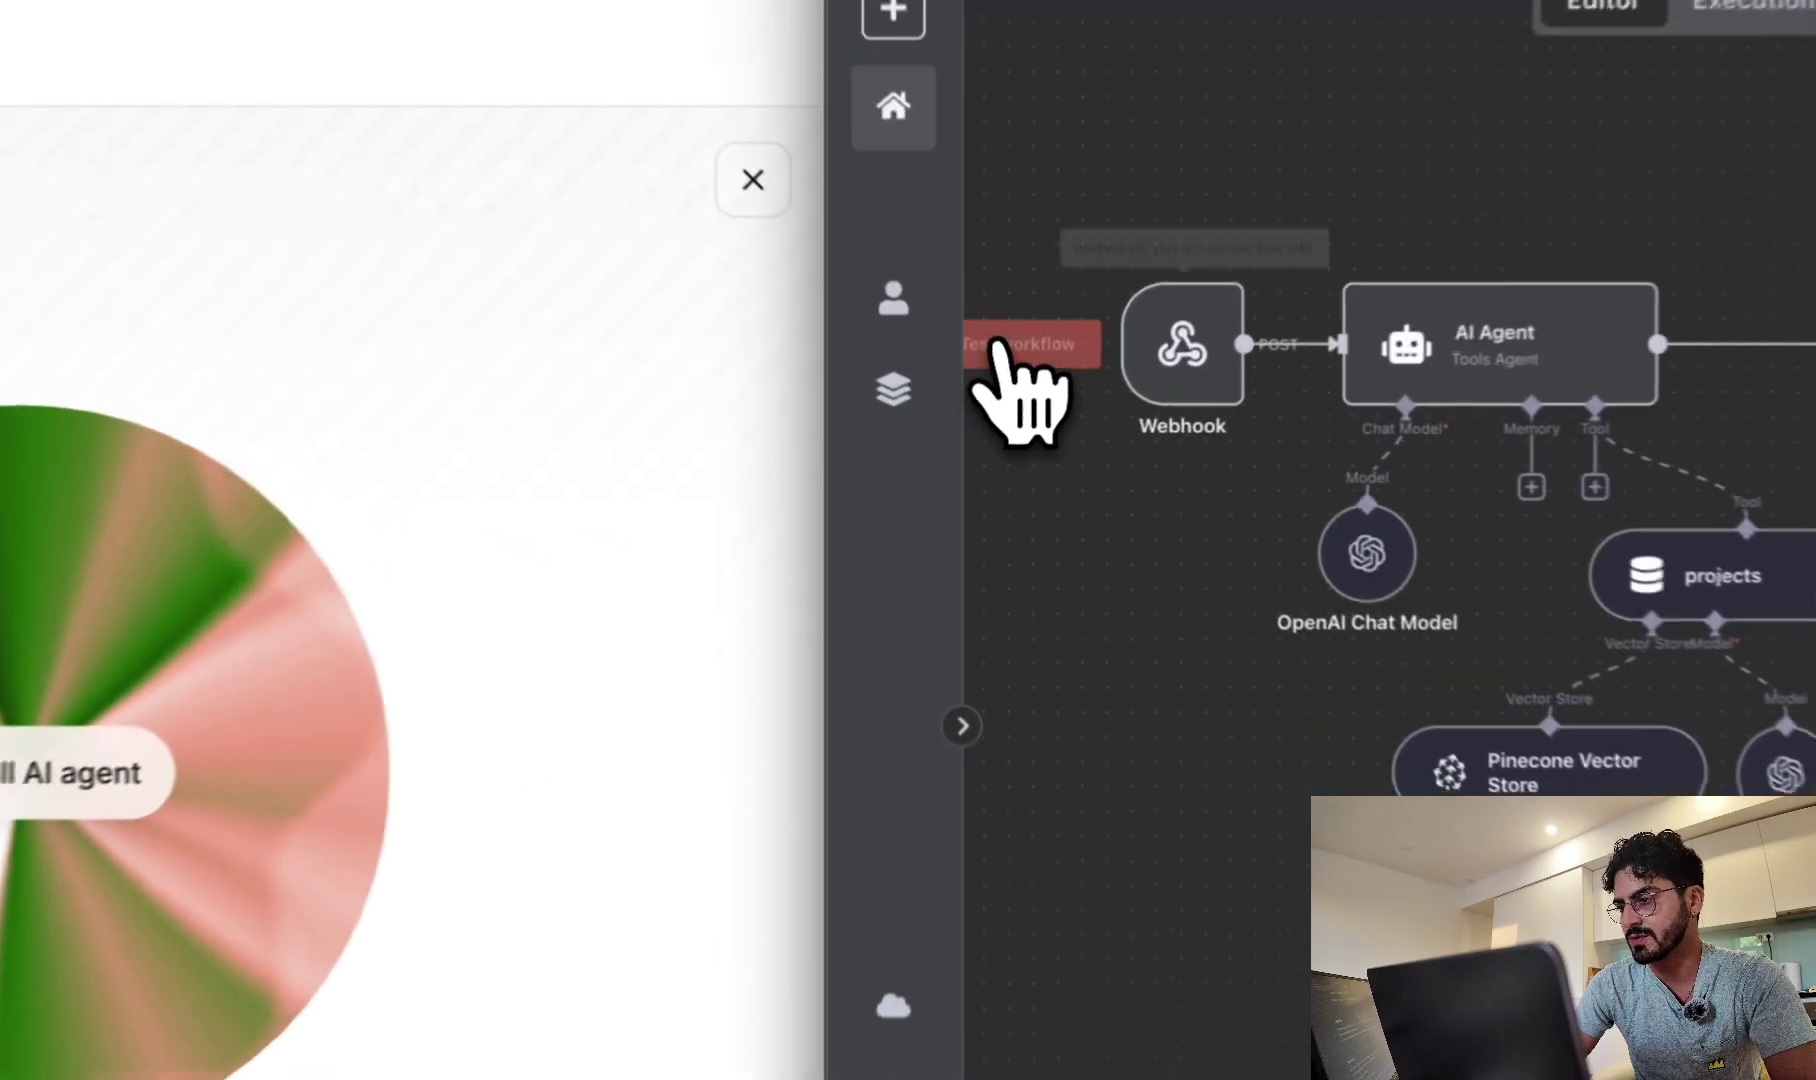
pyautogui.click(1020, 393)
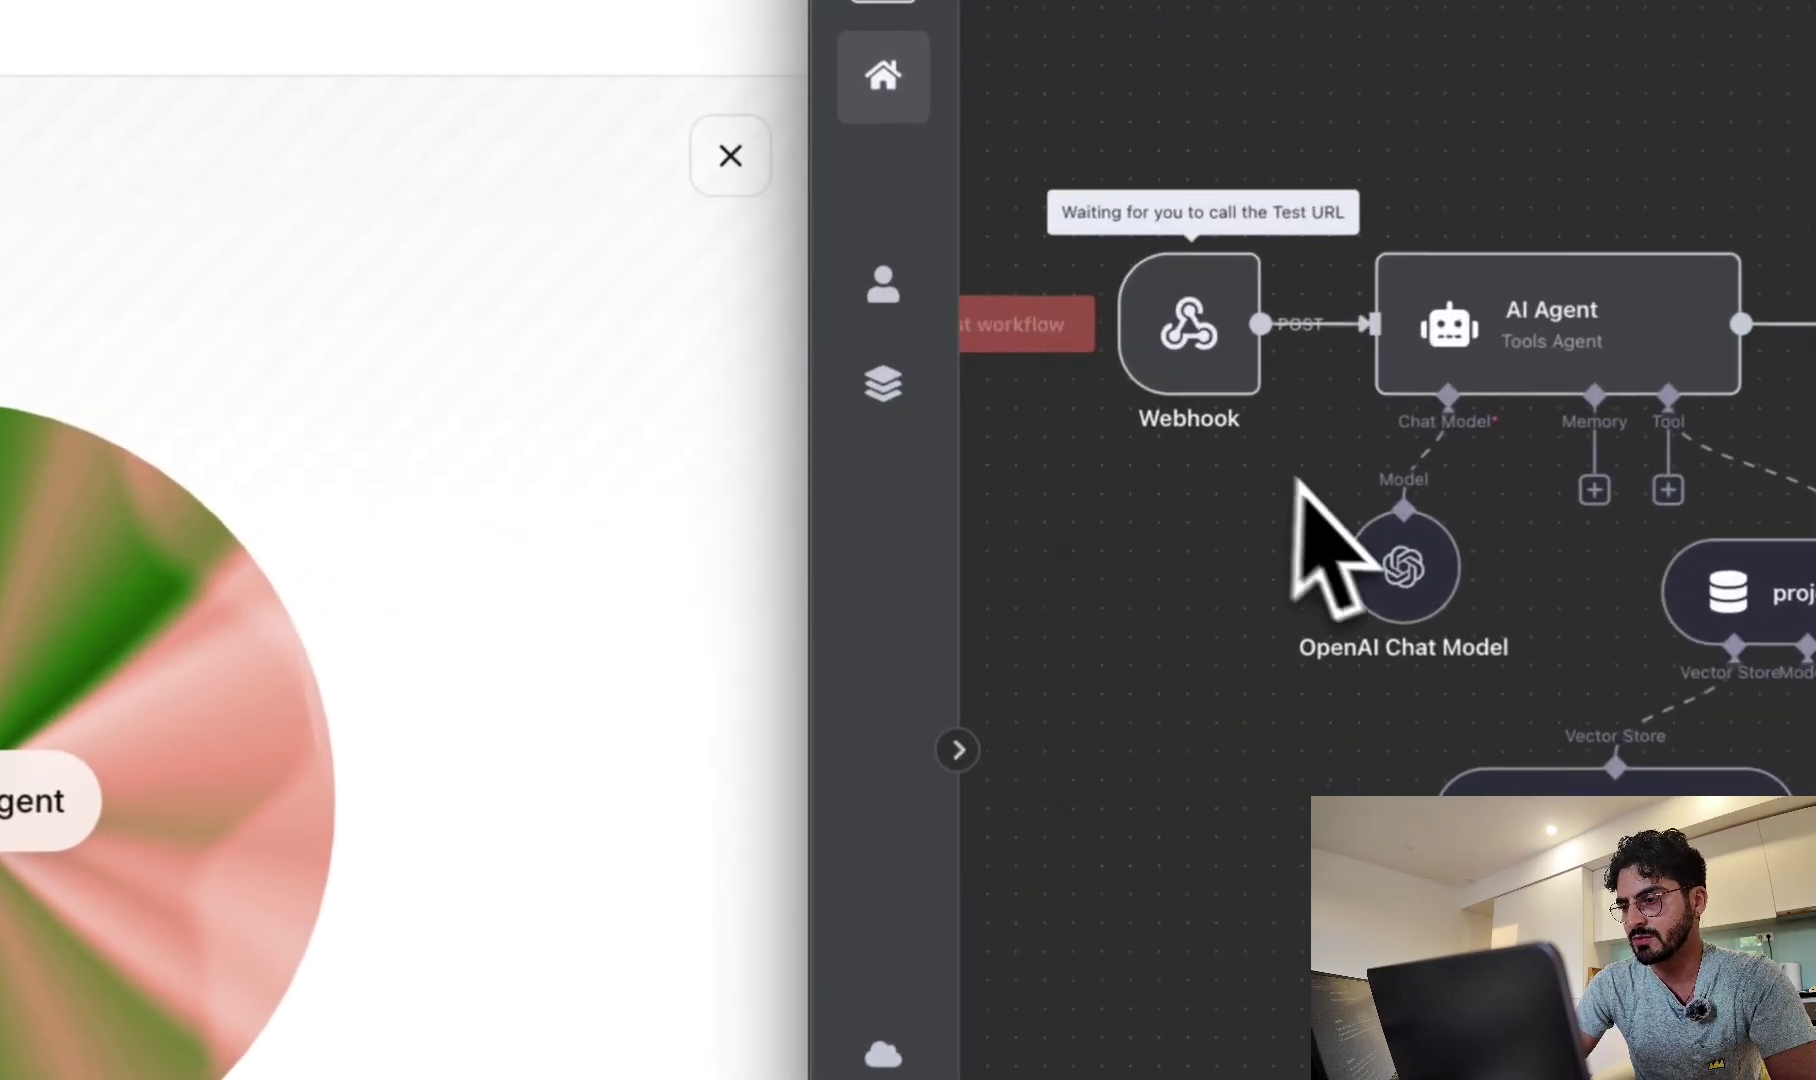
pyautogui.scroll(2, 1174, 481)
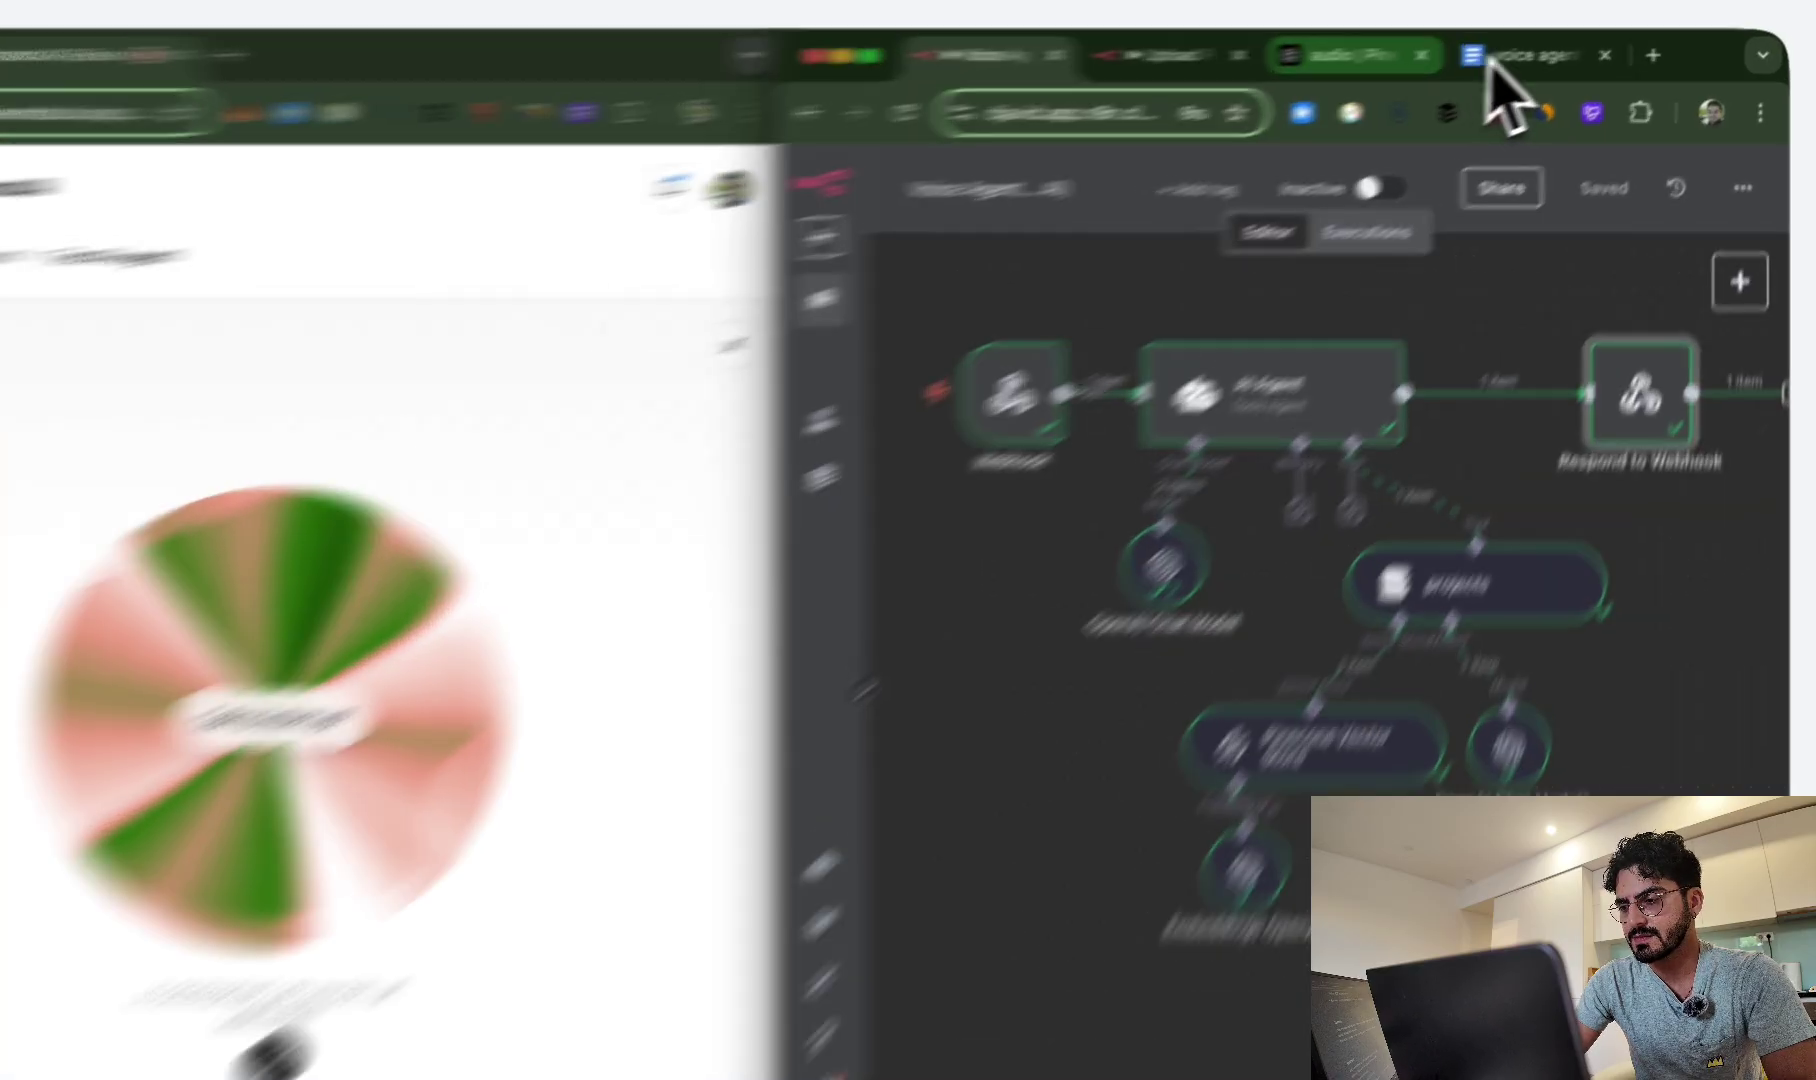
# Switch to voice agent doc 1 in Google Docs and examine the price, format and content of the Débutant, Intermédiaire and Avancé trainings.
pyautogui.click(1546, 48)
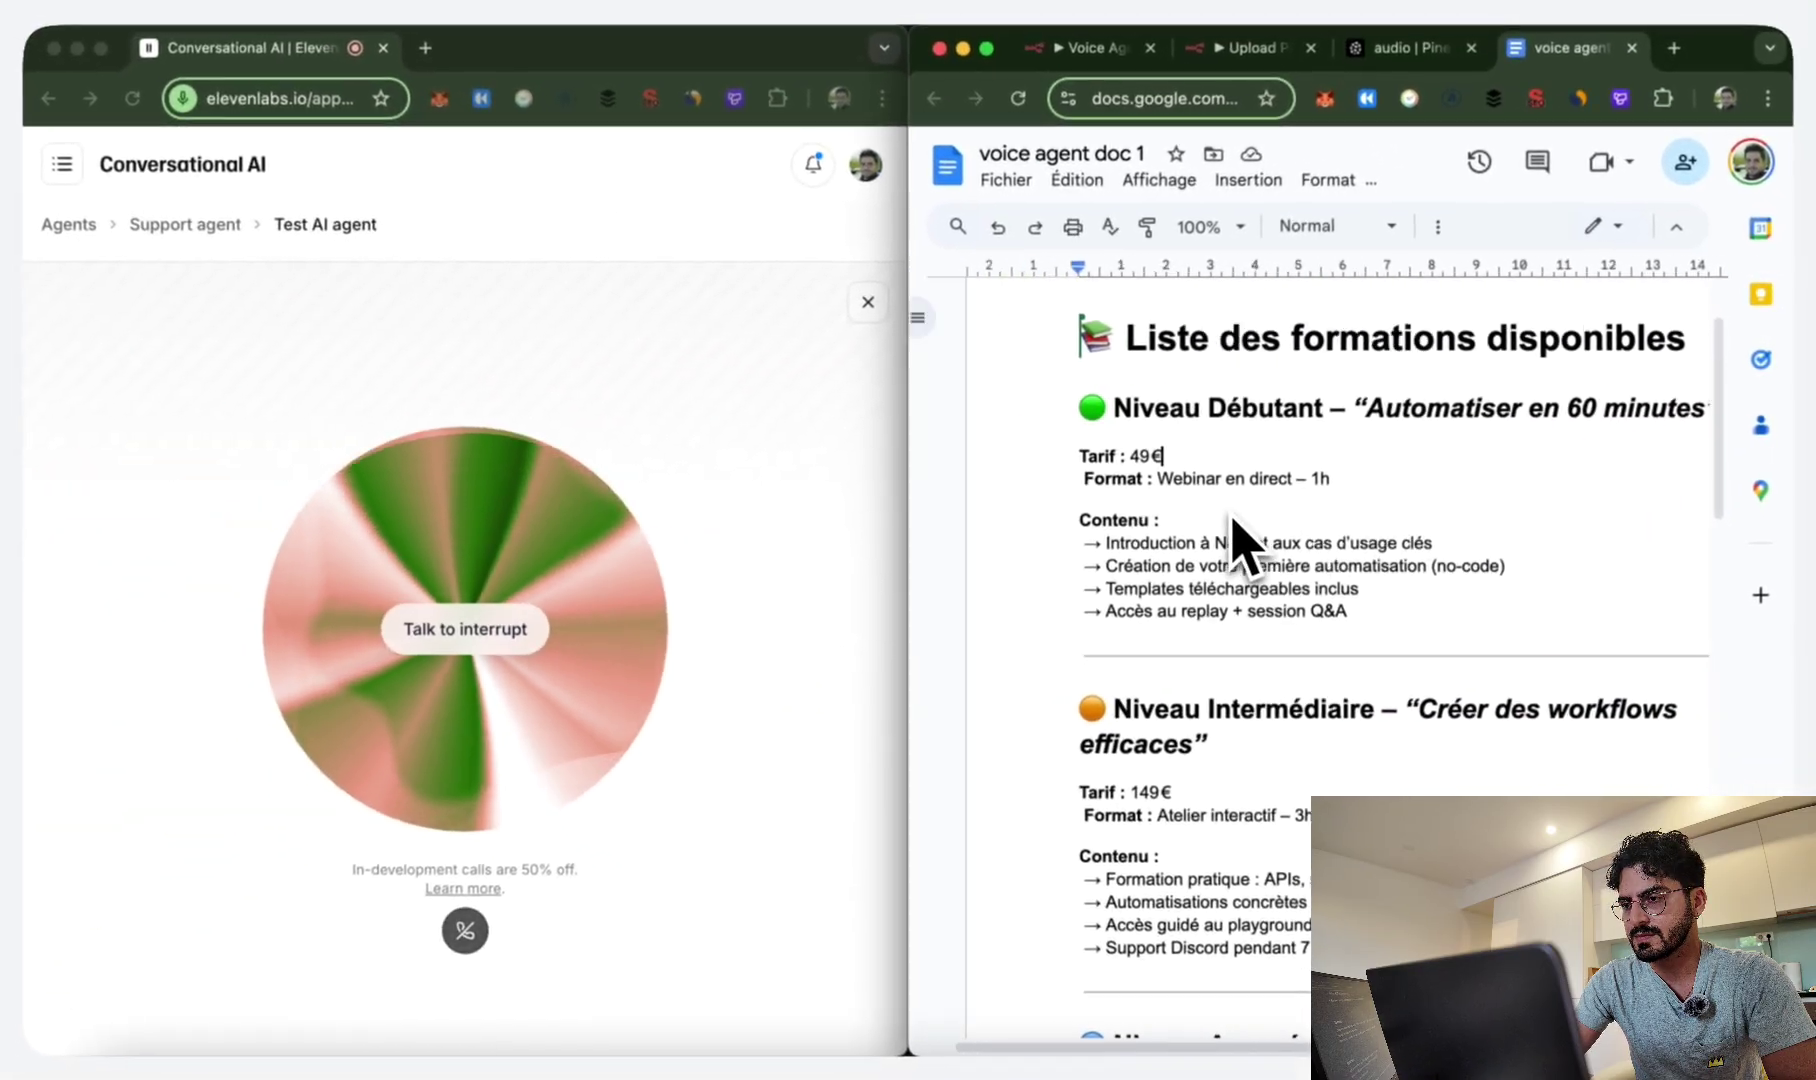
pyautogui.scroll(-2, 1245, 550)
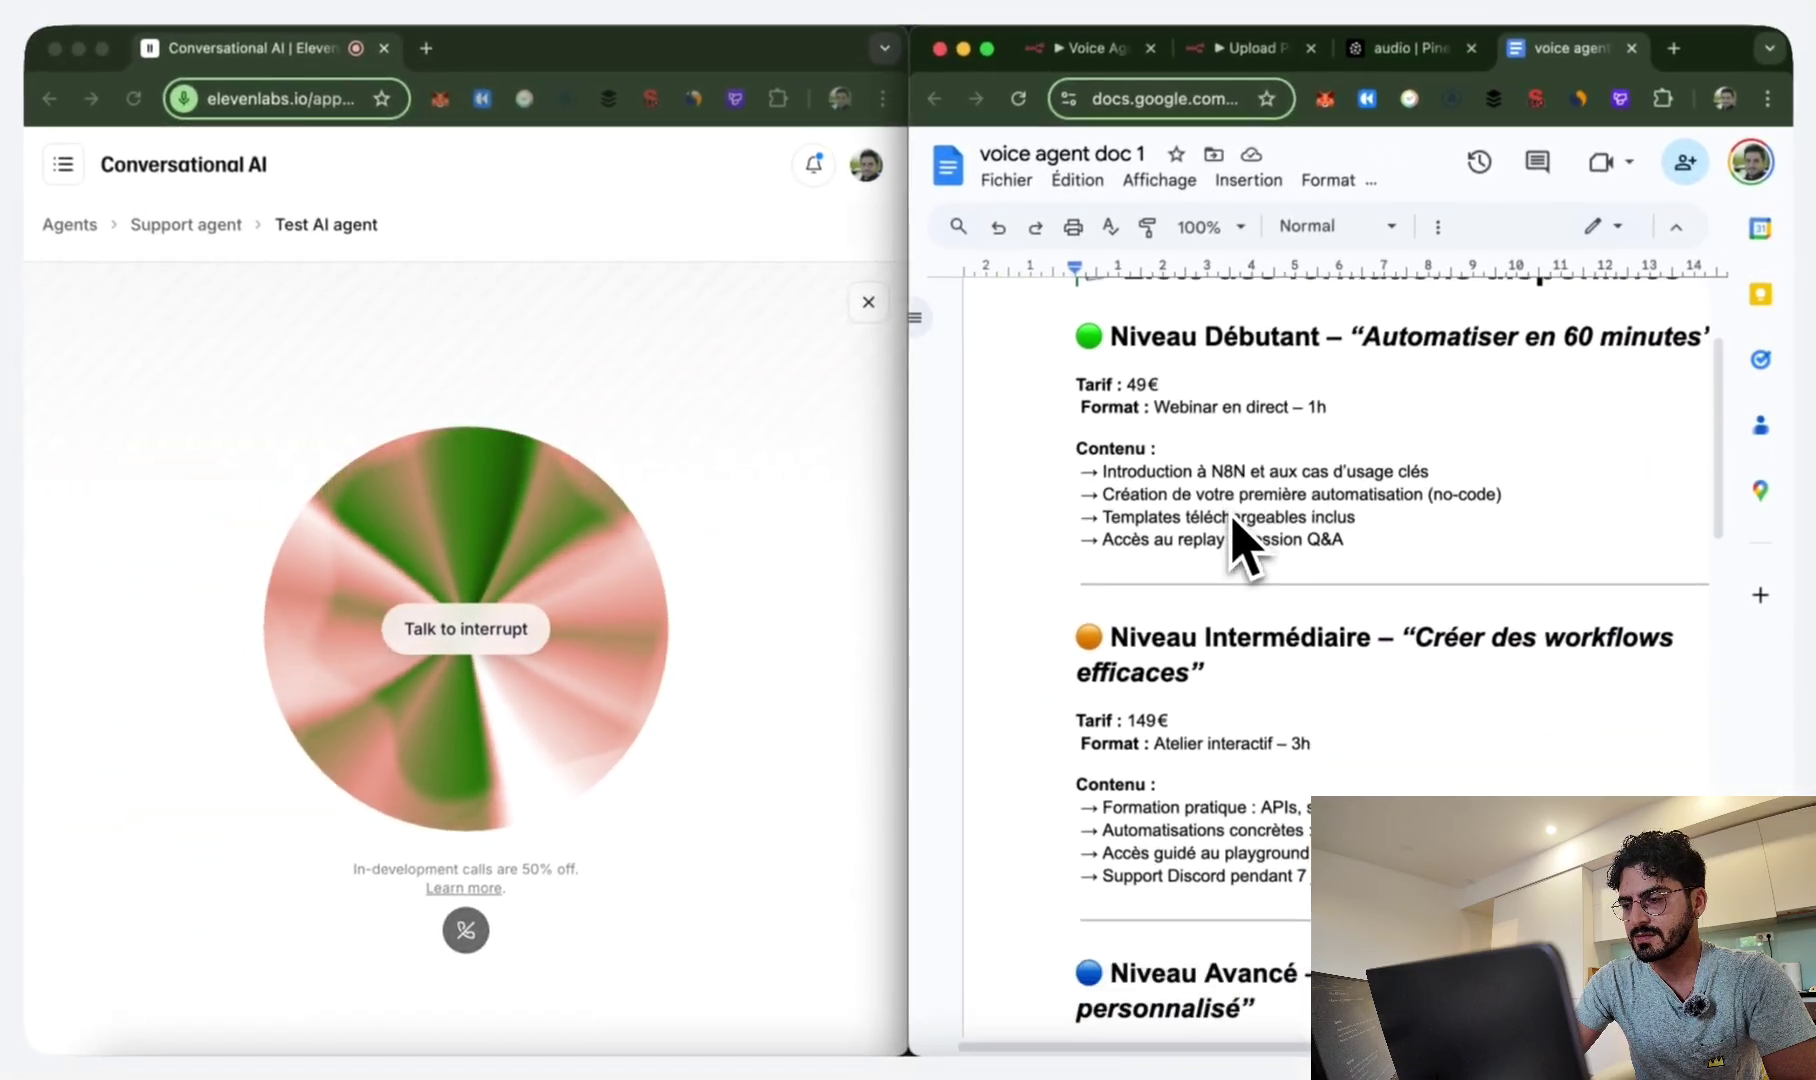
pyautogui.hscroll(1, 1245, 550)
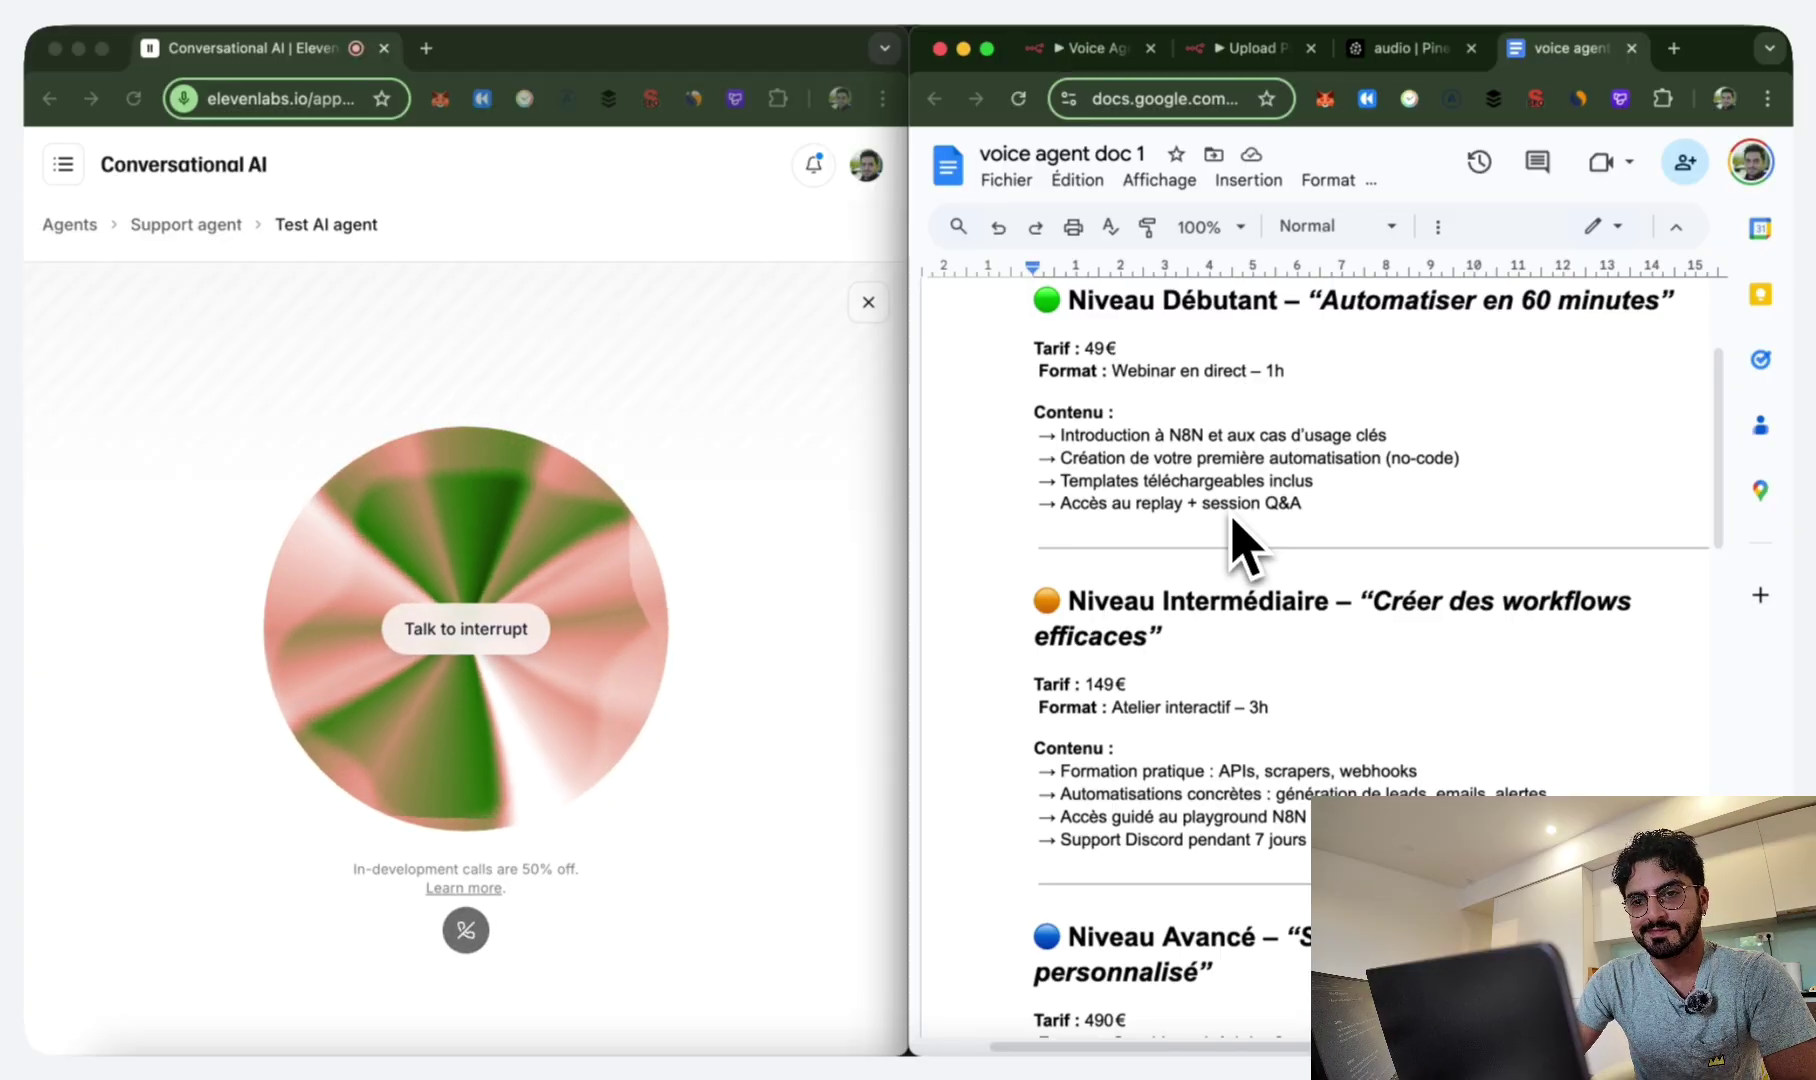
pyautogui.scroll(1, 1240, 540)
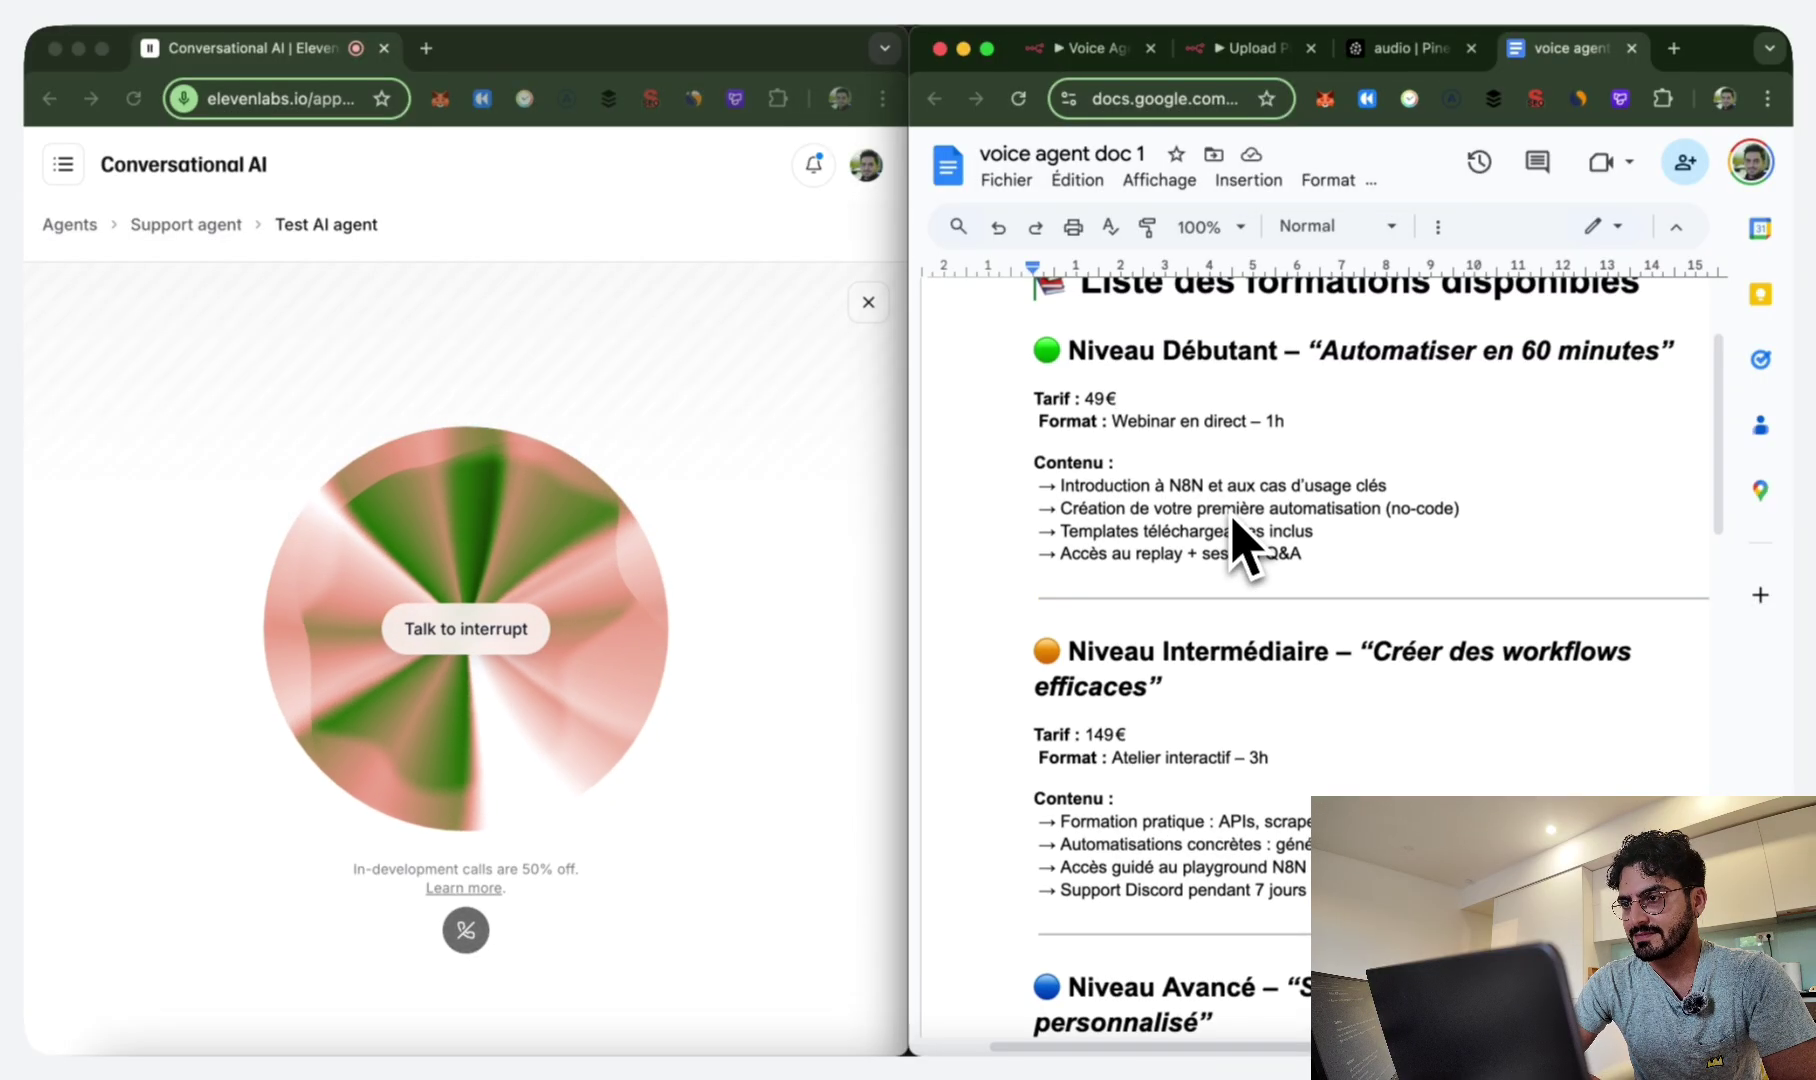
pyautogui.scroll(-1, 1240, 540)
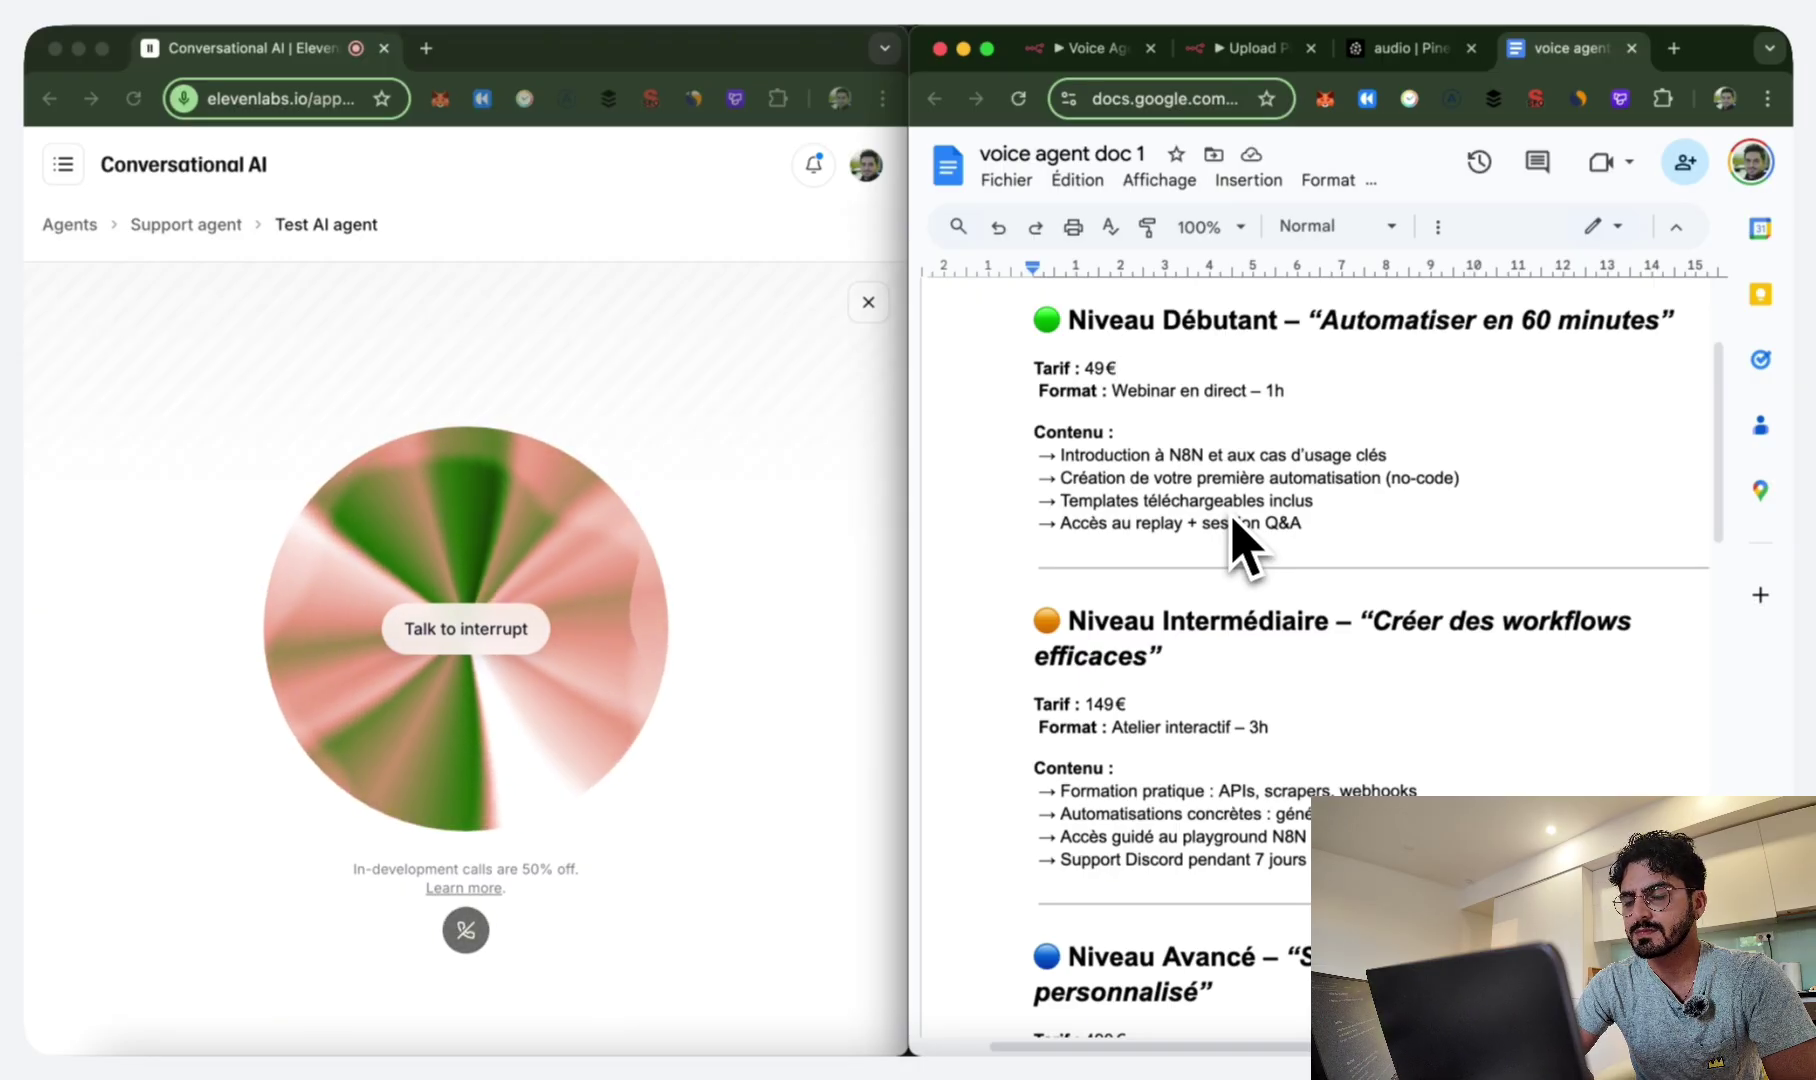
pyautogui.scroll(-5, 1375, 540)
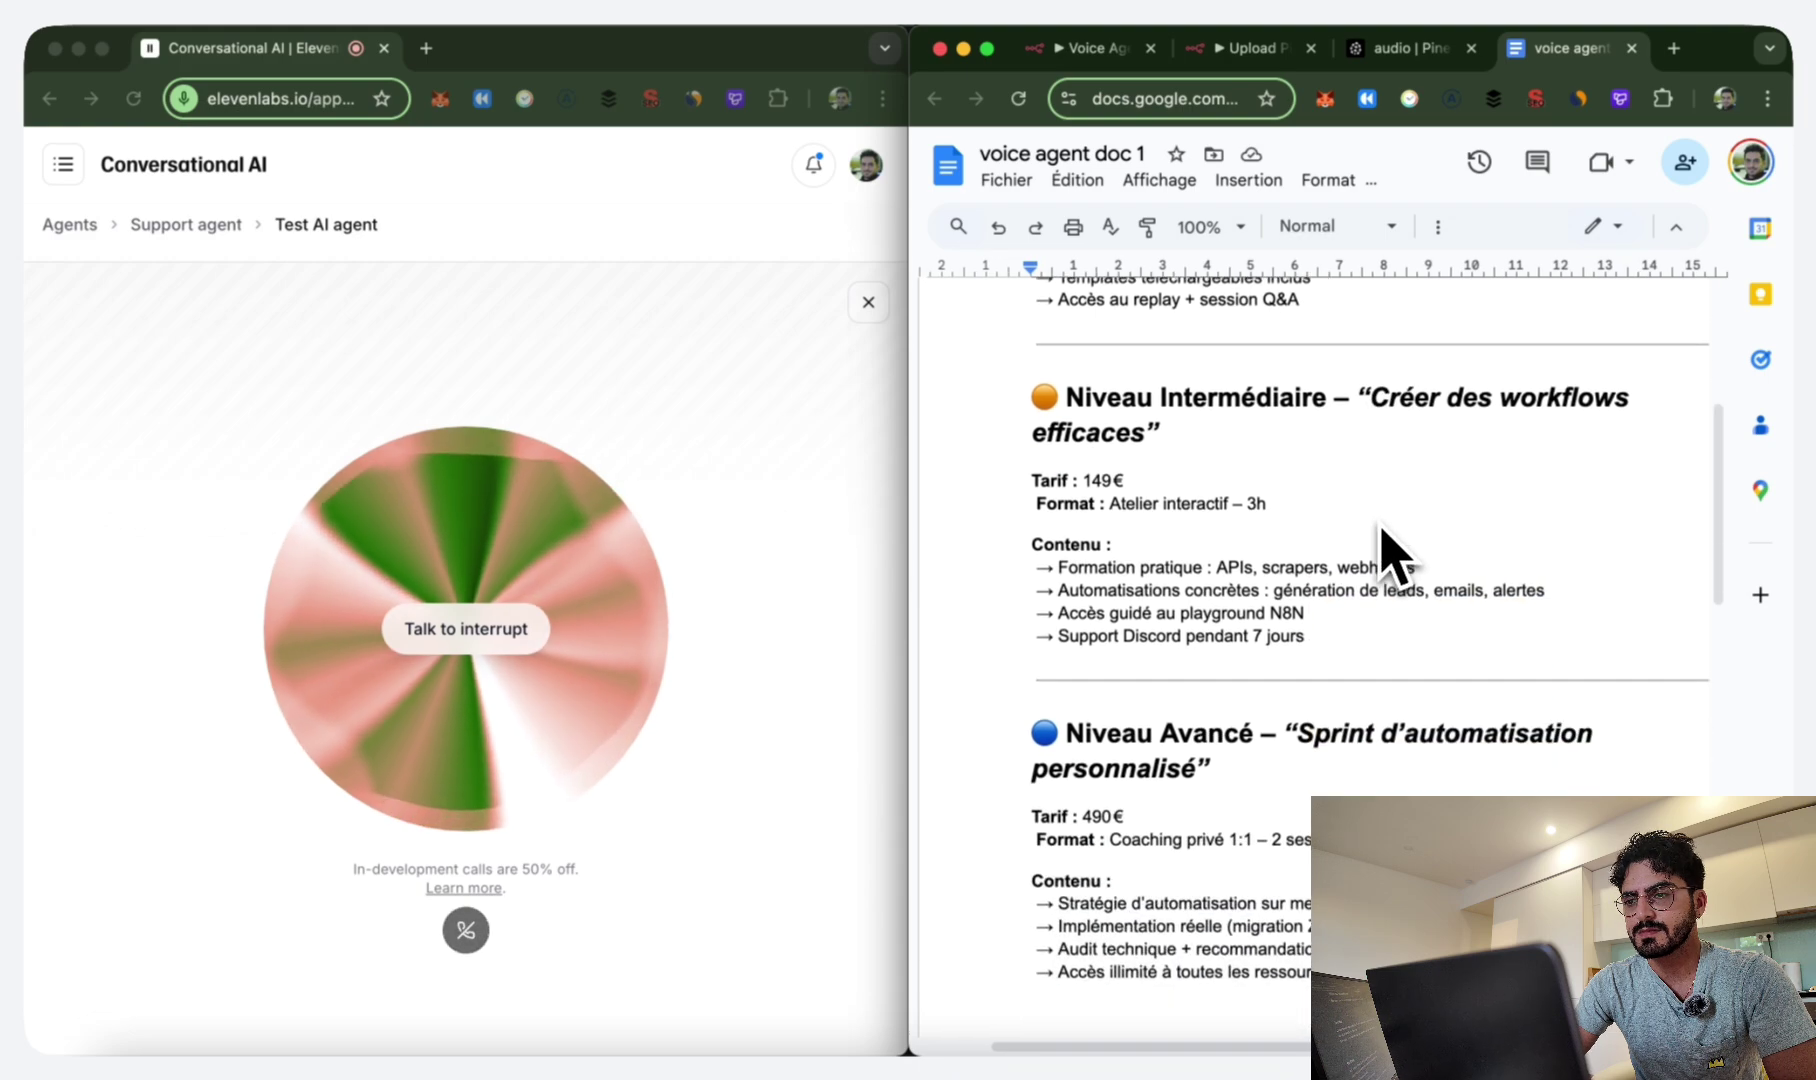
pyautogui.scroll(-1, 1383, 540)
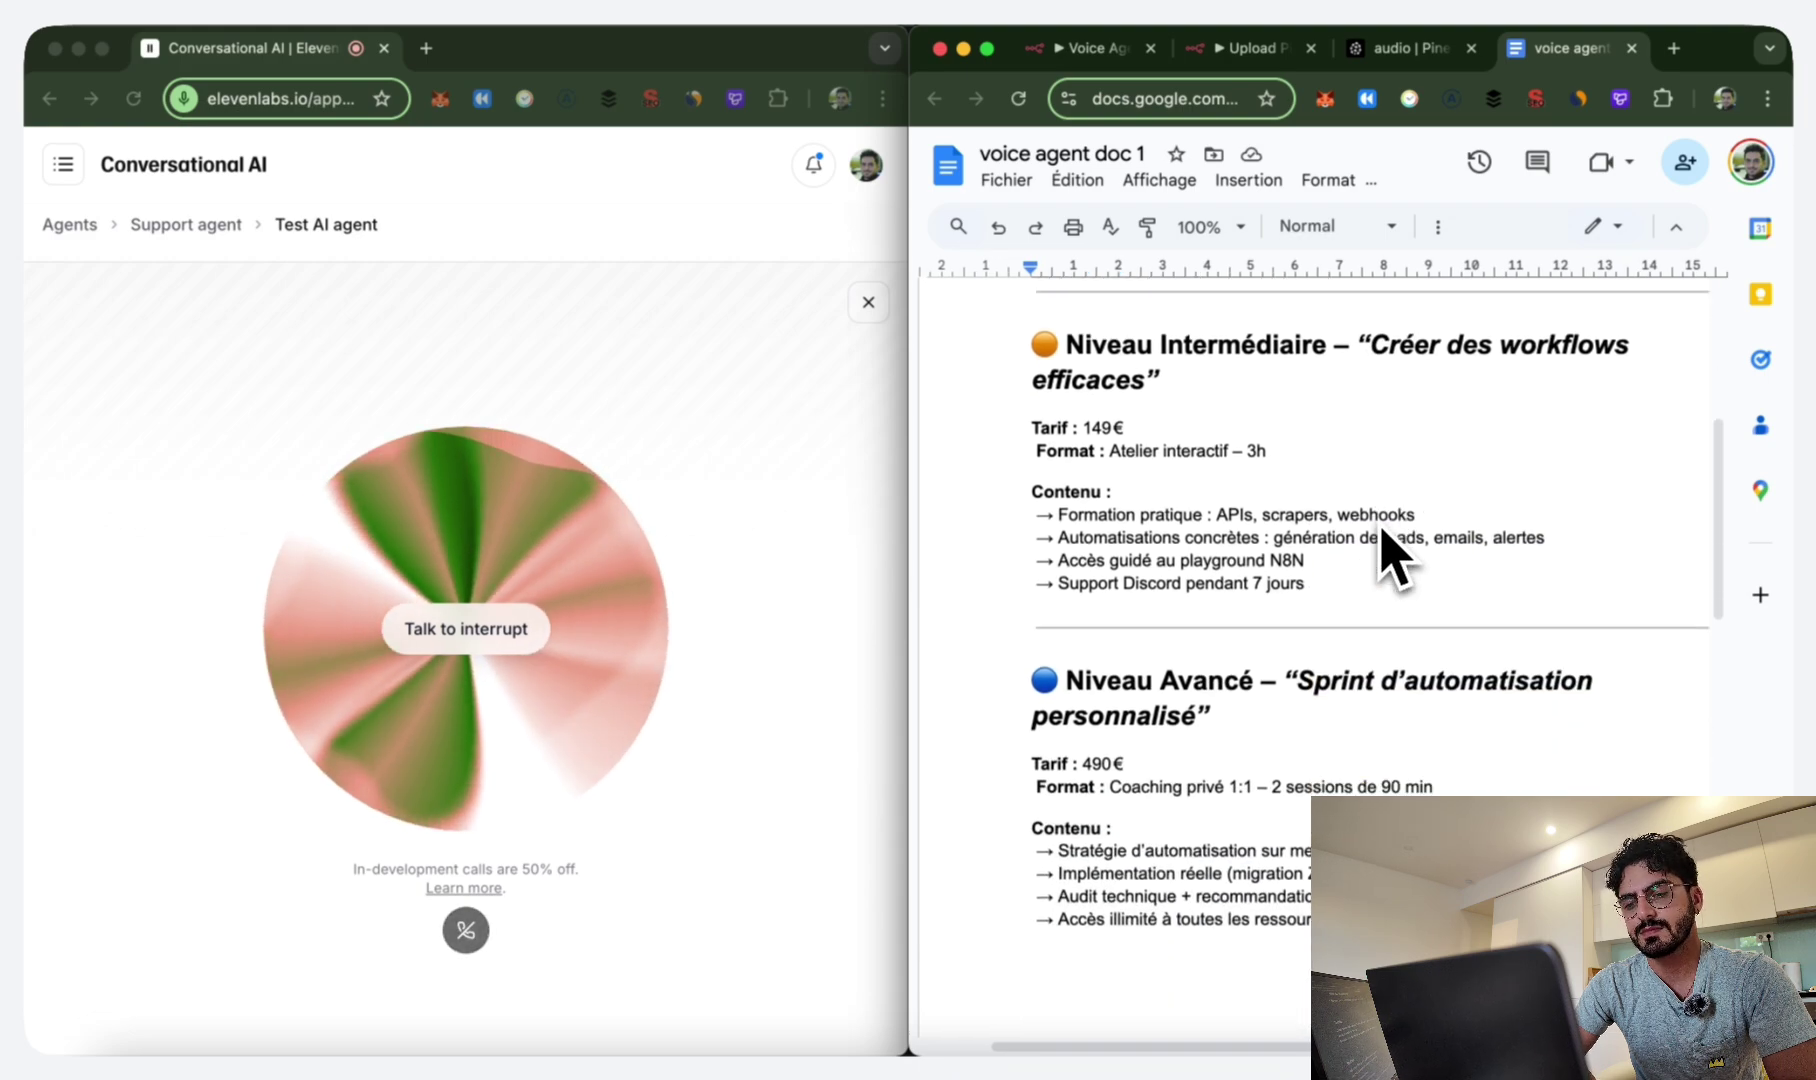
pyautogui.scroll(-1, 1381, 527)
pyautogui.scroll(1, 1381, 527)
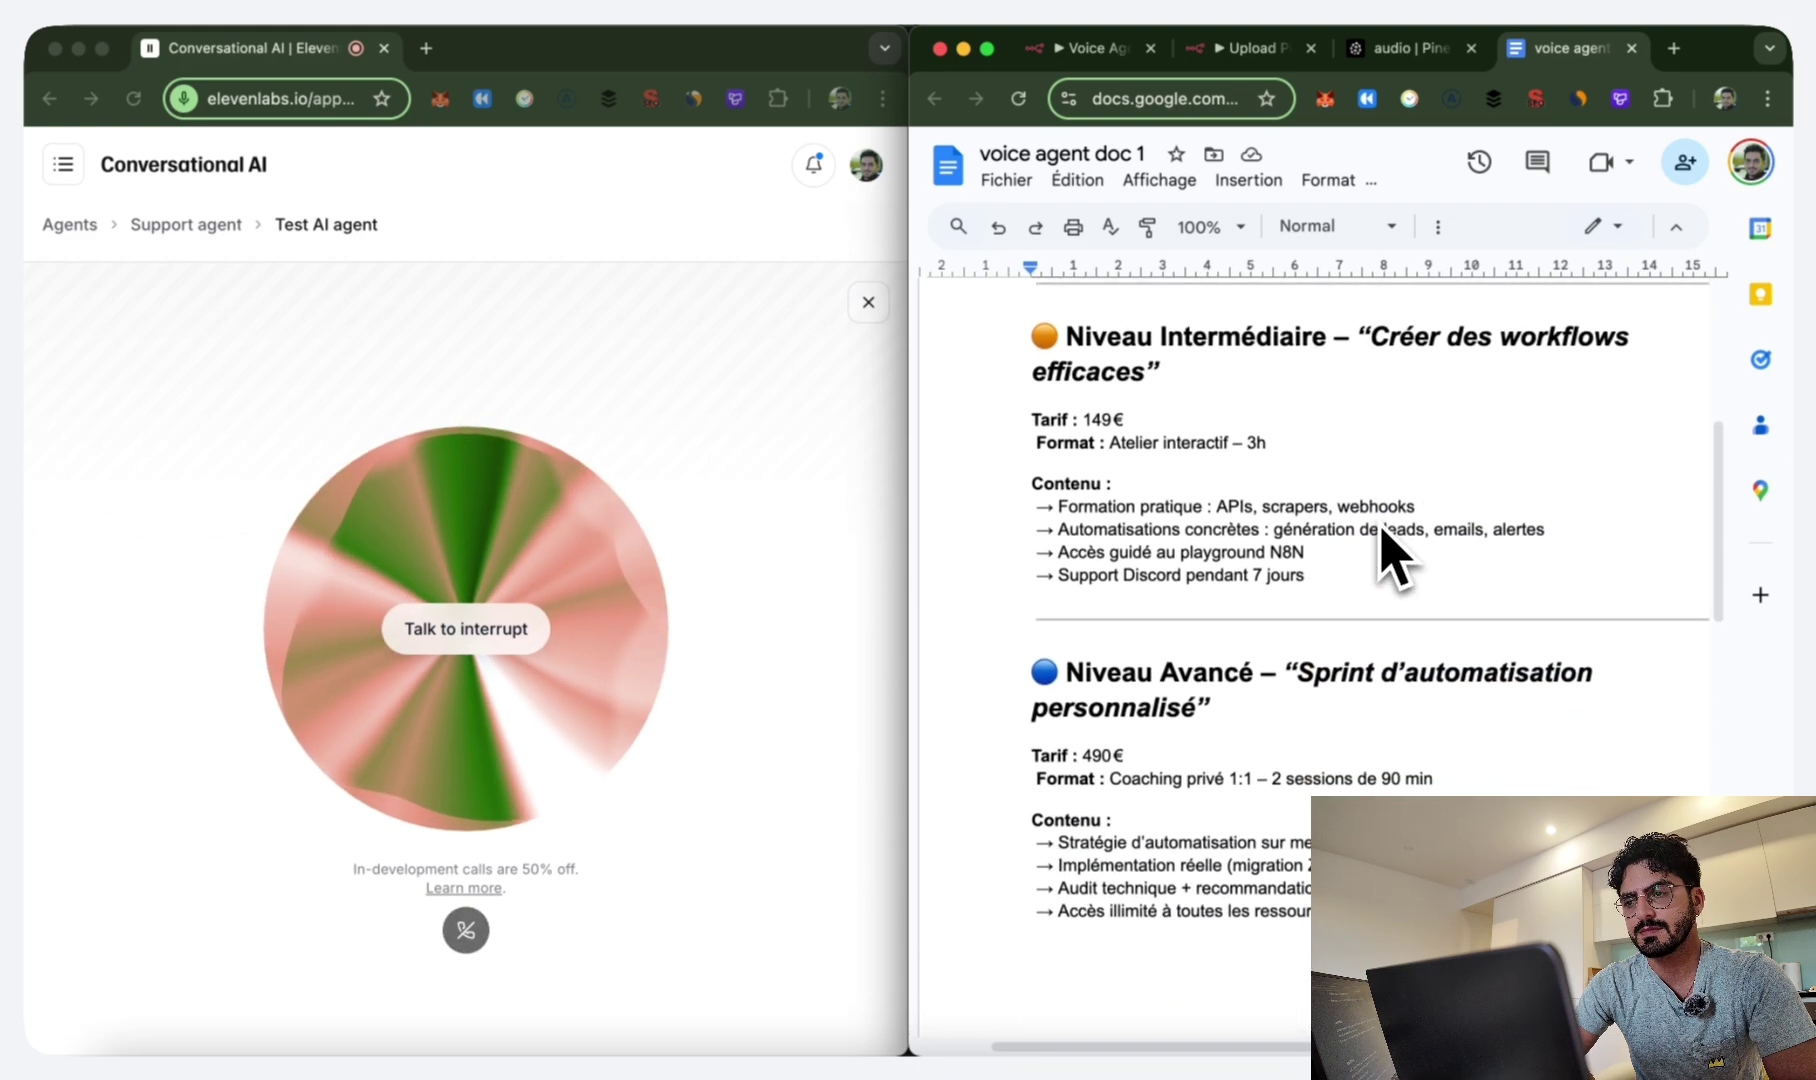
pyautogui.scroll(1, 1383, 540)
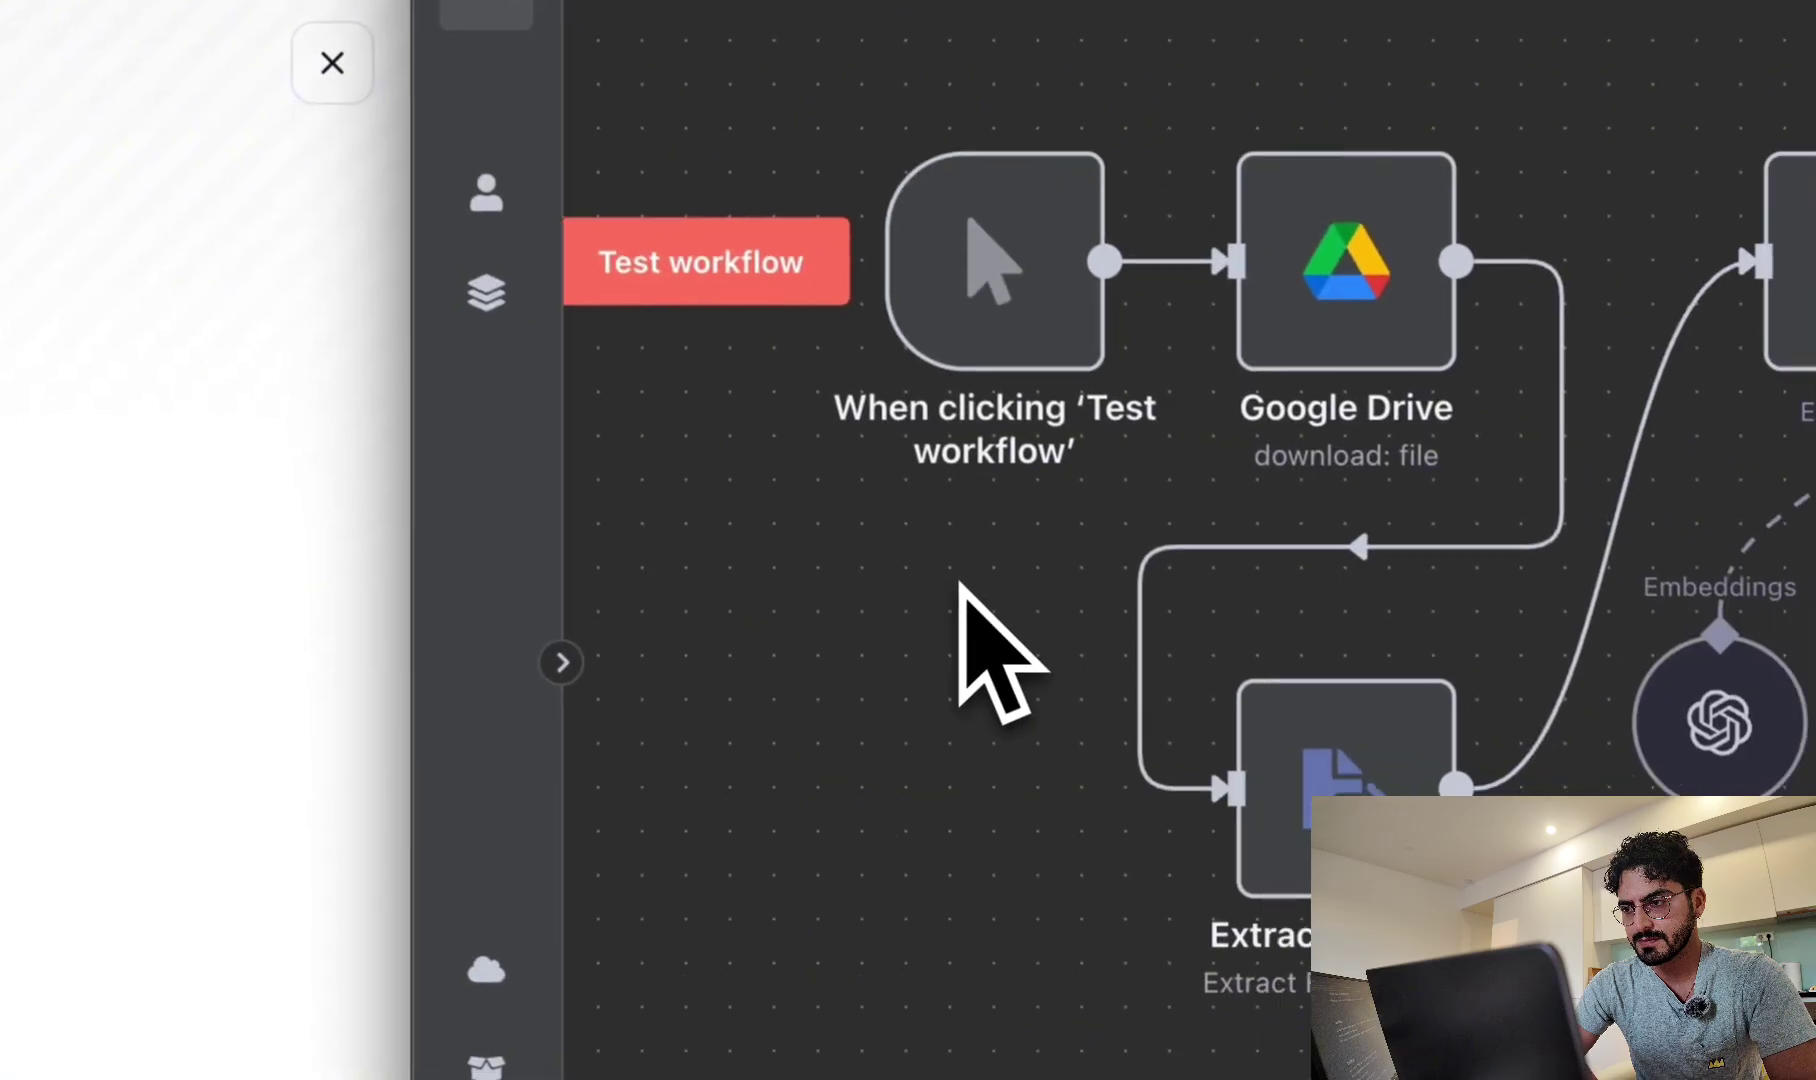
# View the Upload Pinecone workflow in n8n from its manual trigger to the Pinecone Vector Store.
pyautogui.scroll(-2, 985, 650)
pyautogui.scroll(3, 985, 655)
pyautogui.scroll(-2, 952, 596)
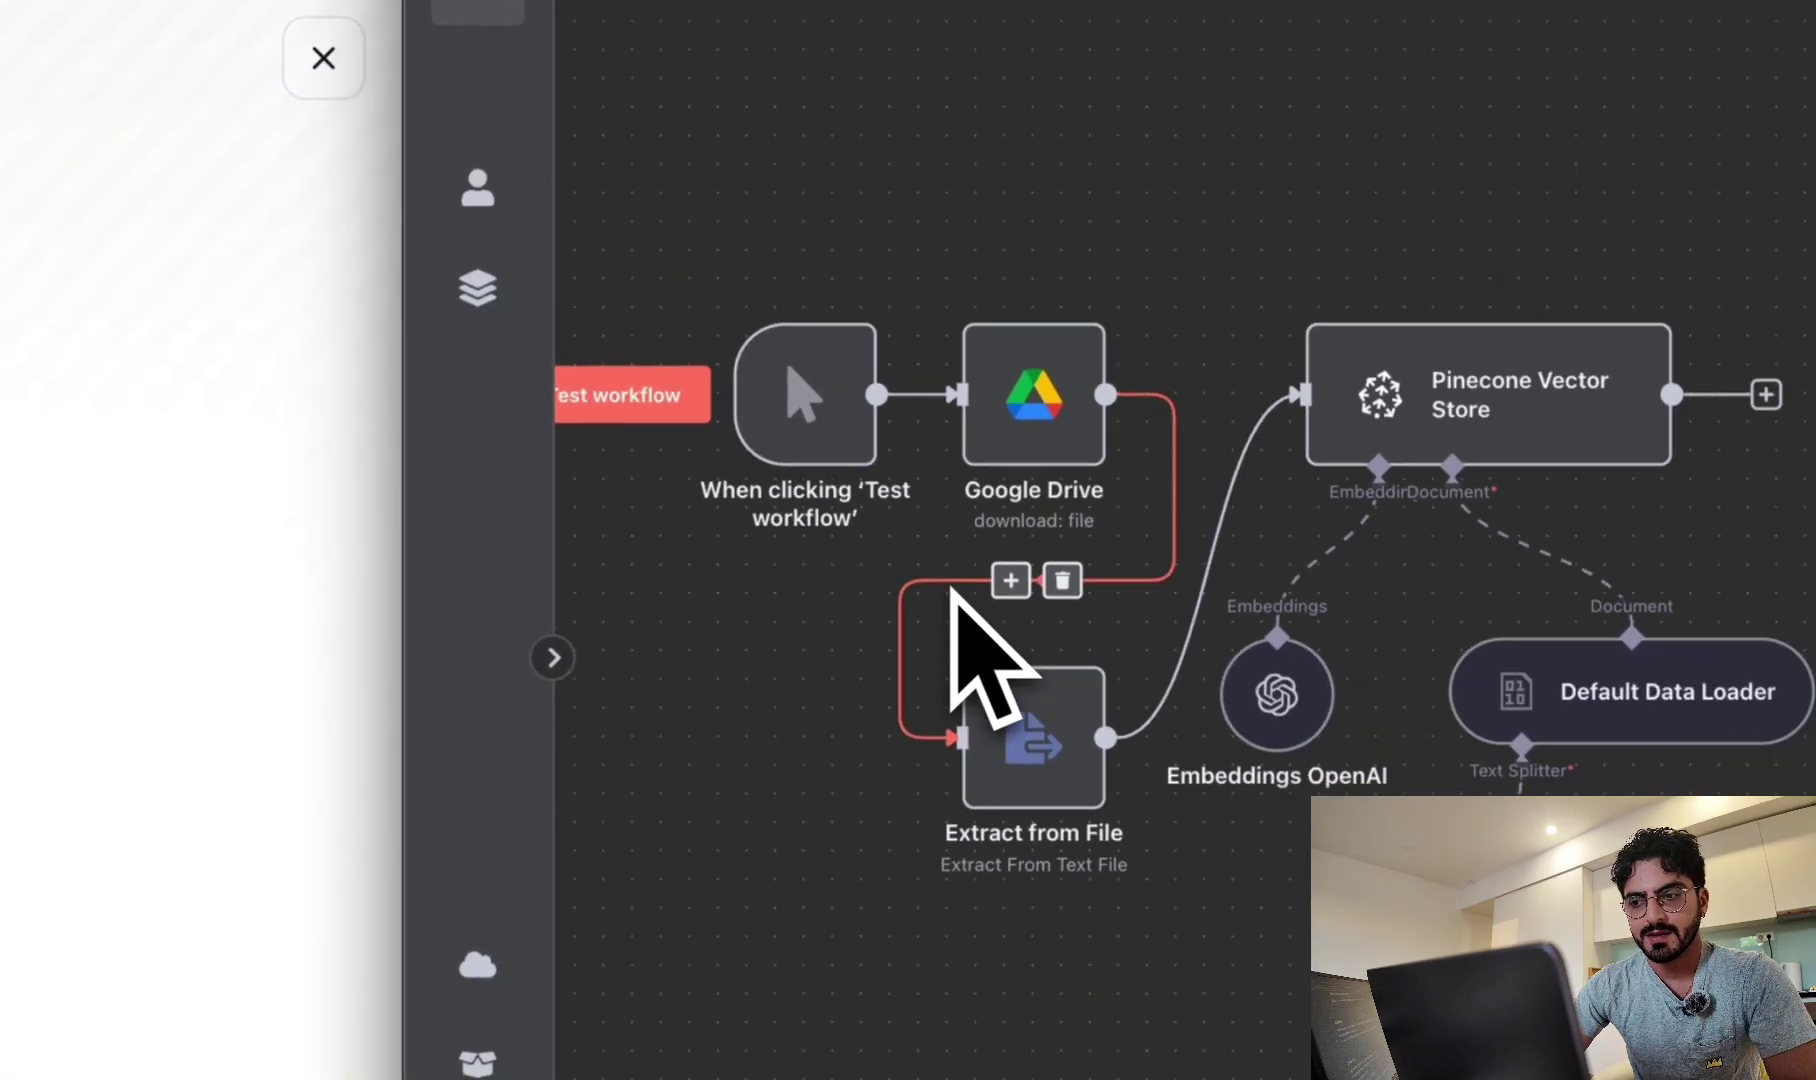